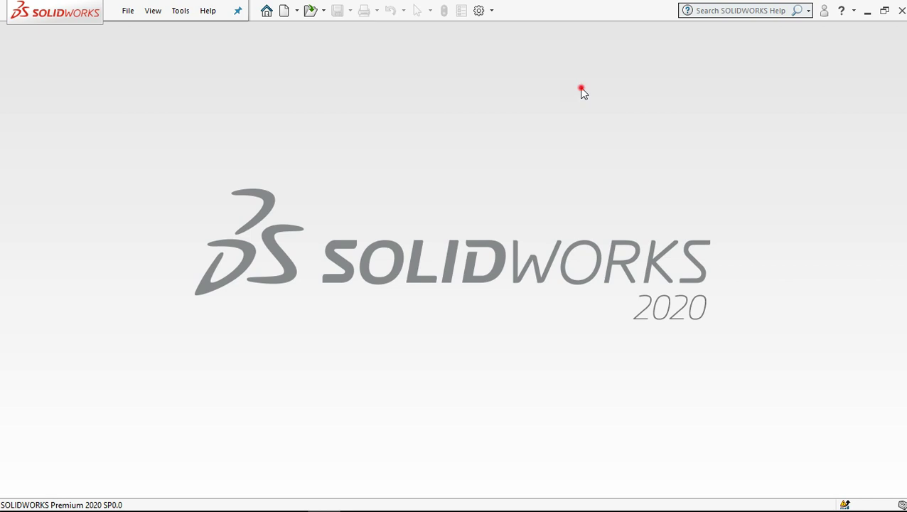
- Create a new Part document and select the Front Plane for sketching
click(285, 13)
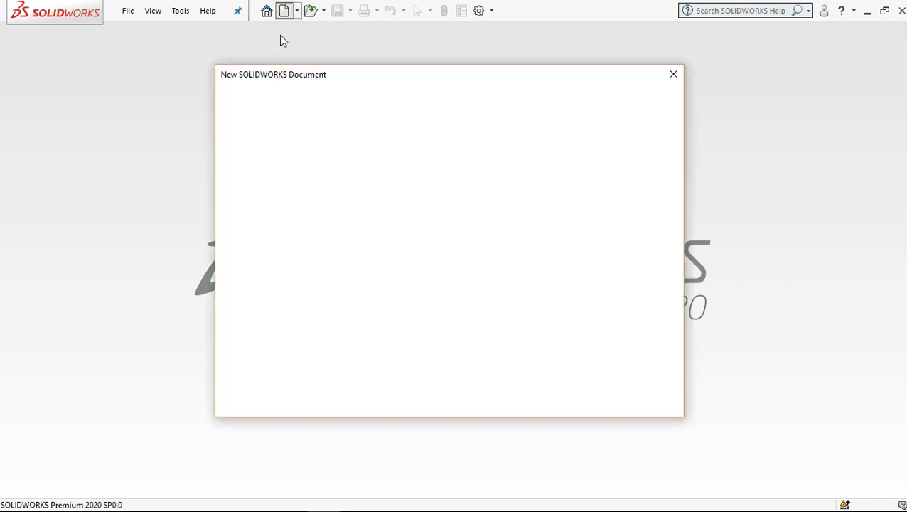
click(524, 392)
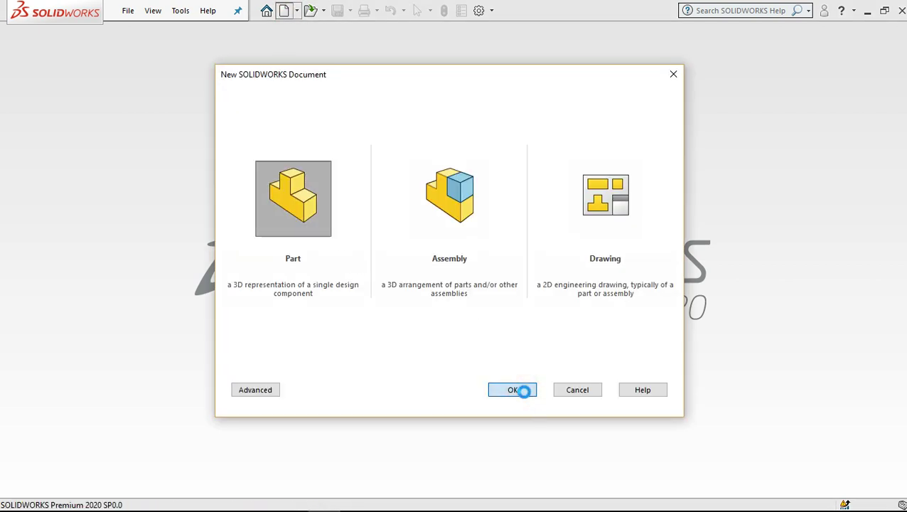
double_click(330, 178)
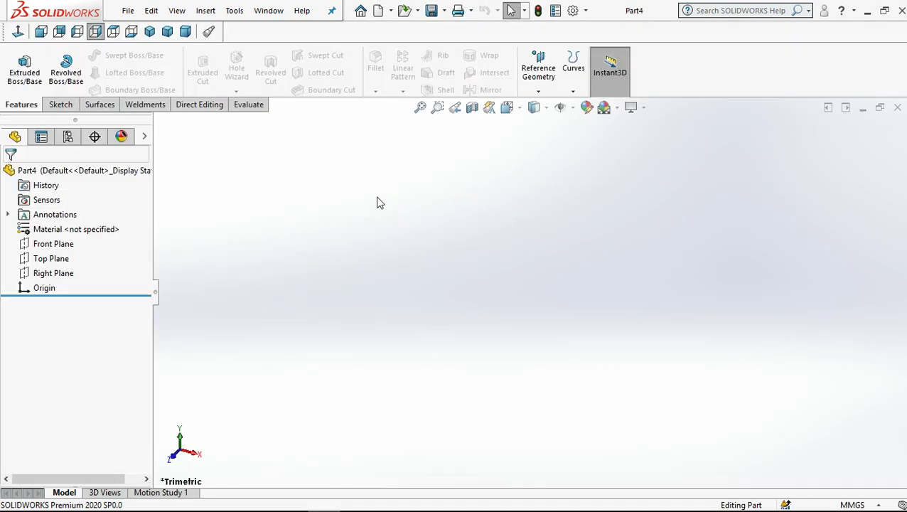
click(377, 203)
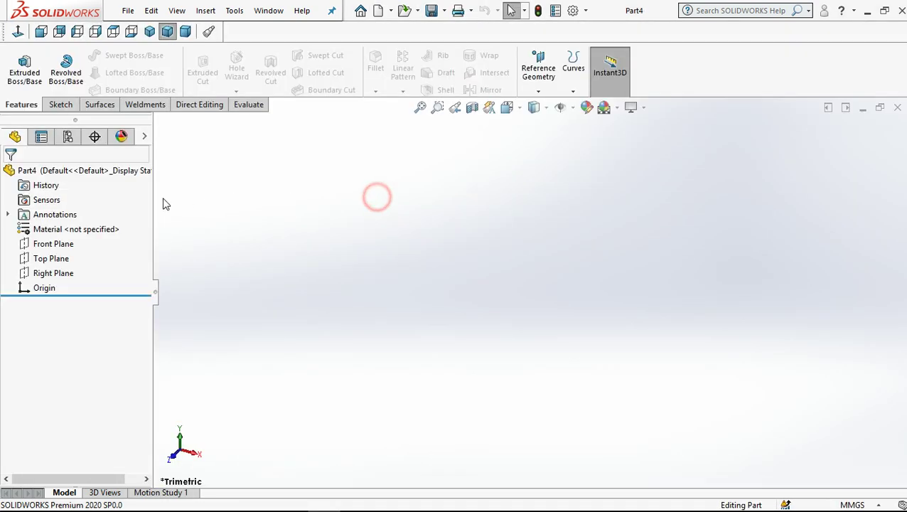
click(71, 241)
- On the Front Plane, draw a horizontal line from the origin and a shorter line above it
click(244, 211)
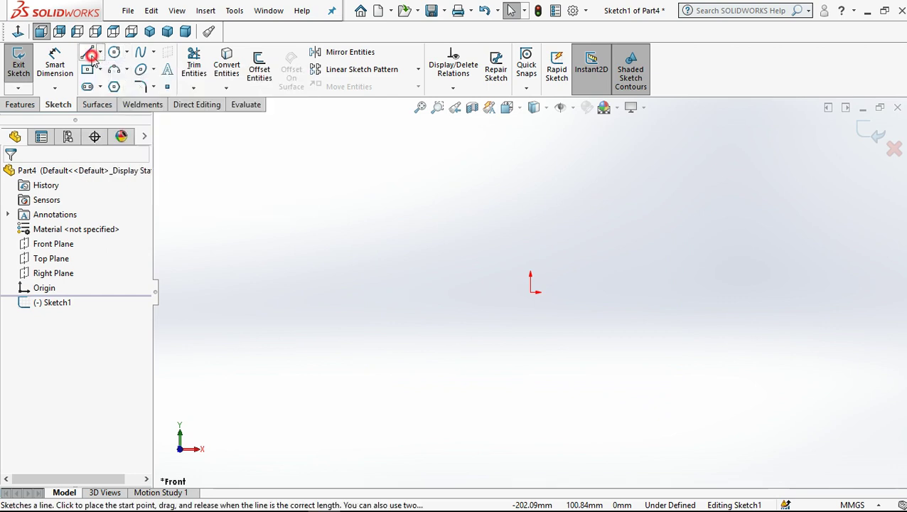
click(87, 52)
click(532, 292)
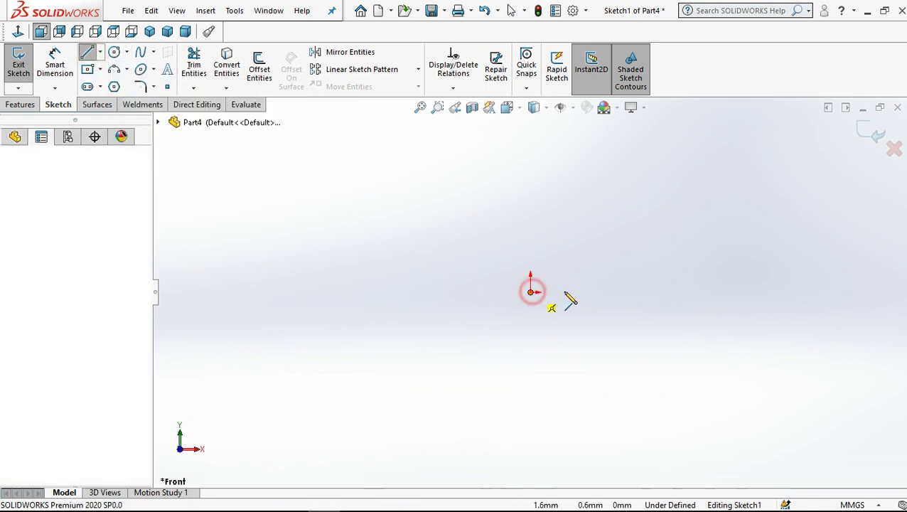
click(616, 292)
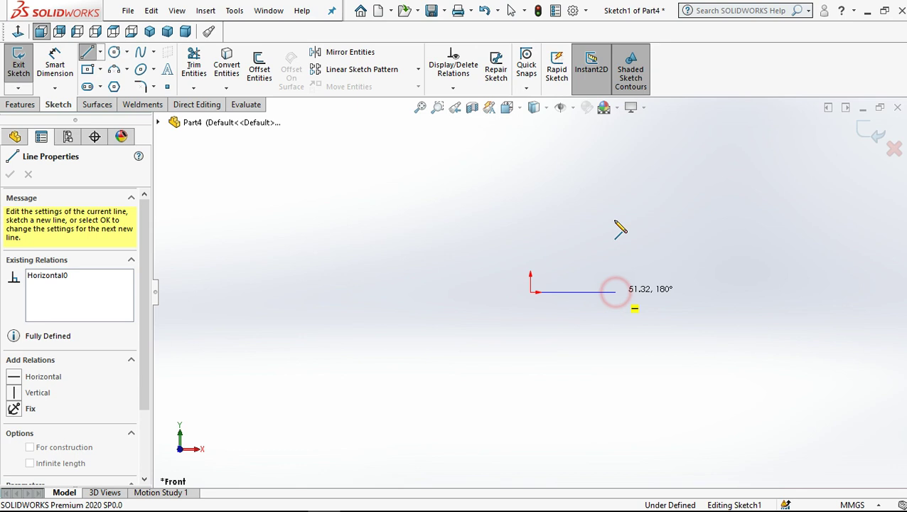
click(515, 12)
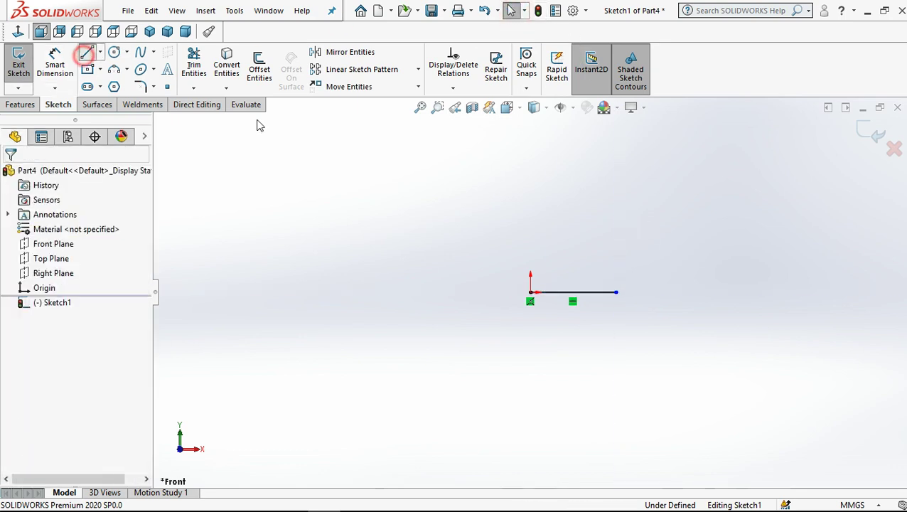
click(530, 168)
click(562, 167)
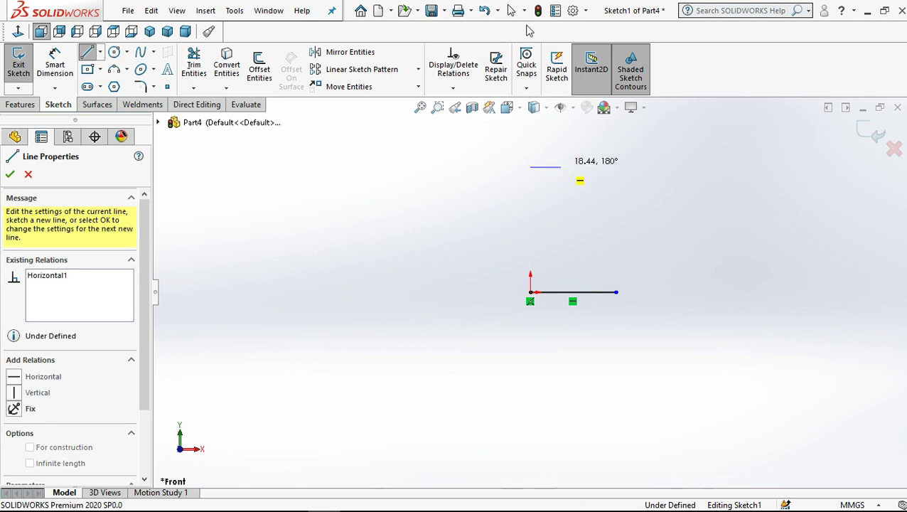
click(511, 10)
- Dimension the bottom line to 50 mm and the top line to 20 mm
click(58, 63)
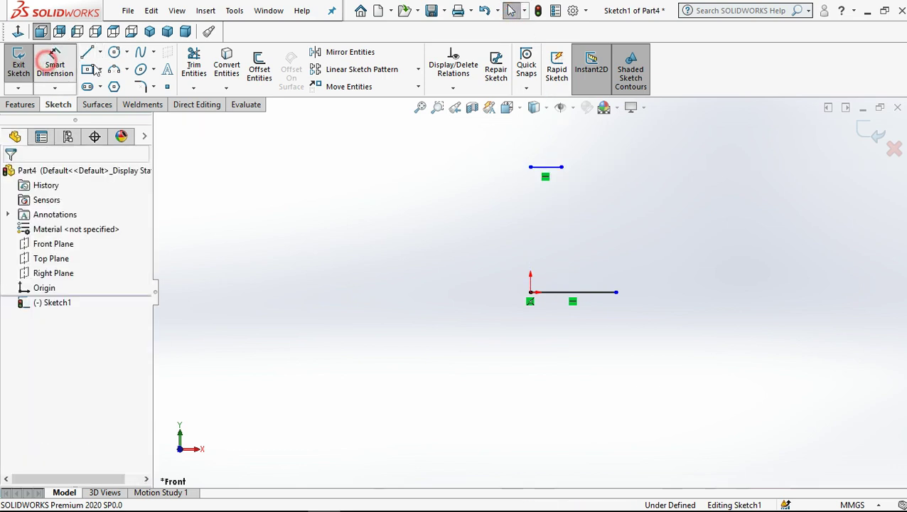
click(596, 394)
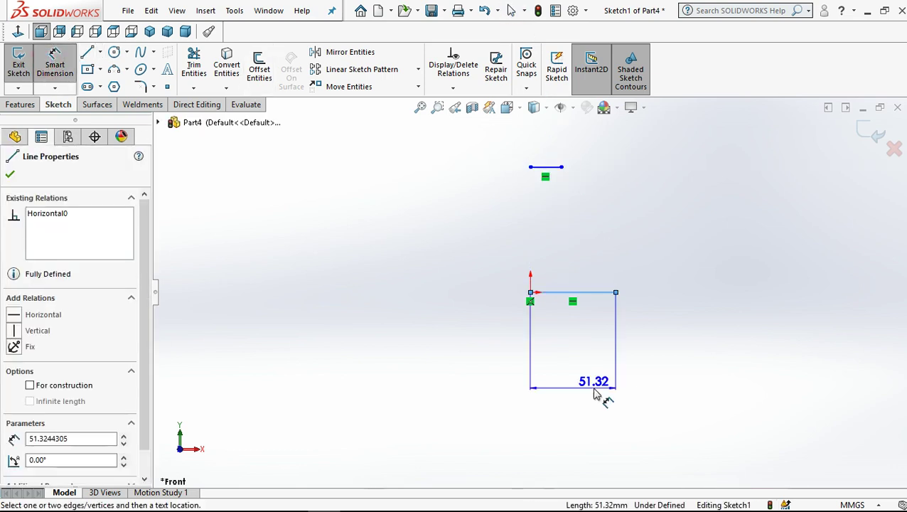
click(596, 395)
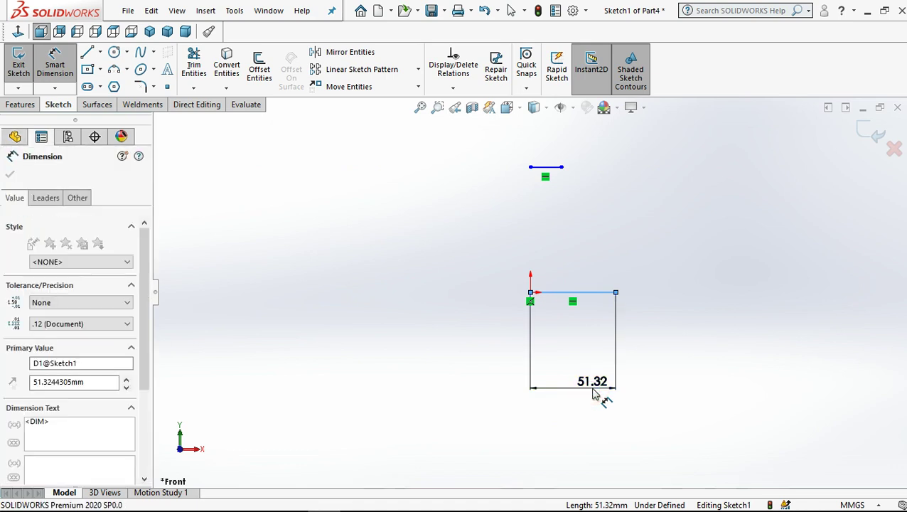
text(50)
key(Return)
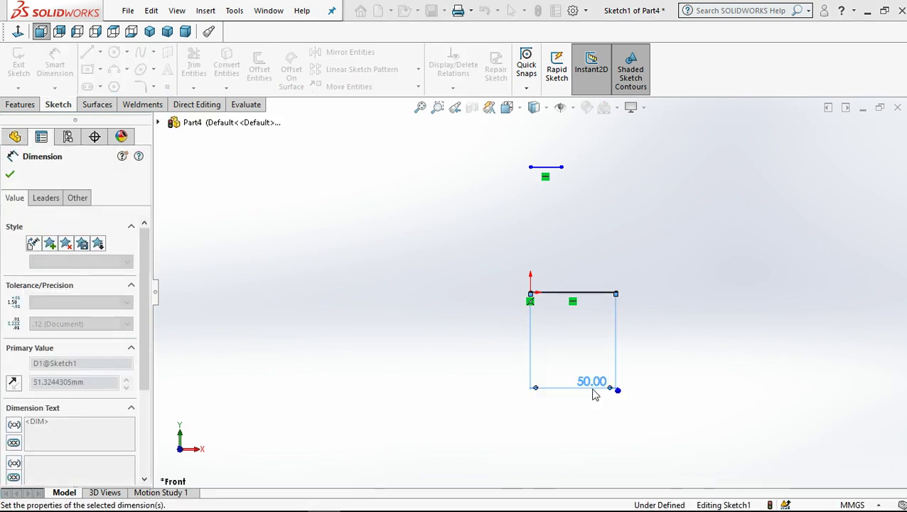
click(662, 317)
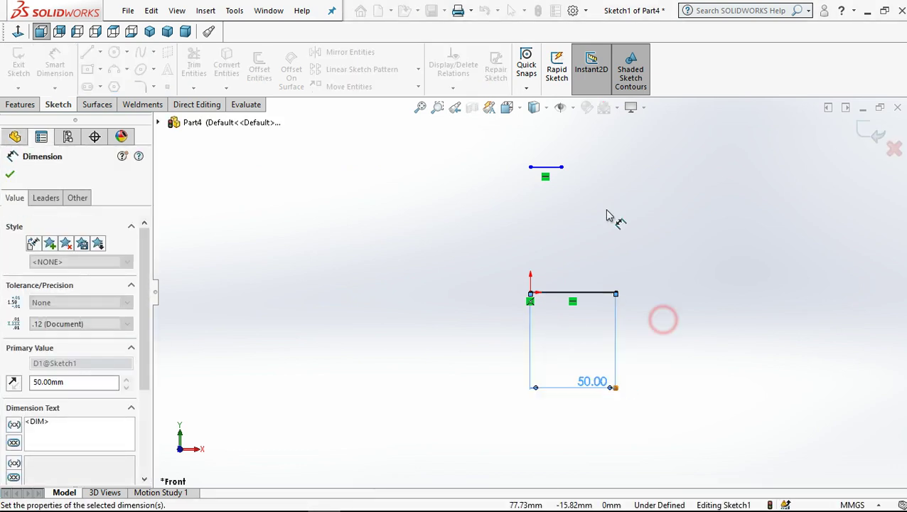
click(547, 153)
click(546, 135)
text(20)
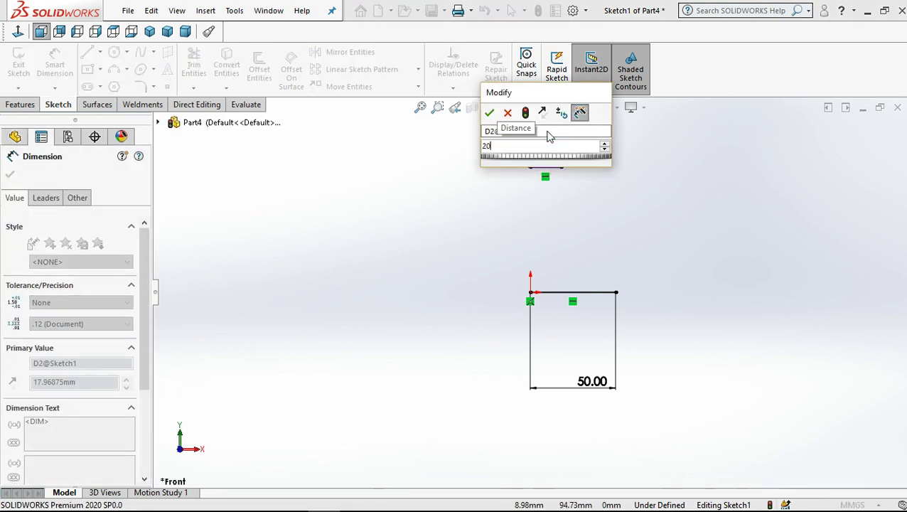
key(Return)
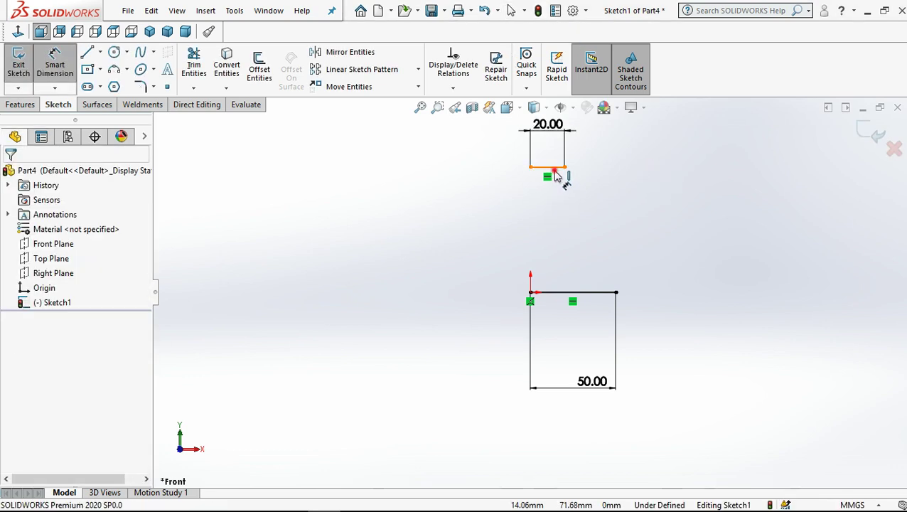
- Set the vertical spacing between the two lines to 80 mm
click(555, 292)
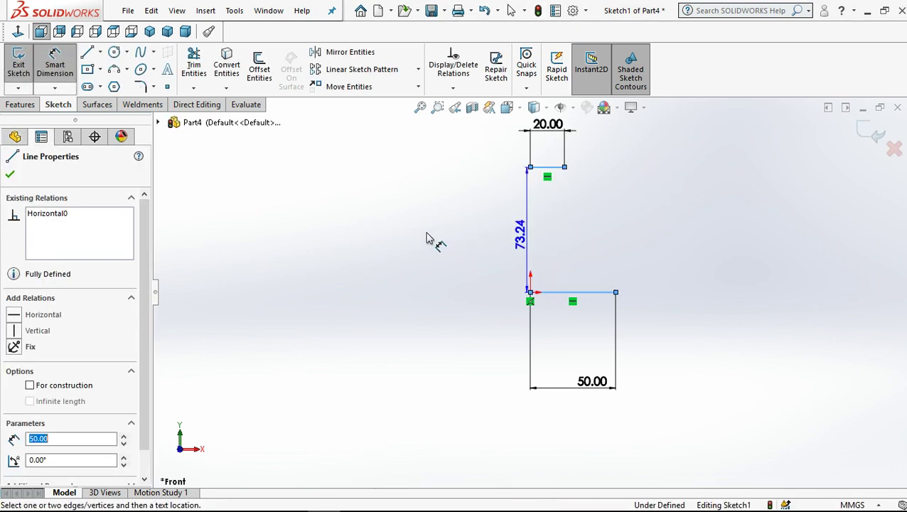
click(368, 236)
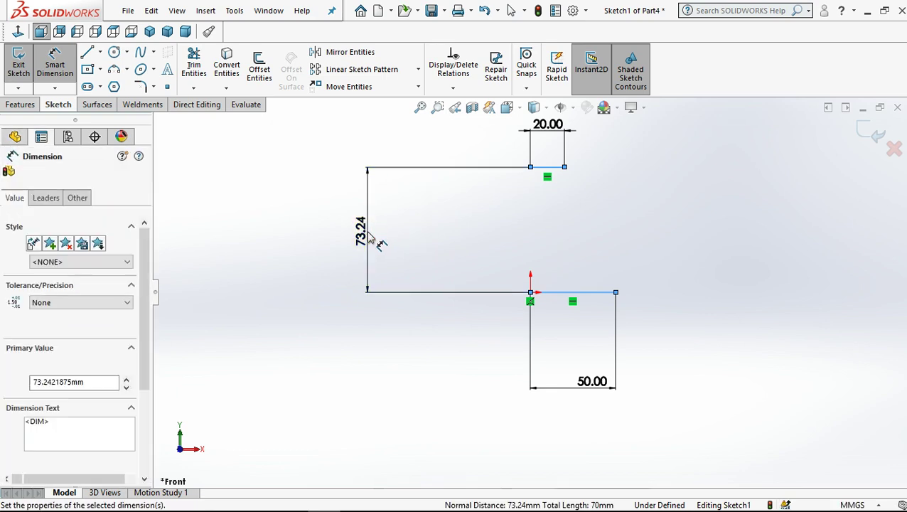
text(40)
key(Return)
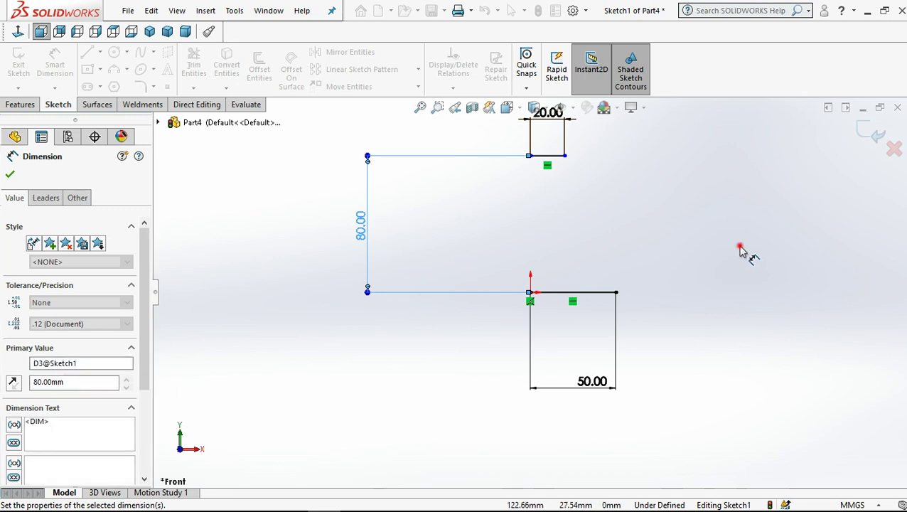
key(Escape)
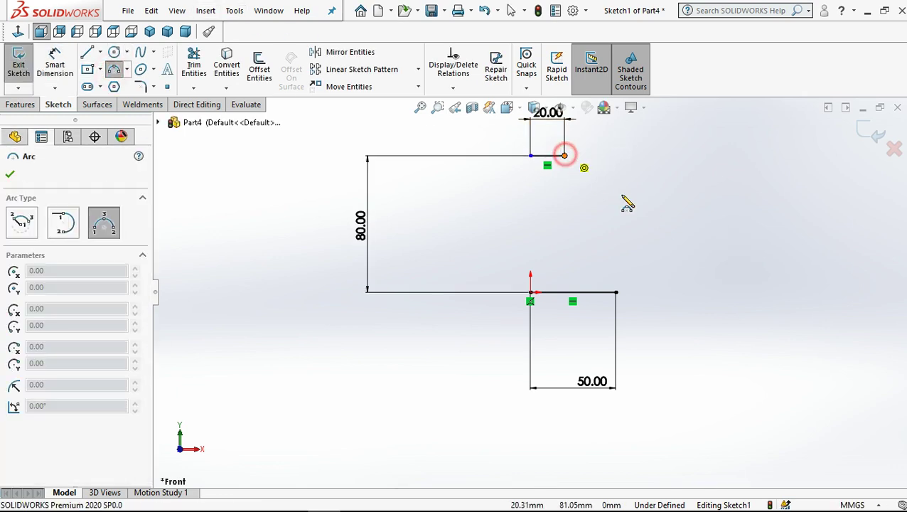
- Connect the lines' right ends with an arc and dimension its radius to R62
click(616, 292)
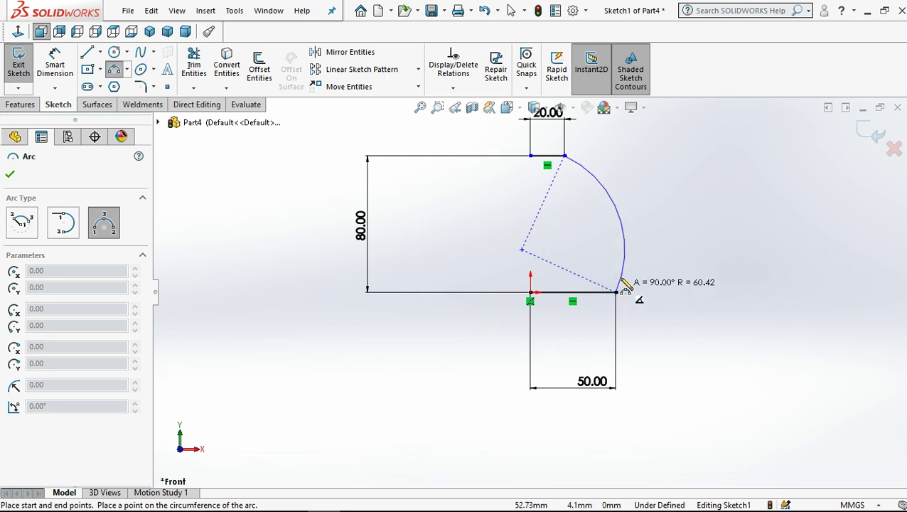
click(625, 246)
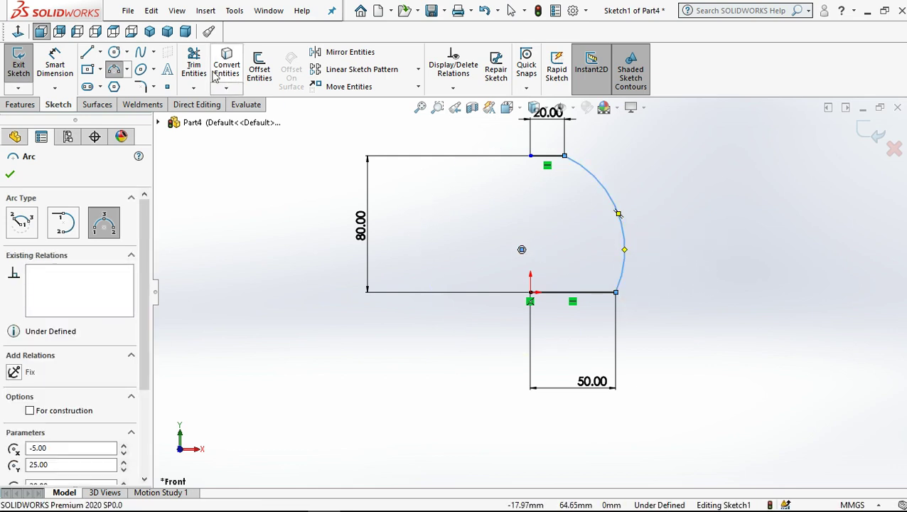
click(55, 64)
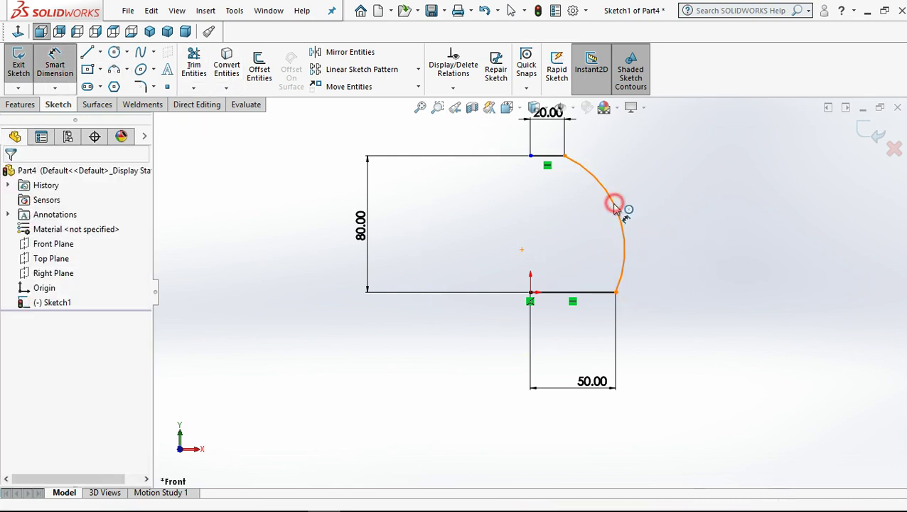
click(615, 206)
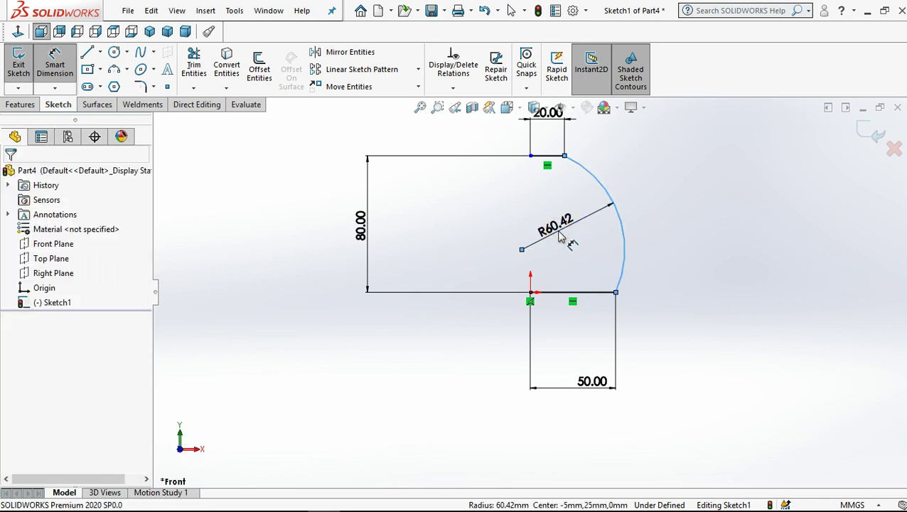
click(560, 239)
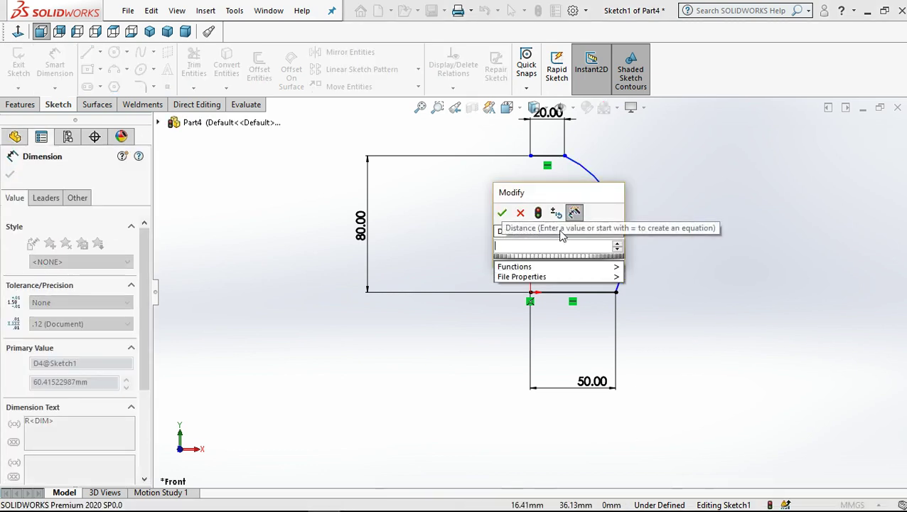
text(62)
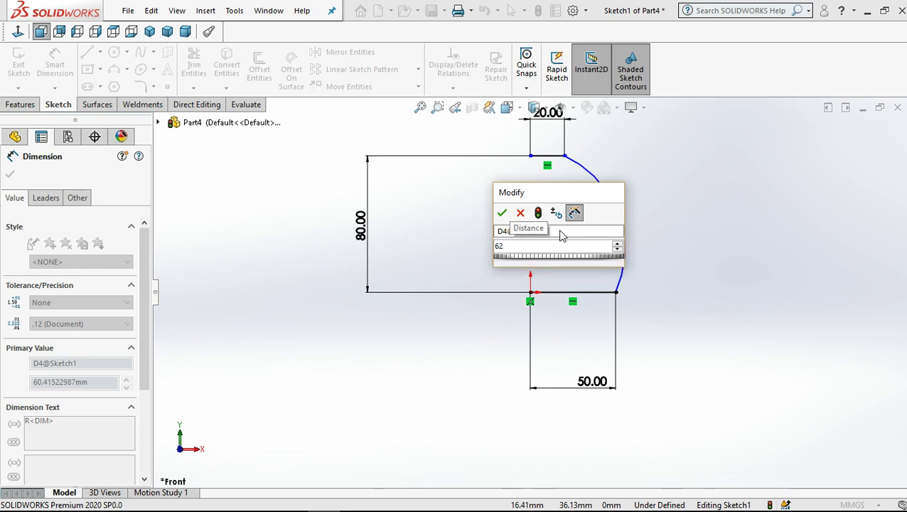
key(Return)
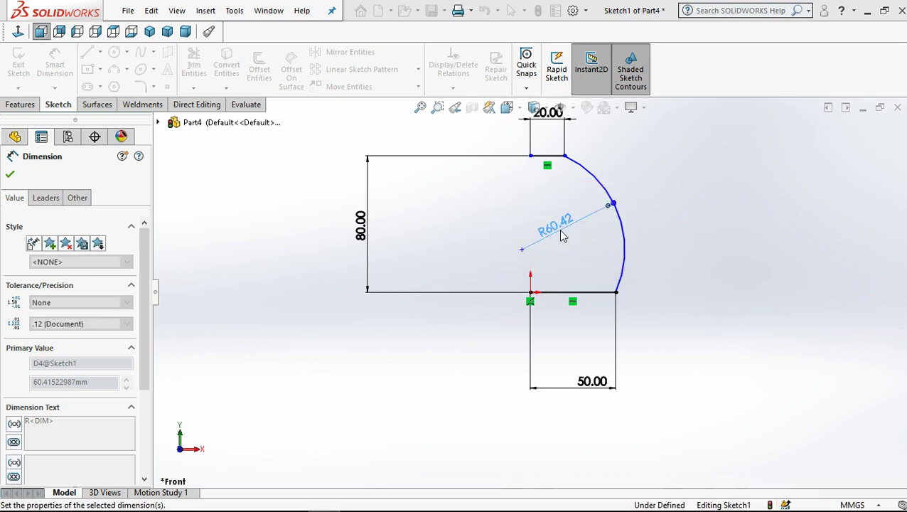
click(679, 192)
click(511, 10)
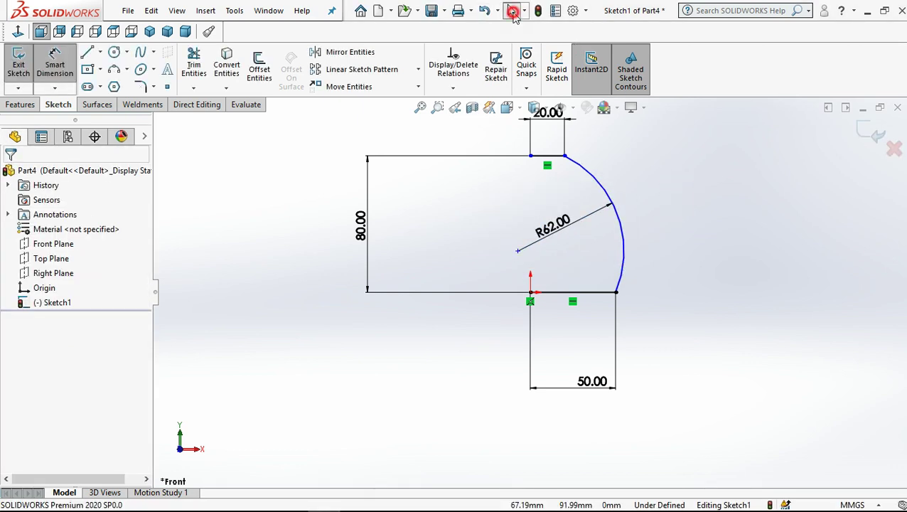
- Add a Vertical relation between the two lines' left endpoints, fully defining Sketch1
click(531, 155)
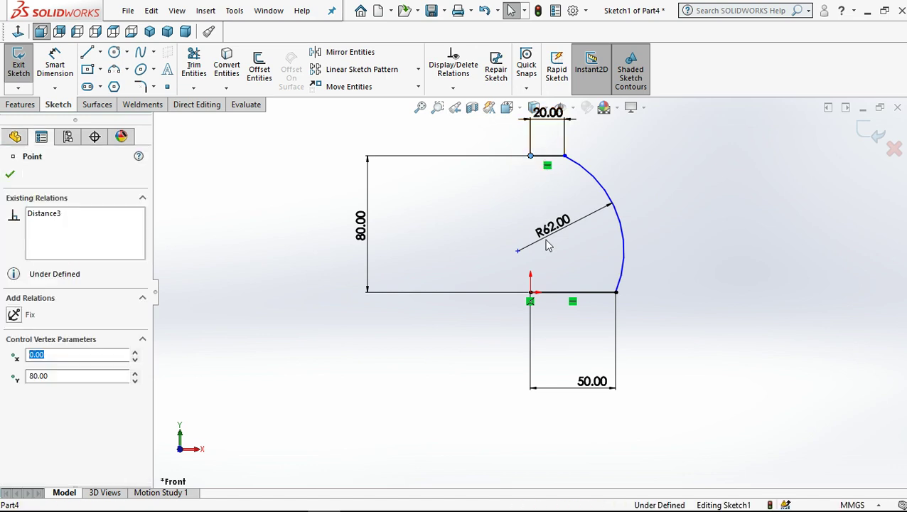
ctrl+click(531, 293)
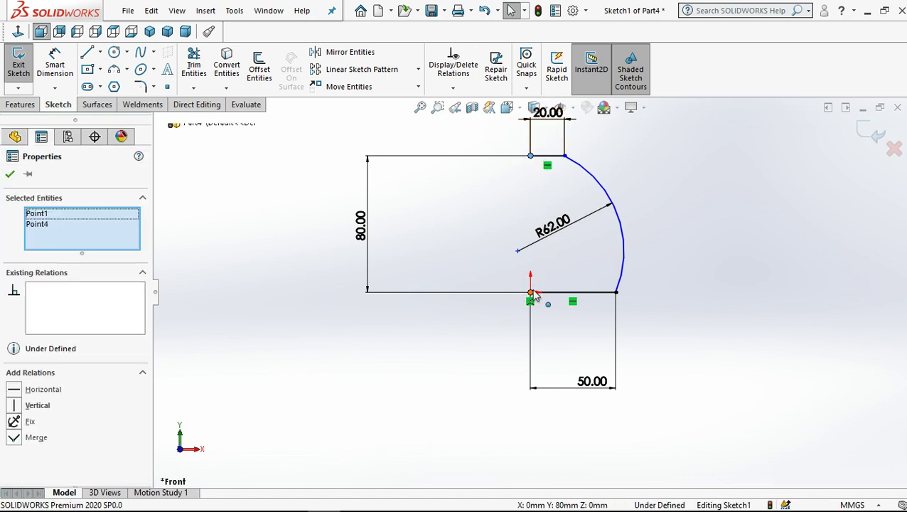
click(596, 231)
click(237, 163)
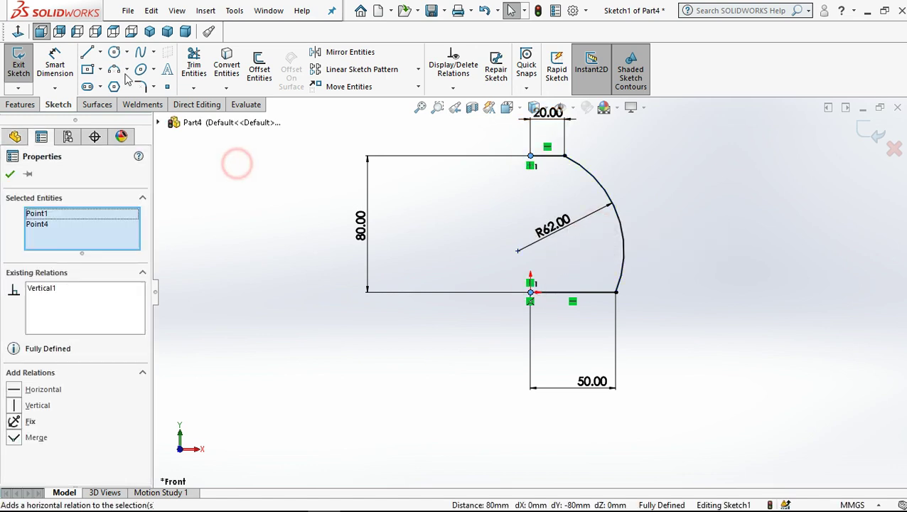
click(100, 52)
- Draw a vertical centerline from the profile's top point down to the origin
click(118, 85)
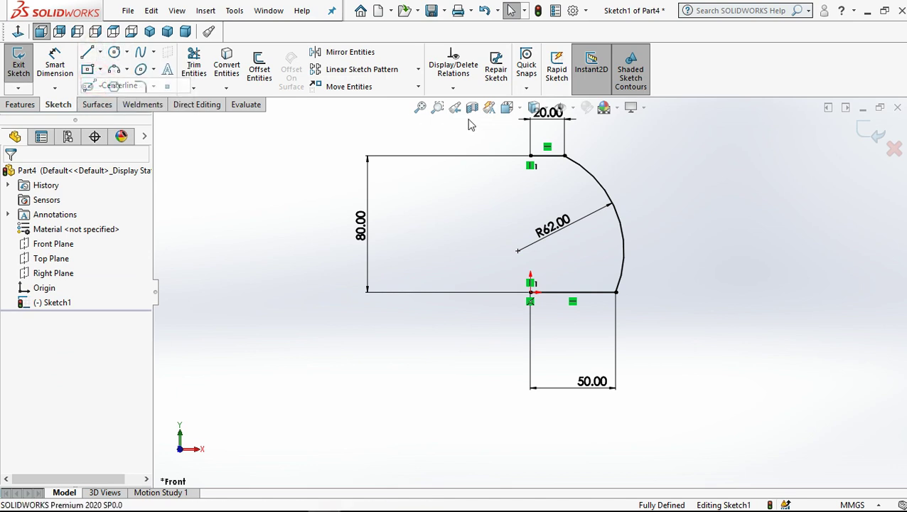
click(531, 157)
click(531, 292)
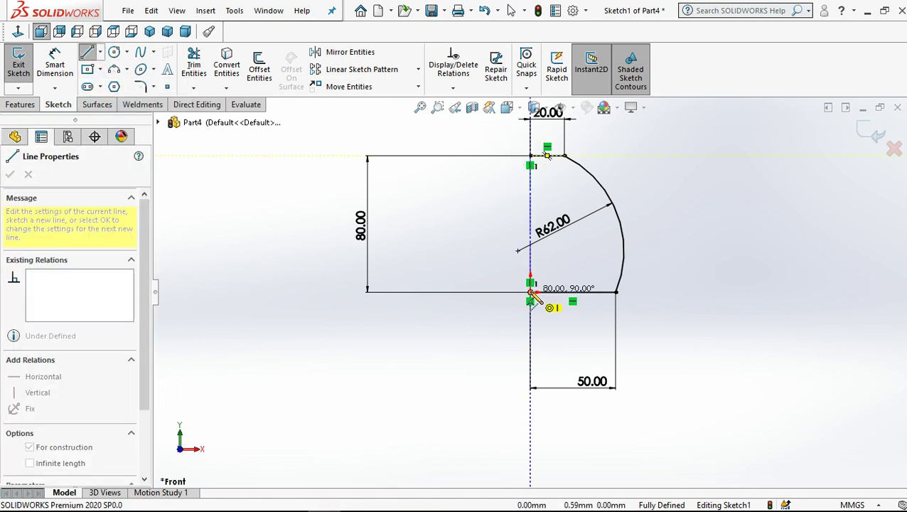
click(513, 10)
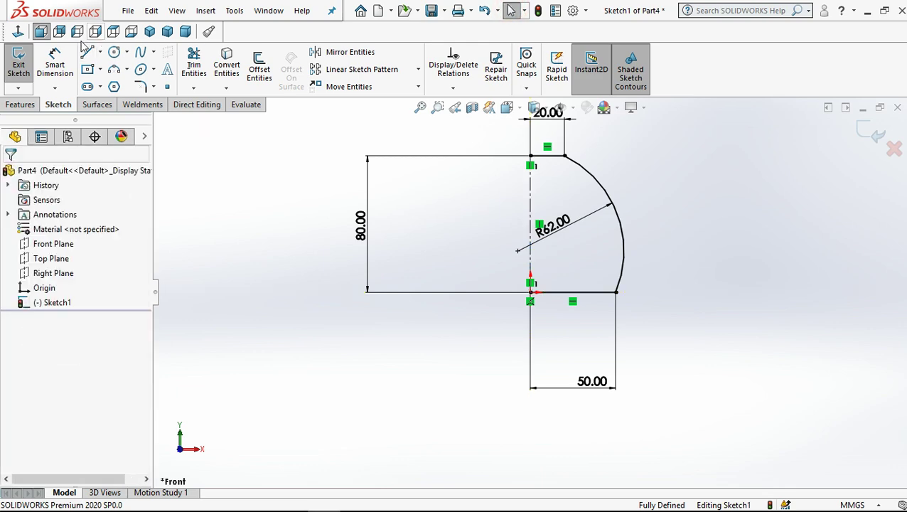
- Revolve the sketch 360° about the centerline into the Revolve1 dome body
click(20, 104)
click(66, 66)
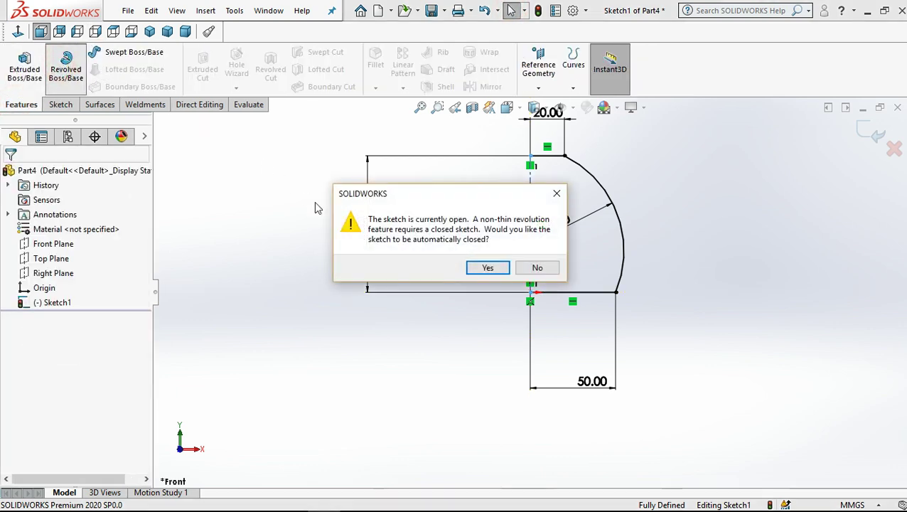
click(488, 268)
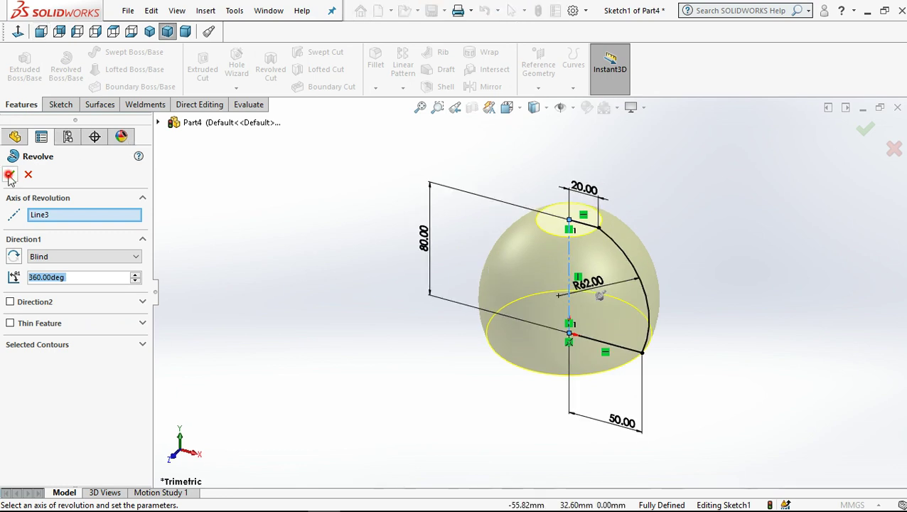
click(10, 175)
- Inspect the dome's underside, view it normal to the Front Plane, then select the Right Plane
click(286, 224)
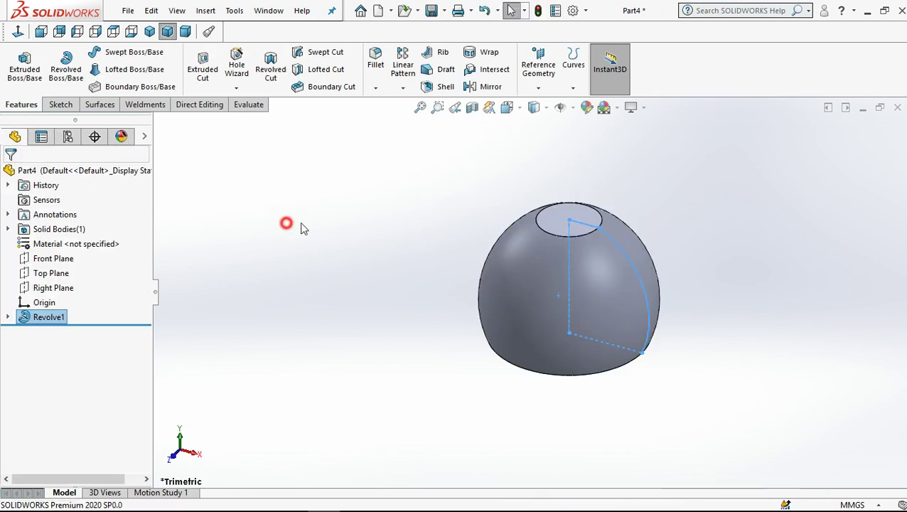
scroll(504, 304, up, 2)
middle_drag(536, 280, 517, 350)
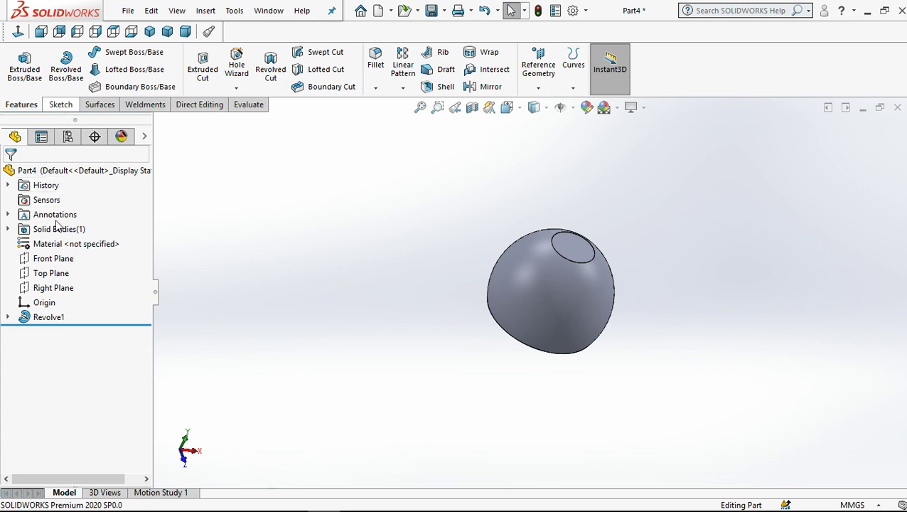
click(36, 254)
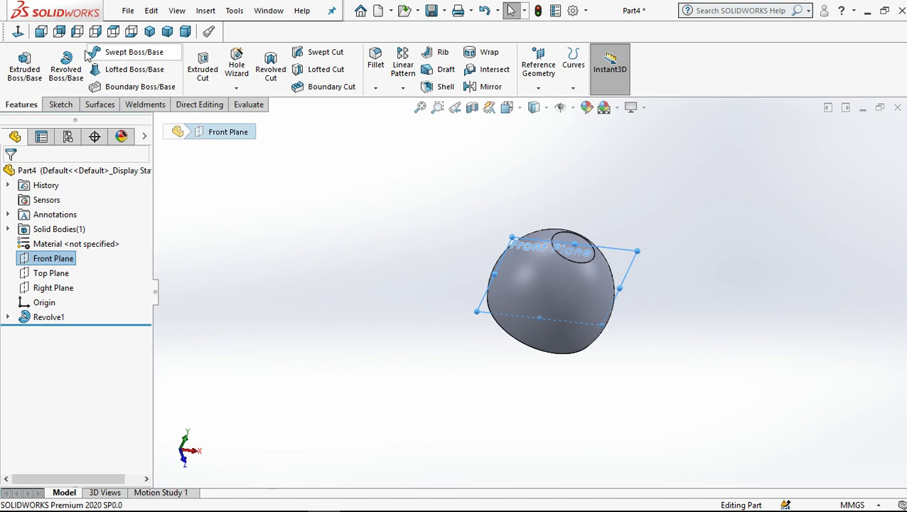
click(41, 32)
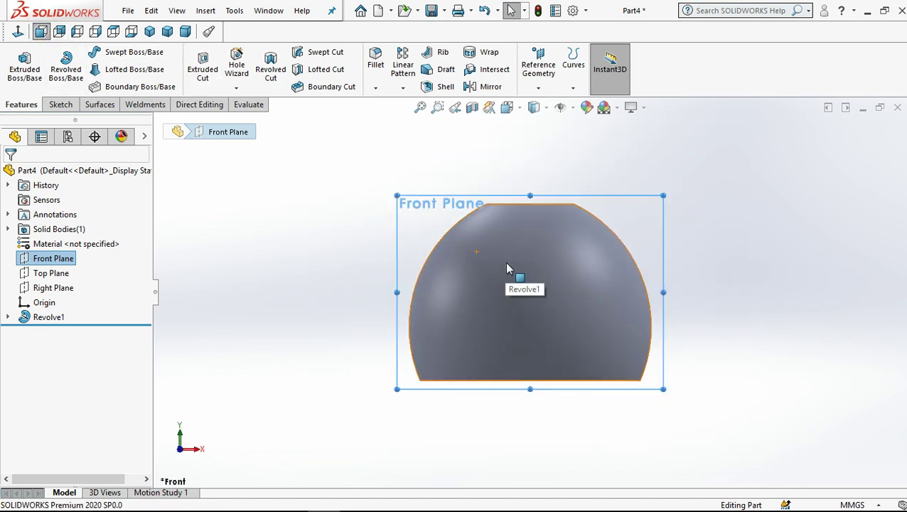
key(z)
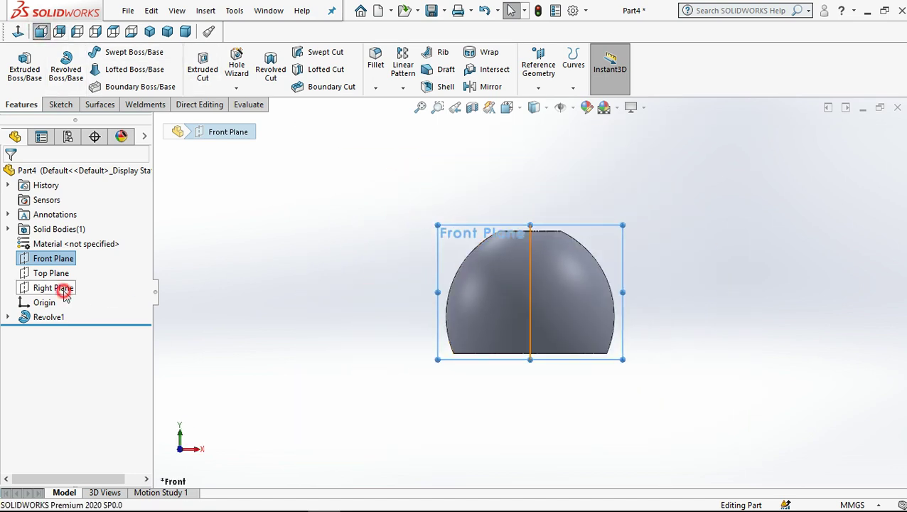
click(63, 292)
- Create Plane1 offset 50 mm from the Right Plane, flipped to the left of the body
click(538, 67)
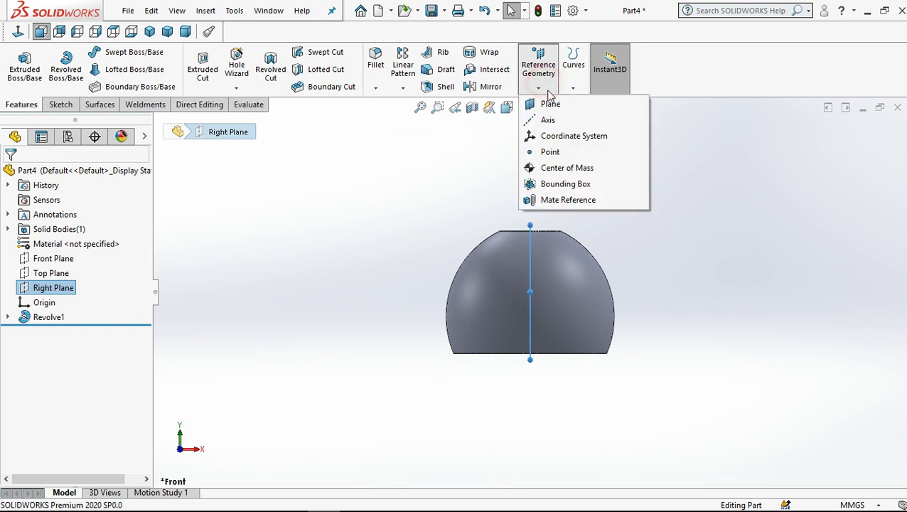
click(549, 103)
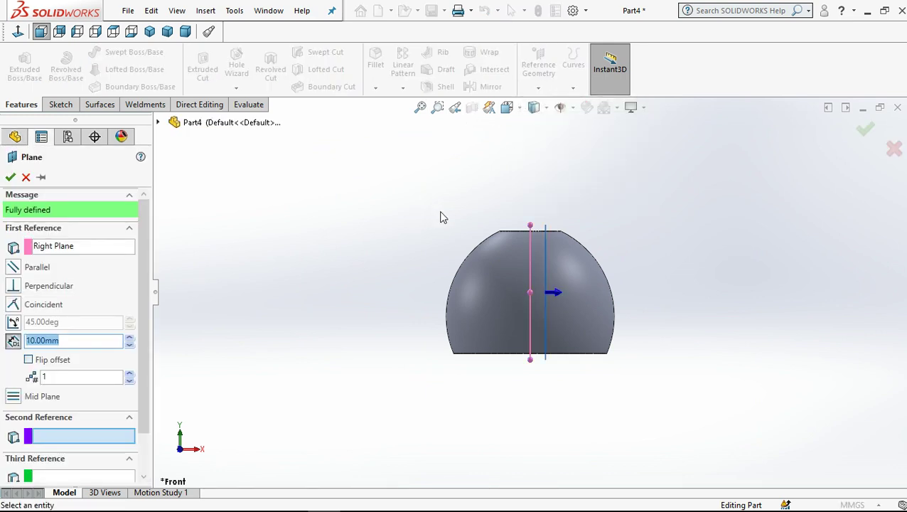
click(129, 337)
click(130, 337)
click(130, 337)
click(129, 337)
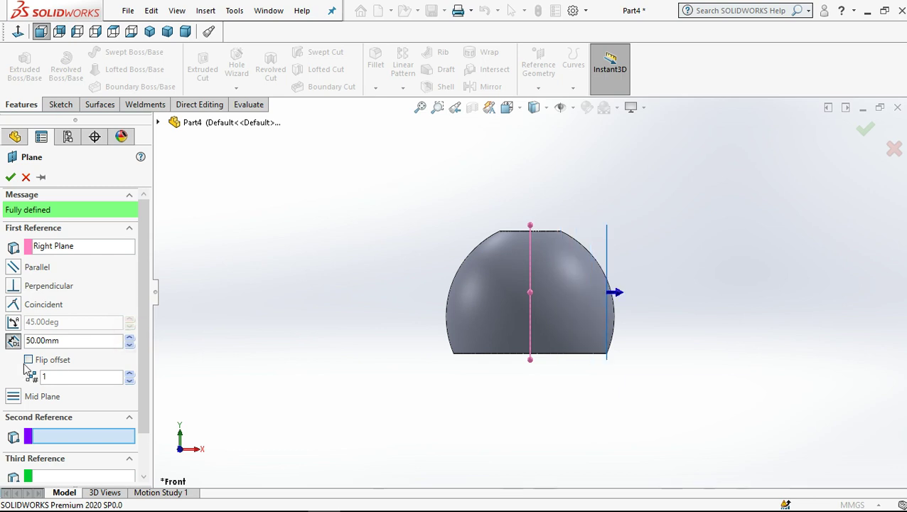
click(29, 360)
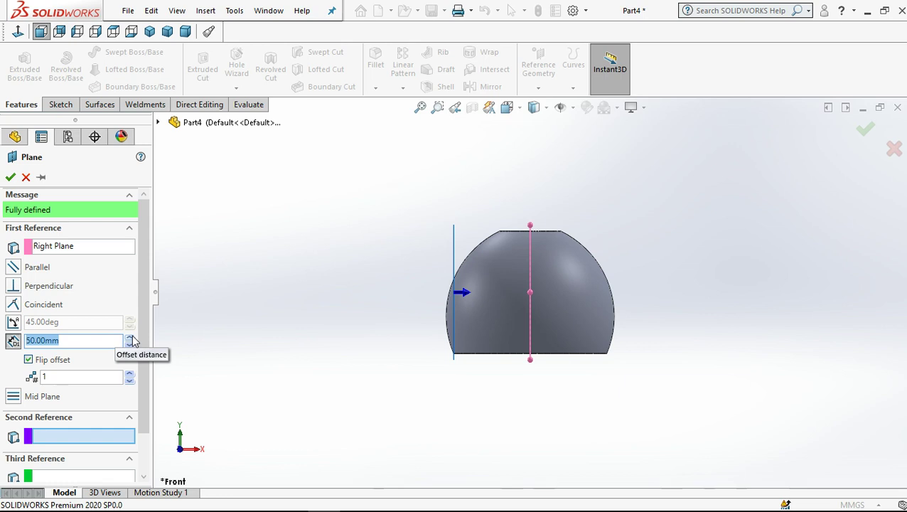
click(10, 177)
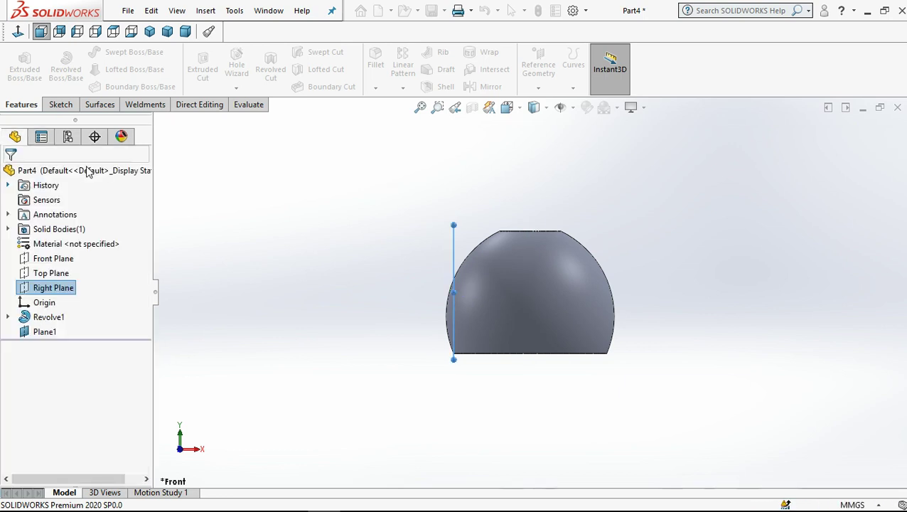
click(270, 171)
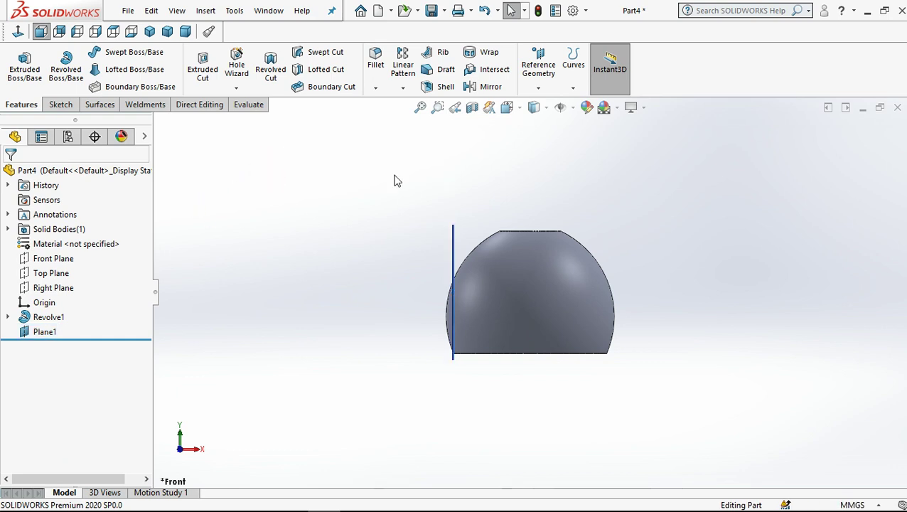
middle_drag(388, 242, 393, 274)
- Create Plane2 offset 20 mm from the flat top face, flipped down into the body
click(530, 244)
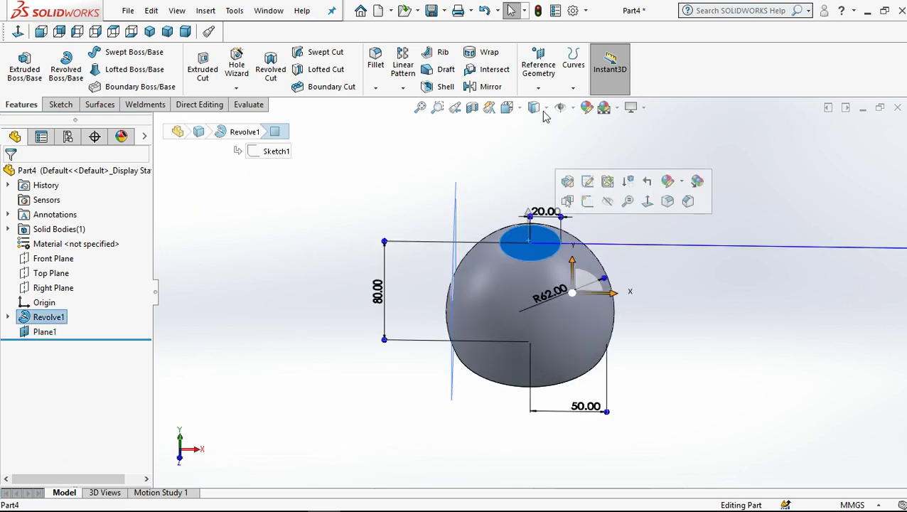
click(539, 87)
click(556, 109)
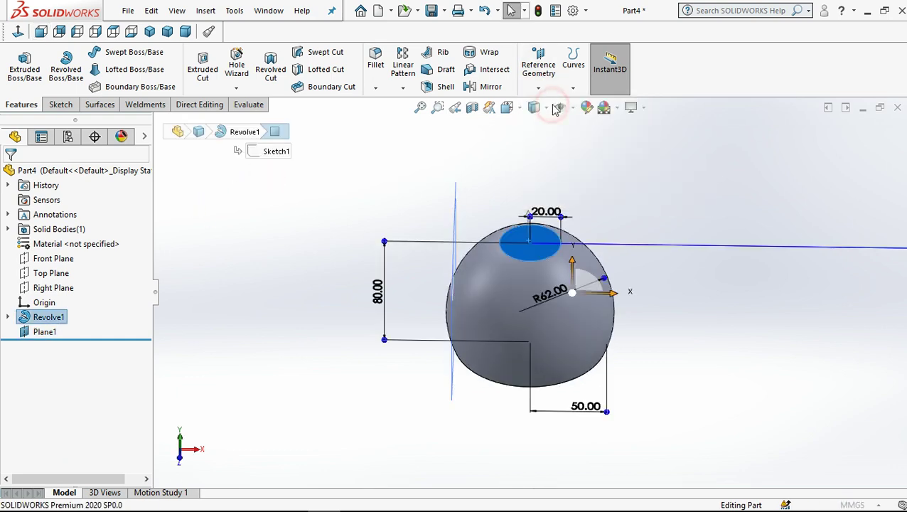
middle_drag(338, 305, 360, 227)
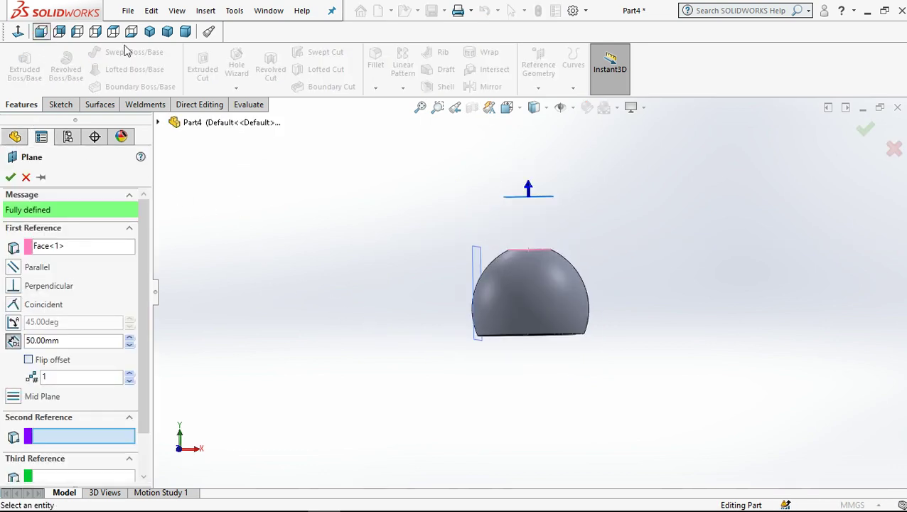
key(ctrl+1)
click(28, 360)
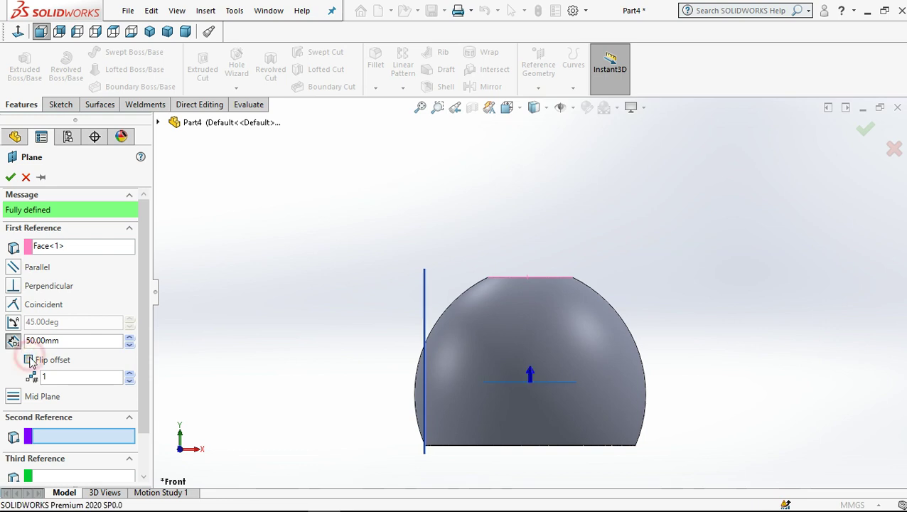
click(129, 346)
click(129, 347)
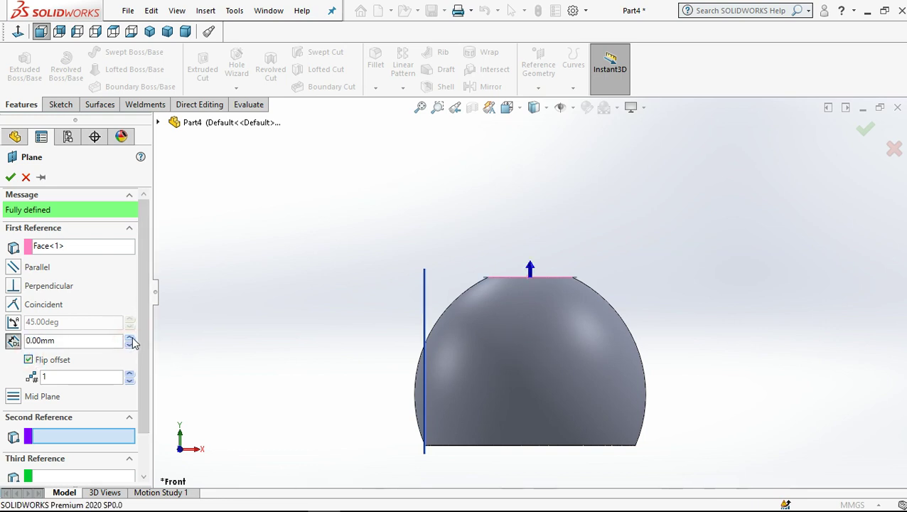
click(131, 338)
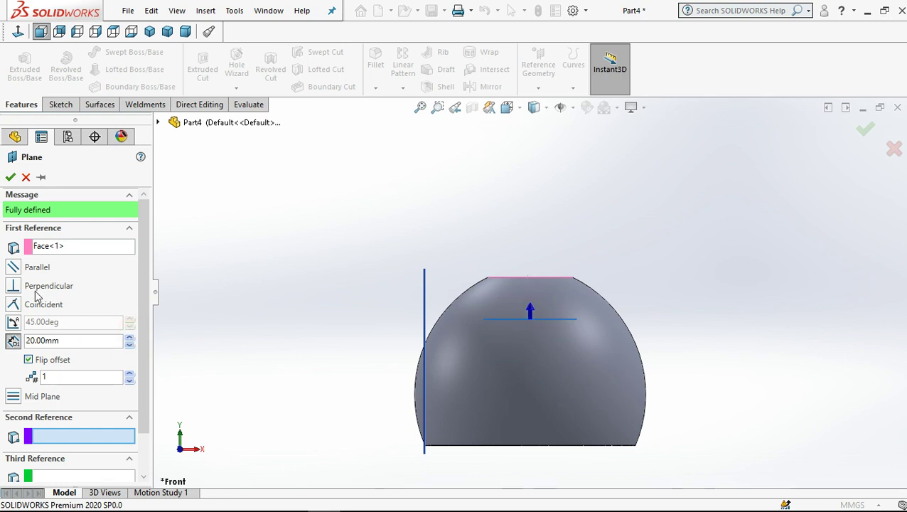
right_click(416, 243)
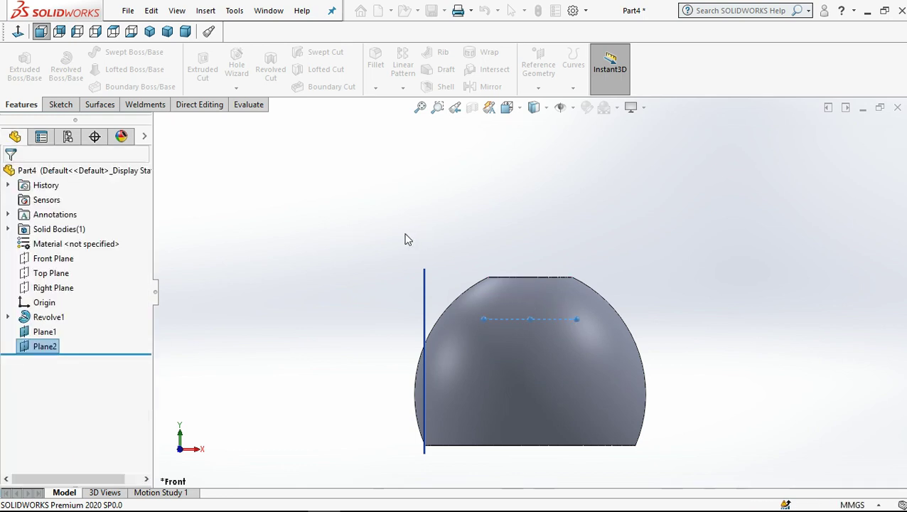
- Start a sketch on Plane2 and draw a small circle left of the body
click(52, 346)
click(55, 323)
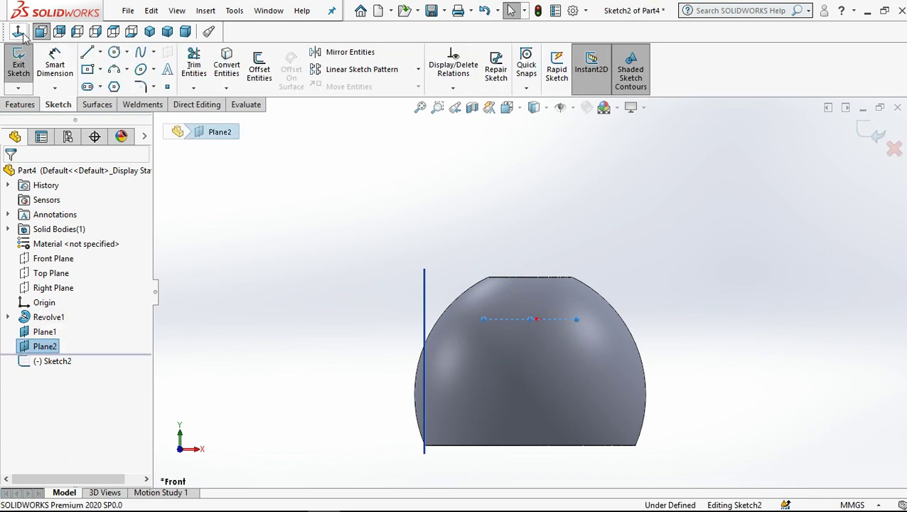
click(251, 223)
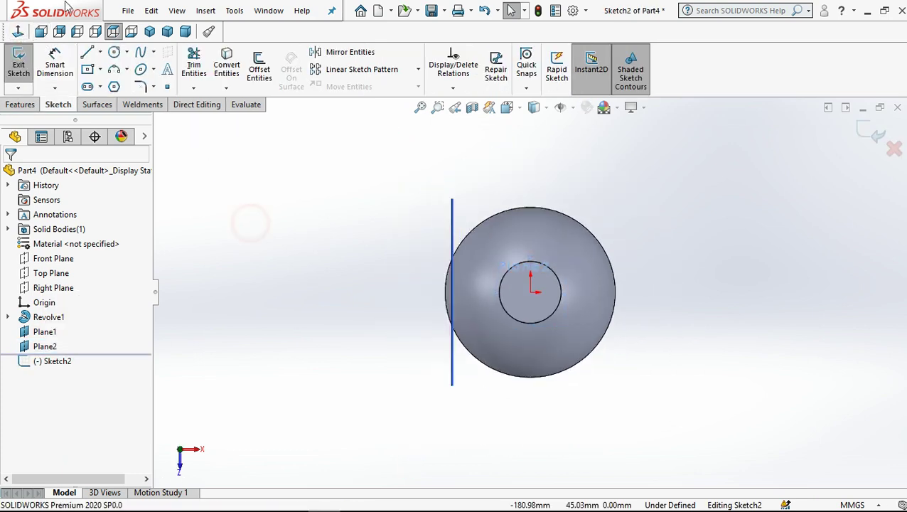
click(114, 53)
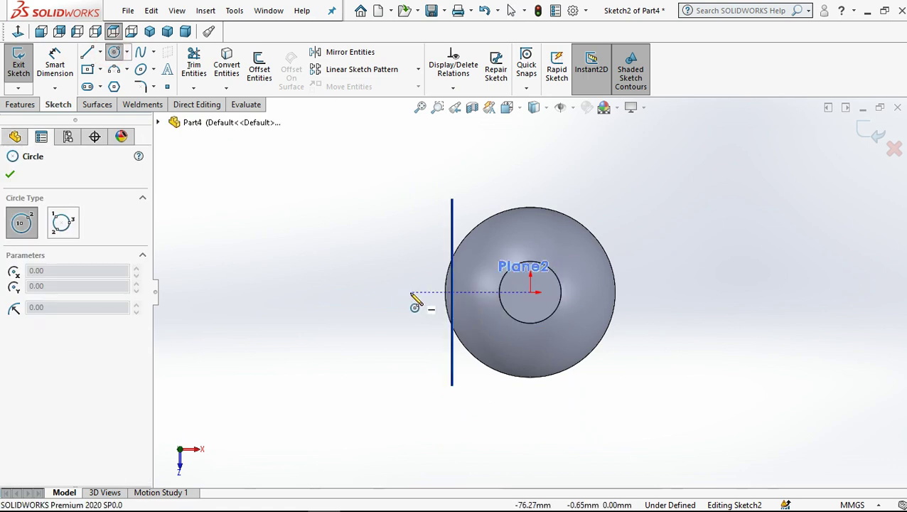
click(392, 293)
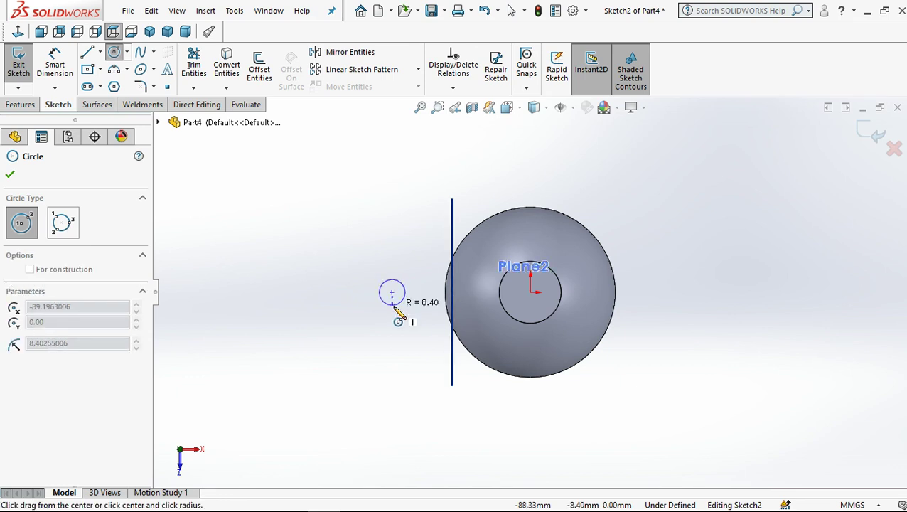
click(406, 299)
key(Escape)
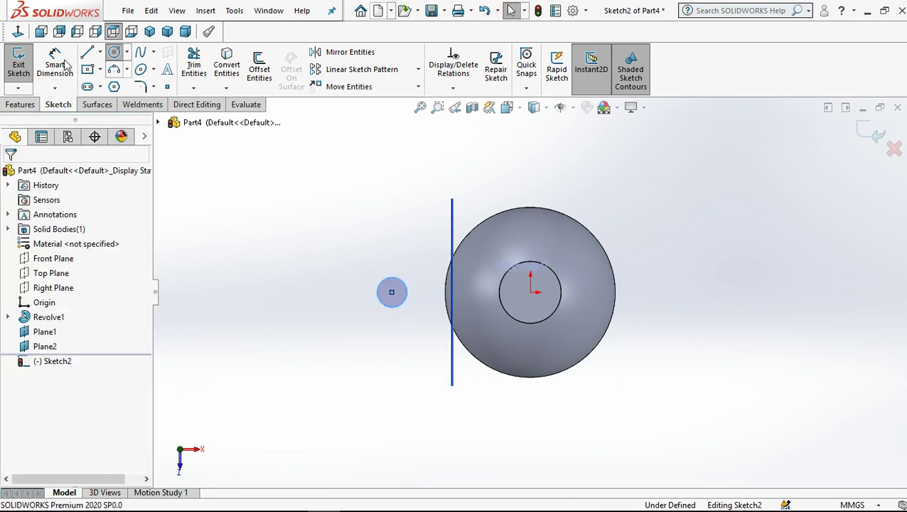
- Dimension the circle's diameter to 16 mm
click(398, 287)
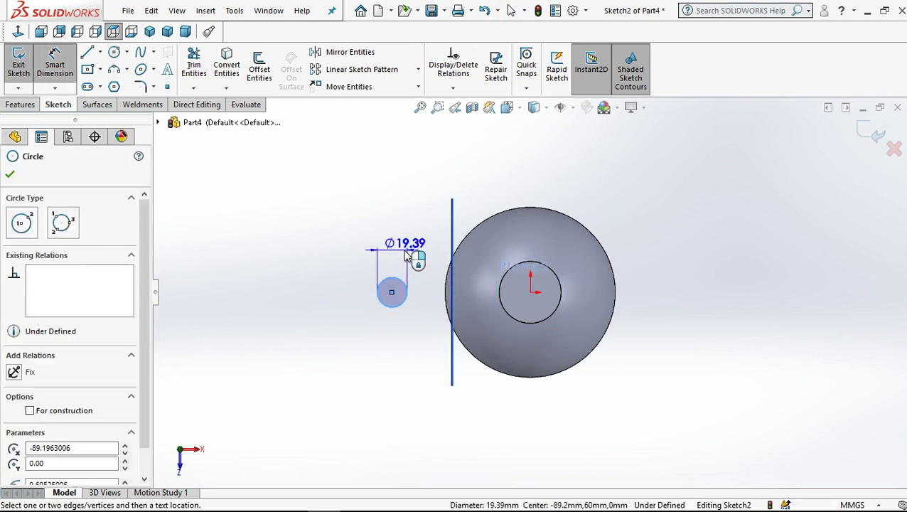
click(392, 224)
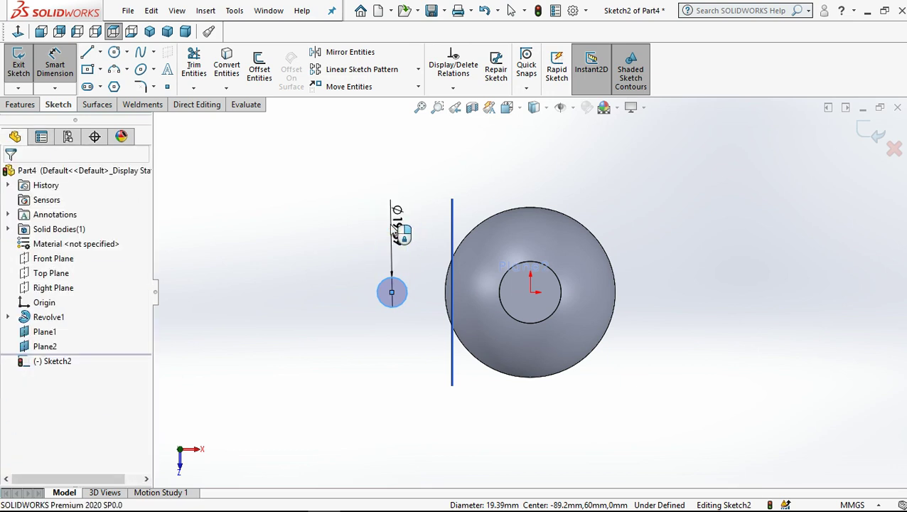
text(16)
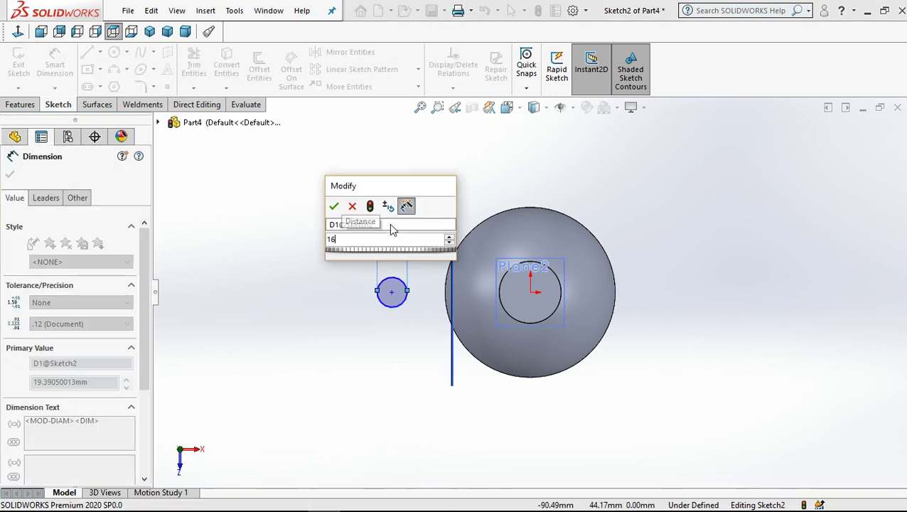
key(Escape)
click(289, 160)
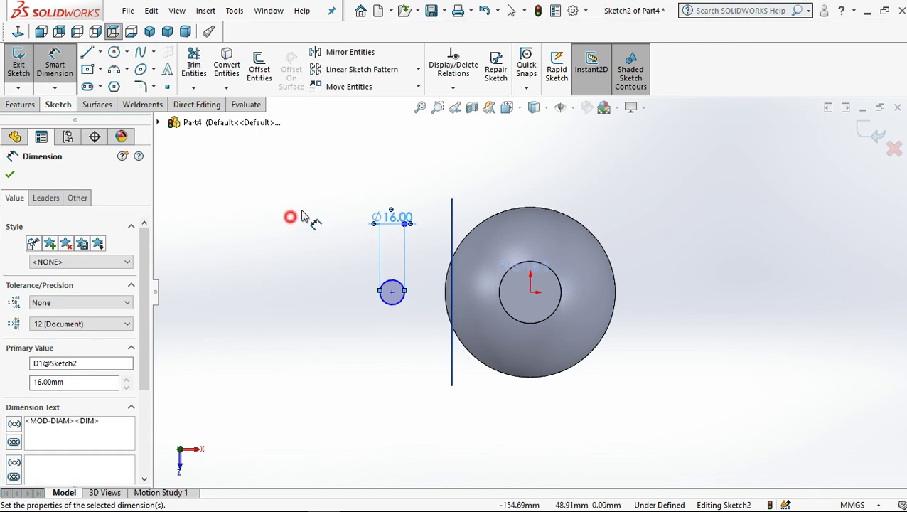
click(511, 14)
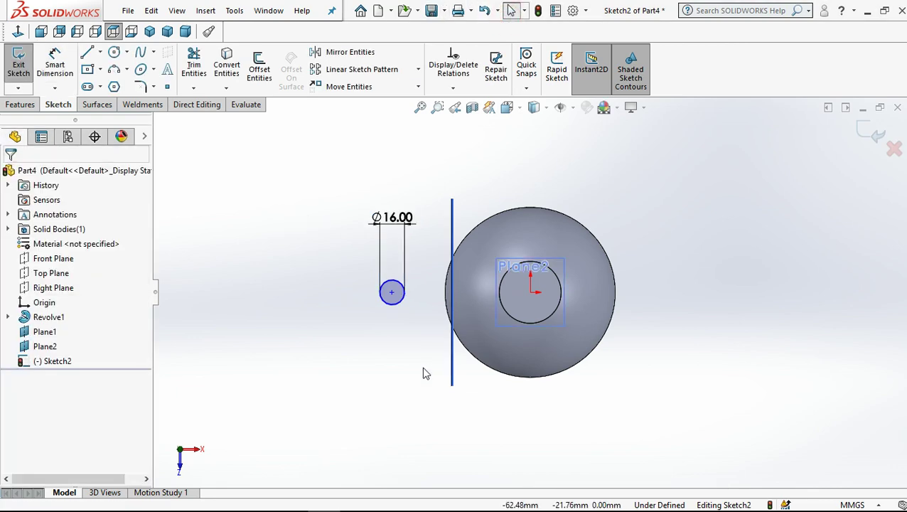
- Draw a horizontal centerline from the body's centre to the small circle's centre
scroll(416, 291, down, 3)
scroll(384, 270, down, 2)
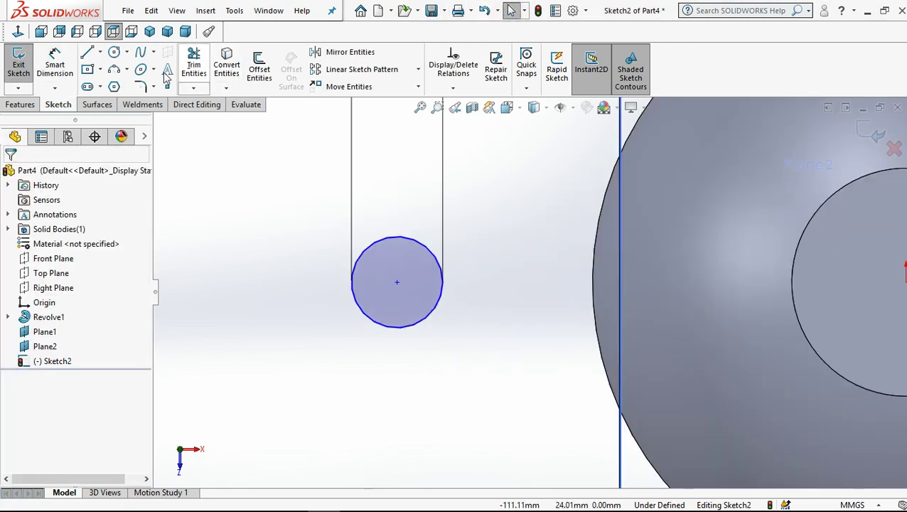
click(100, 52)
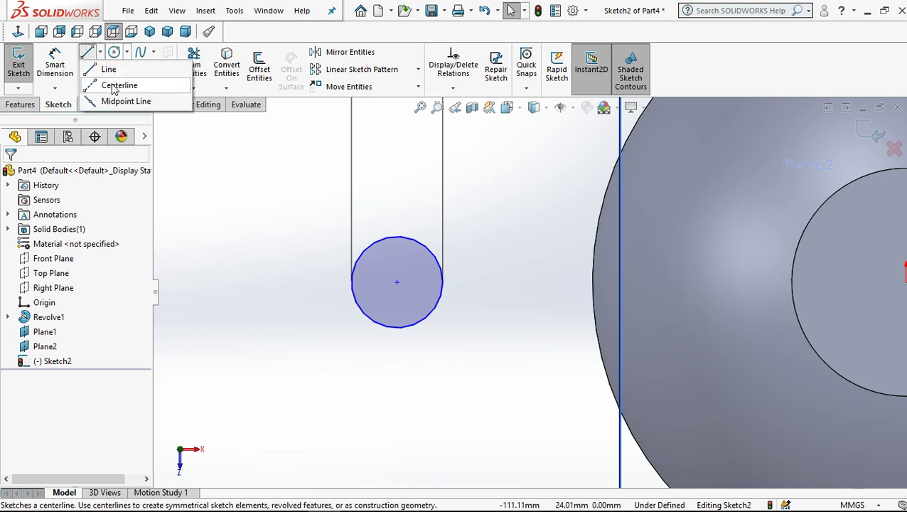
click(115, 85)
scroll(541, 285, up, 1)
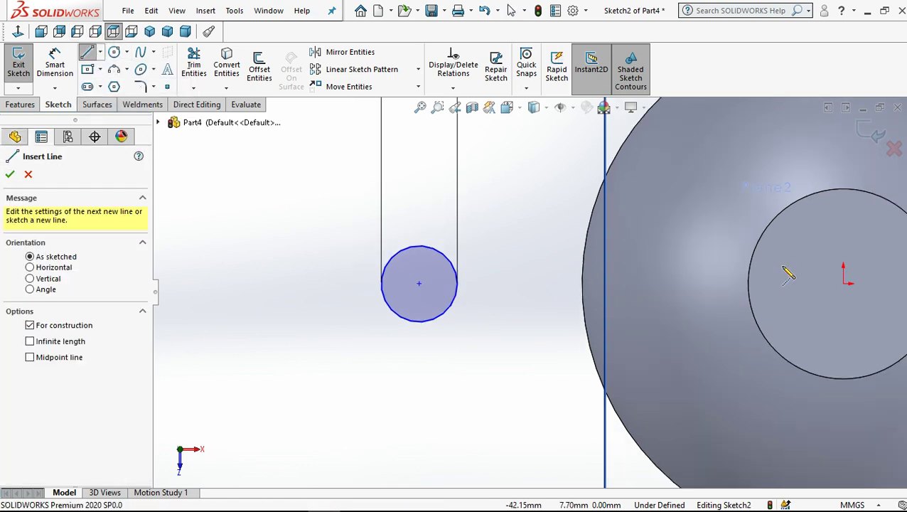
click(845, 284)
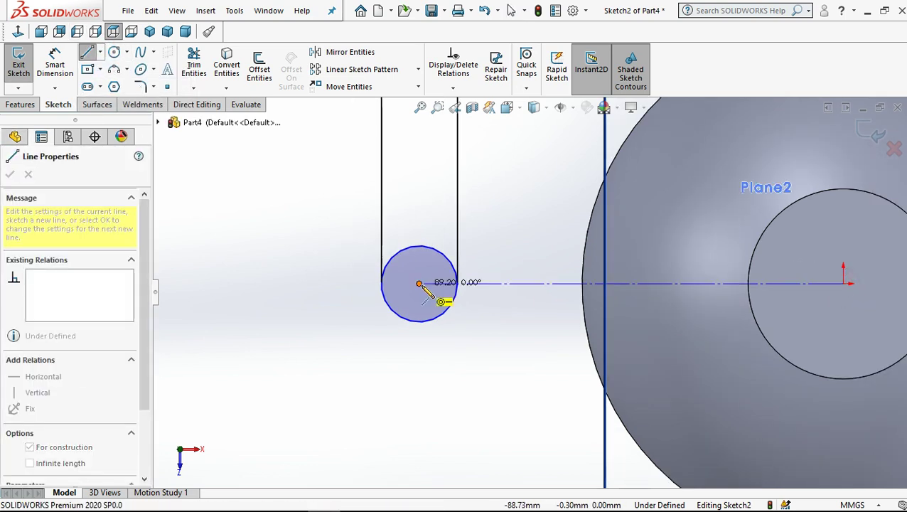
click(419, 283)
click(512, 10)
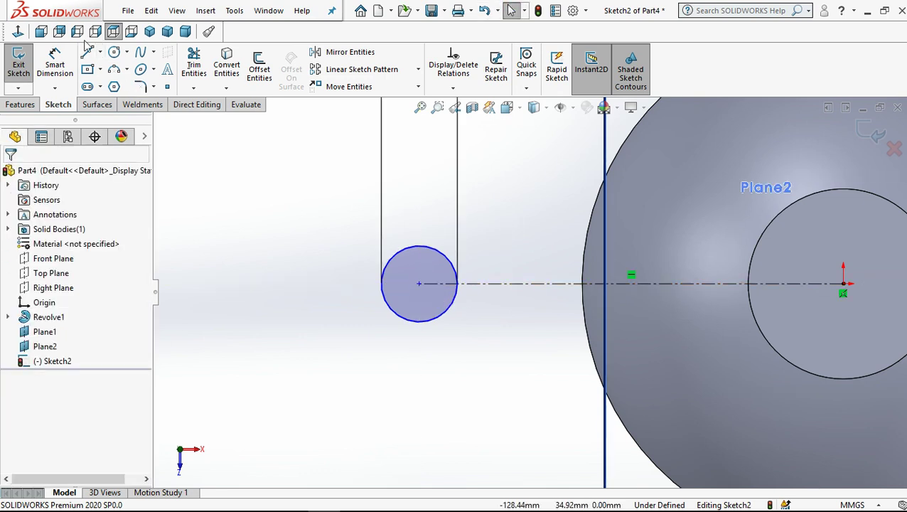
- Draw two tangent lines meeting left of the circle and make them symmetric about the centerline
key(l)
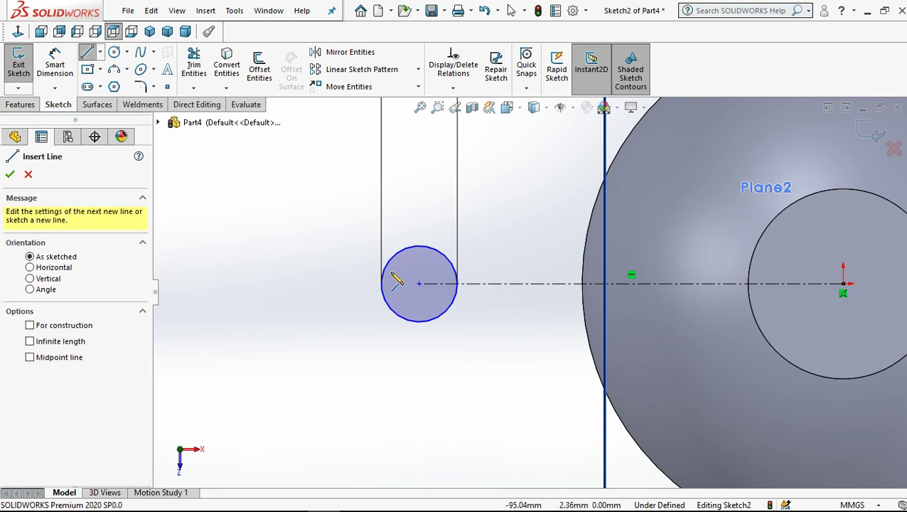
click(382, 283)
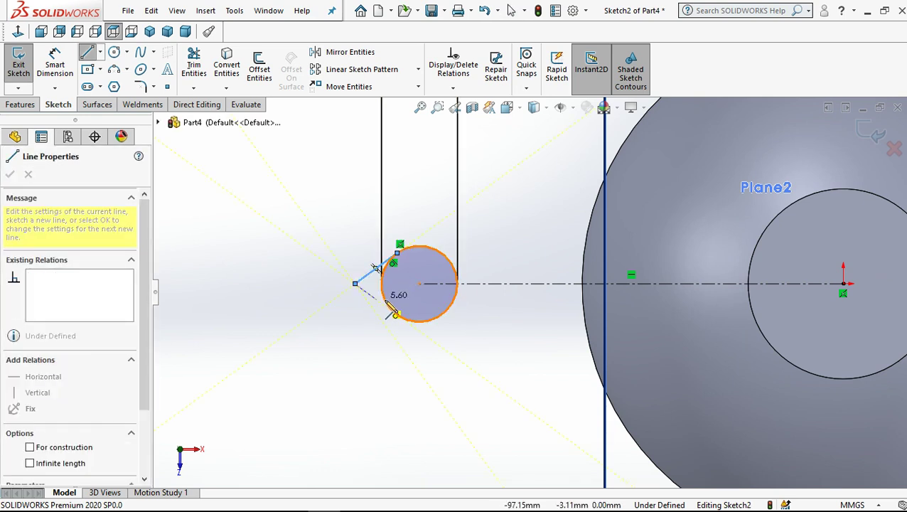
click(385, 300)
click(510, 16)
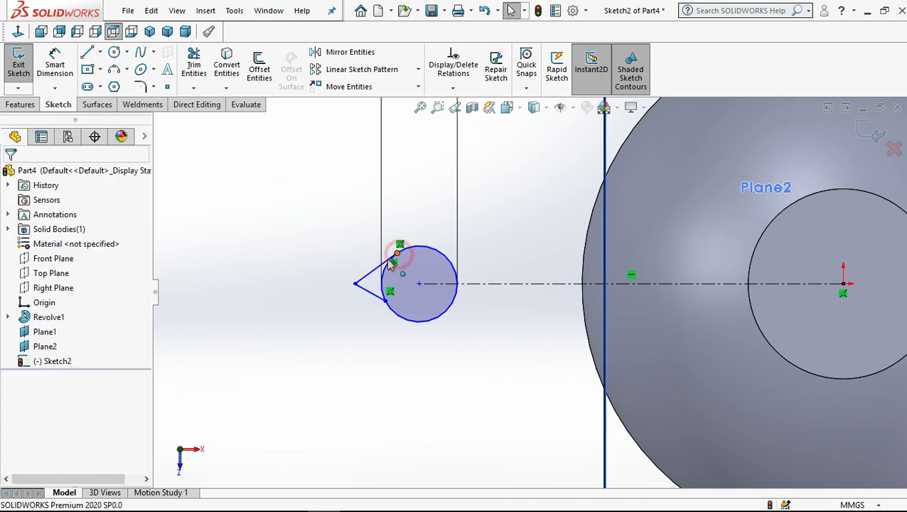
click(397, 253)
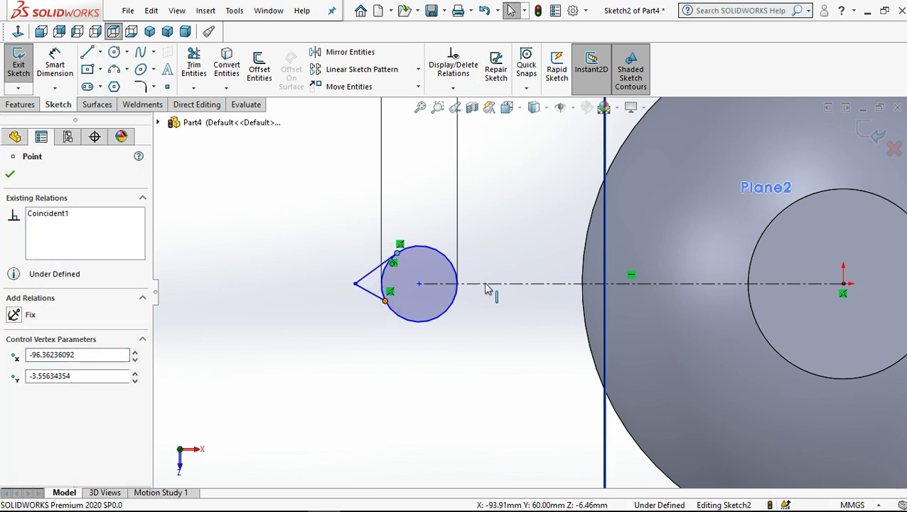
ctrl+click(419, 283)
ctrl+click(487, 284)
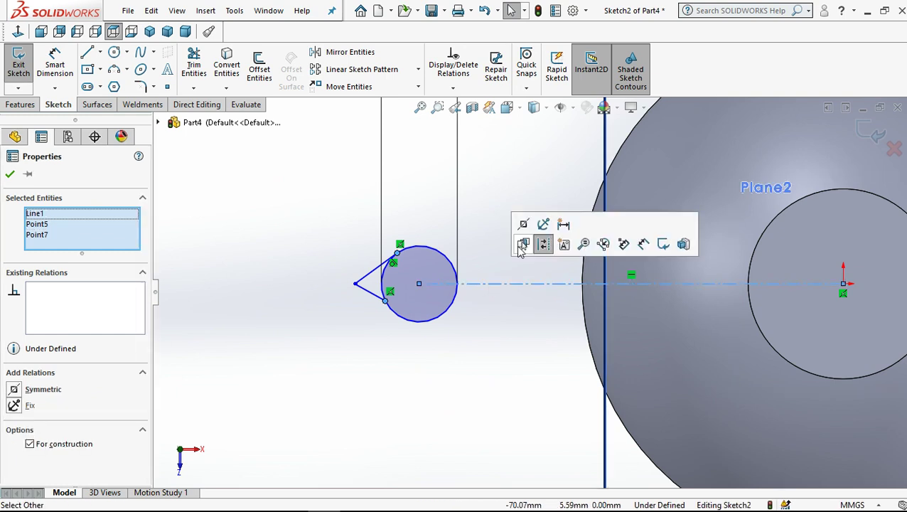
click(524, 224)
click(229, 213)
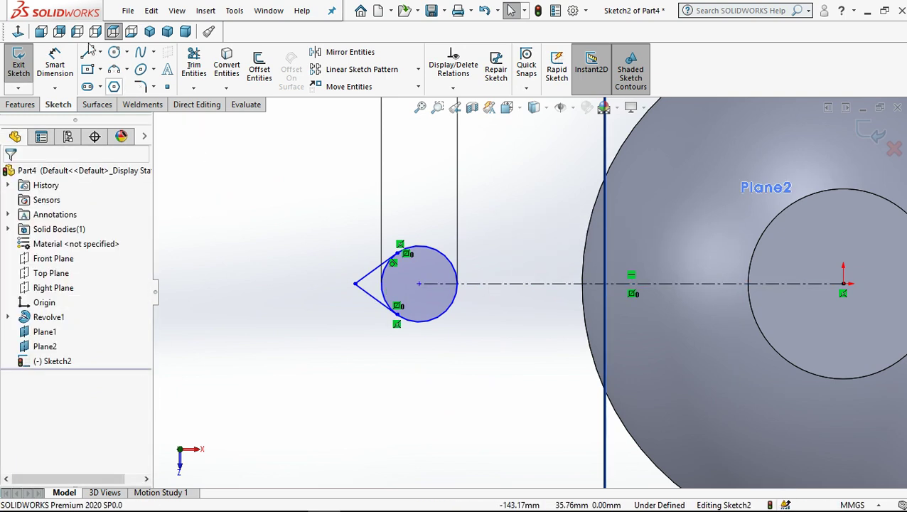
- Dimension the distance between the body centre and circle centre to 89 mm
click(55, 64)
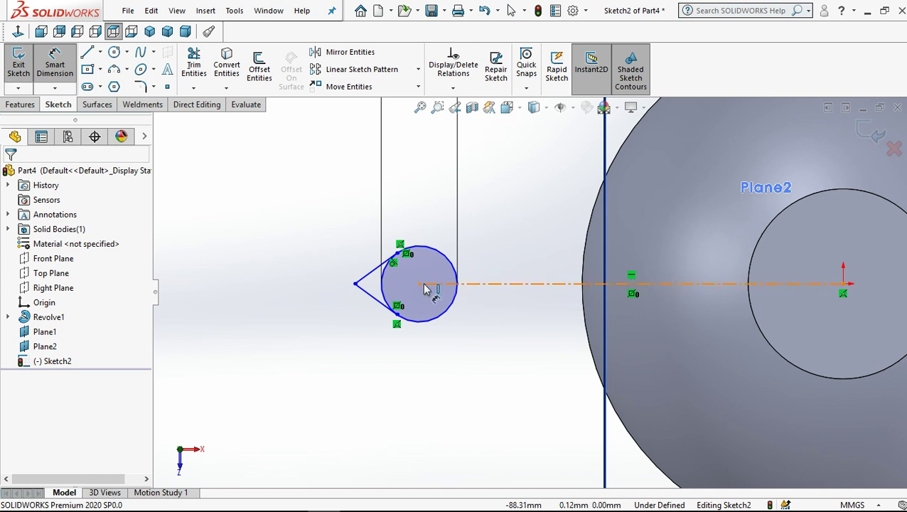
click(842, 286)
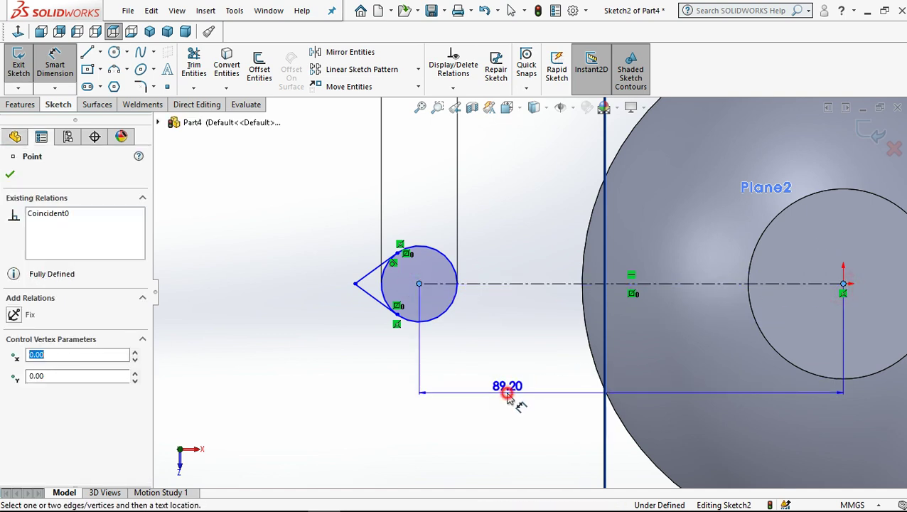
click(520, 404)
click(508, 398)
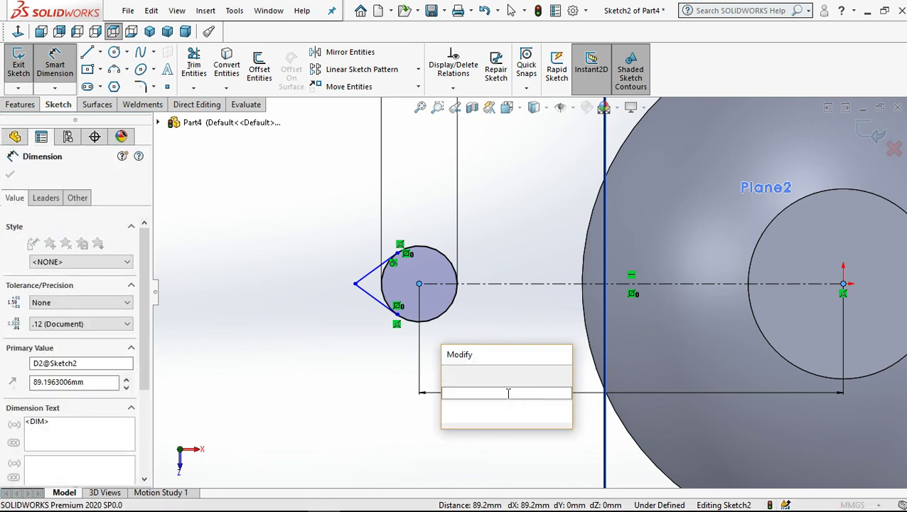
text(89)
key(Return)
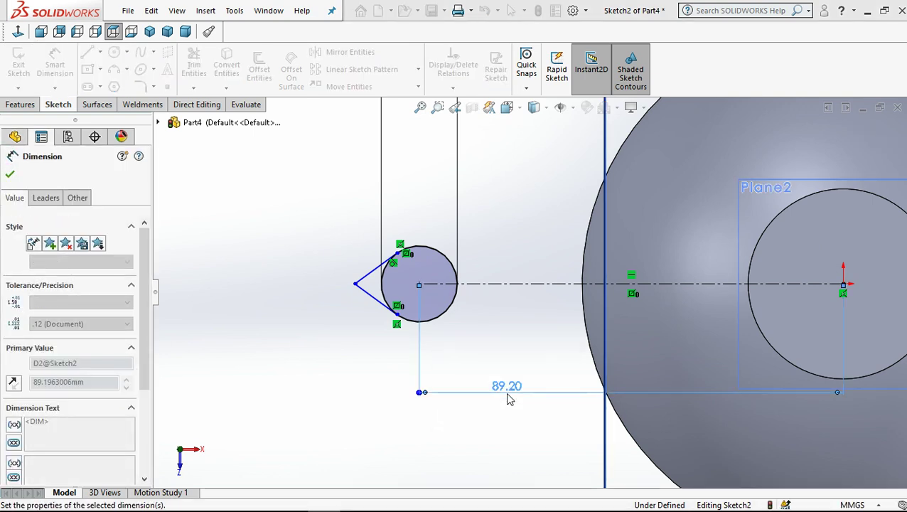
click(278, 226)
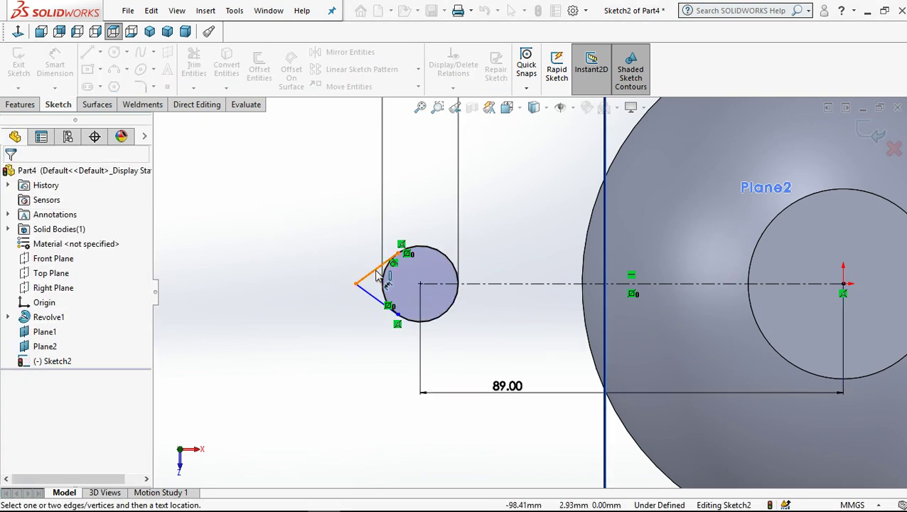
- Set the angle between the two tangent lines to 73°
click(380, 265)
click(372, 297)
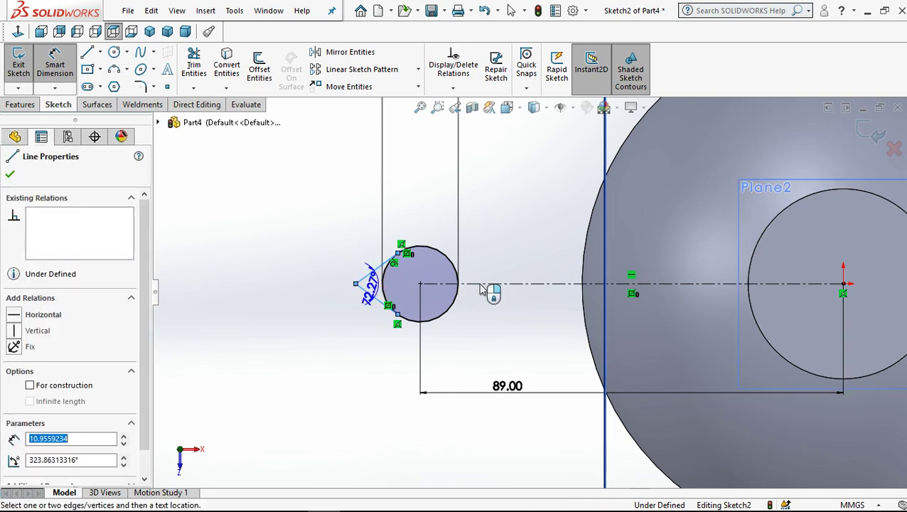
click(516, 261)
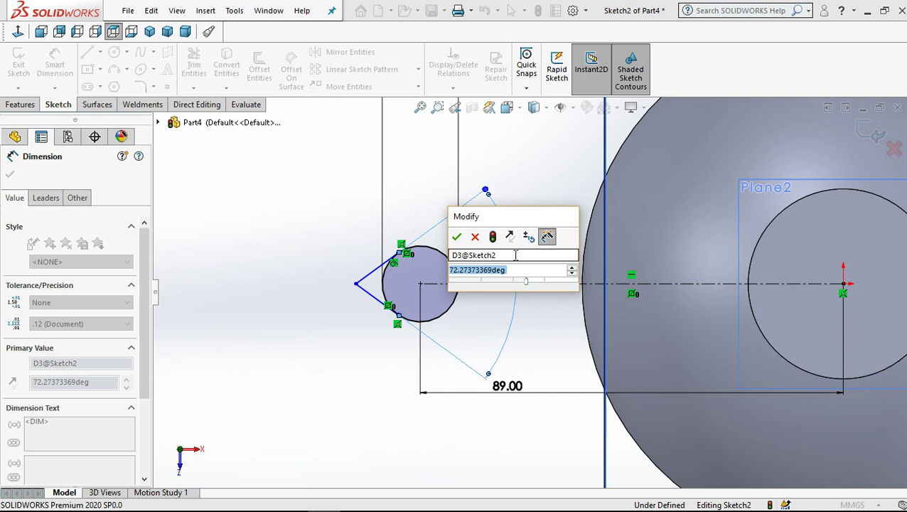
text(73)
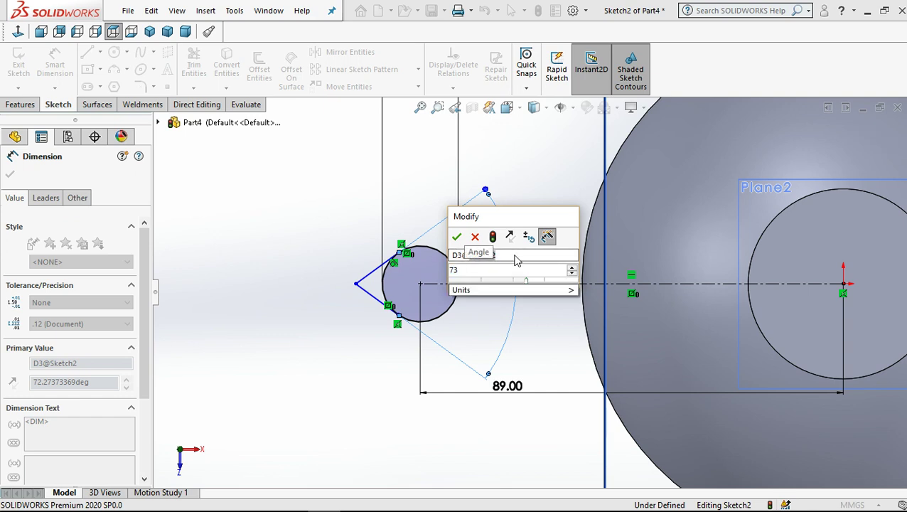
key(Escape)
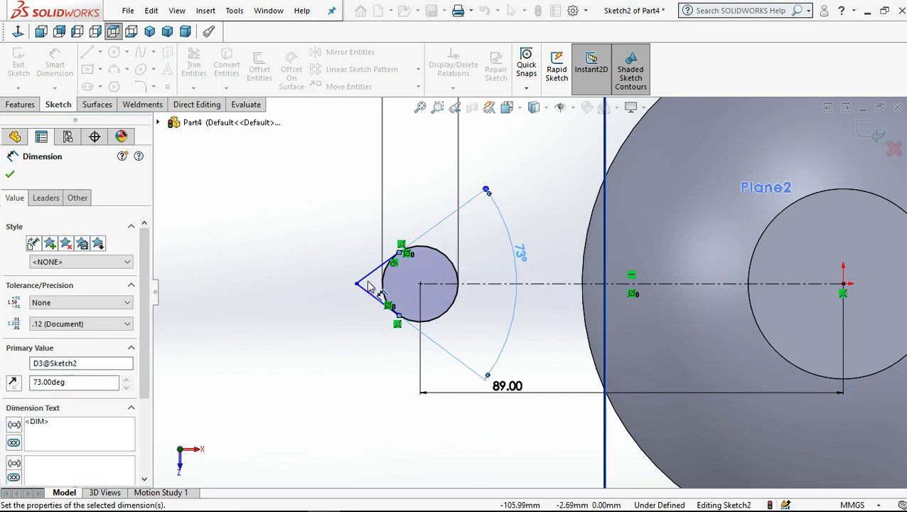
- Dimension the apex-to-circle-centre distance to 13 mm, fully defining Sketch2
click(357, 283)
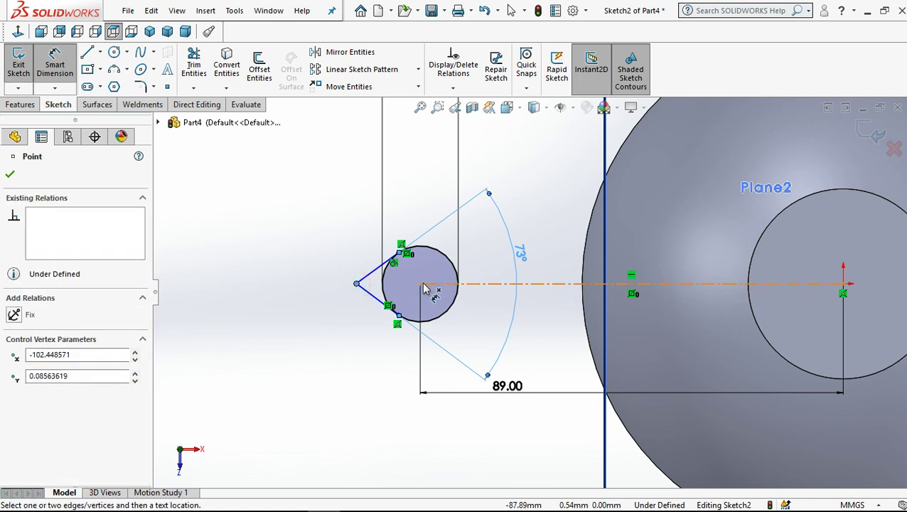
click(420, 284)
click(388, 380)
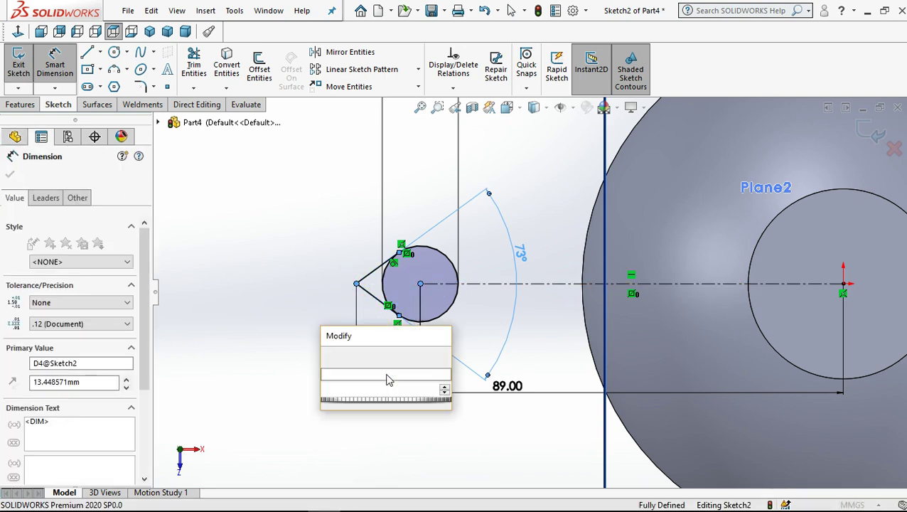
text(13)
key(Return)
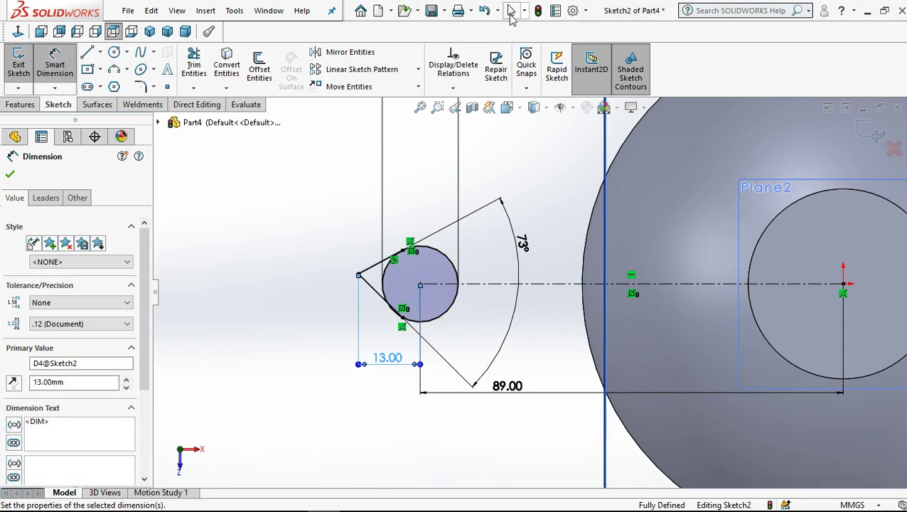
click(511, 13)
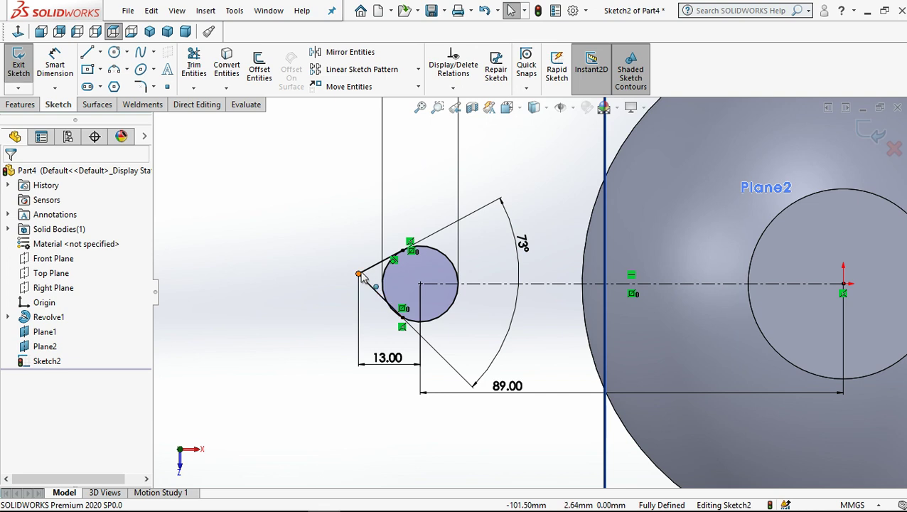
click(420, 285)
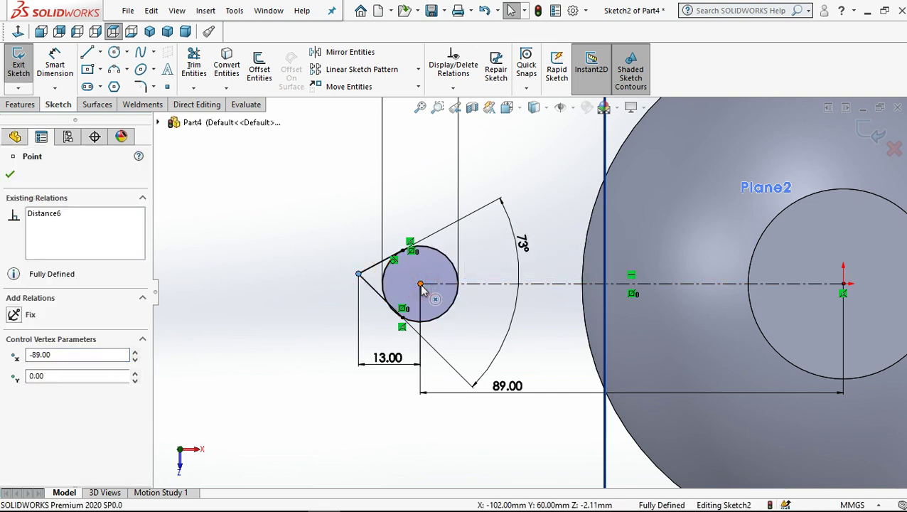
- Make the apex horizontal with the circle centre, deleting the conflicting relations that included the 13 mm dimension
ctrl+click(422, 287)
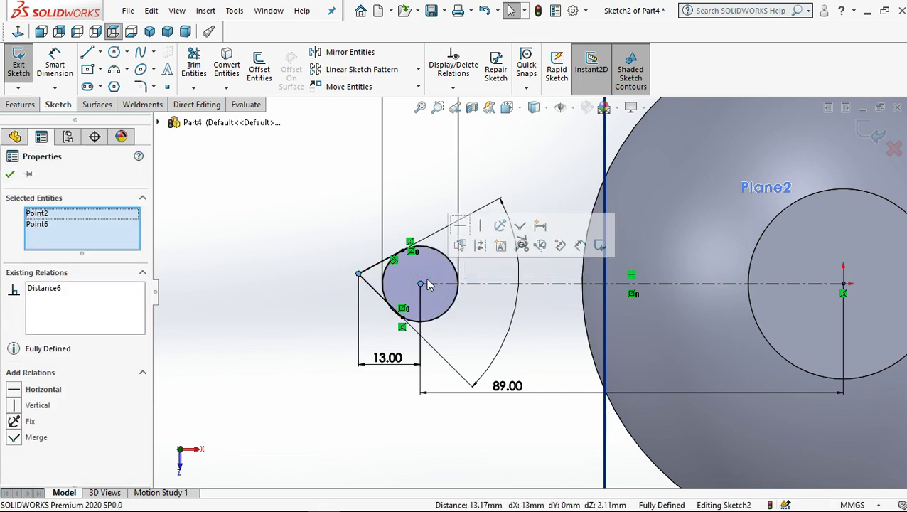
click(461, 235)
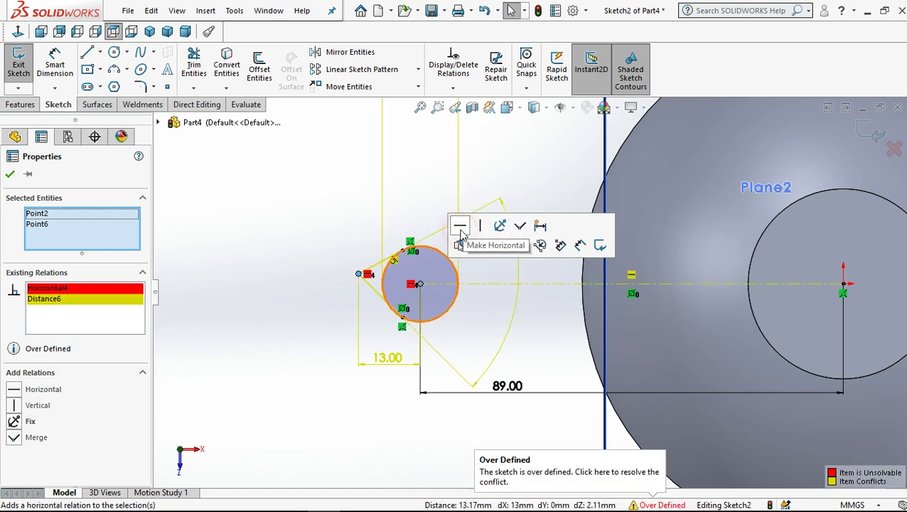
right_click(87, 312)
click(121, 320)
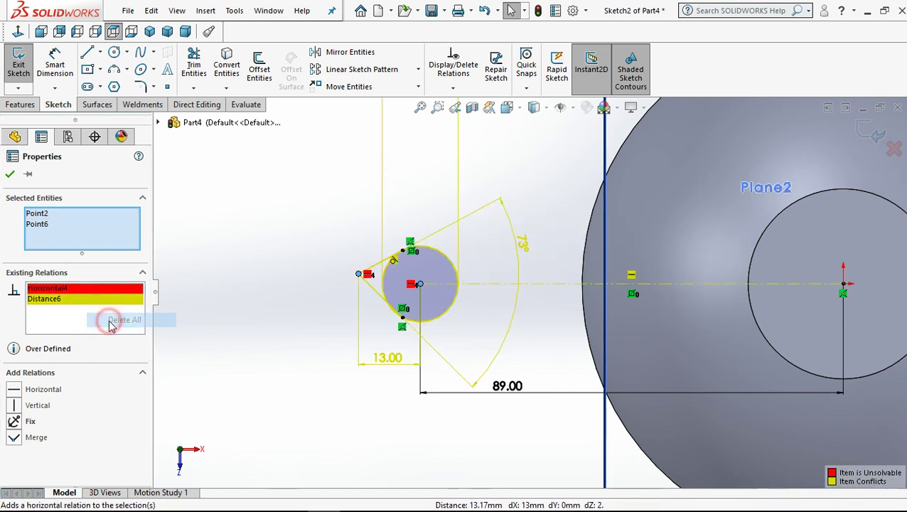
click(225, 259)
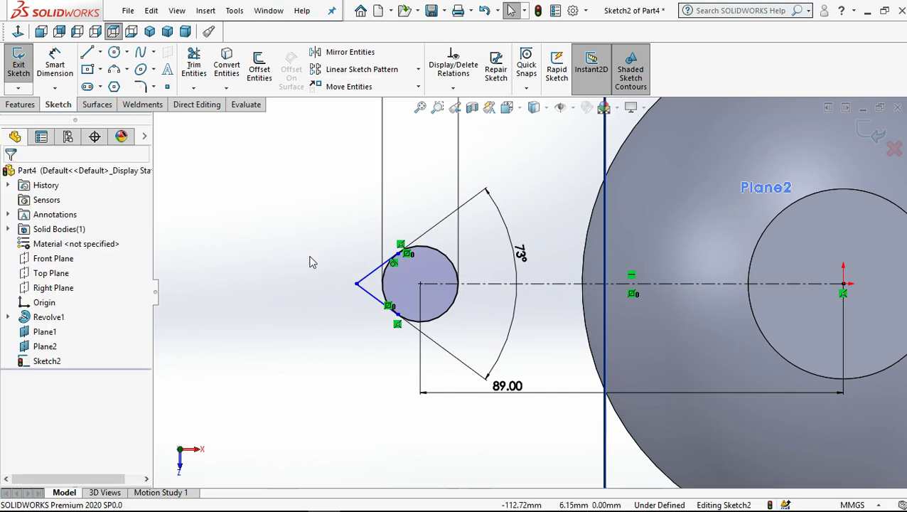
click(420, 284)
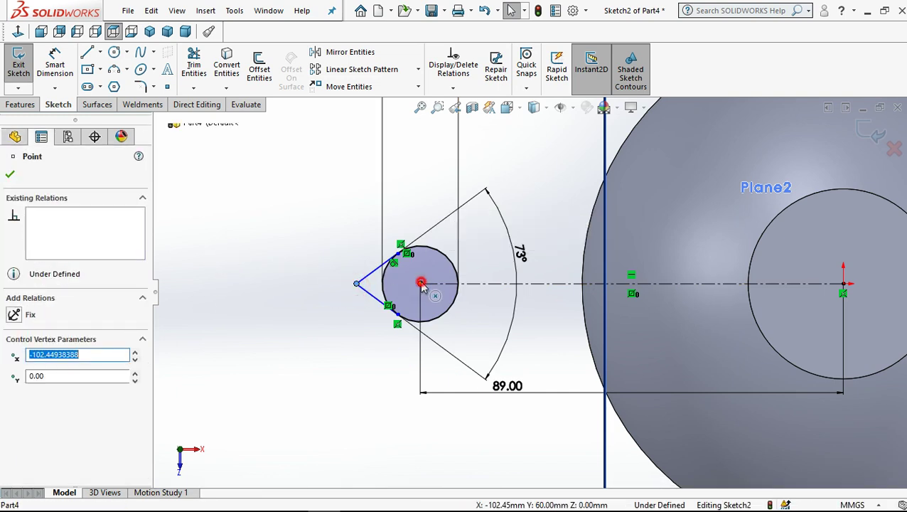
ctrl+click(421, 285)
click(454, 224)
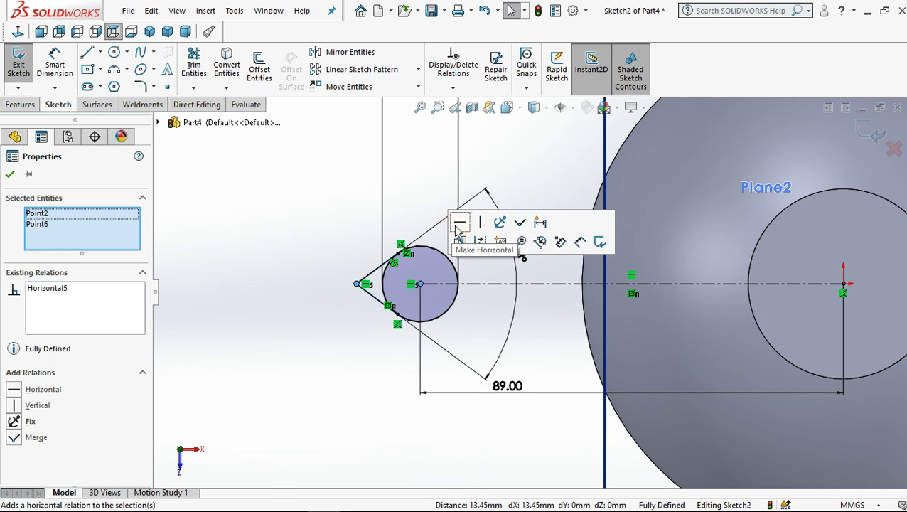
click(228, 263)
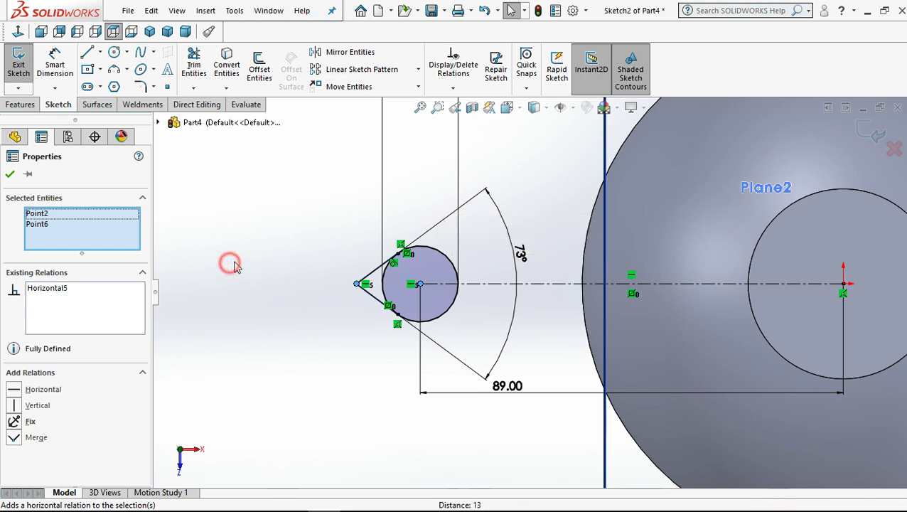
- Round the apex where the tangent lines meet with a 1 mm sketch fillet
click(143, 89)
text(1)
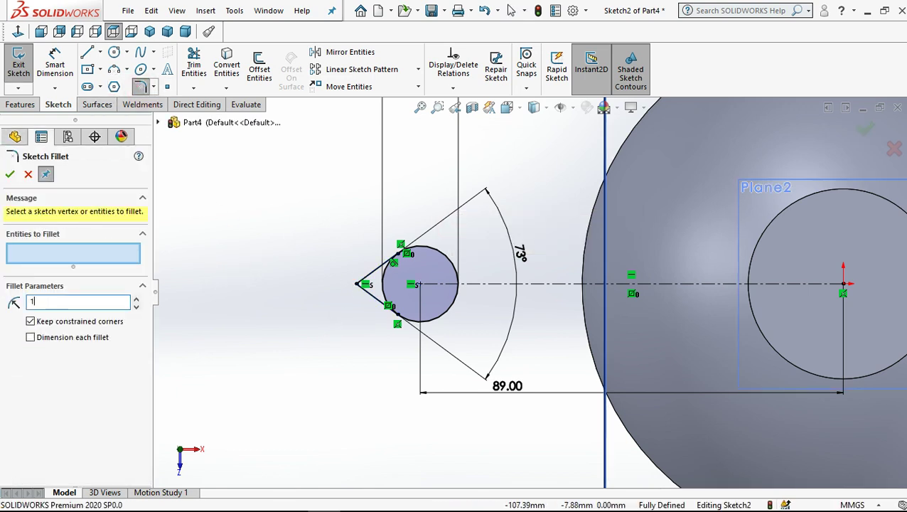
click(308, 290)
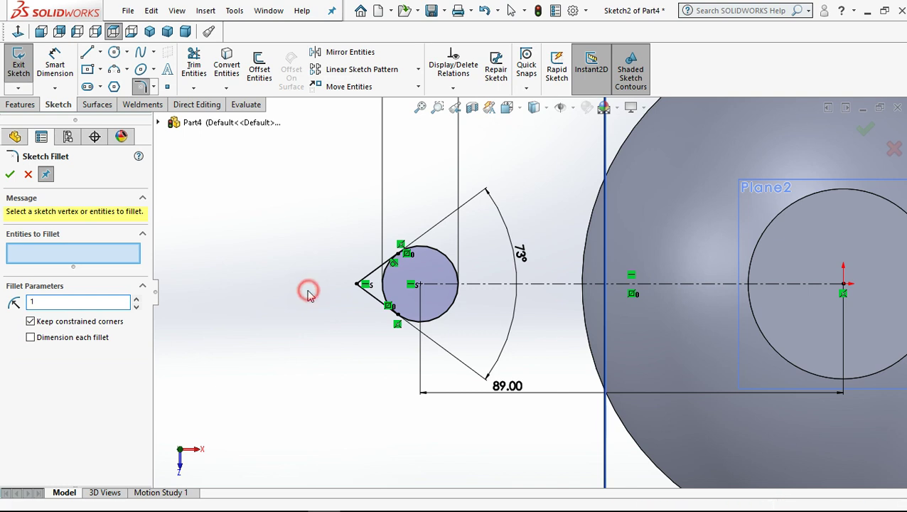
click(357, 285)
click(10, 174)
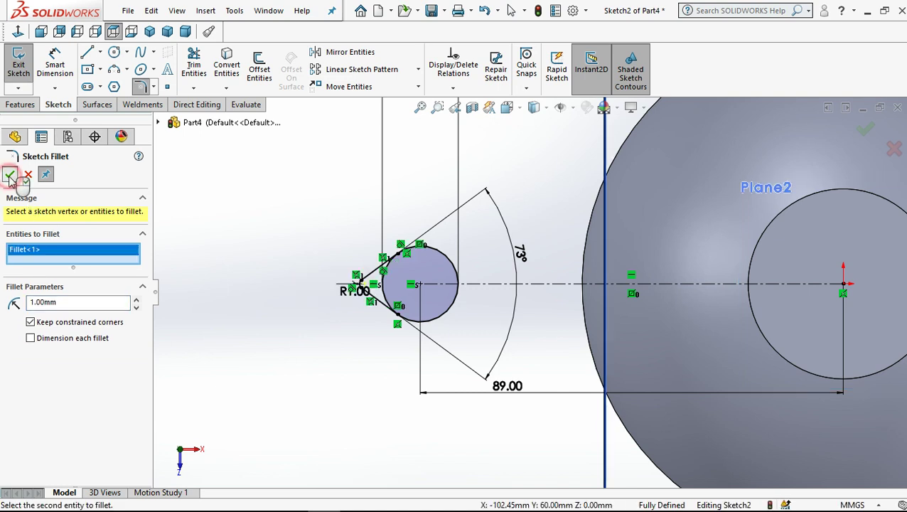
click(10, 174)
click(245, 205)
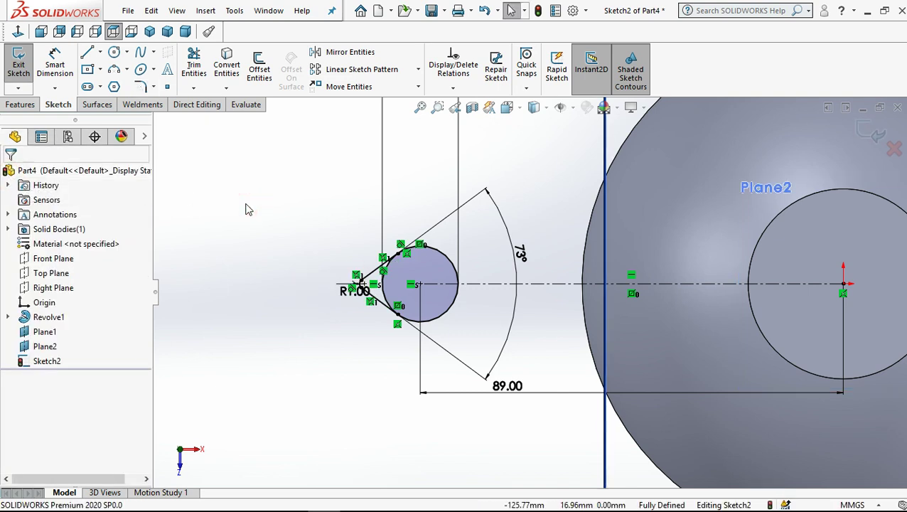
- Trim away the circle's inner arc to leave a closed teardrop
key(z)
click(193, 64)
scroll(429, 296, down, 3)
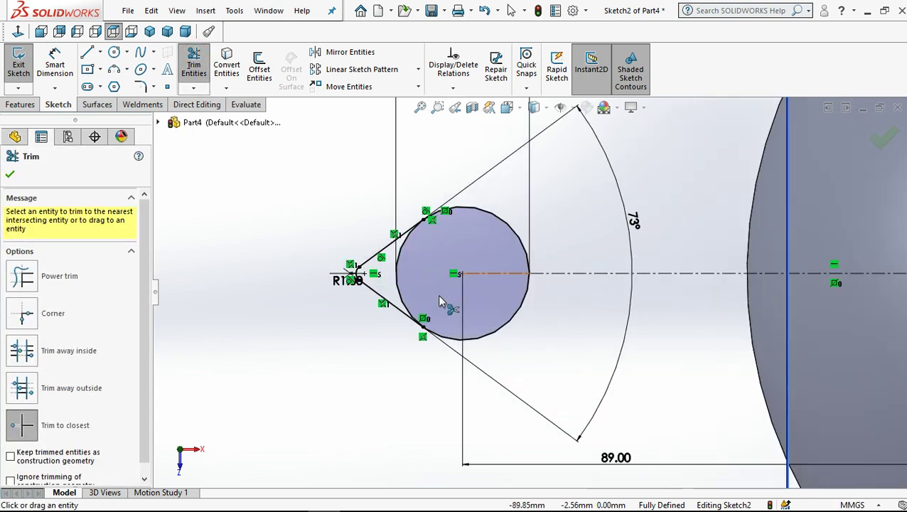
scroll(428, 299, down, 2)
click(402, 294)
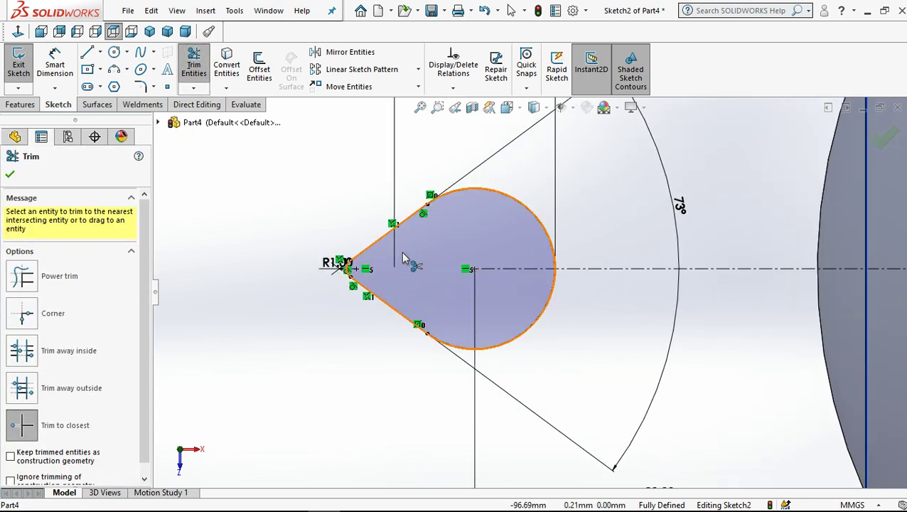
key(z)
click(512, 10)
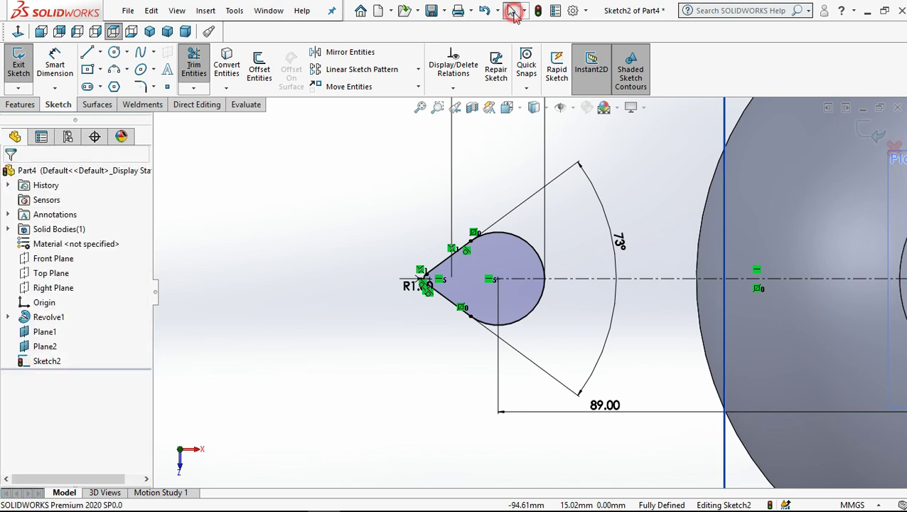
- Close the finished teardrop Sketch2
key(z)
key(z)
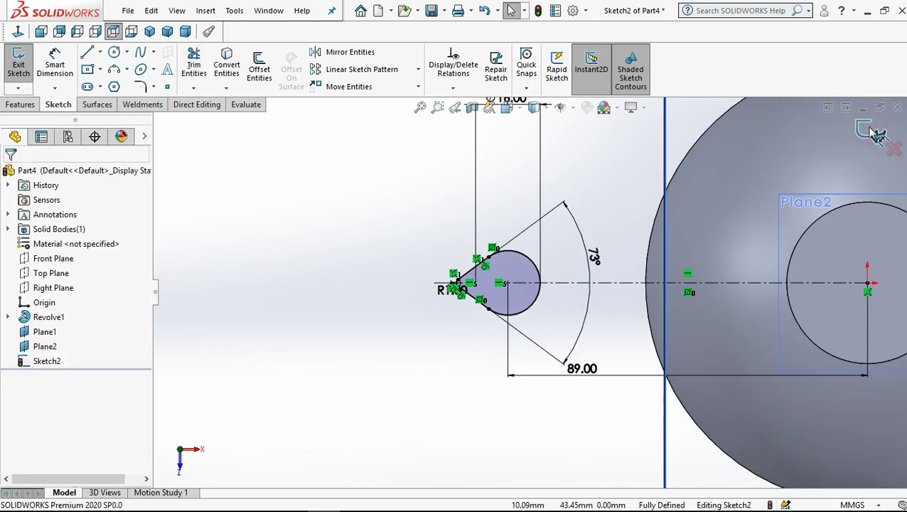
click(874, 132)
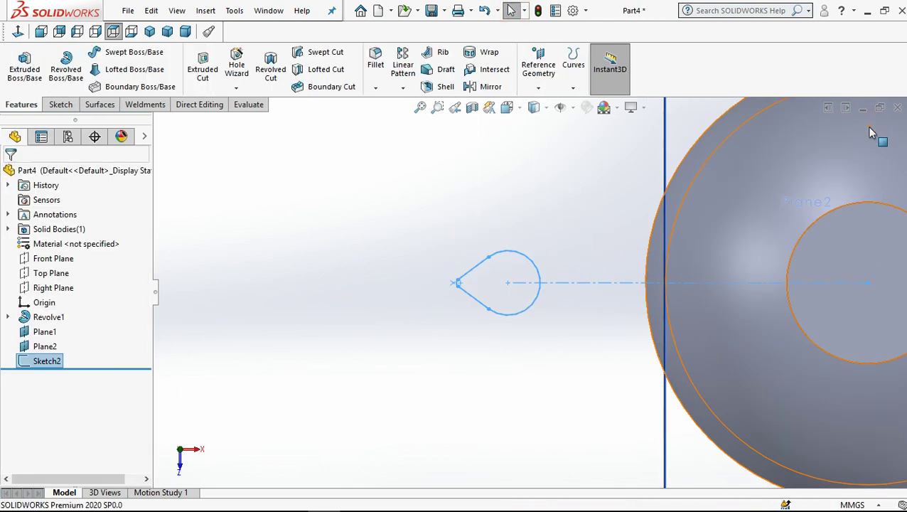
click(330, 315)
- Start a new sketch on Plane1 and view it normal from the other side
key(z)
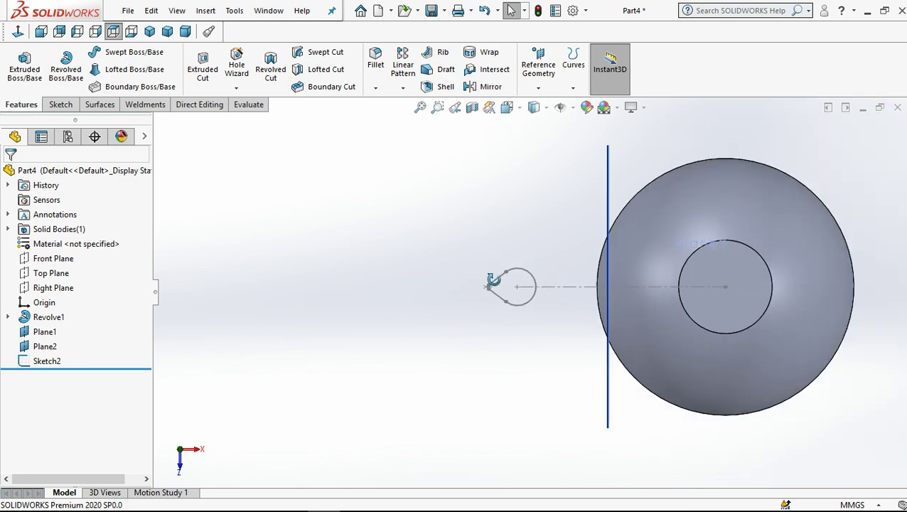
middle_drag(455, 356, 519, 308)
click(583, 379)
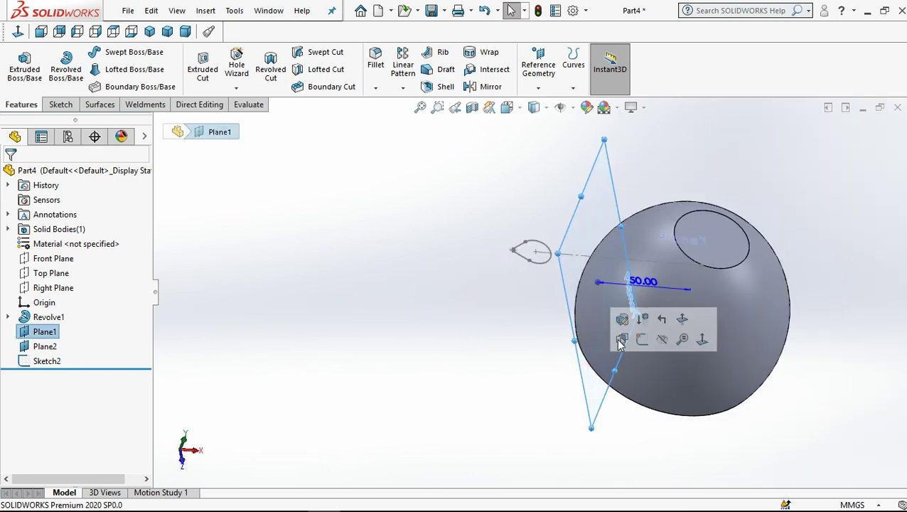
click(640, 339)
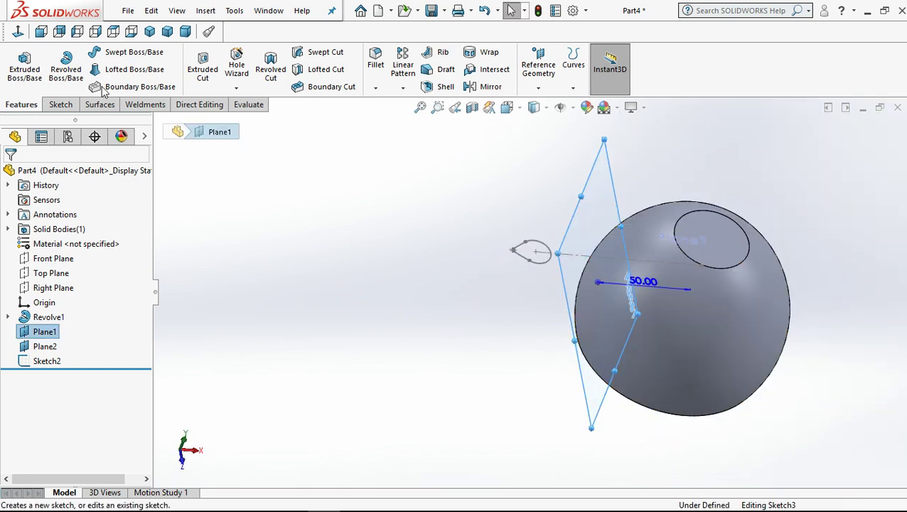
click(17, 32)
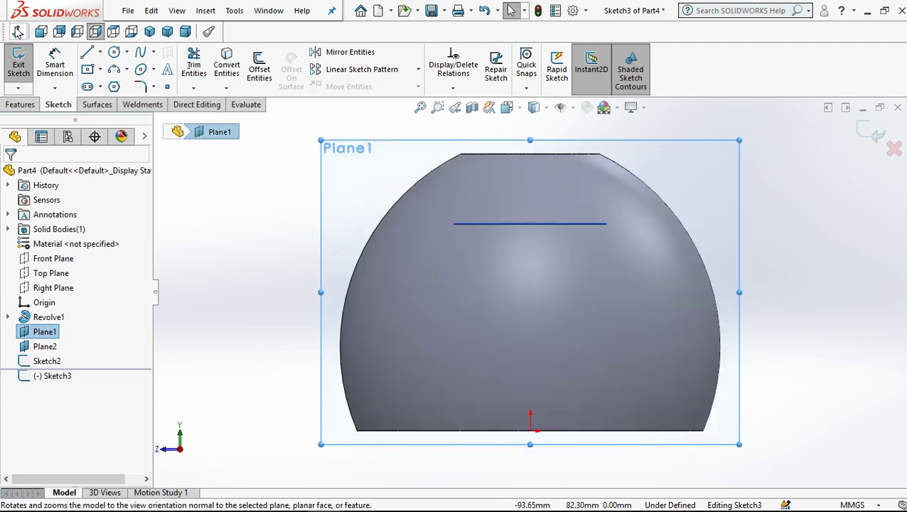
click(17, 32)
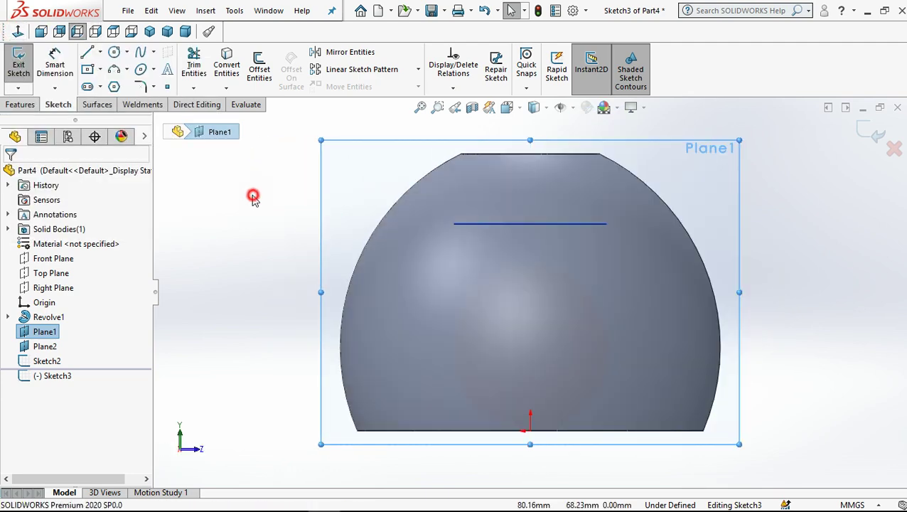
click(254, 198)
- Draw an ellipse centred directly above the origin, with radii of about 25.53 and 14.43 mm
key(f)
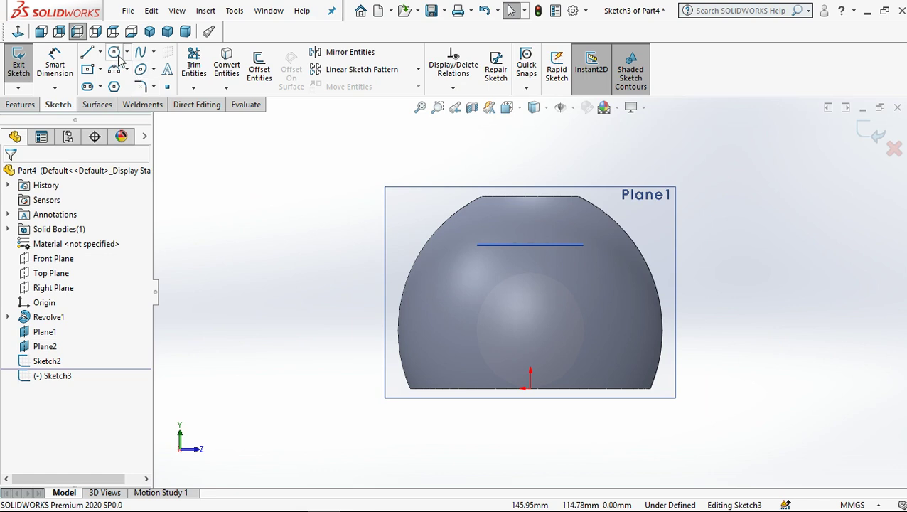
click(140, 71)
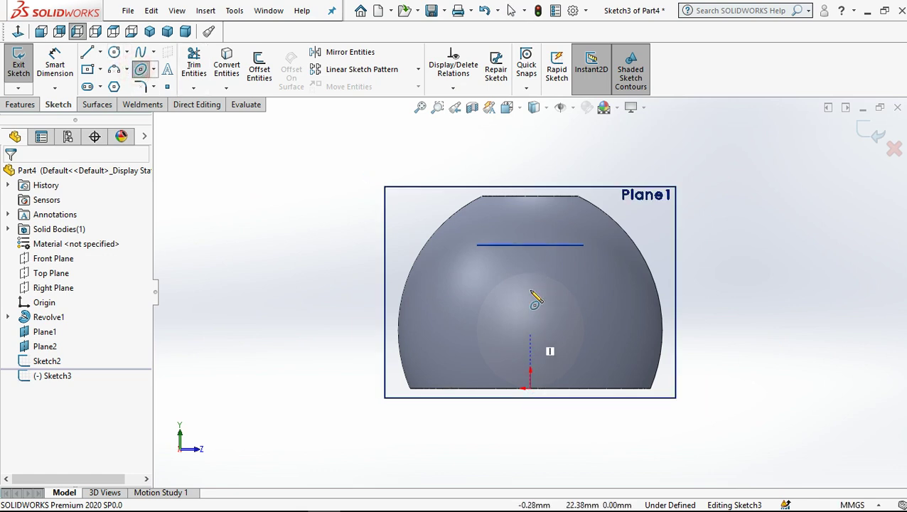
click(530, 334)
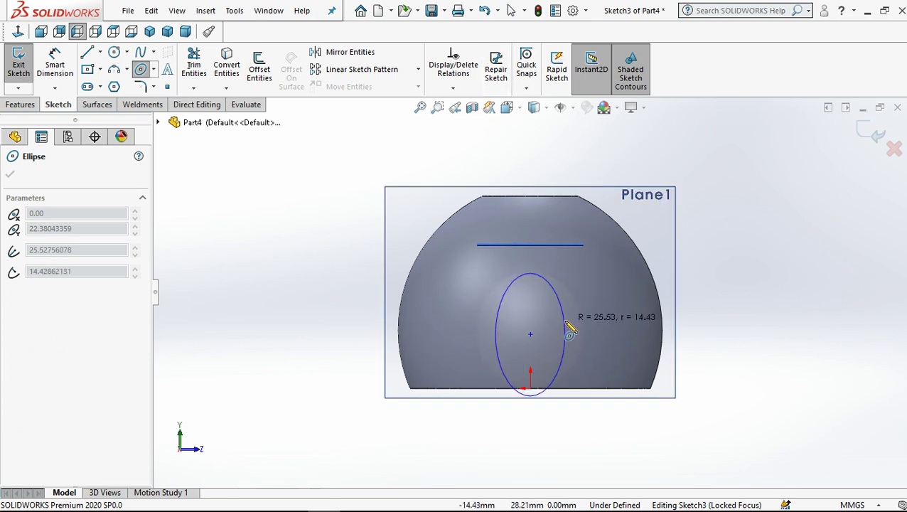
click(567, 324)
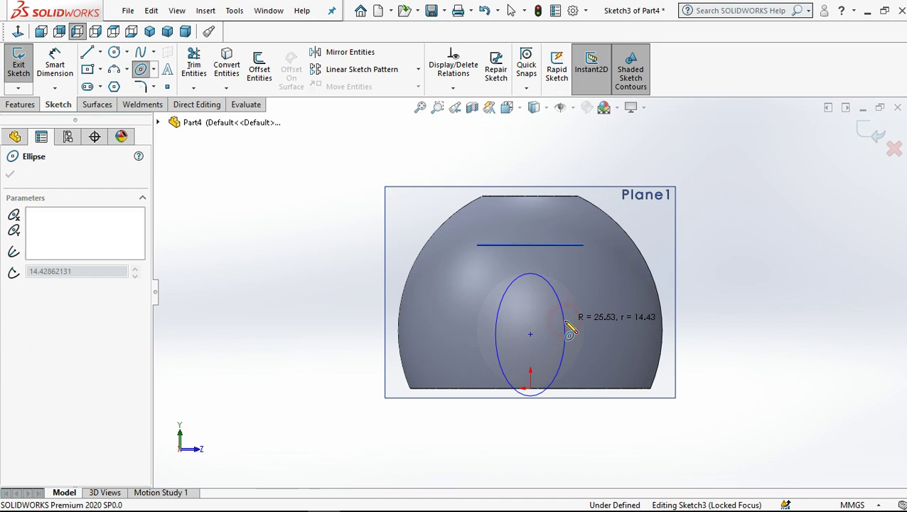
click(510, 11)
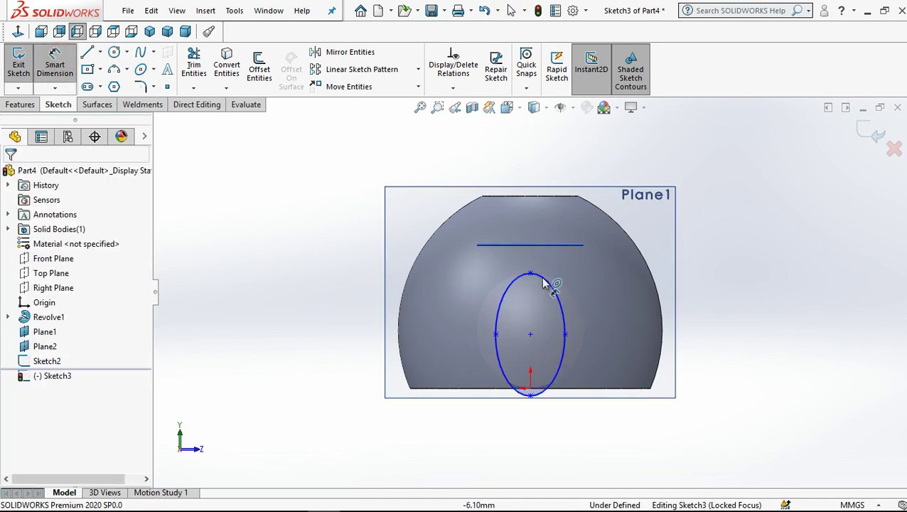
- Dimension the ellipse 30 mm wide and 32 mm tall, first setting the height to 25 mm
click(530, 394)
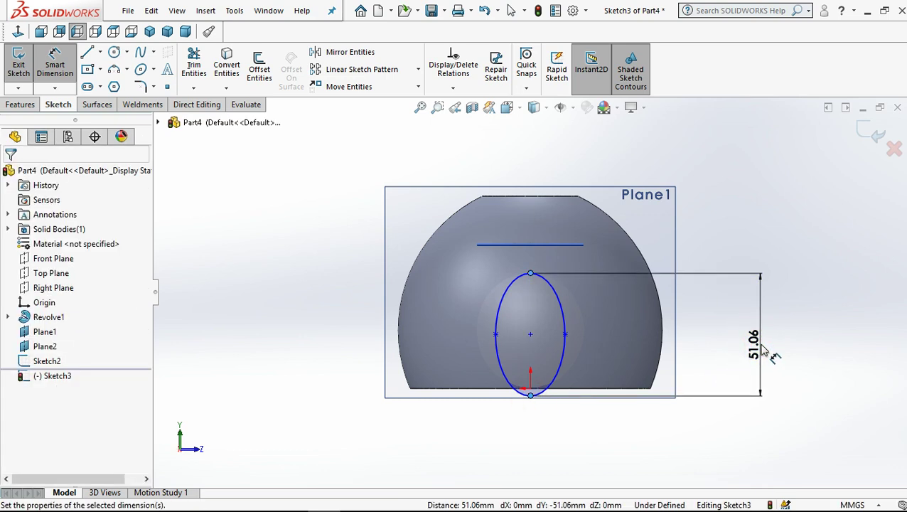
click(762, 349)
text(25)
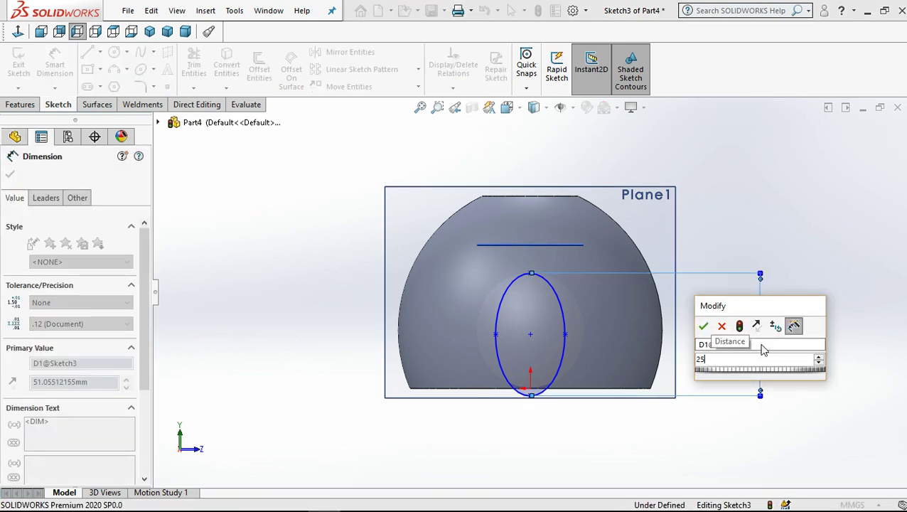
key(Return)
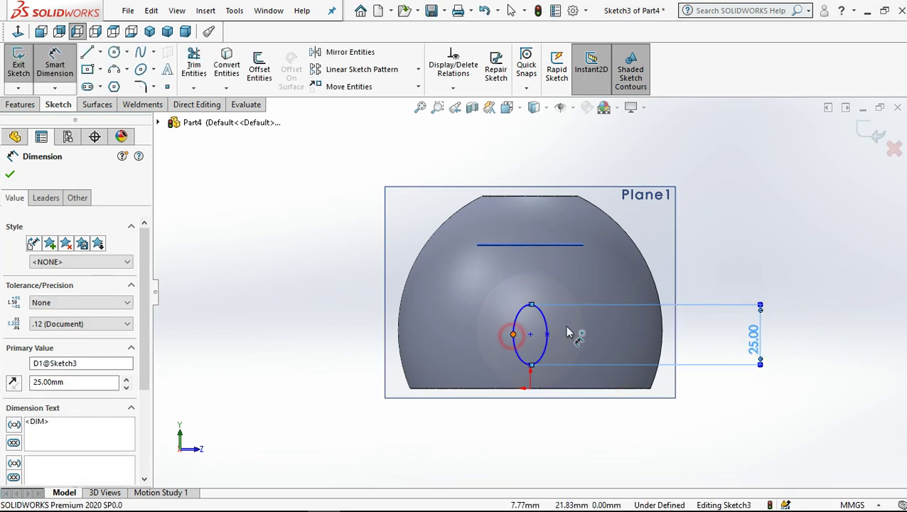
click(547, 335)
click(513, 334)
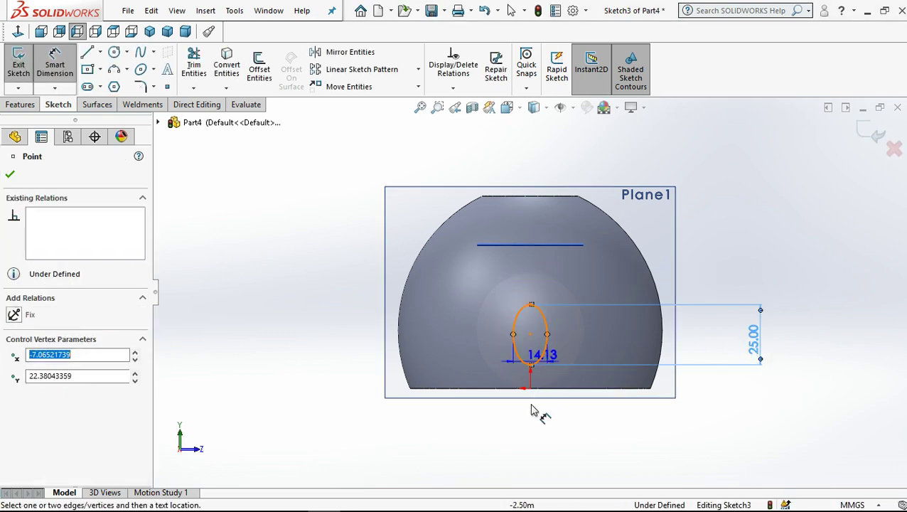
click(524, 444)
click(524, 445)
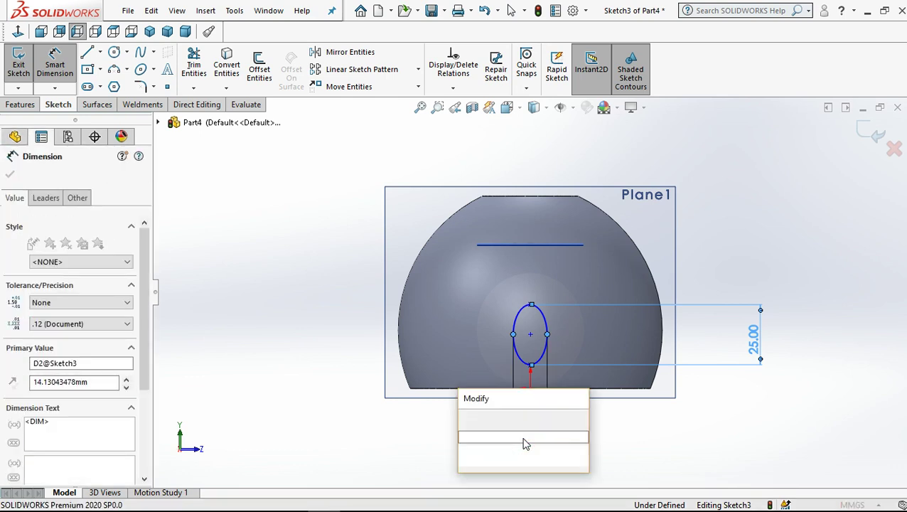
text(30)
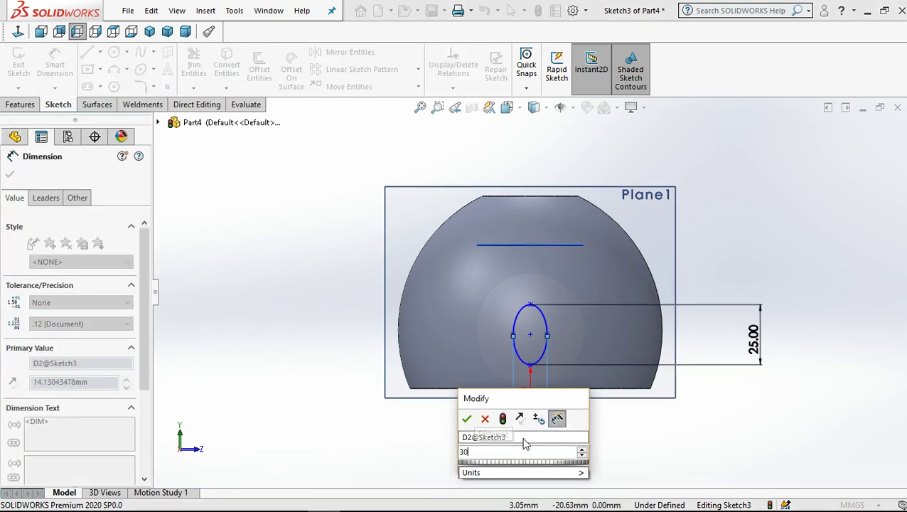
key(Return)
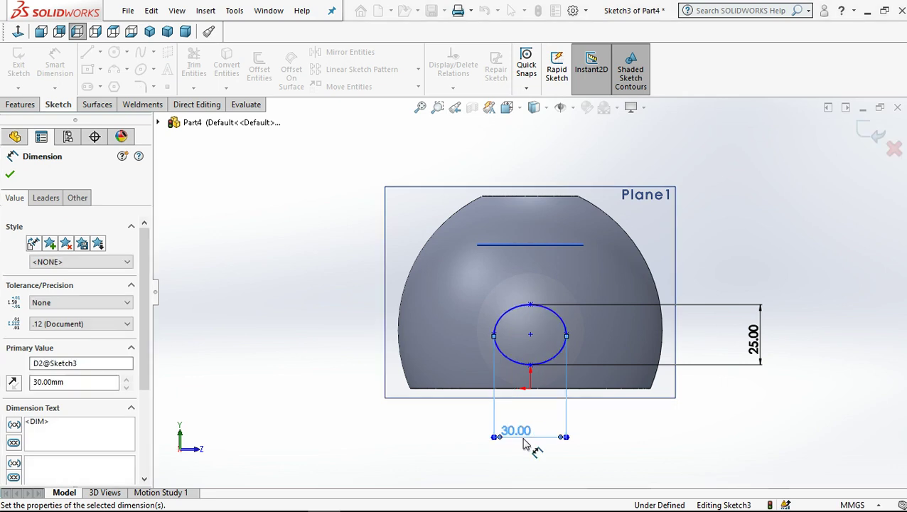
click(760, 356)
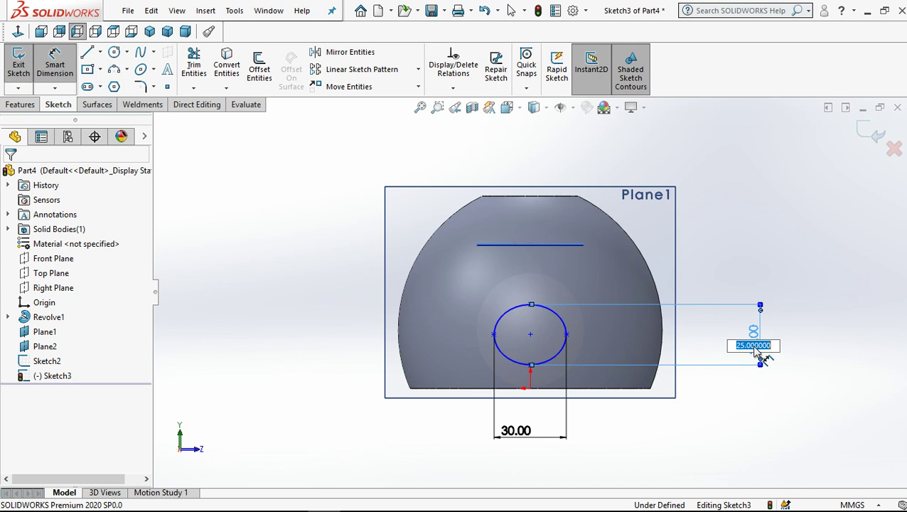
text(32)
key(Return)
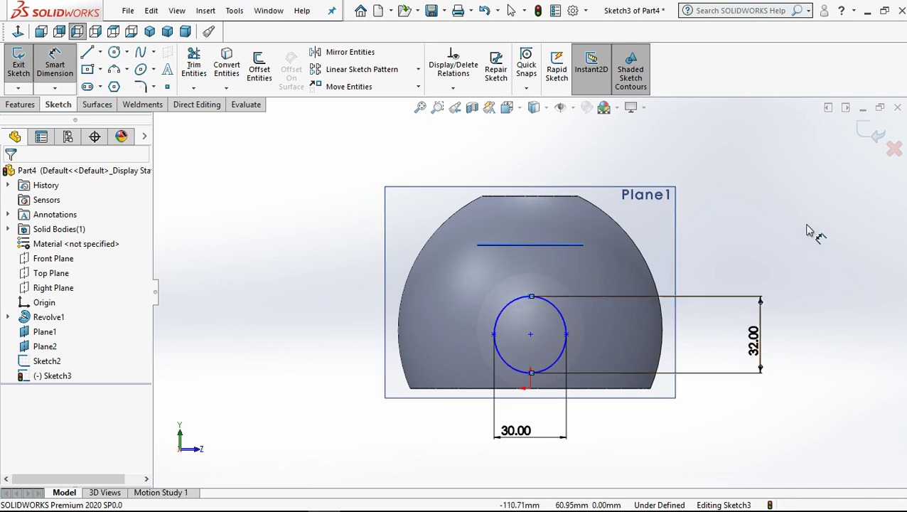
click(511, 11)
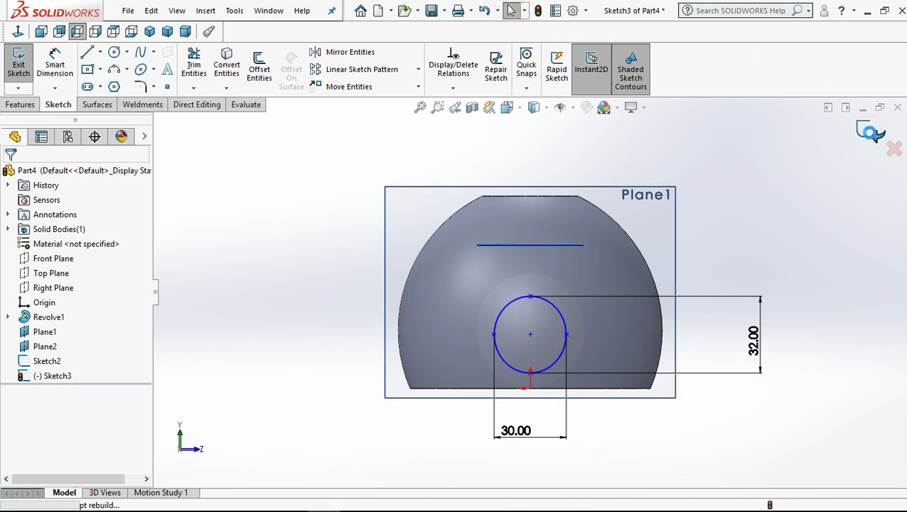
- Exit Sketch3 and orbit to a tilted view of the dome
click(872, 134)
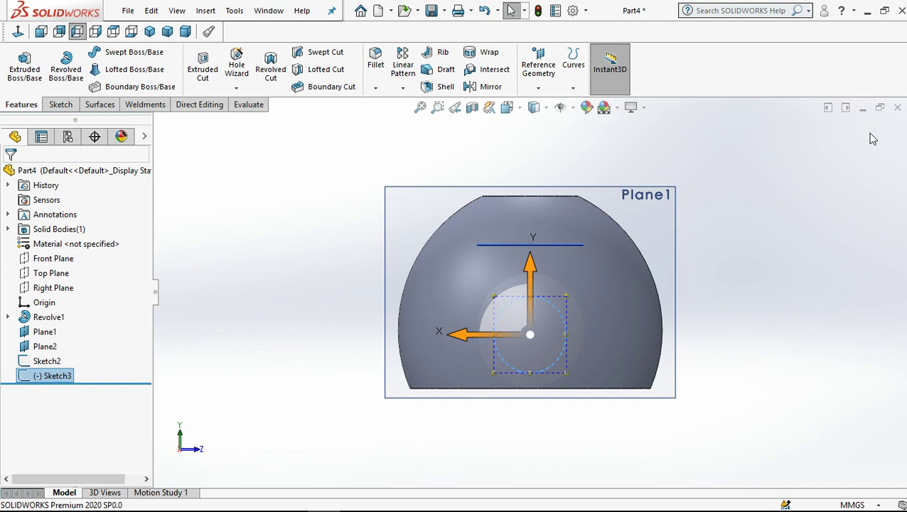
click(815, 244)
middle_drag(740, 256, 735, 305)
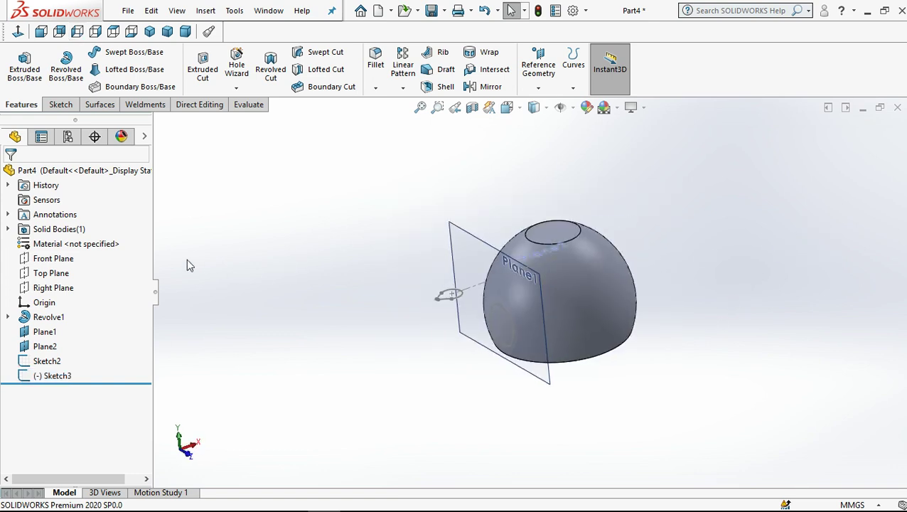
- Start a new sketch on the Front Plane, viewed normal to it
click(60, 262)
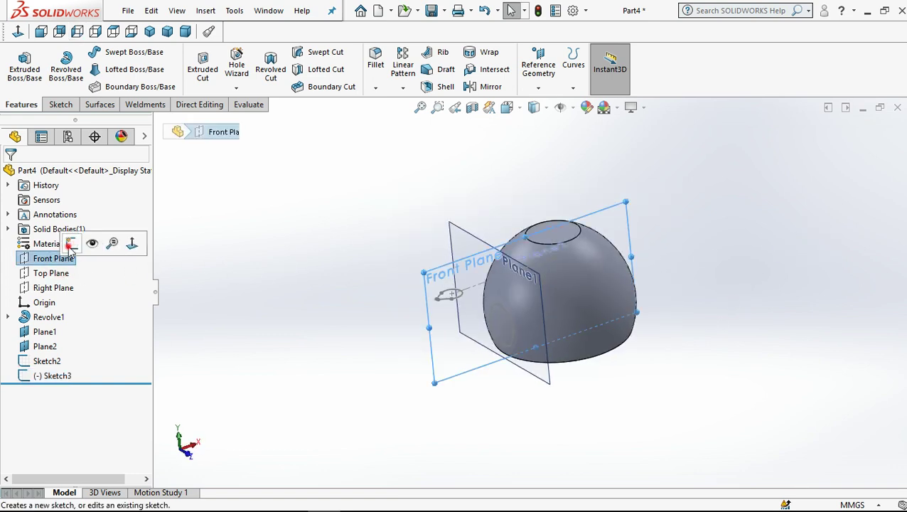
click(74, 242)
click(14, 34)
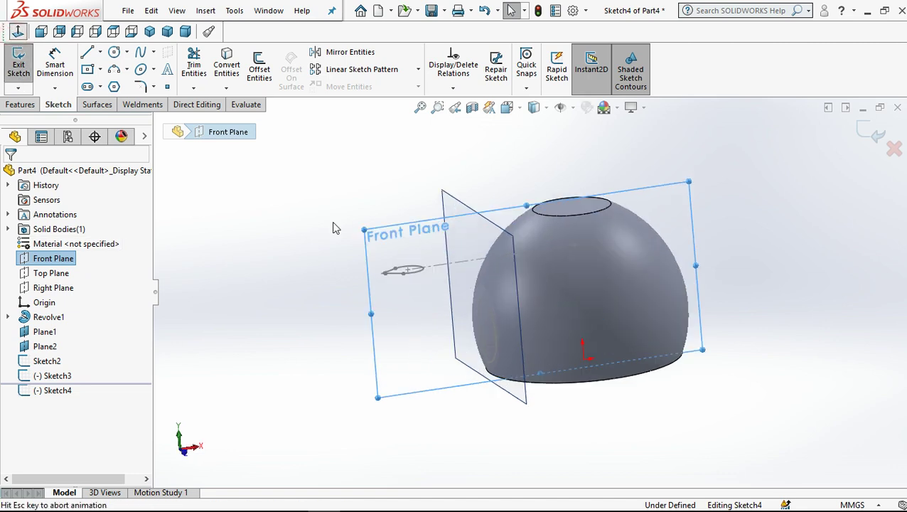
- Draw a spline from the spout ellipse's edge to the dome's side
click(271, 192)
click(140, 52)
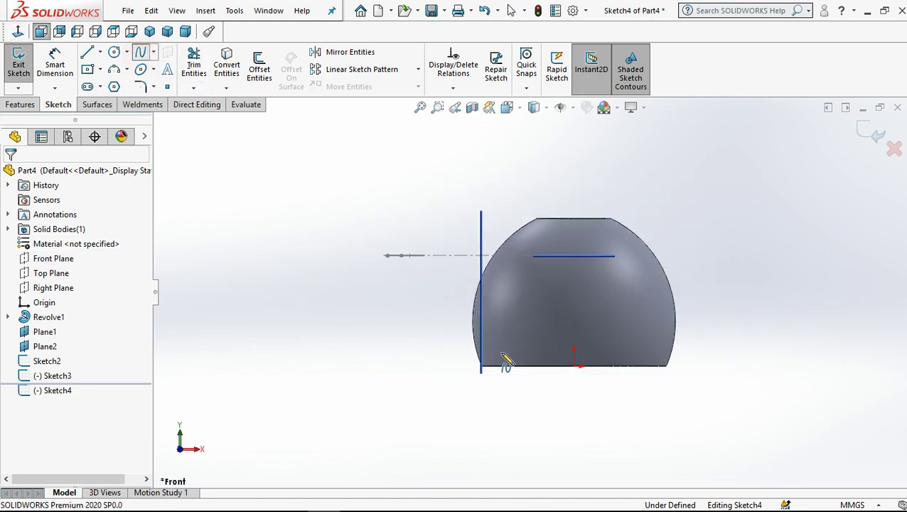
scroll(530, 364, down, 1)
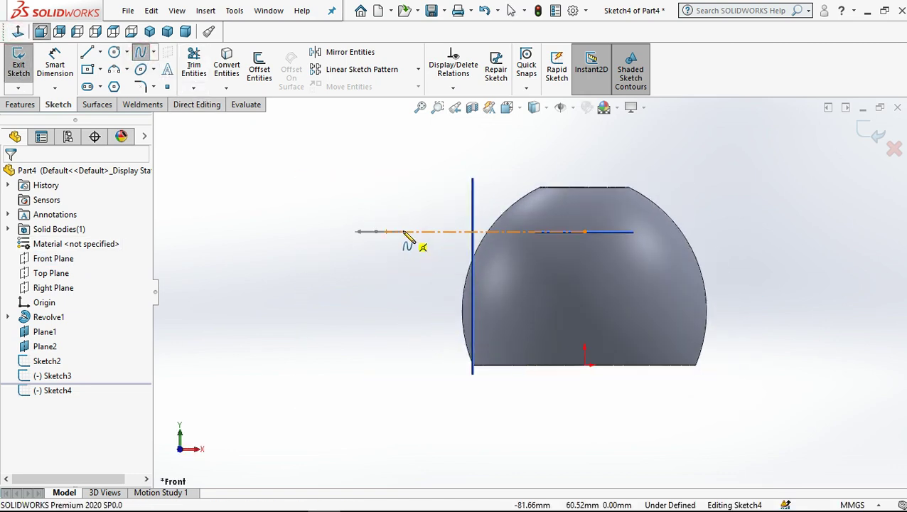
scroll(435, 257, down, 2)
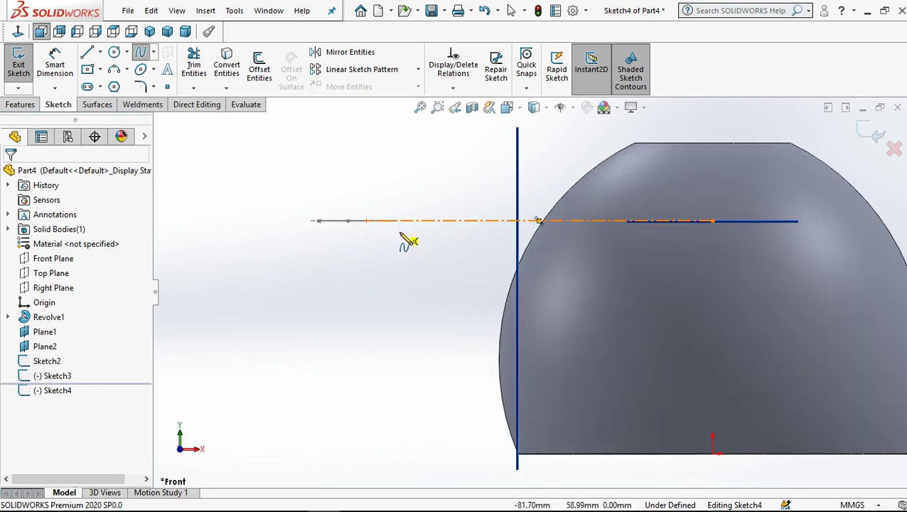
click(396, 231)
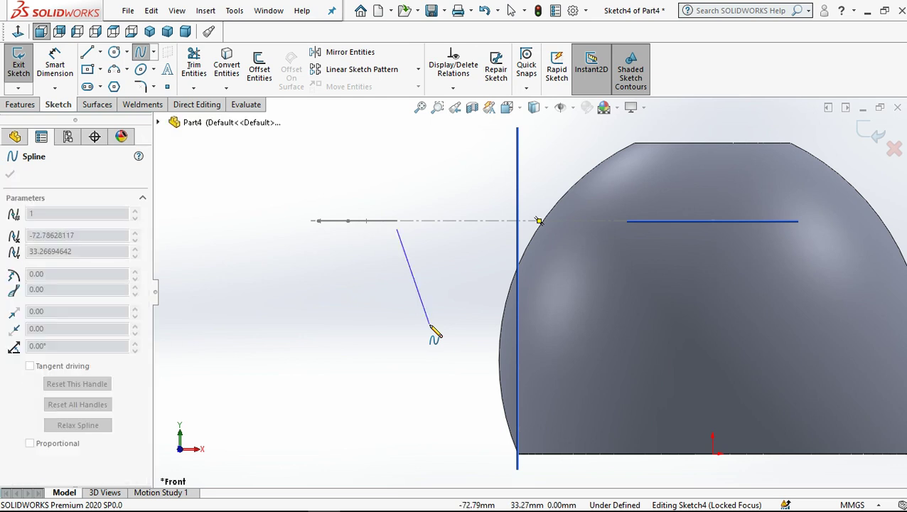
click(519, 340)
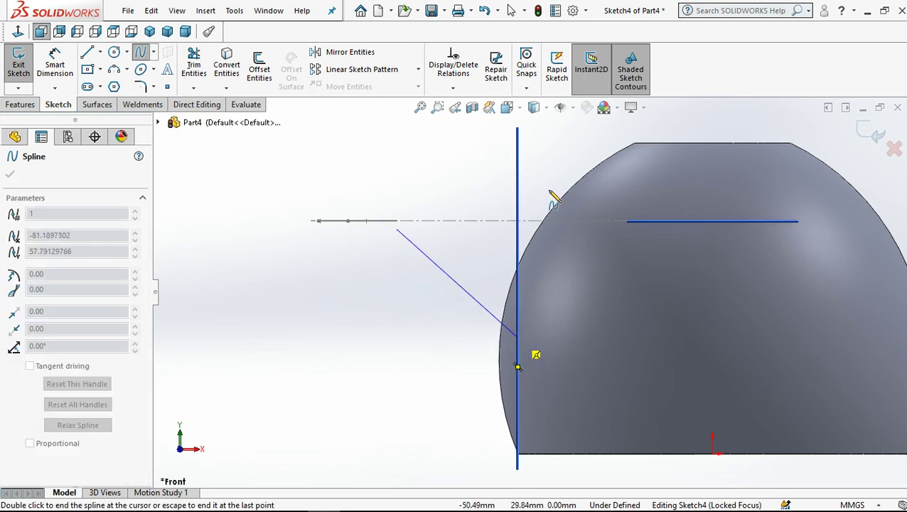
click(514, 13)
- Pierce the spline's start point through the spout's end profile from Sketch2
middle_drag(405, 259, 436, 277)
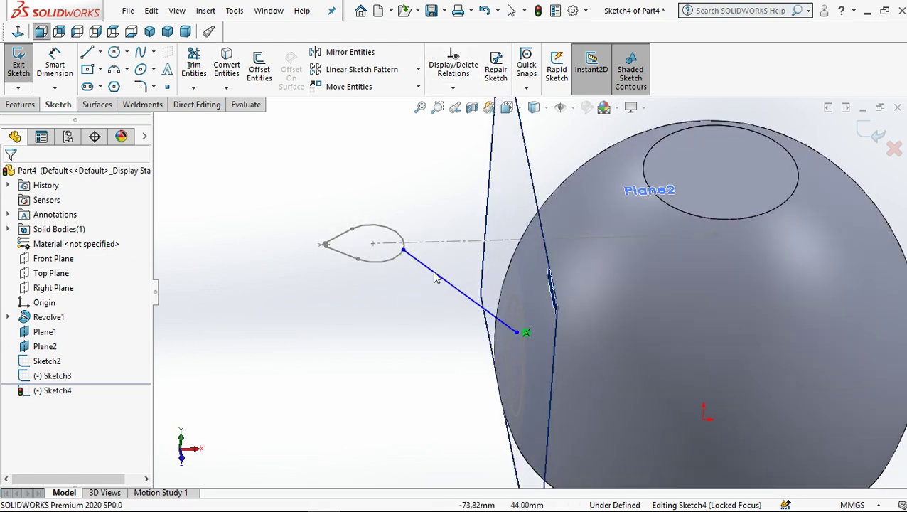
scroll(405, 260, down, 3)
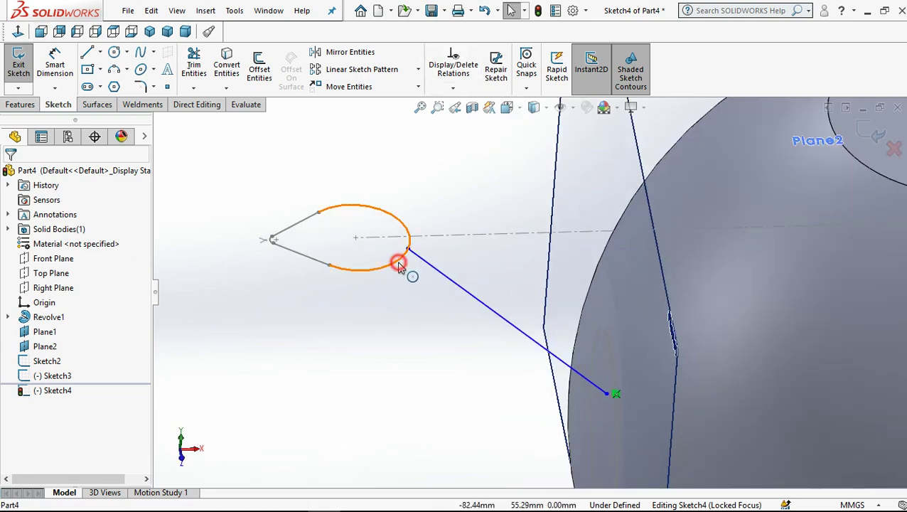
click(401, 262)
scroll(420, 260, down, 2)
scroll(438, 268, down, 2)
mouse_move(439, 267)
middle_down()
mouse_move(415, 289)
mouse_move(448, 261)
mouse_move(446, 291)
mouse_move(619, 277)
middle_up()
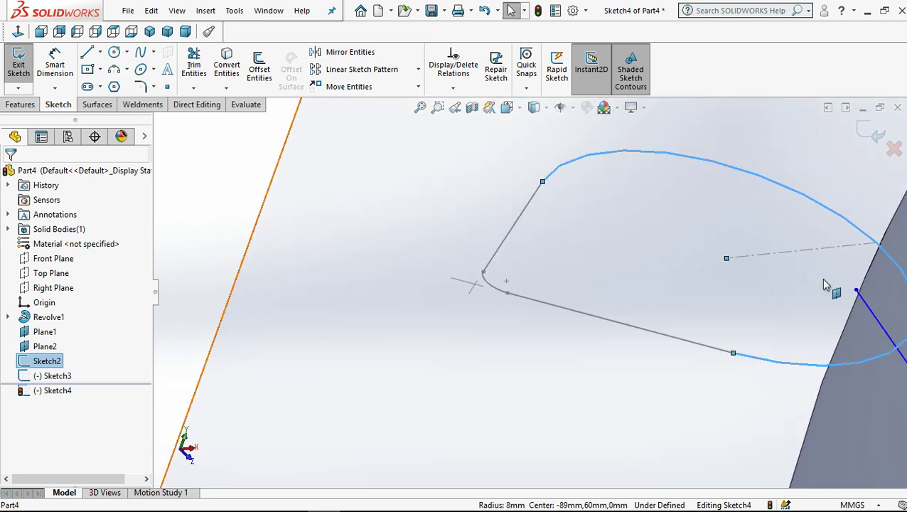
scroll(825, 285, up, 1)
scroll(783, 299, up, 2)
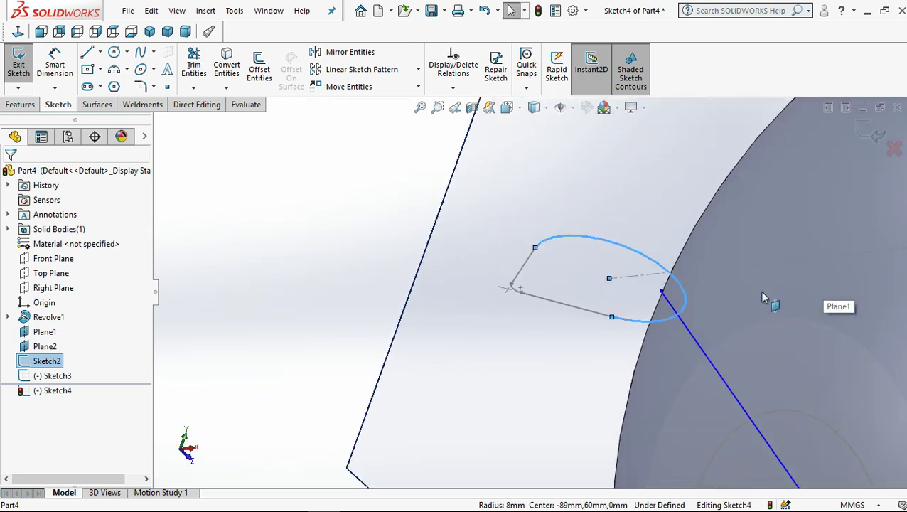
ctrl+click(662, 292)
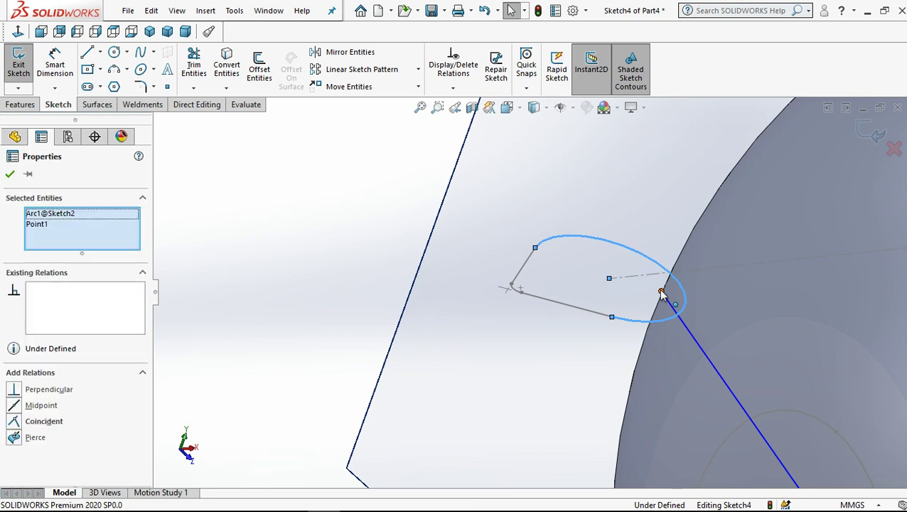
click(760, 231)
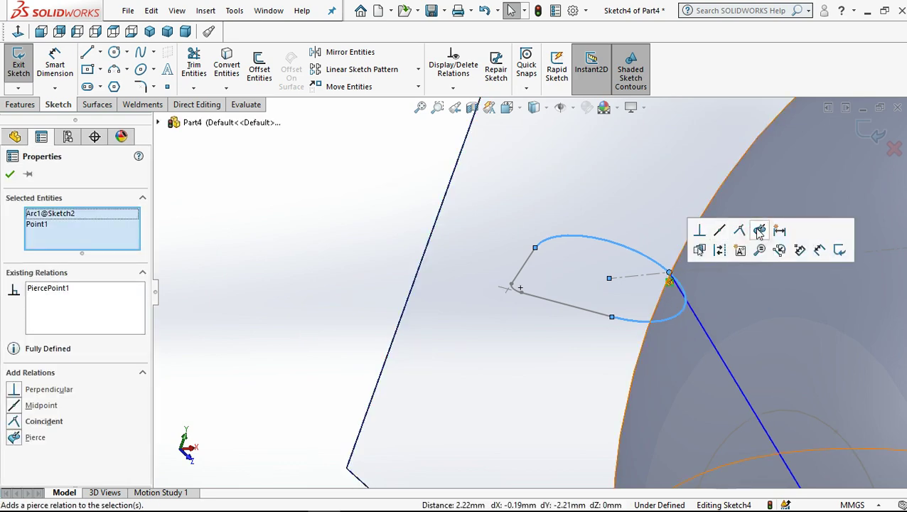
click(400, 228)
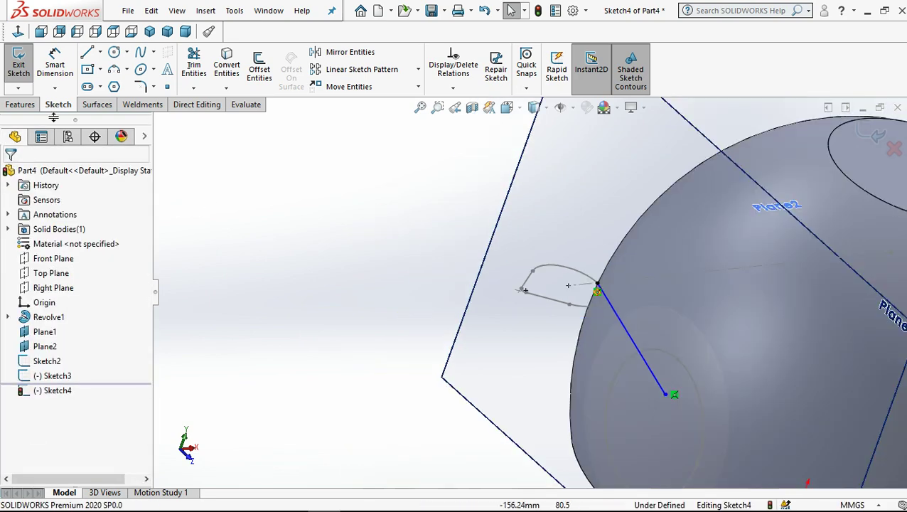
- Pierce the spline's other endpoint through the Sketch3 ellipse on the dome
click(42, 31)
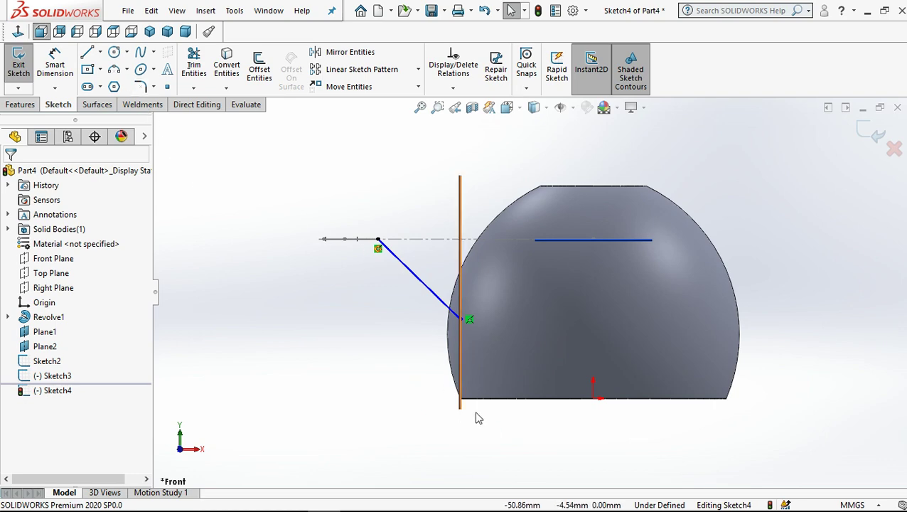
middle_drag(472, 365, 496, 328)
scroll(489, 256, down, 3)
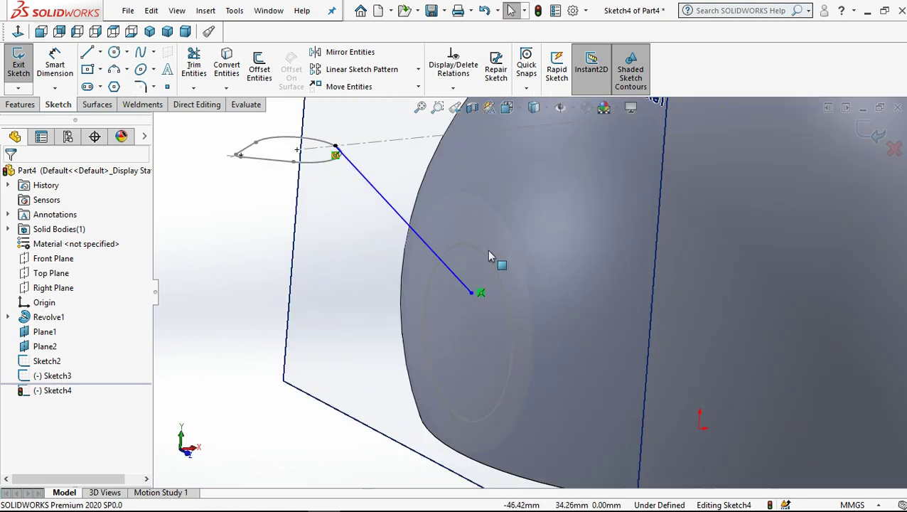
click(472, 294)
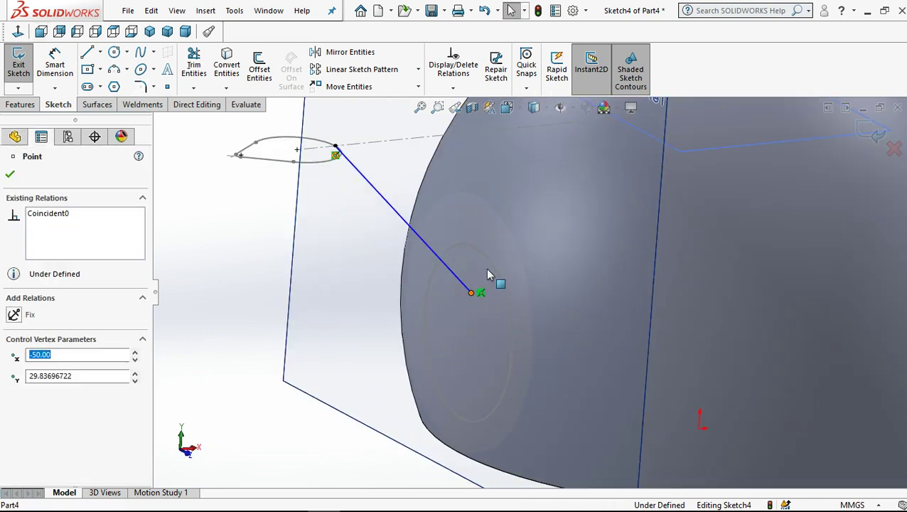
ctrl+click(492, 265)
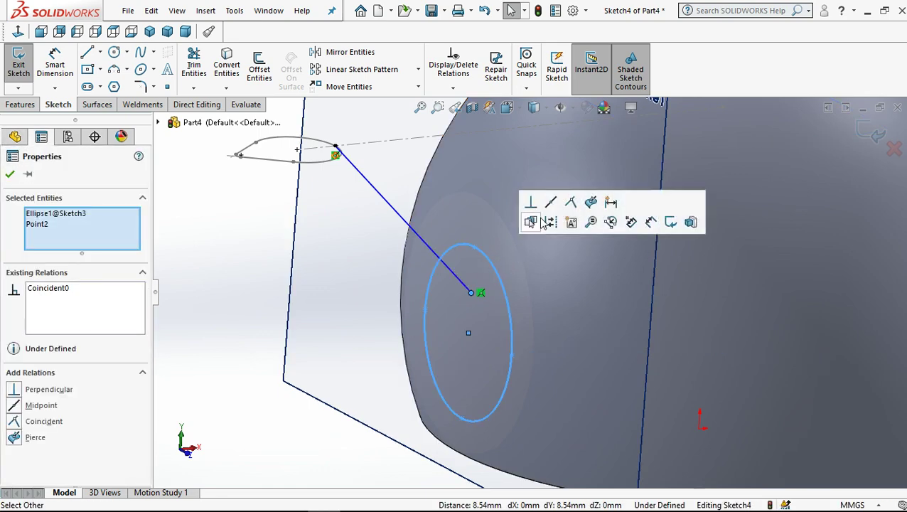
click(589, 204)
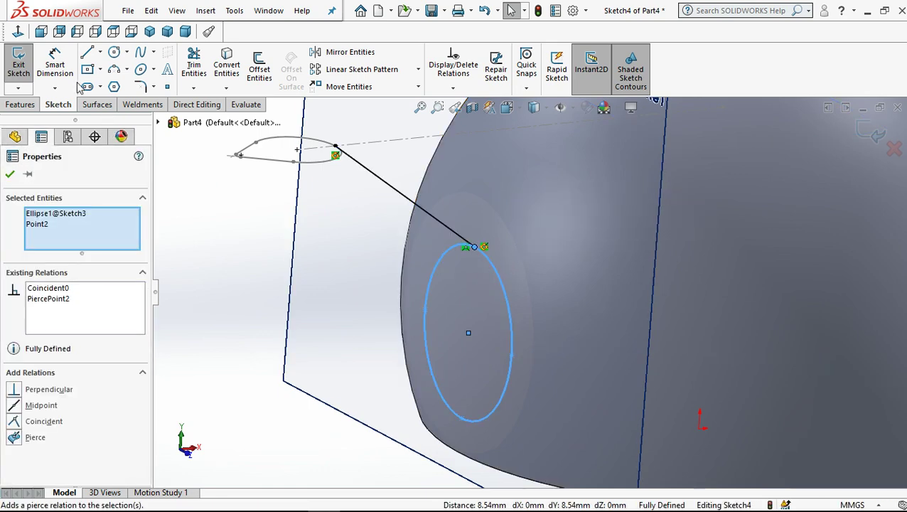
click(40, 31)
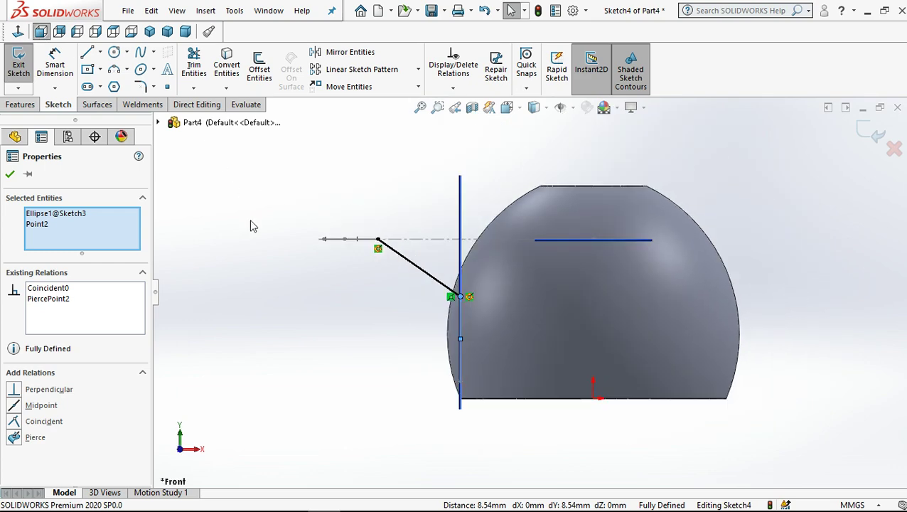
click(251, 223)
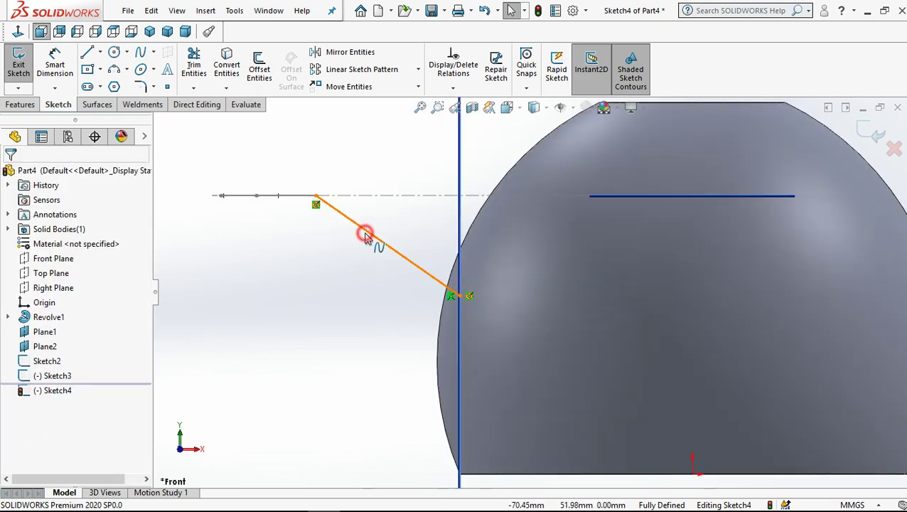
- Bend the spline downward and make its dome-end tangent horizontal
click(368, 235)
mouse_move(372, 237)
mouse_down()
mouse_move(349, 283)
mouse_move(336, 287)
mouse_move(343, 290)
mouse_move(339, 278)
mouse_up()
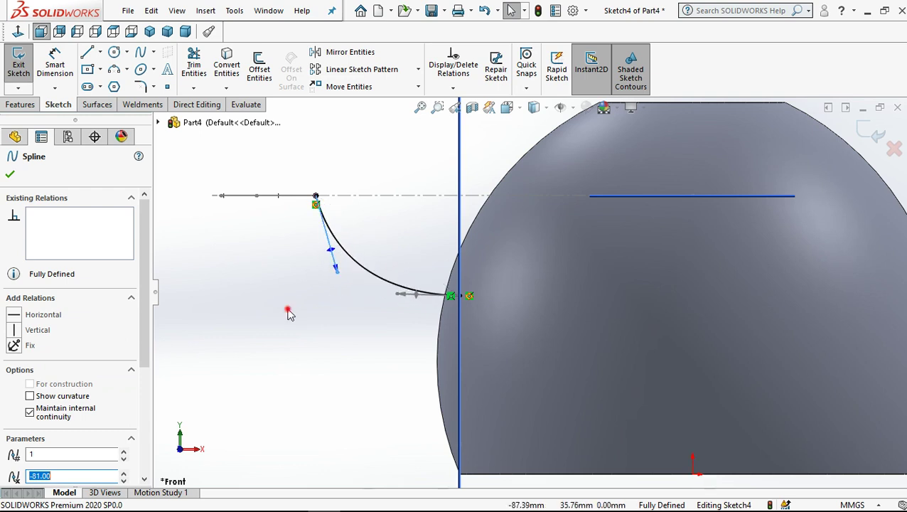
click(288, 311)
click(369, 264)
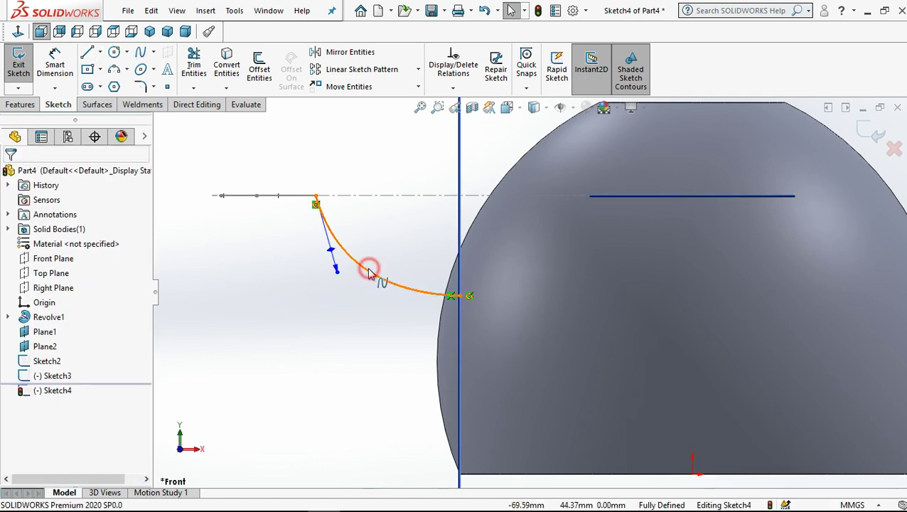
click(418, 294)
drag(420, 298, 421, 300)
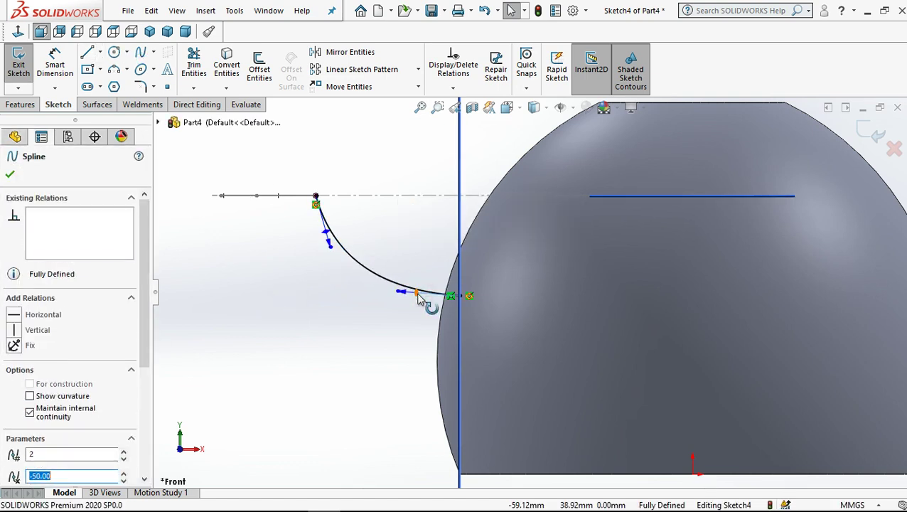
click(14, 314)
key(Escape)
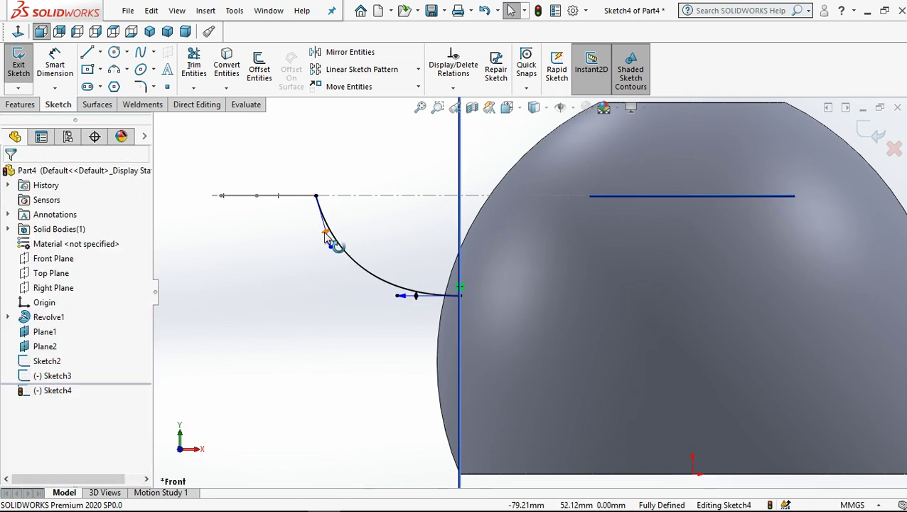
- Dimension the spline's start tangent at 68° from the centerline and exit Sketch4
click(325, 237)
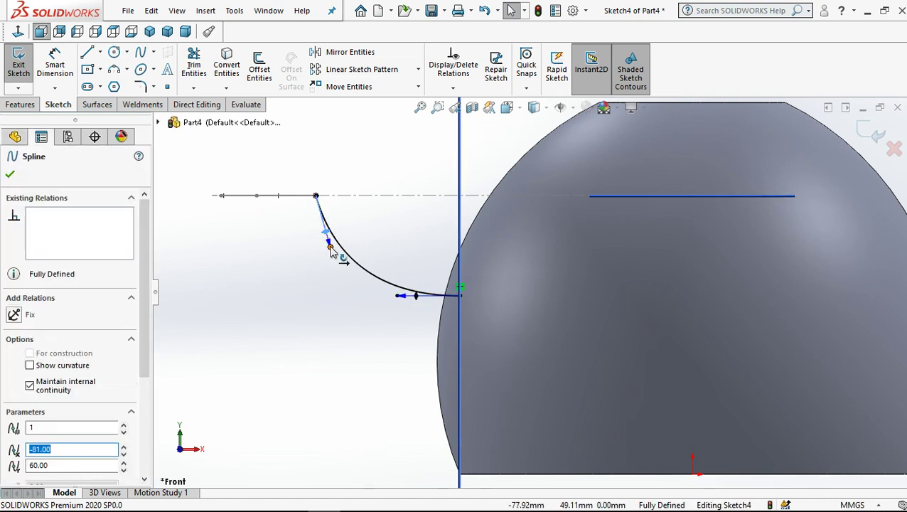
click(334, 247)
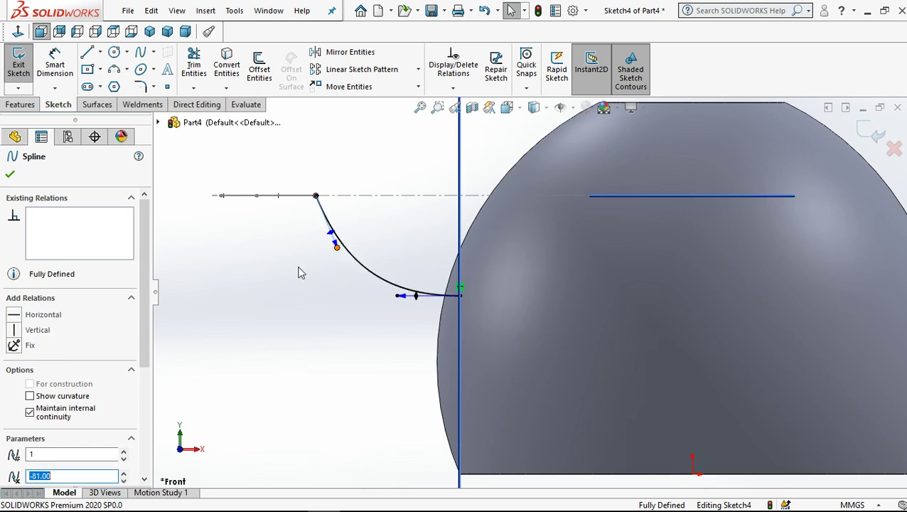
click(55, 64)
click(329, 234)
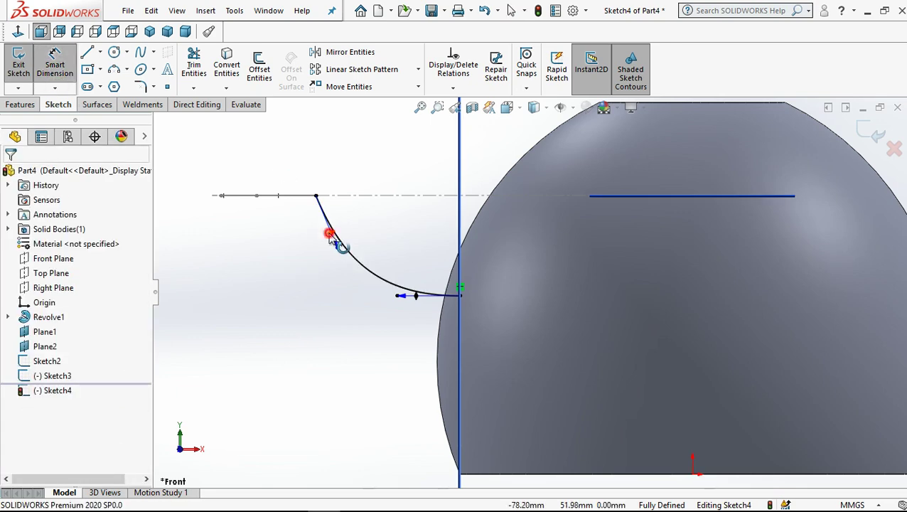
click(347, 196)
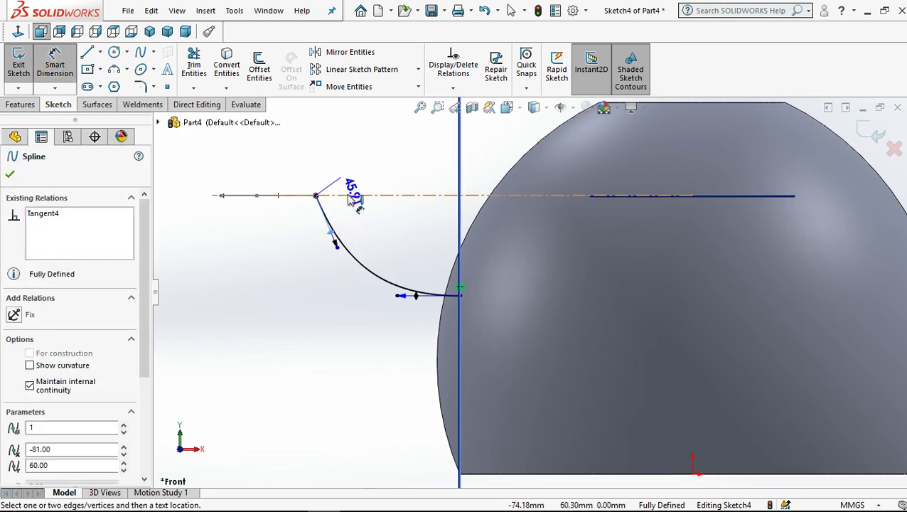
click(390, 234)
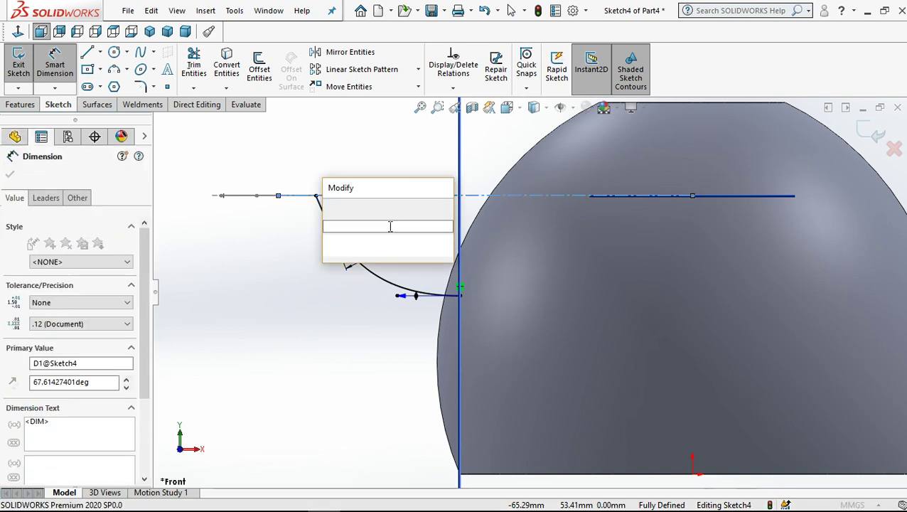
text(68)
key(Return)
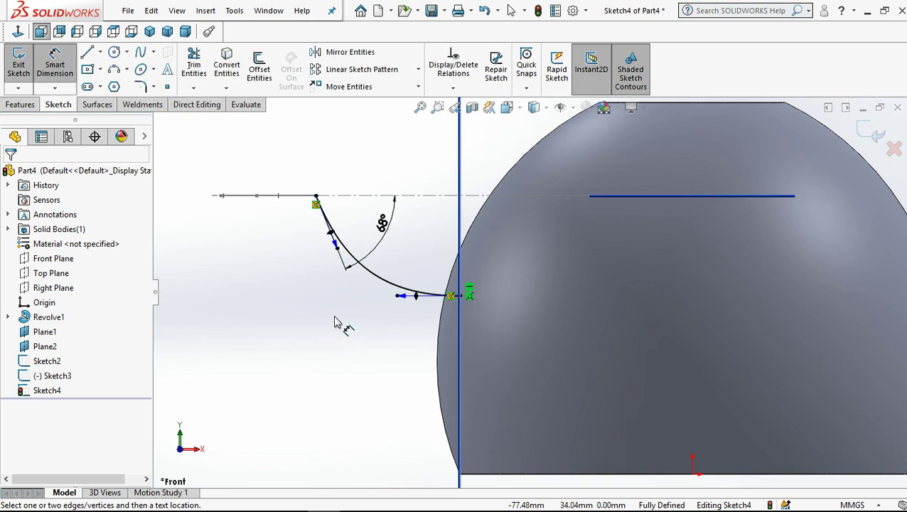
key(f)
click(862, 128)
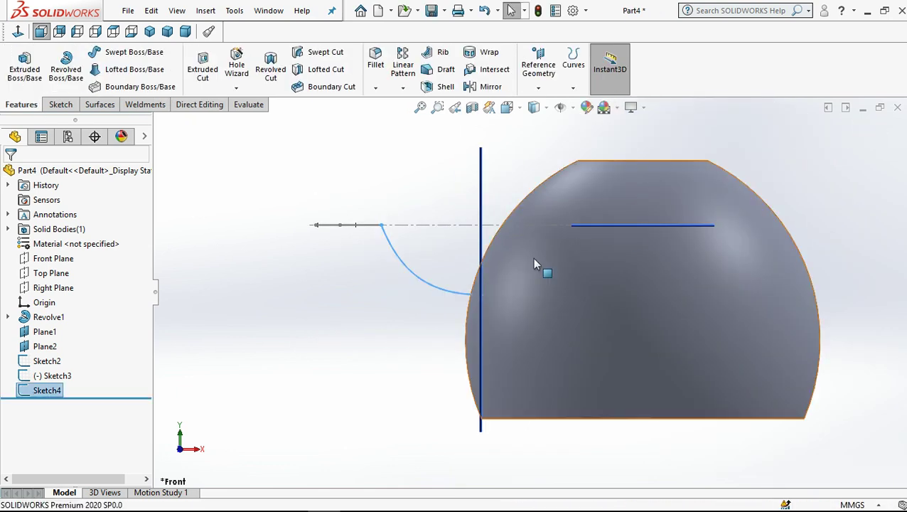
- Set up a loft from the small Sketch2 circle to the Sketch3 ellipse, guided by Sketch4
scroll(540, 270, up, 3)
middle_drag(512, 338, 324, 210)
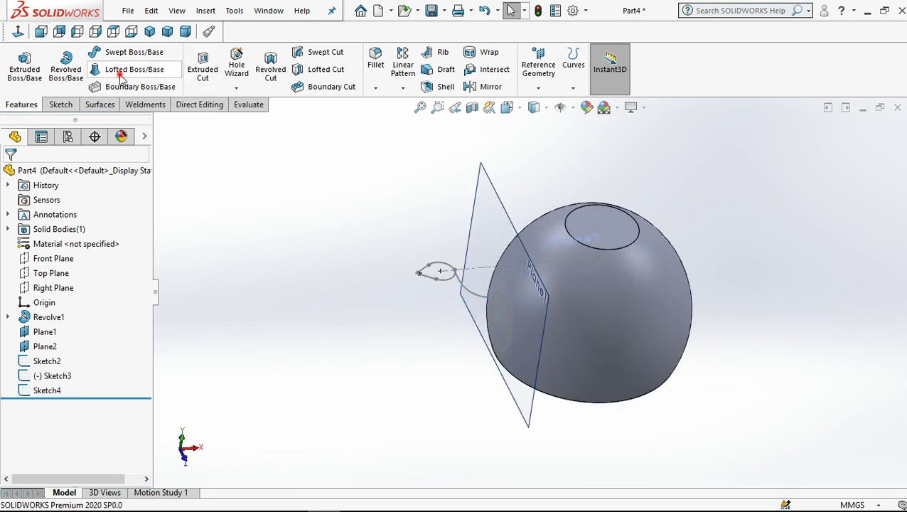
click(438, 276)
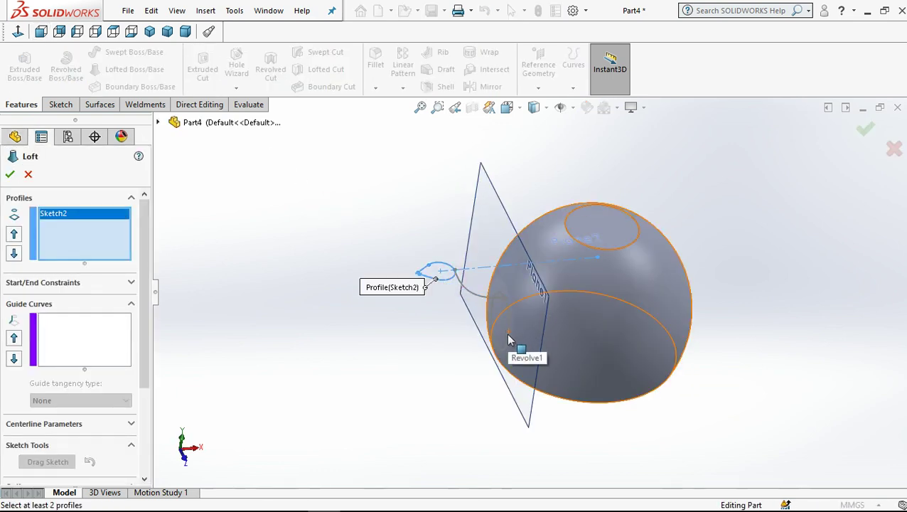
click(508, 329)
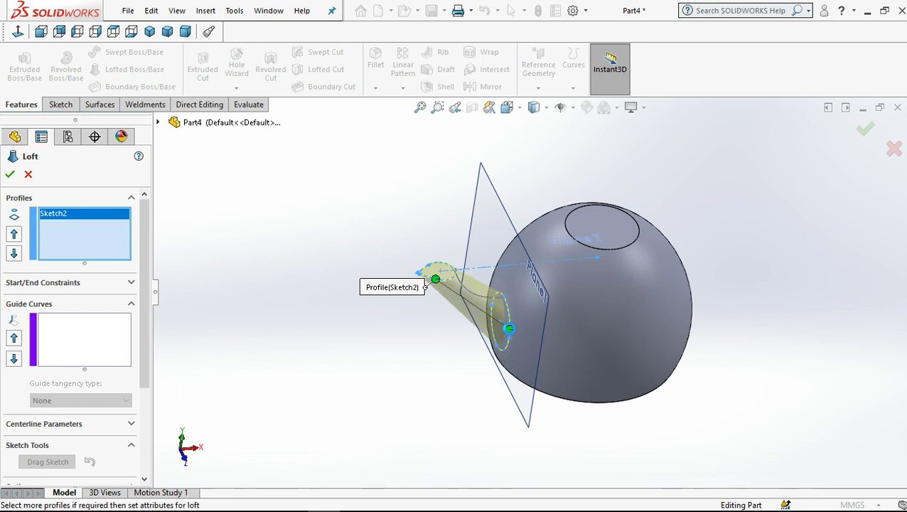
click(53, 339)
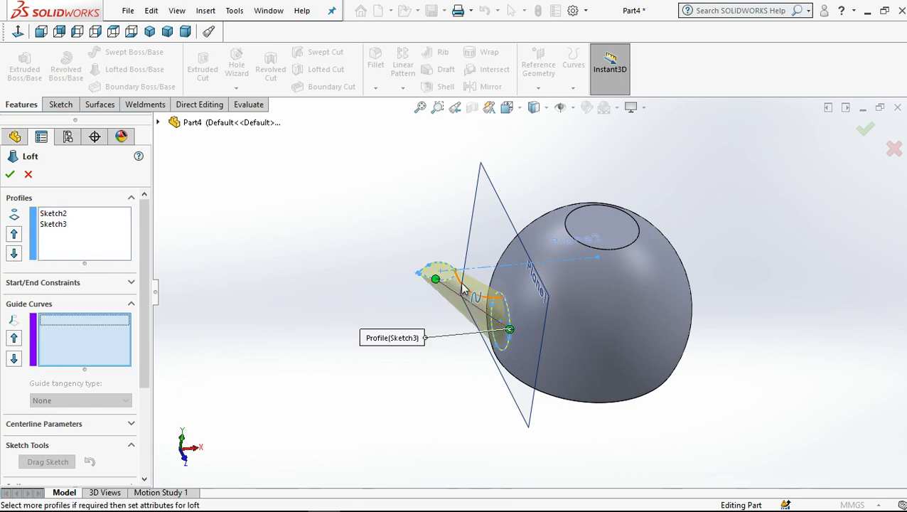
click(461, 283)
scroll(320, 238, up, 3)
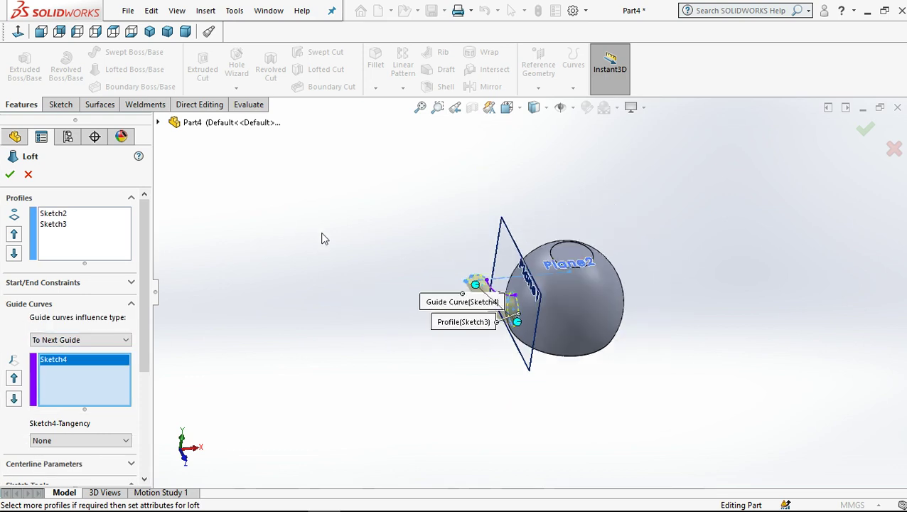
key(ctrl+1)
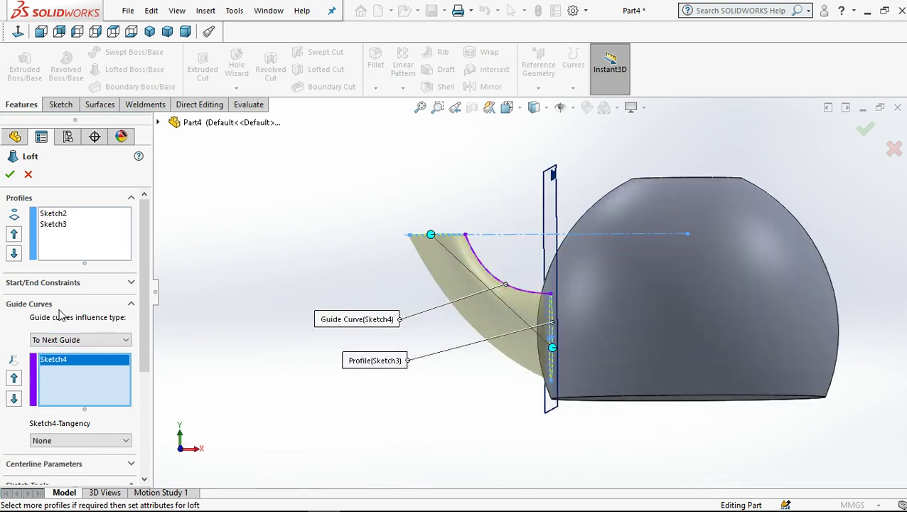
- Set the loft's end constraint to Normal To Profile and its start constraint to None
click(95, 282)
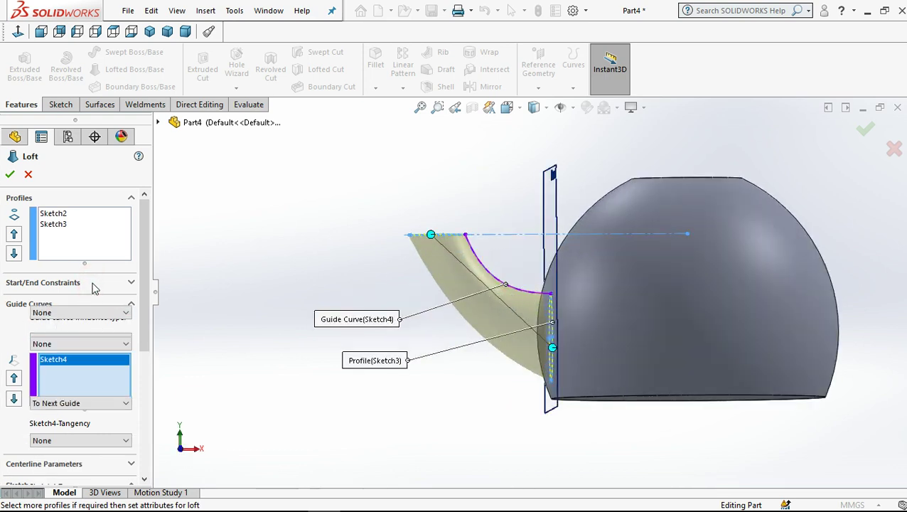
click(75, 313)
click(69, 342)
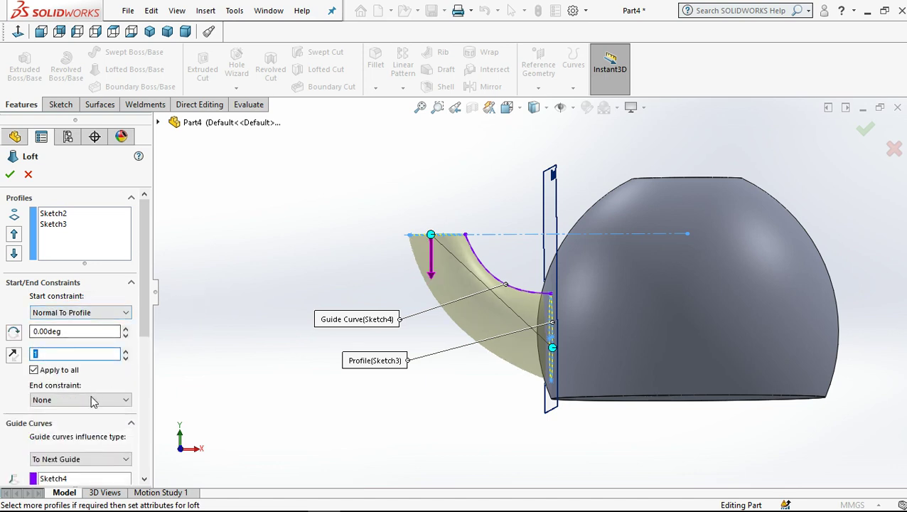
click(93, 402)
click(263, 382)
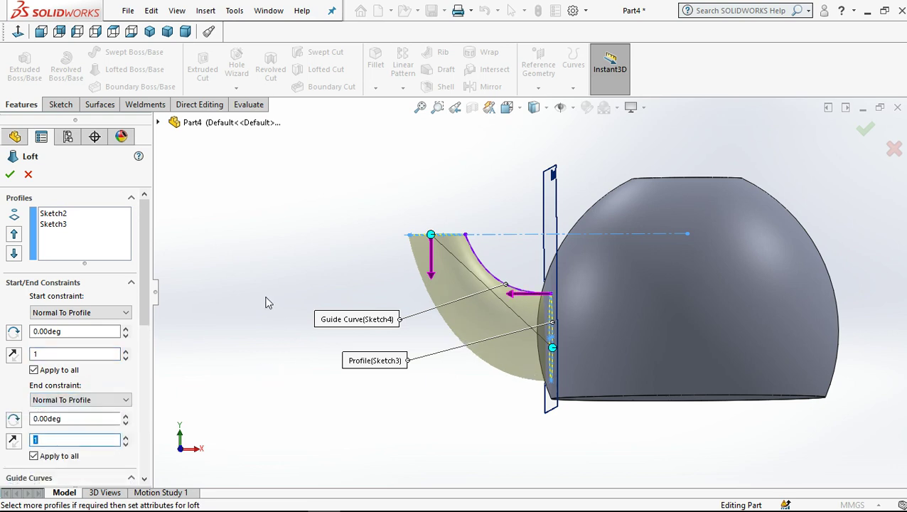
click(93, 314)
click(71, 324)
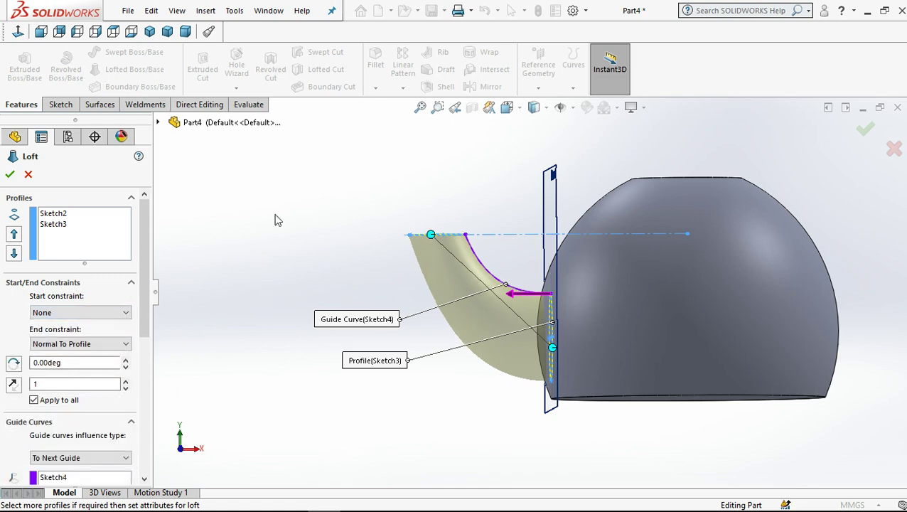
mouse_move(310, 293)
middle_down()
mouse_move(465, 352)
mouse_move(480, 377)
middle_up()
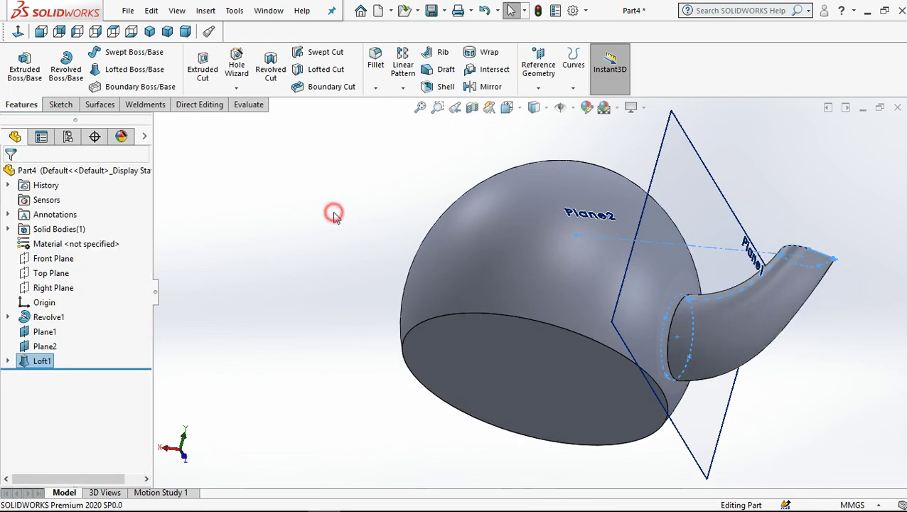
- Hide Plane1 and Plane2, then turn the teapot to a side view of the spout
mouse_move(333, 212)
middle_down()
mouse_move(482, 255)
mouse_move(544, 404)
middle_up()
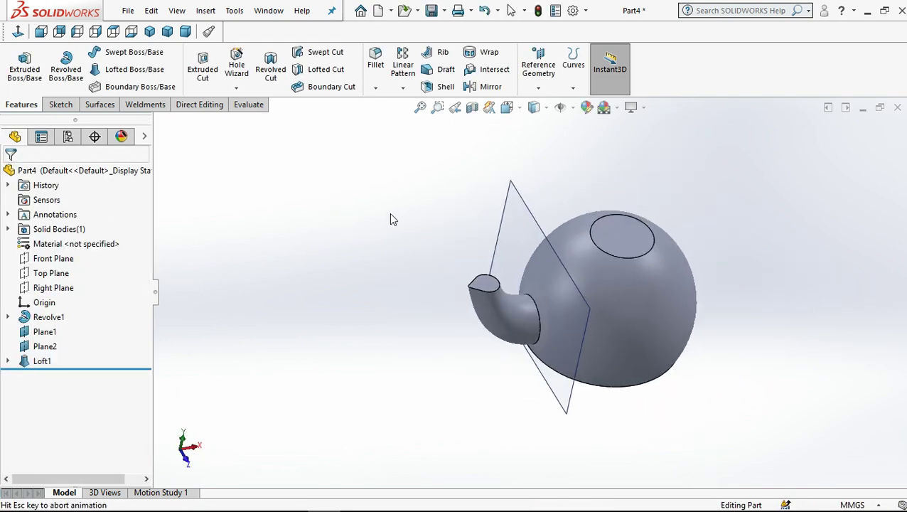
click(461, 192)
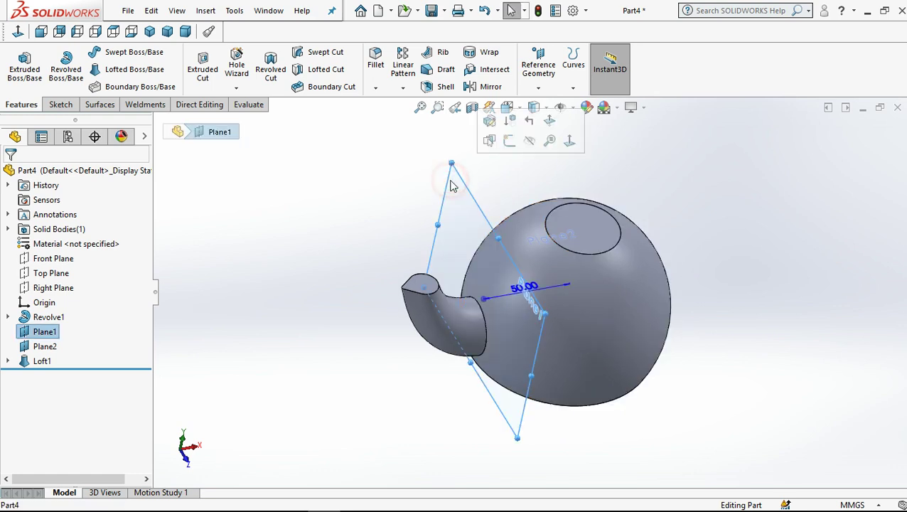
click(530, 142)
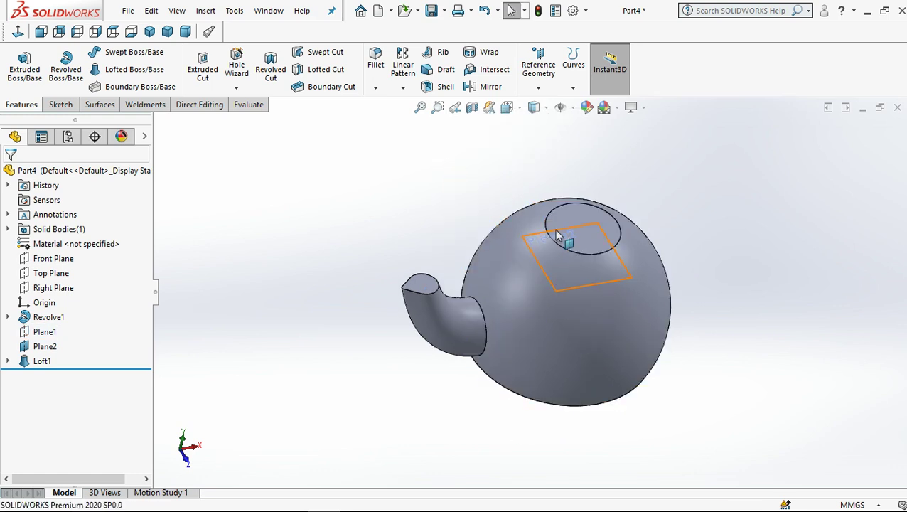
click(555, 229)
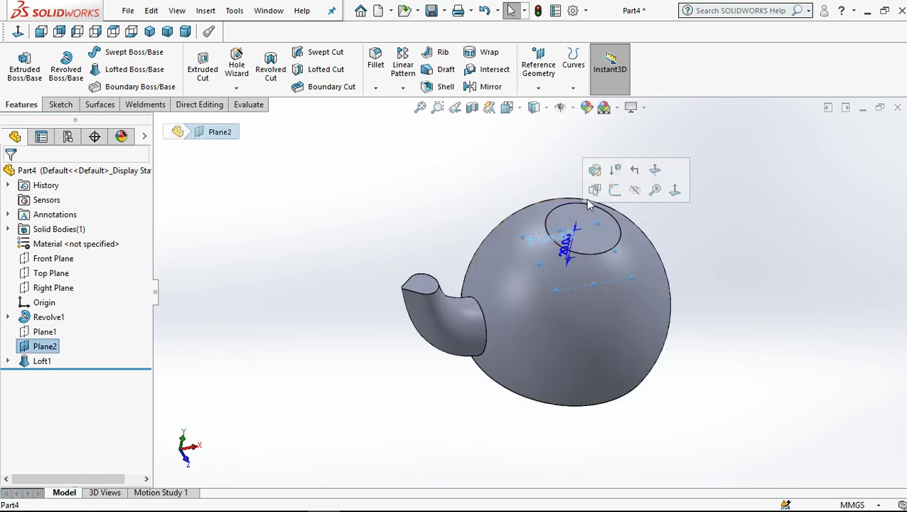
click(635, 188)
mouse_move(461, 315)
middle_down()
mouse_move(488, 310)
mouse_move(496, 329)
middle_up()
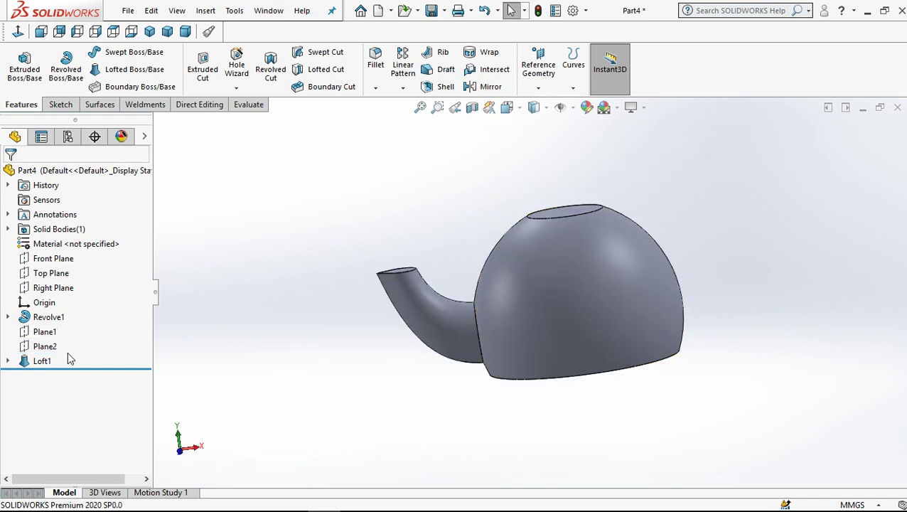
middle_drag(488, 344, 473, 360)
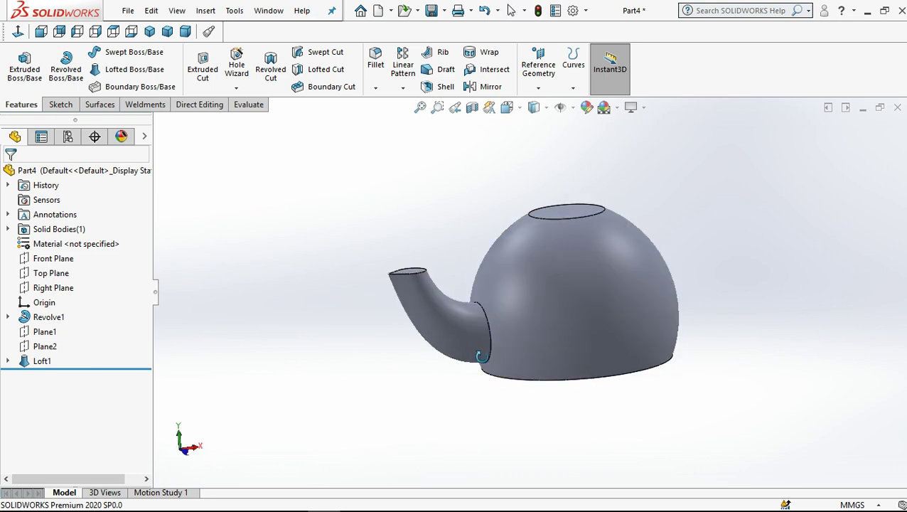
scroll(512, 355, down, 3)
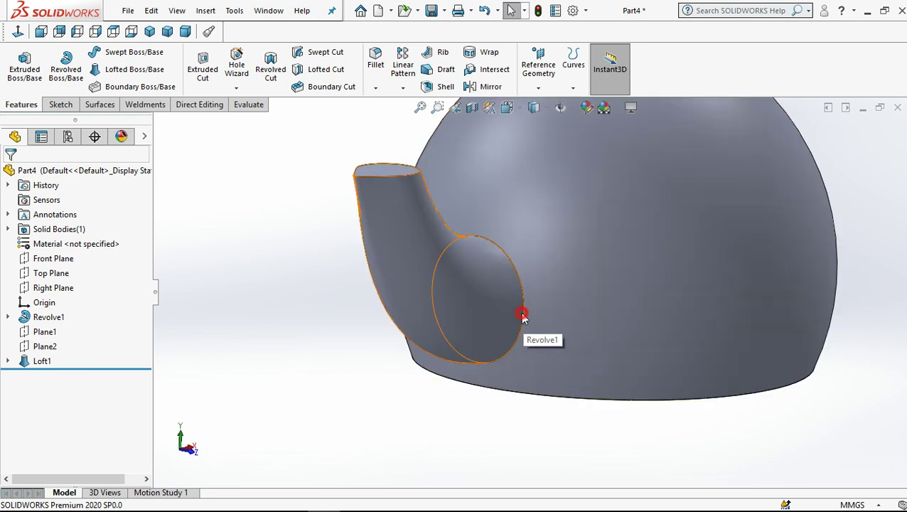
- Fillet the circular edge where the spout joins the teapot body with a 4 mm radius
click(524, 317)
click(524, 317)
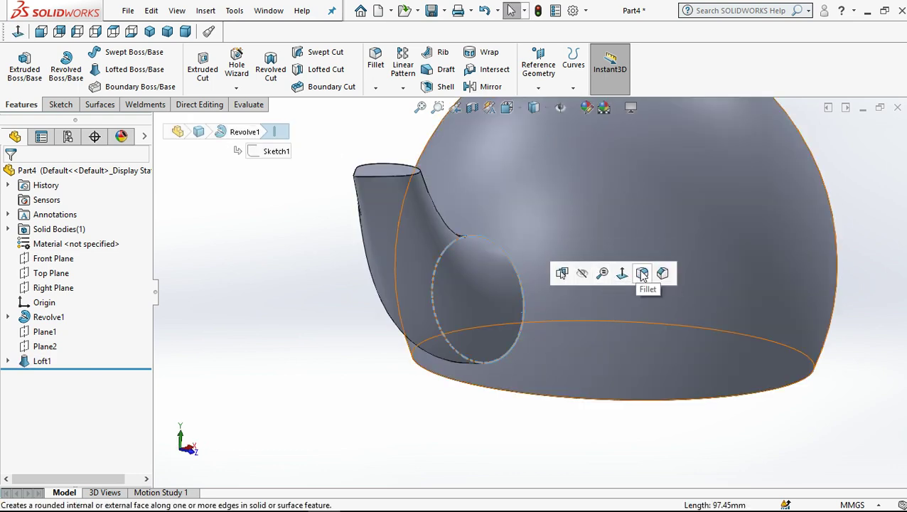
text(4)
click(295, 315)
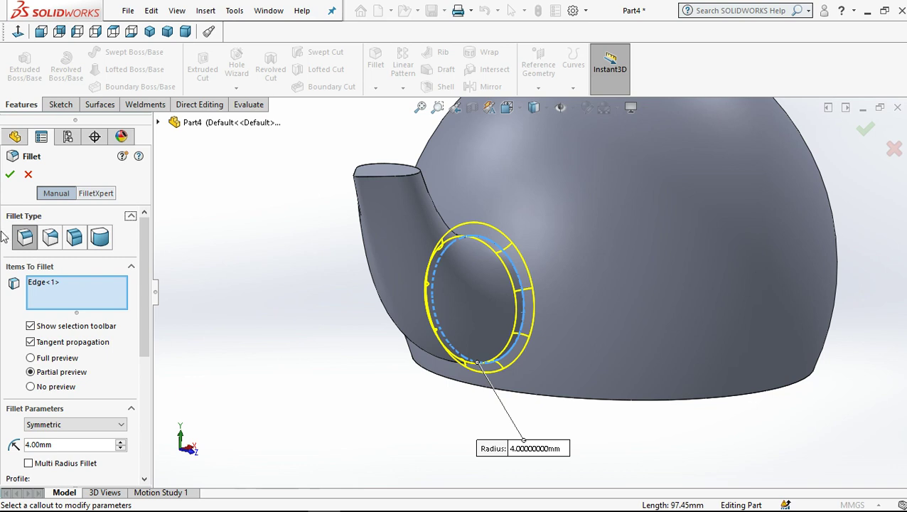
click(10, 174)
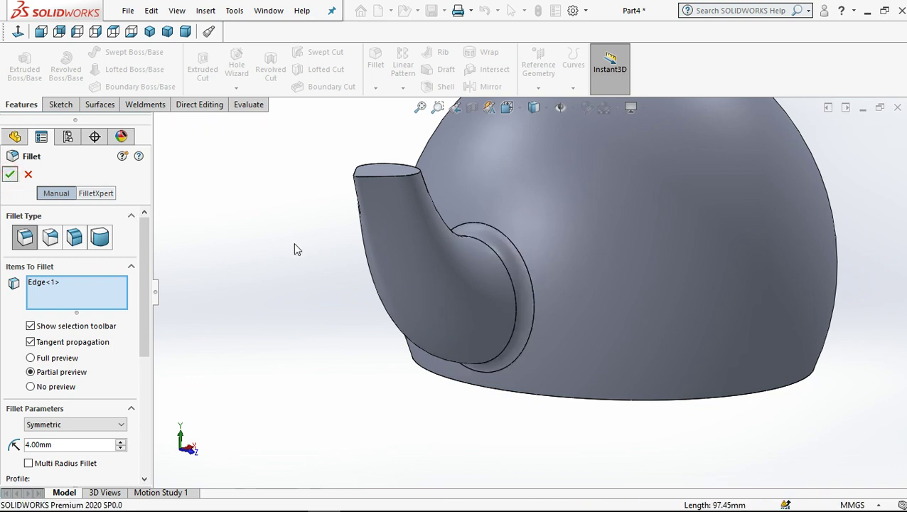
scroll(389, 275, up, 3)
scroll(478, 297, up, 2)
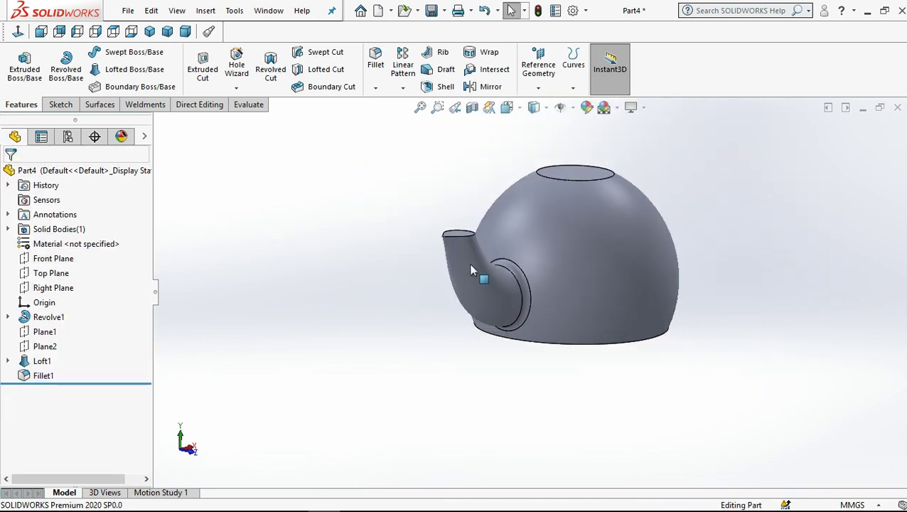
click(260, 221)
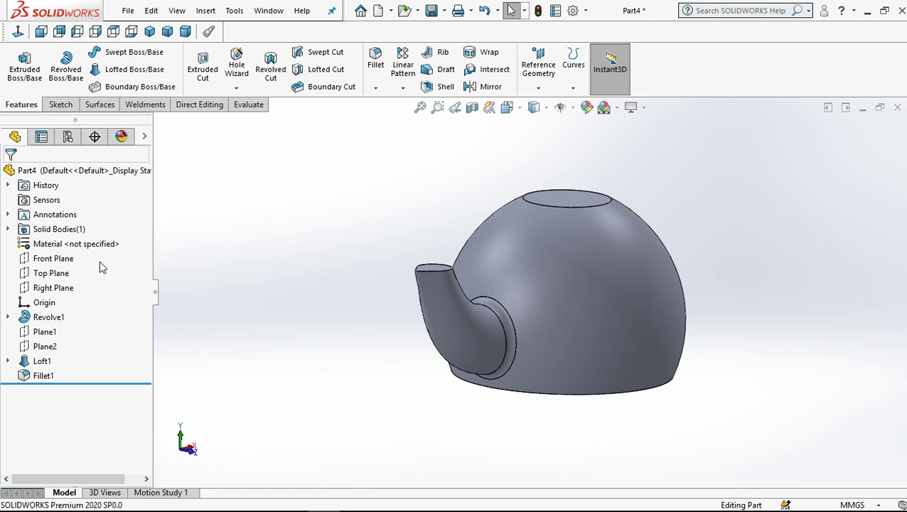
- Start a Front Plane sketch and draw a three-point arc below the spout junction
click(48, 259)
click(59, 239)
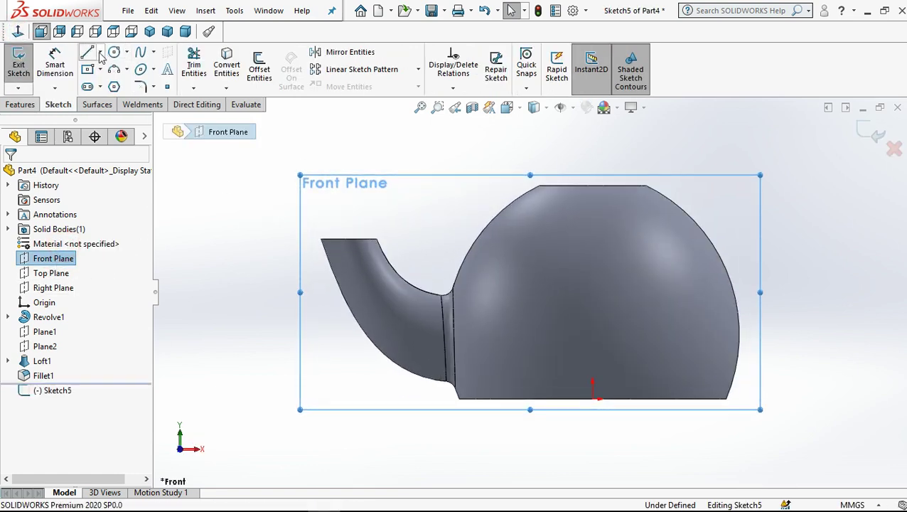
click(115, 71)
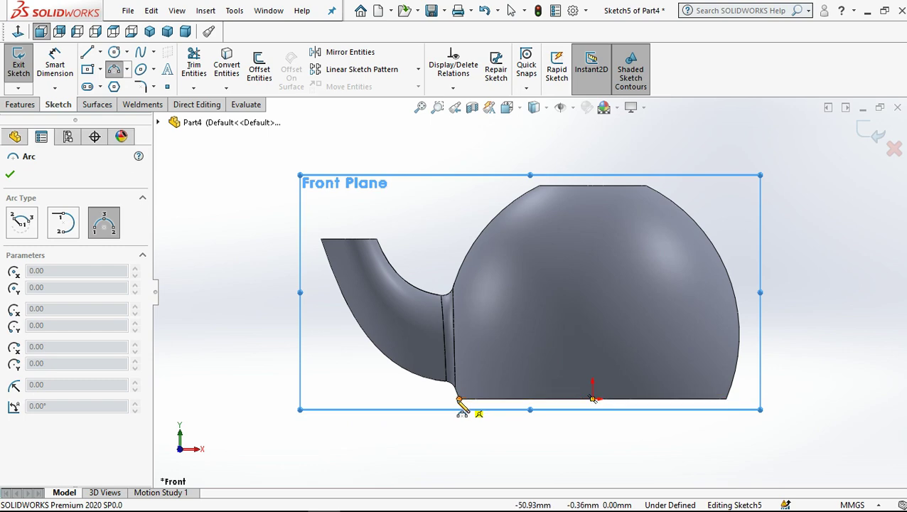
click(458, 399)
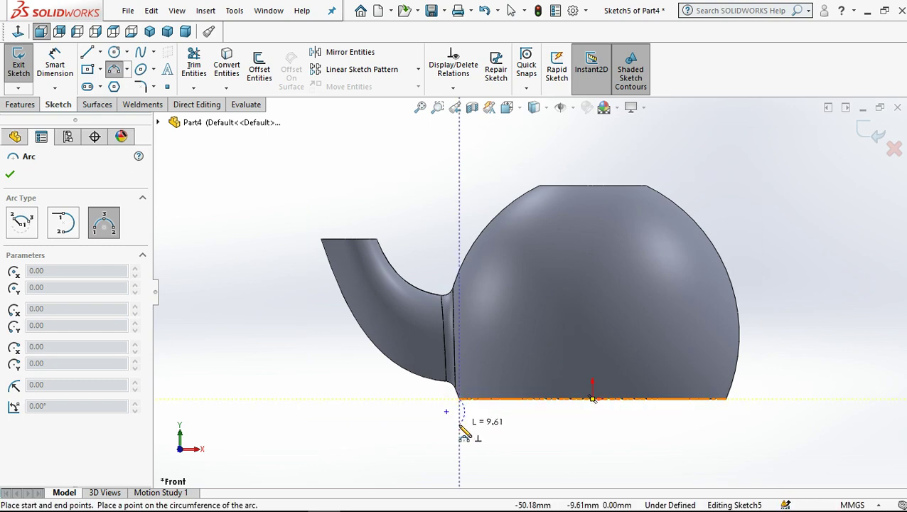
click(462, 425)
scroll(470, 427, down, 2)
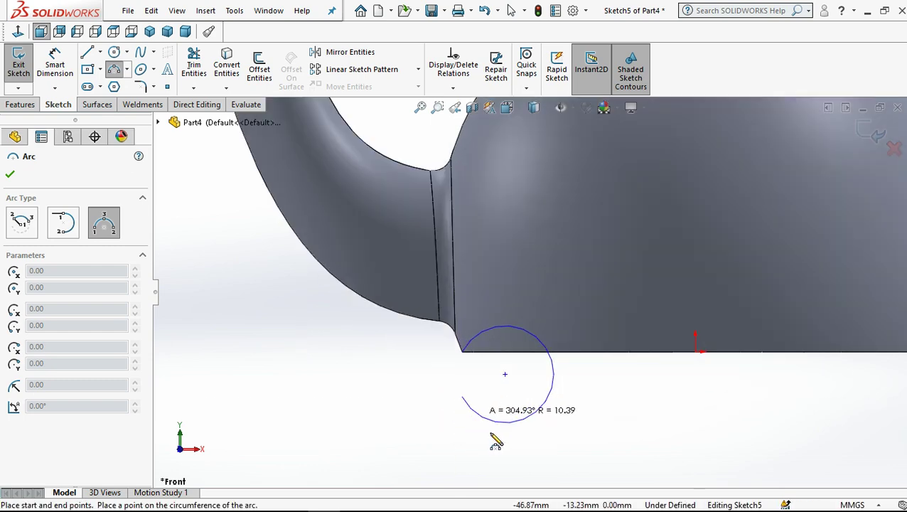
scroll(477, 377, down, 2)
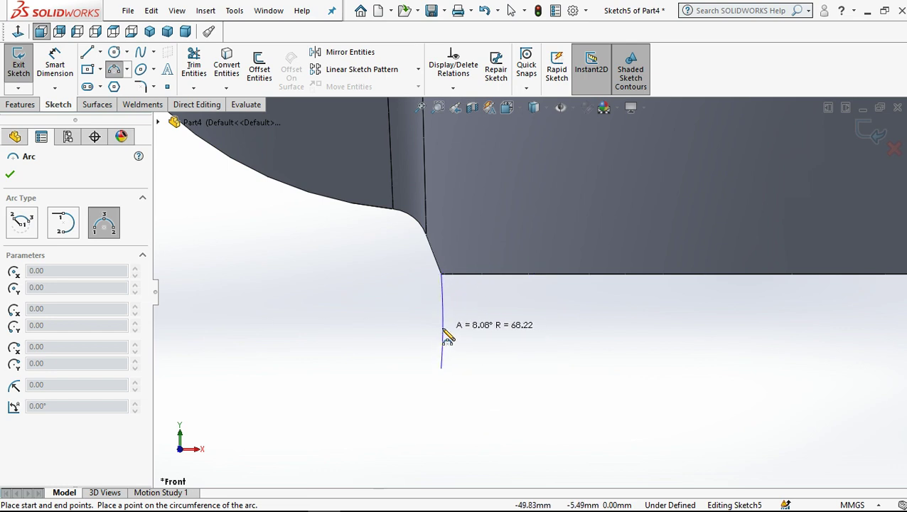
click(436, 335)
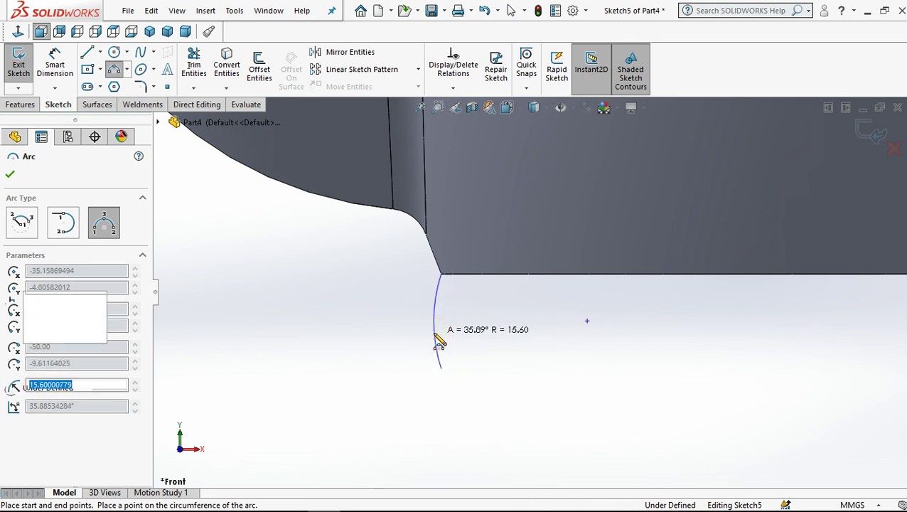
scroll(521, 372, up, 2)
scroll(521, 374, up, 2)
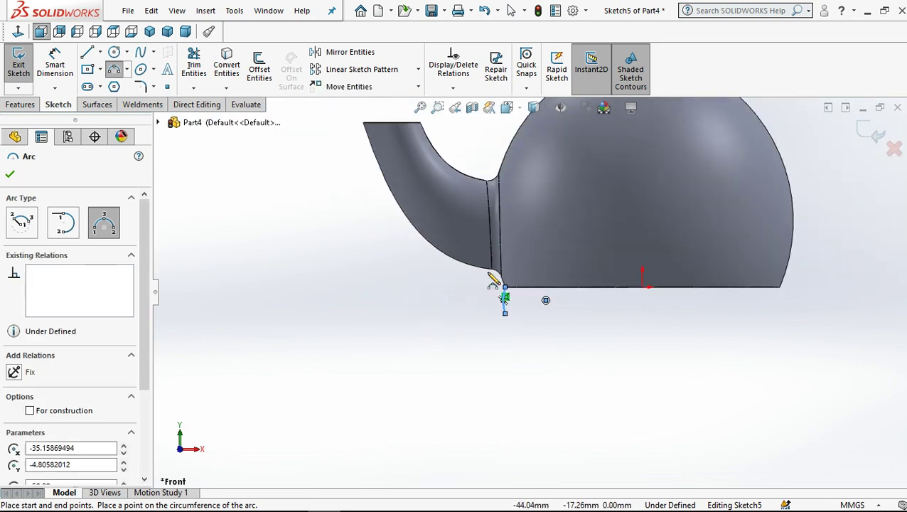
click(512, 16)
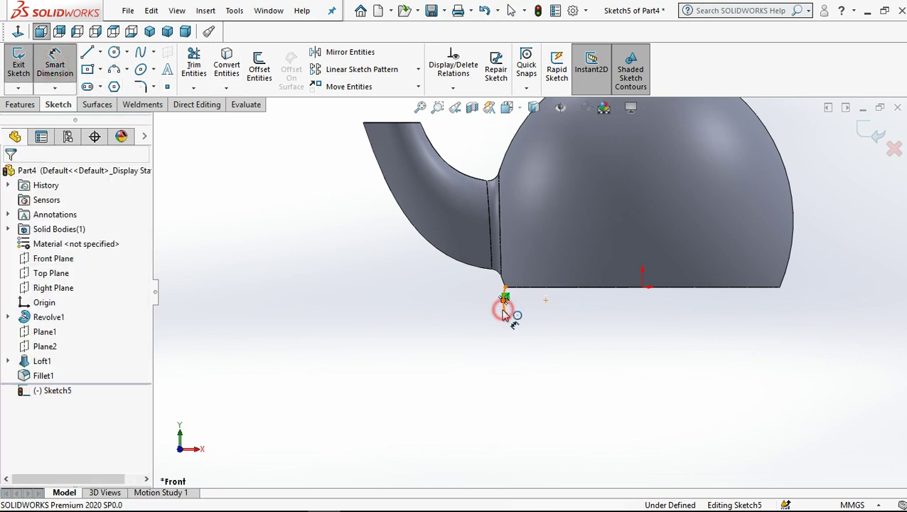
- Dimension the new arc's radius to R16 mm
click(505, 313)
key(Escape)
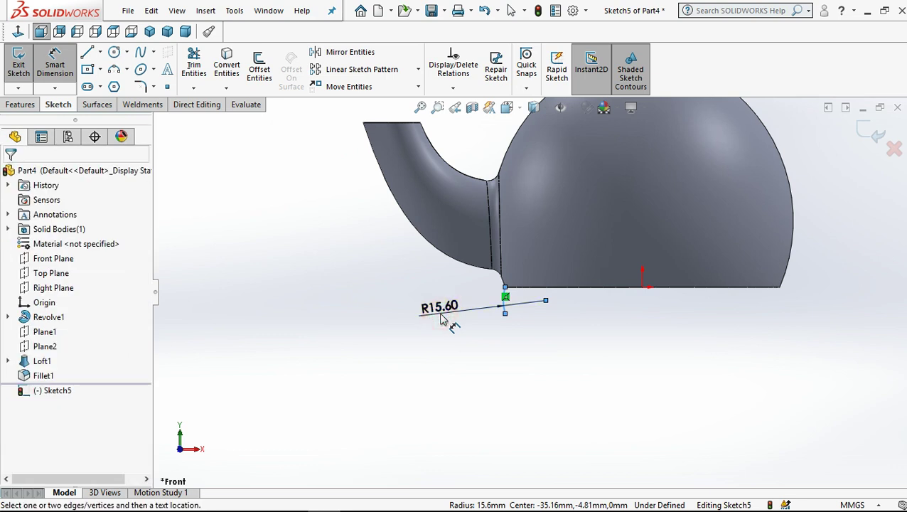
double_click(441, 311)
text(16)
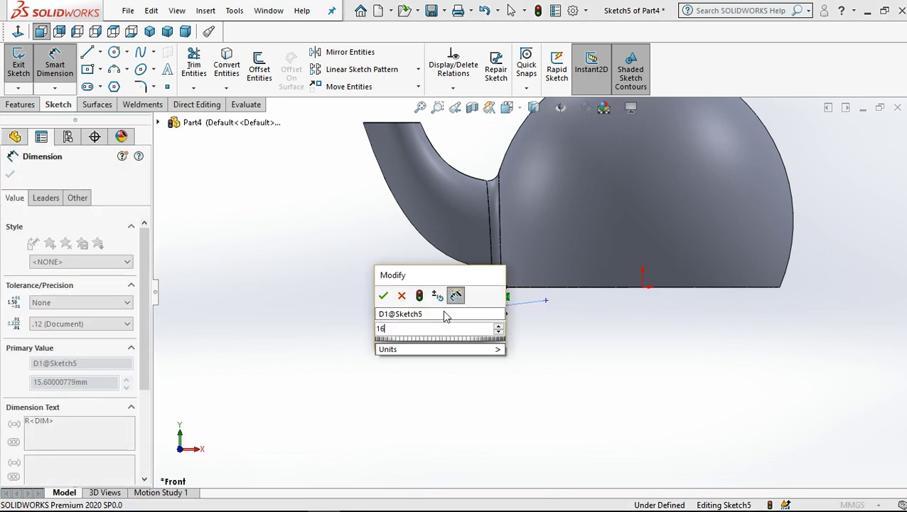
key(Return)
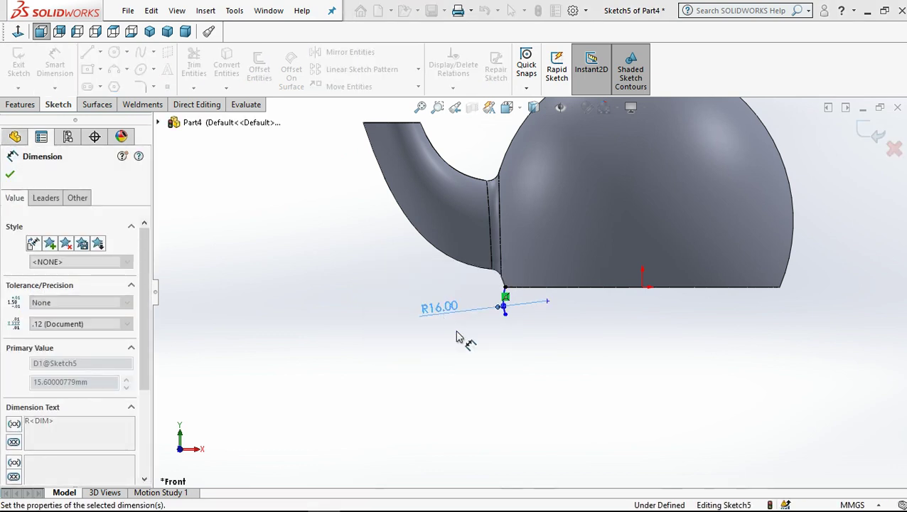
right_drag(501, 375, 481, 101)
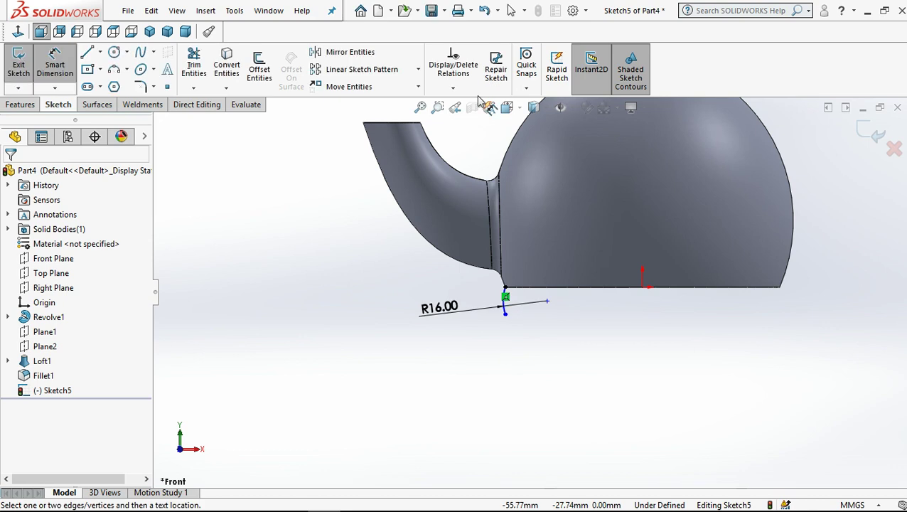
- Draw a closed centerline profile from the arc's lower end to the origin, making the bottom line regular geometry
click(100, 52)
click(113, 83)
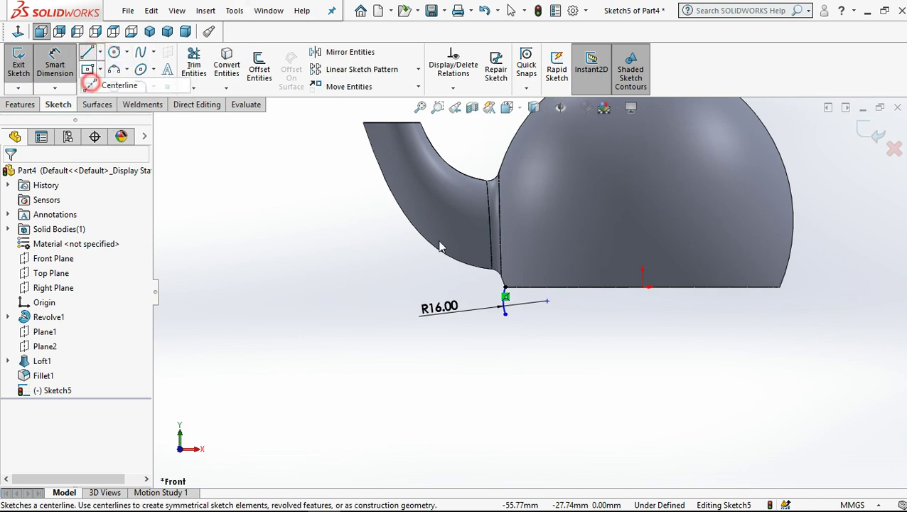
click(506, 313)
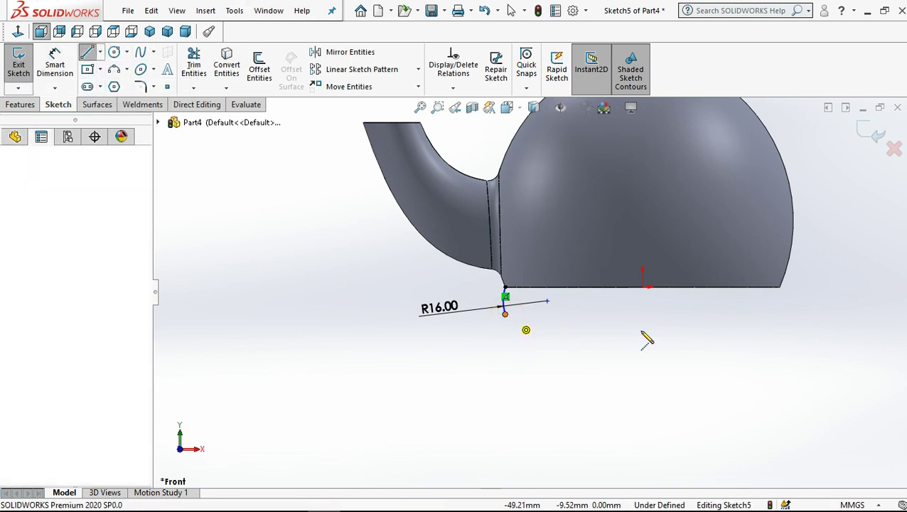
click(642, 313)
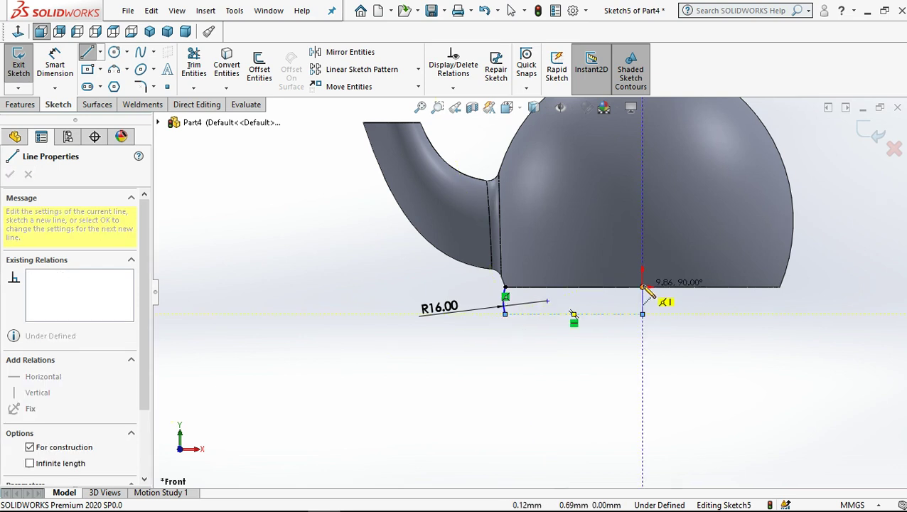
click(643, 287)
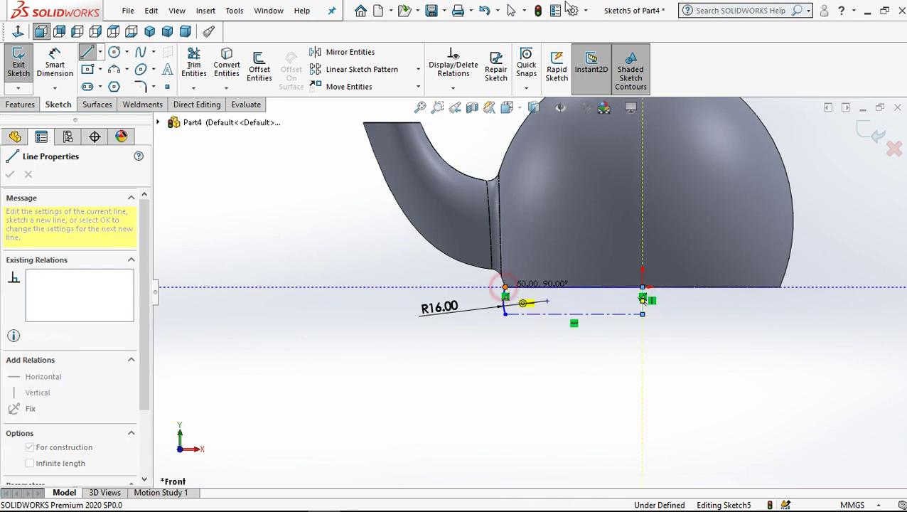
click(505, 287)
click(512, 10)
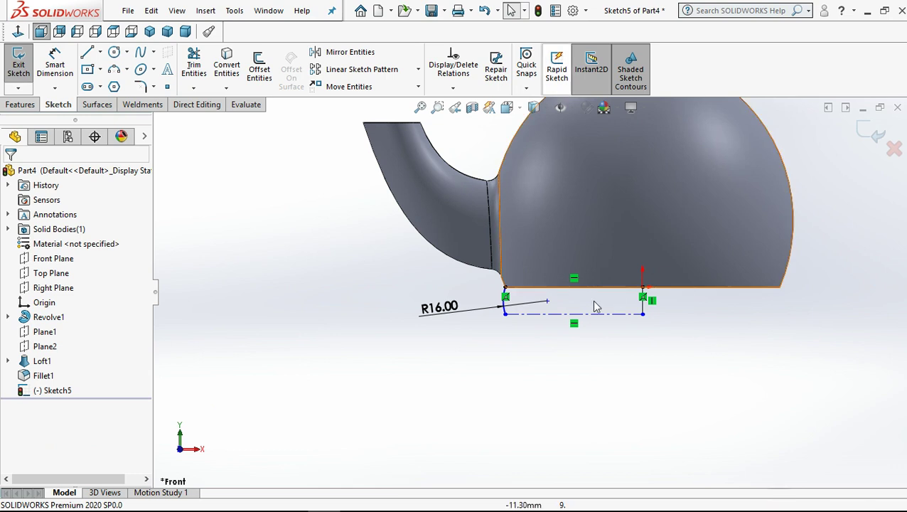
click(583, 320)
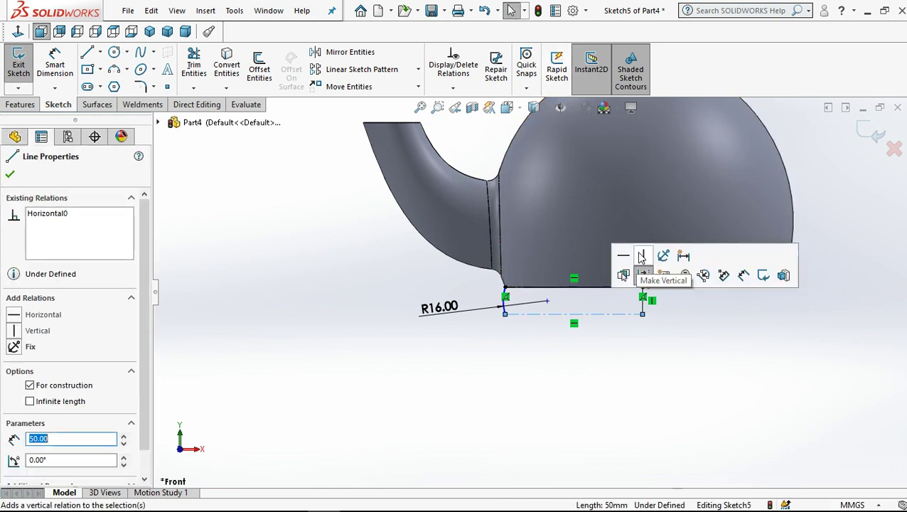
click(640, 278)
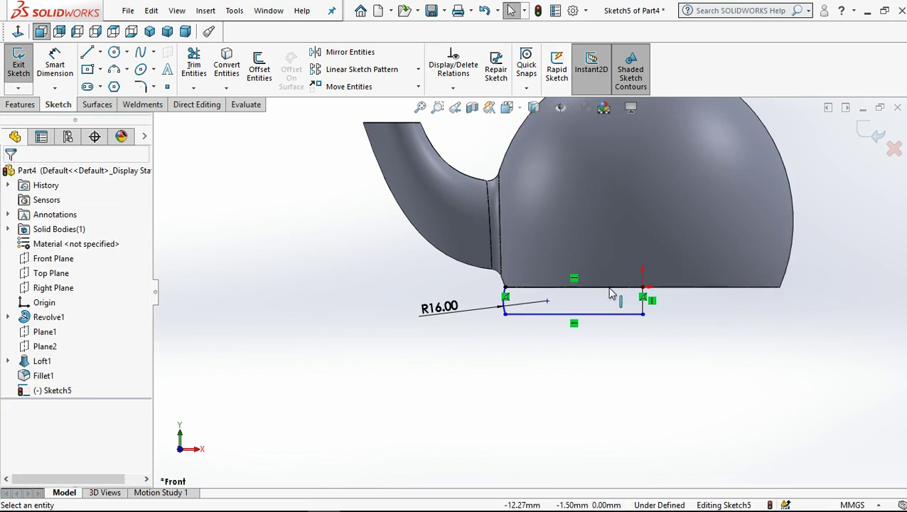
click(610, 290)
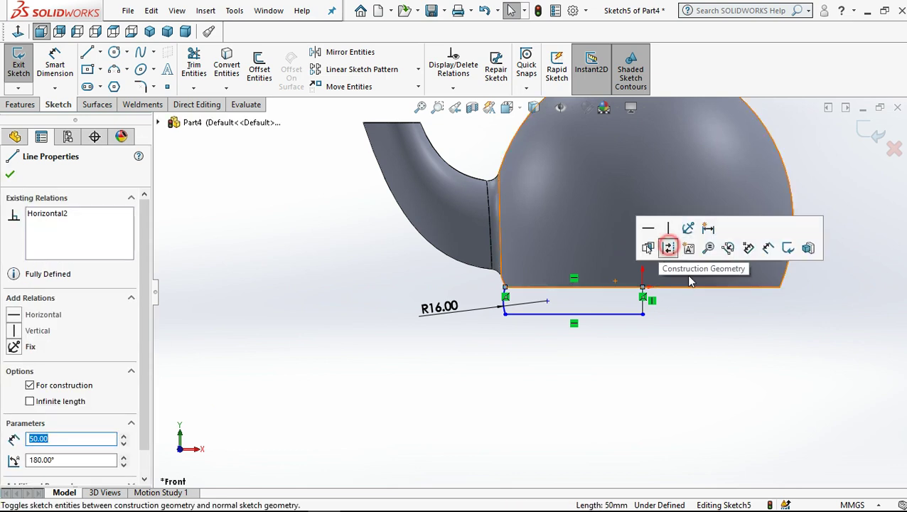
click(711, 317)
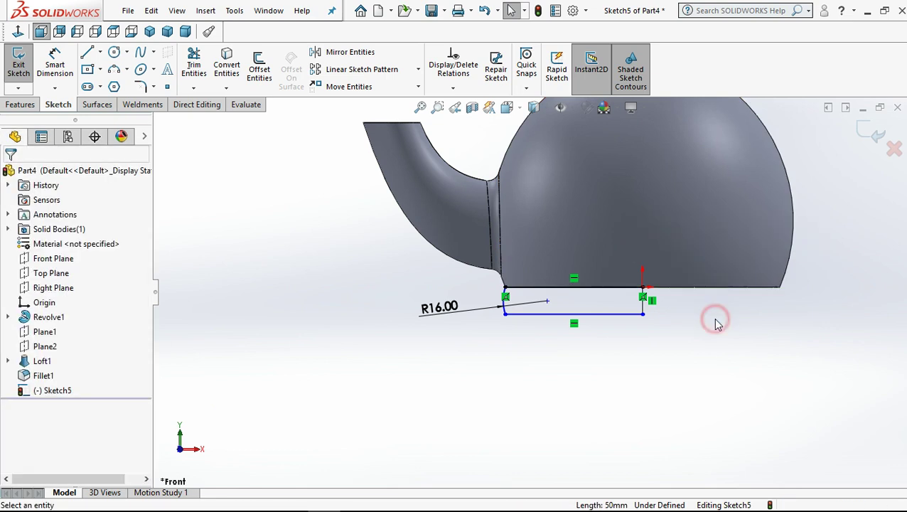
- Add a length dimension to the profile's bottom line
click(57, 65)
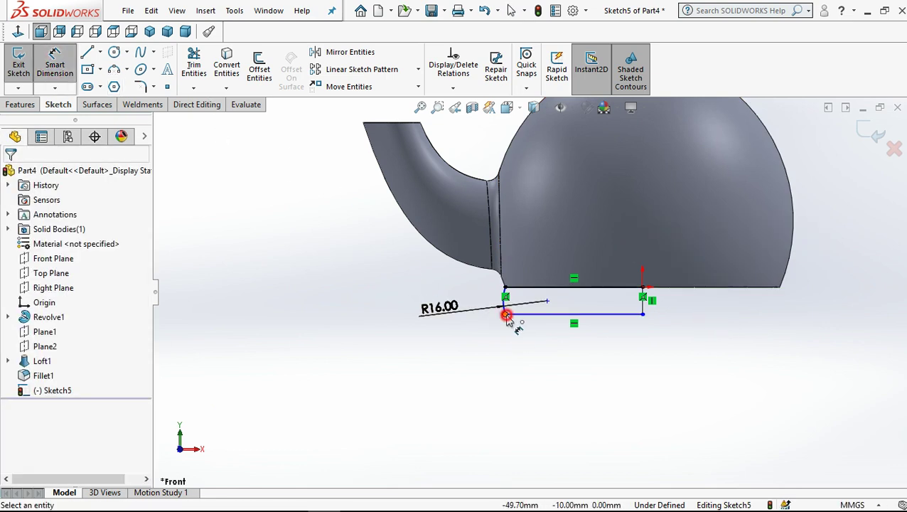
click(505, 313)
click(643, 314)
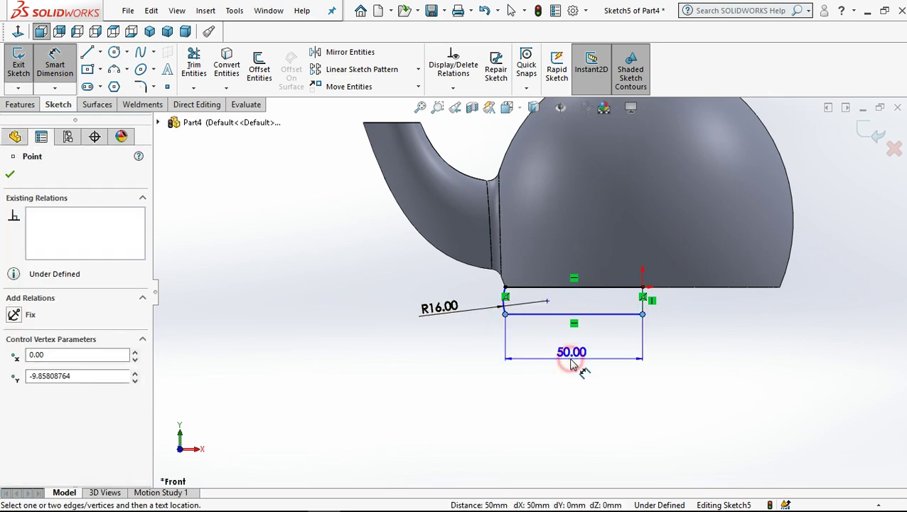
click(573, 364)
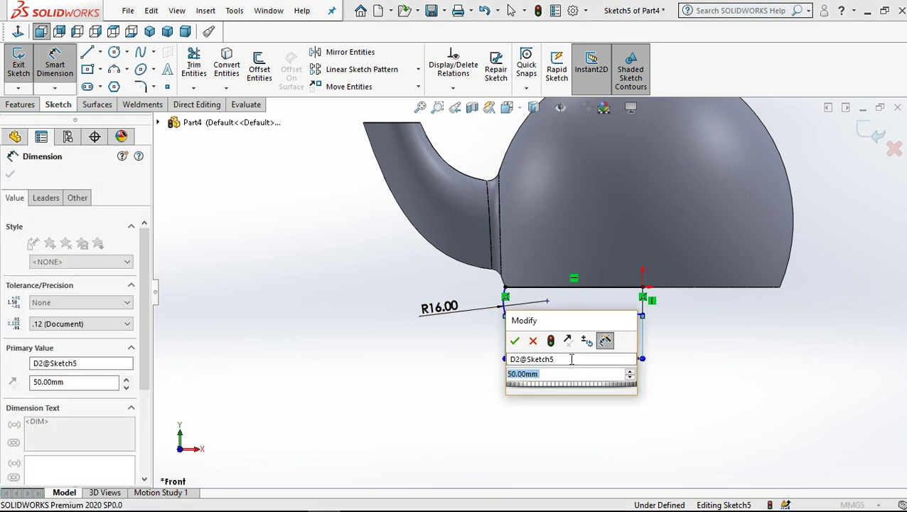
text(48)
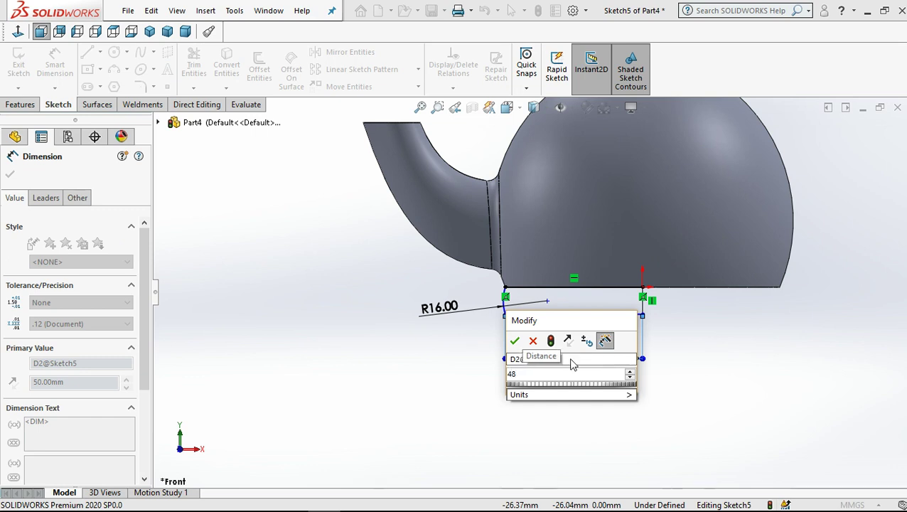
key(Return)
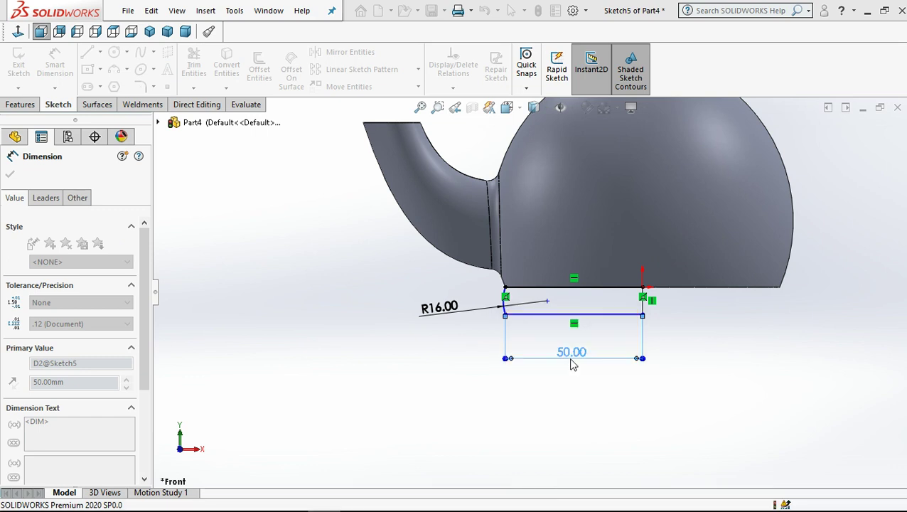
click(391, 349)
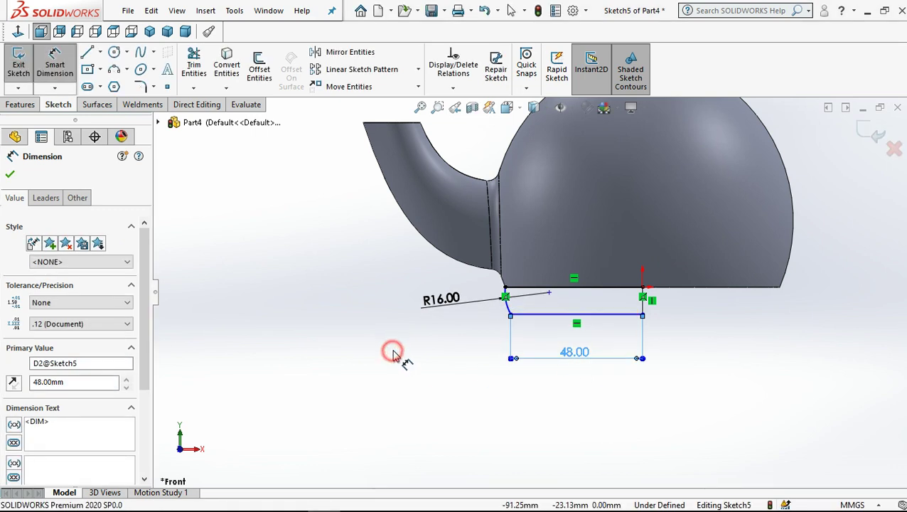
- Edit the bottom line's length dimension to 45 mm
click(580, 358)
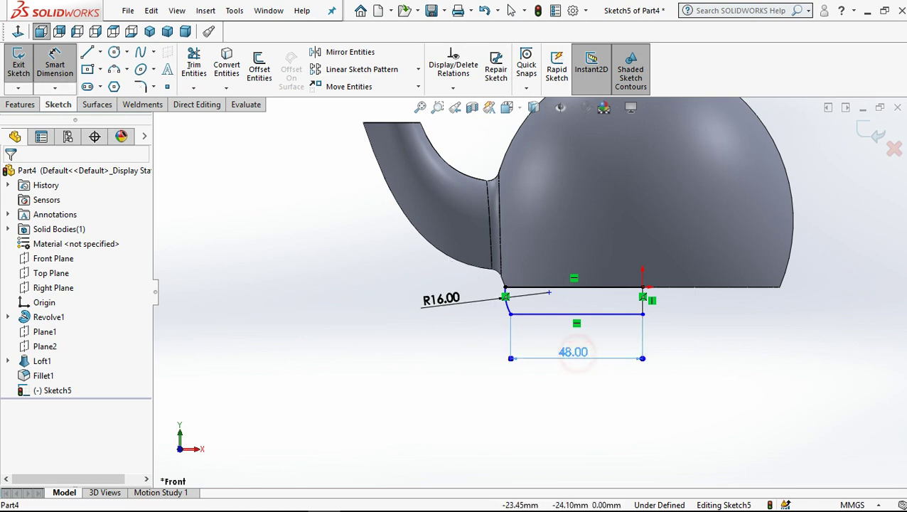
double_click(575, 353)
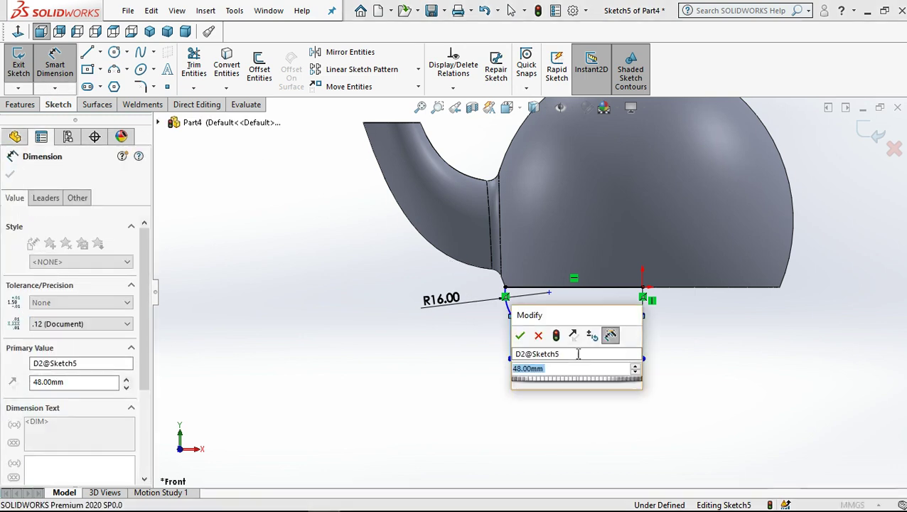
text(5)
key(BackSpace)
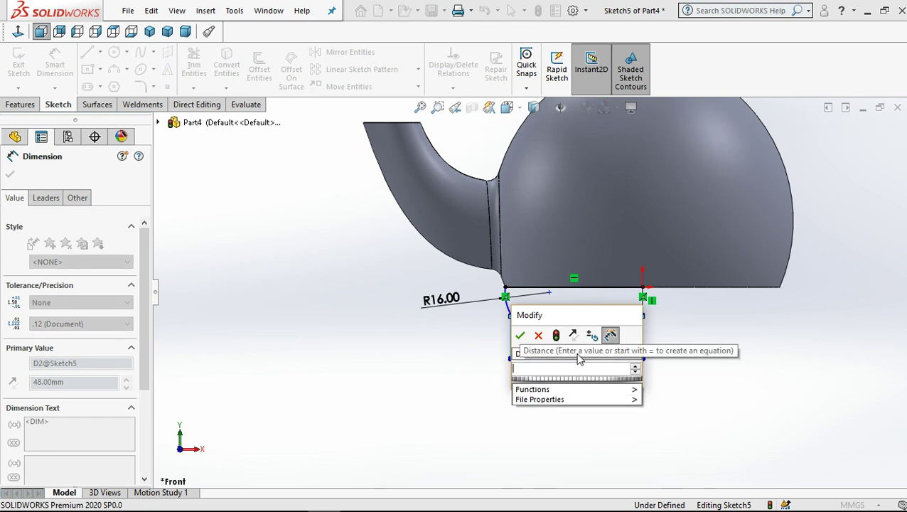
text(48)
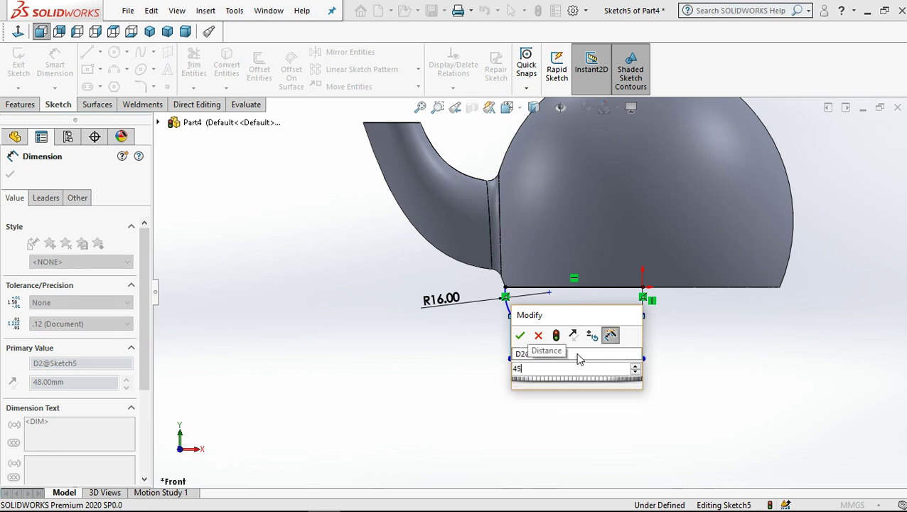
key(Return)
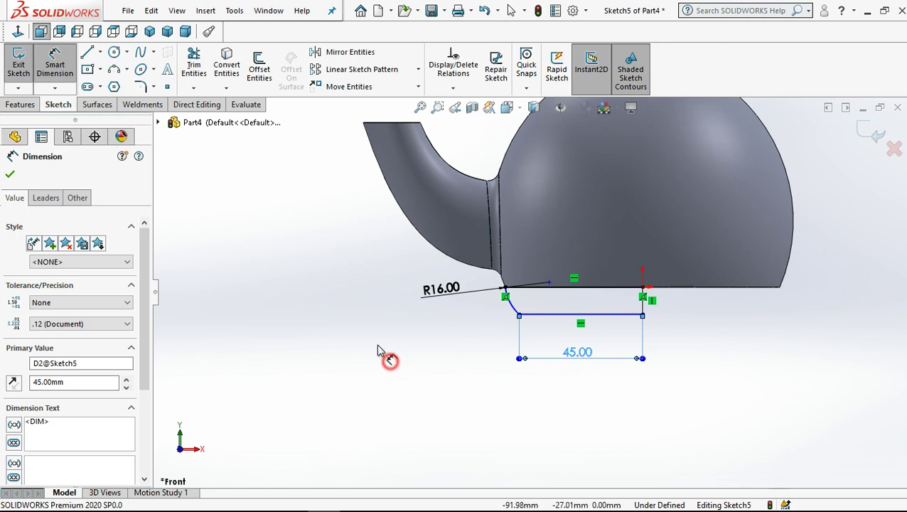
click(379, 347)
click(20, 104)
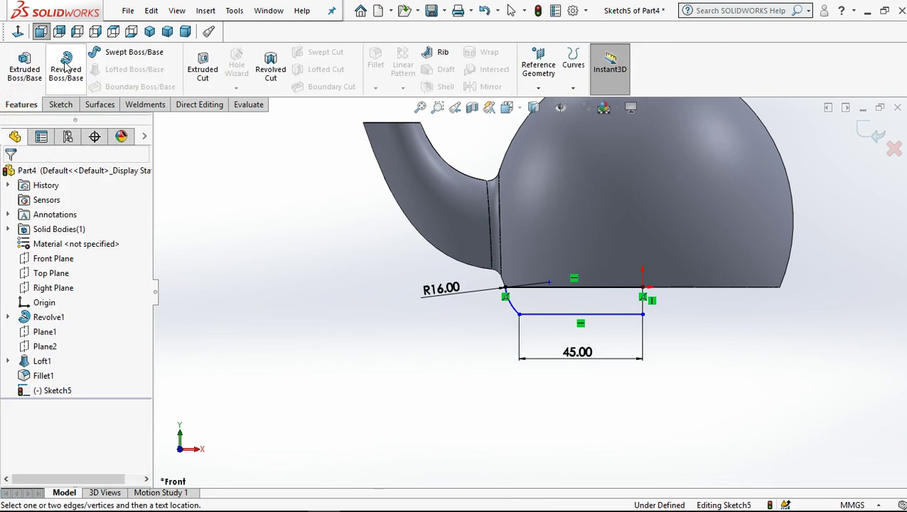
- Revolve Sketch5 360° about its top line, accepting automatic sketch closing, to create Revolve2
click(65, 65)
click(485, 267)
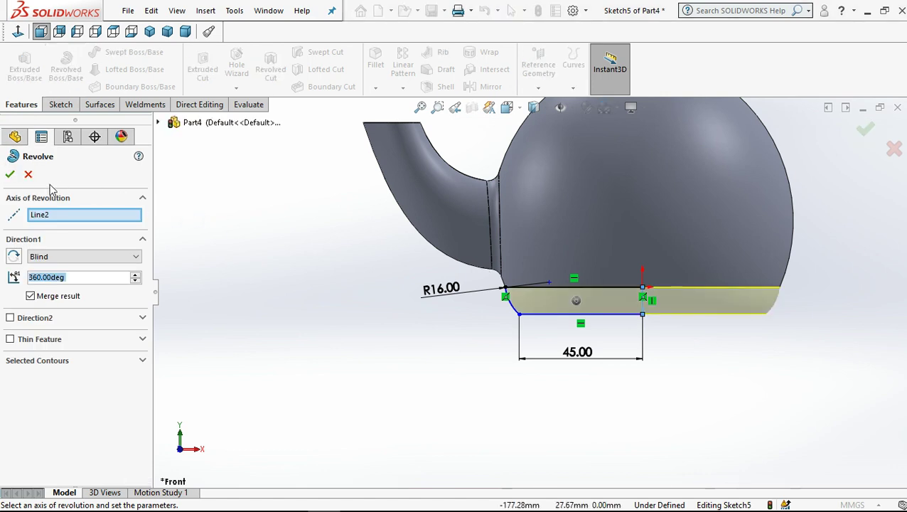
click(11, 174)
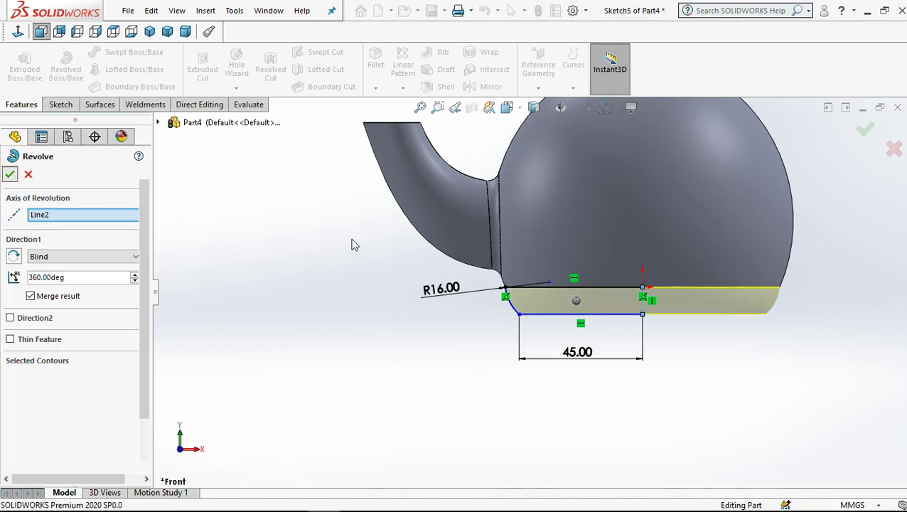
click(353, 242)
scroll(603, 304, up, 3)
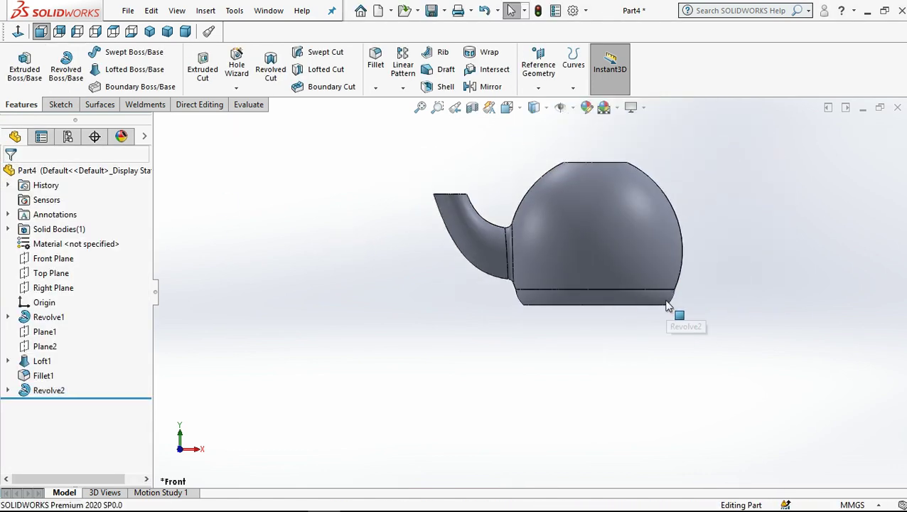
scroll(672, 297, down, 5)
scroll(603, 295, down, 3)
- Fillet the edge where the base ring meets the body with an 8 mm radius
click(822, 257)
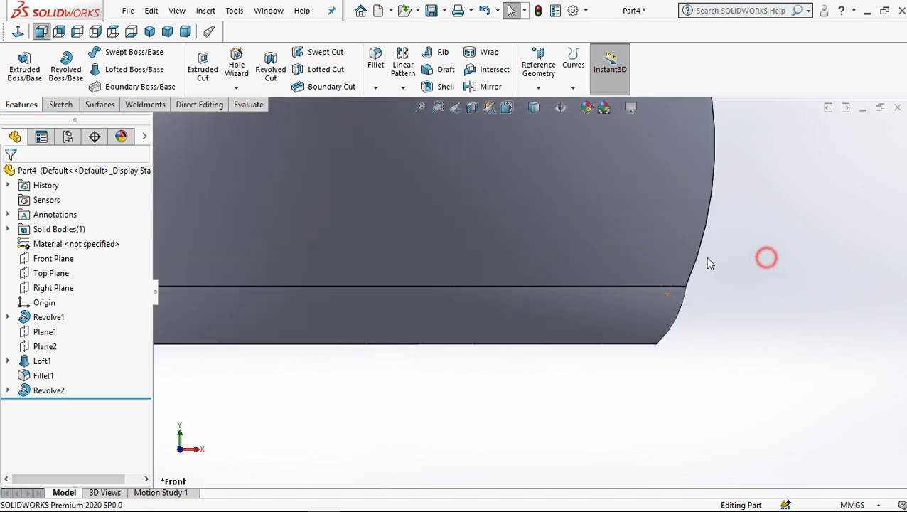
click(669, 291)
click(737, 289)
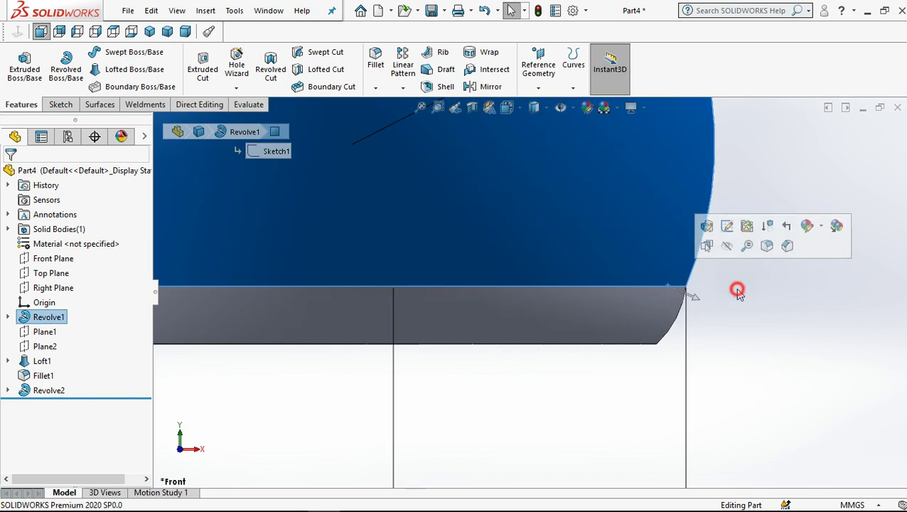
click(679, 291)
click(745, 289)
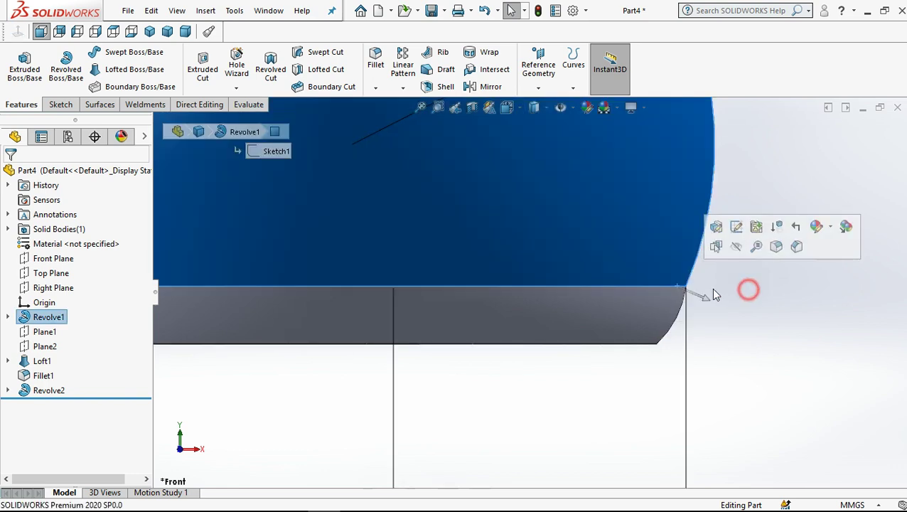
click(673, 288)
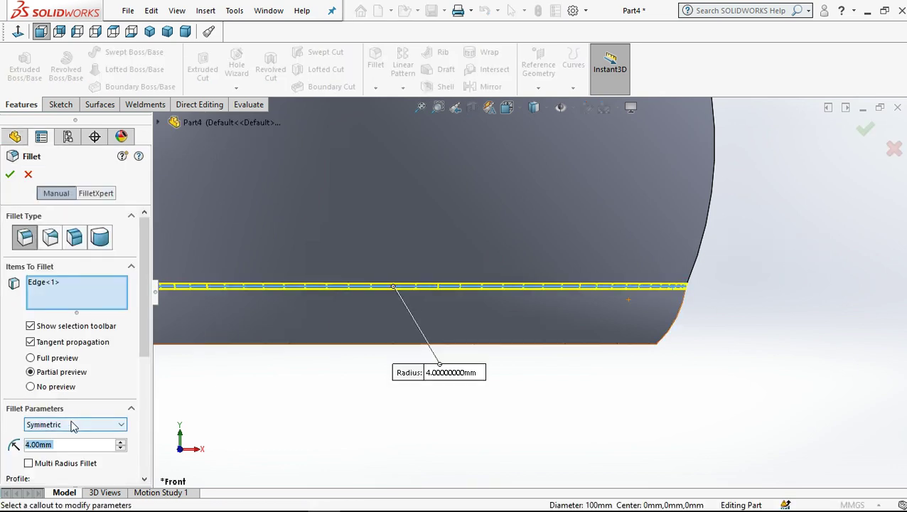
text(6)
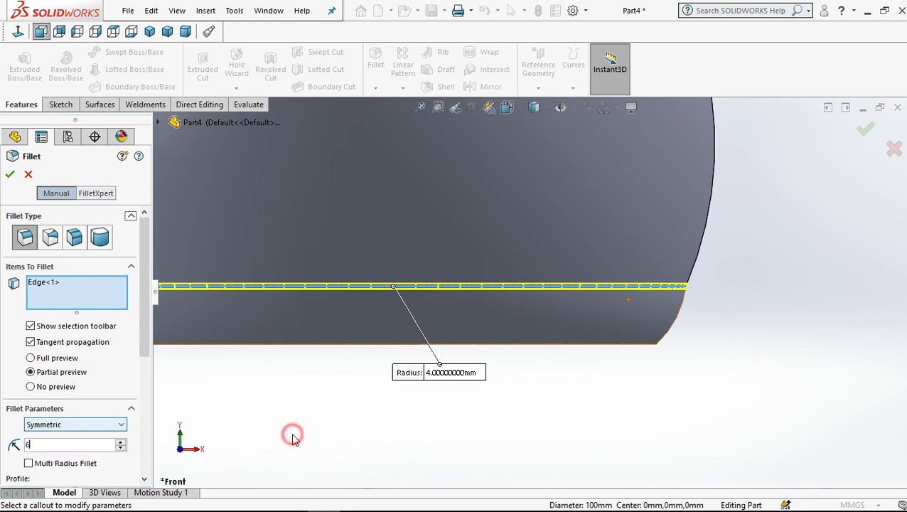
key(Return)
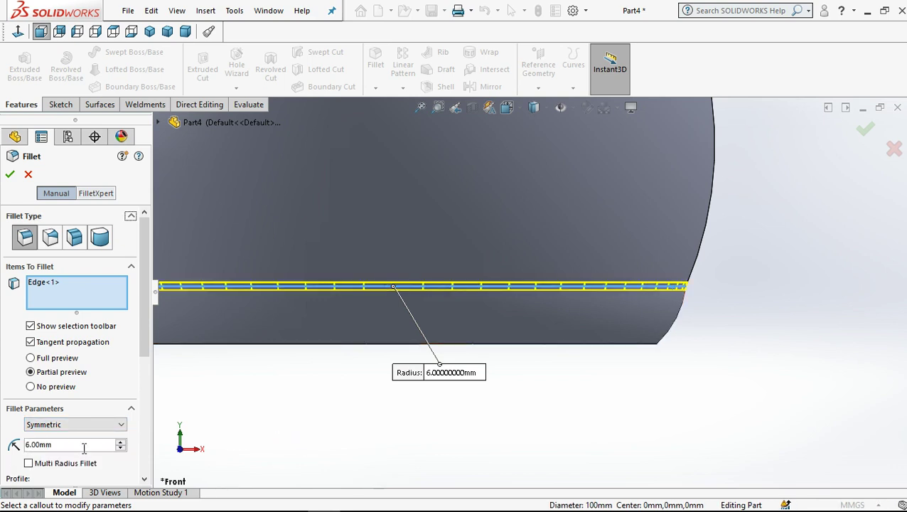
text(8)
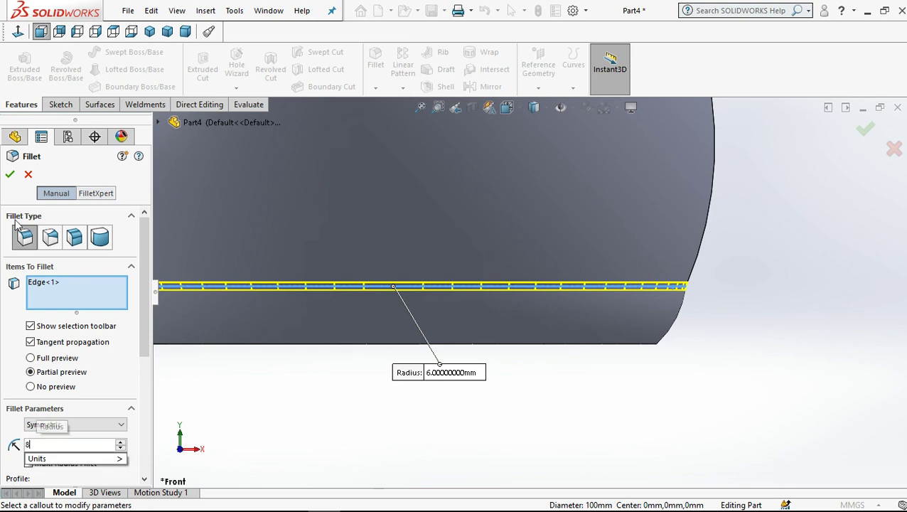
key(Return)
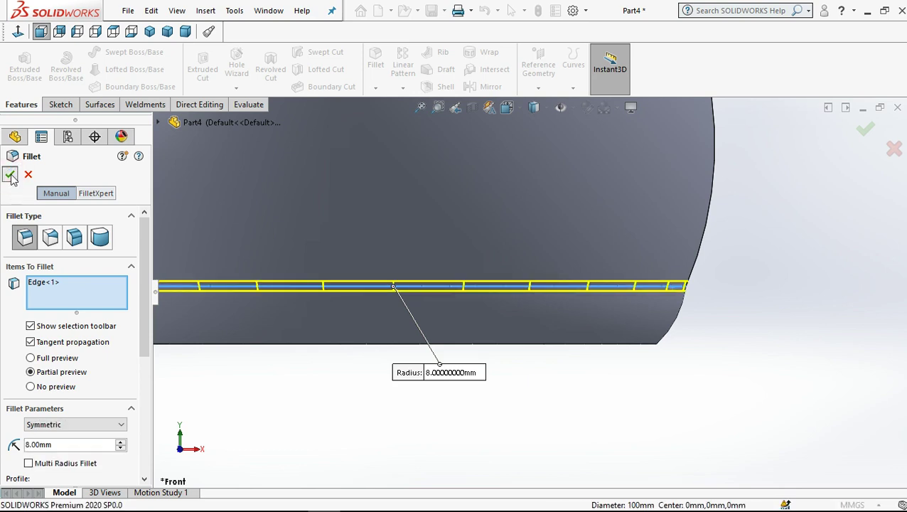
click(10, 175)
- Orbit the teapot to inspect it, then return to the standard front view
scroll(414, 271, up, 3)
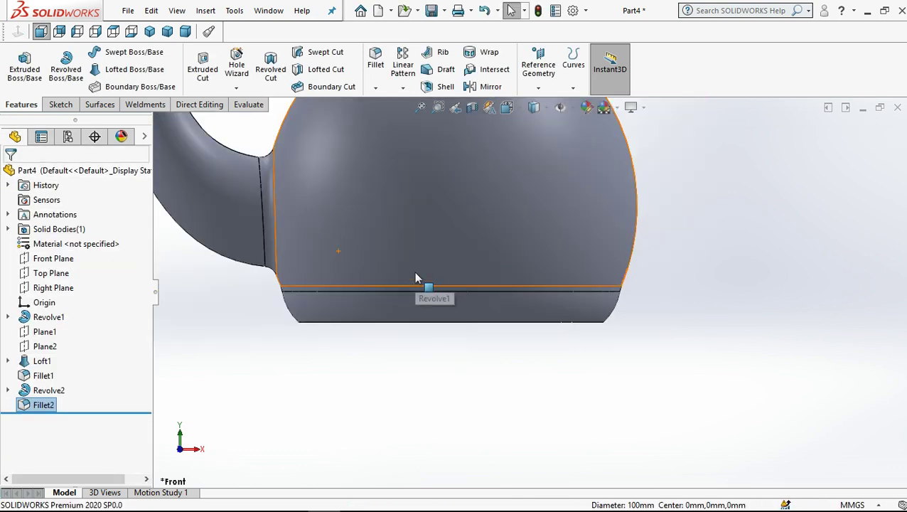
scroll(414, 272, up, 2)
click(322, 368)
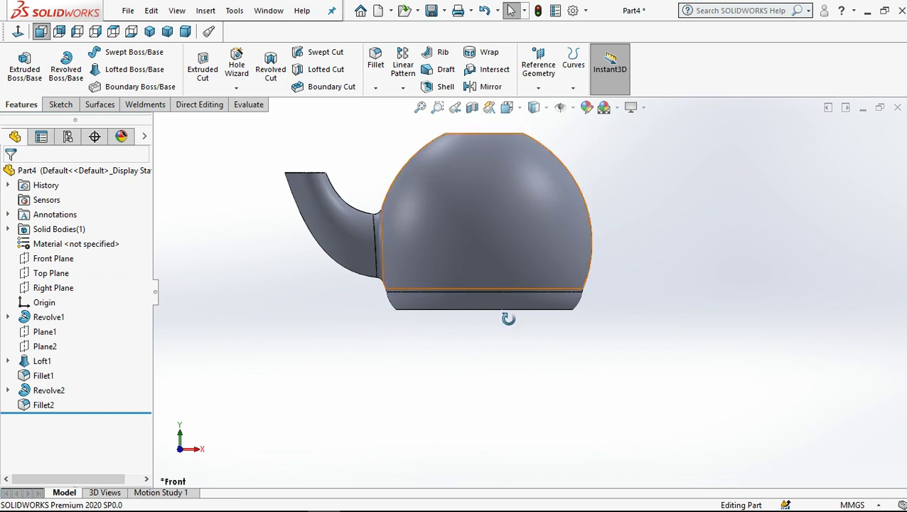
mouse_move(507, 318)
middle_down()
mouse_move(489, 286)
mouse_move(525, 314)
middle_up()
key(ctrl+1)
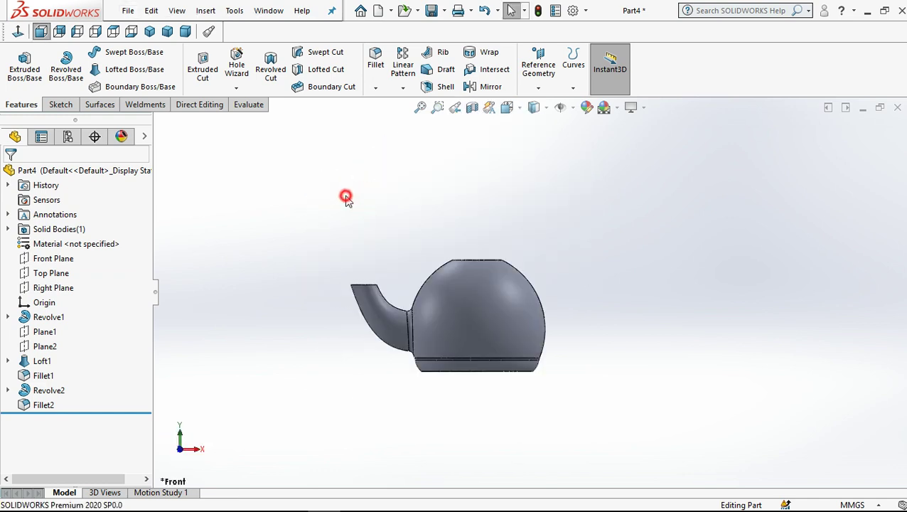
- Start a Front Plane sketch and draw a circle to the right of the teapot body
click(39, 259)
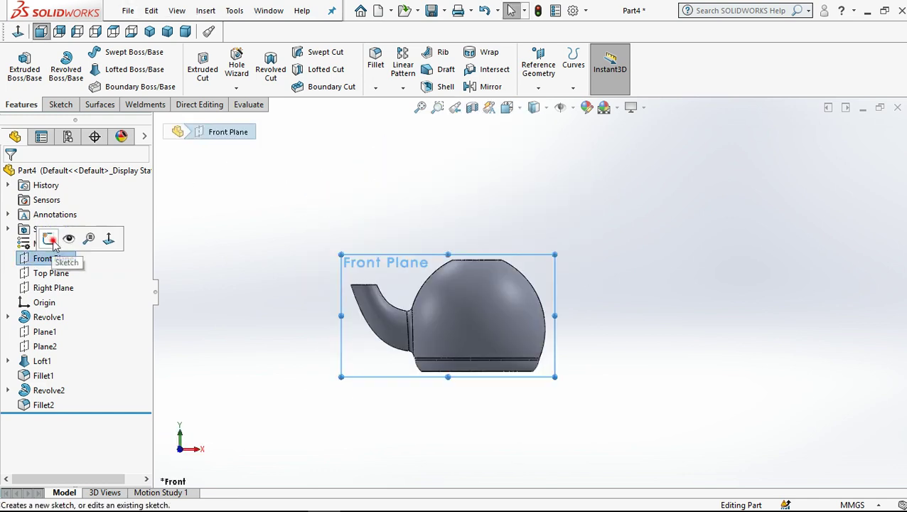
click(48, 238)
scroll(500, 308, down, 3)
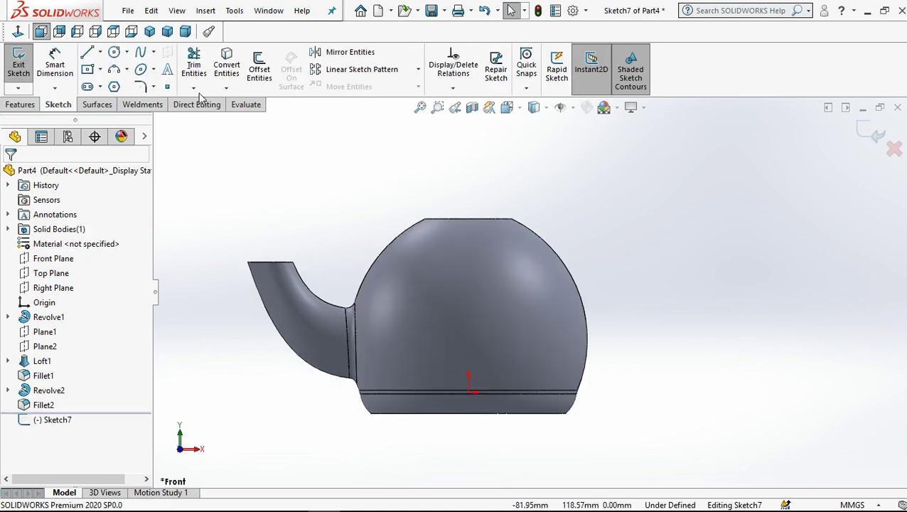
click(645, 256)
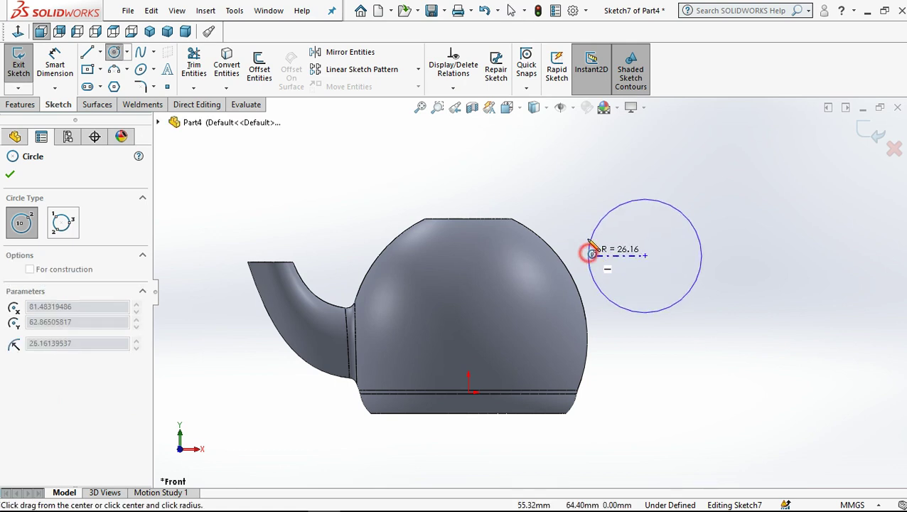
click(588, 253)
click(511, 10)
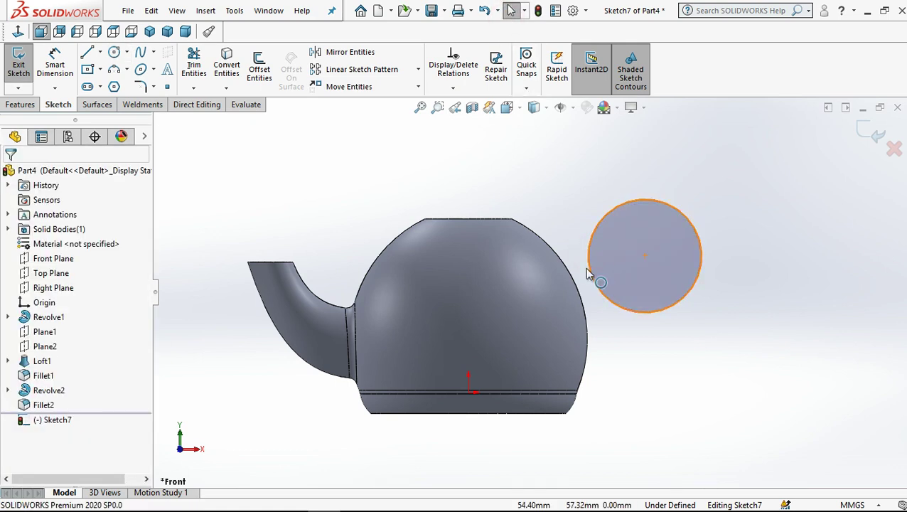
- Make the circle tangent to the pot's silhouette edge
click(587, 264)
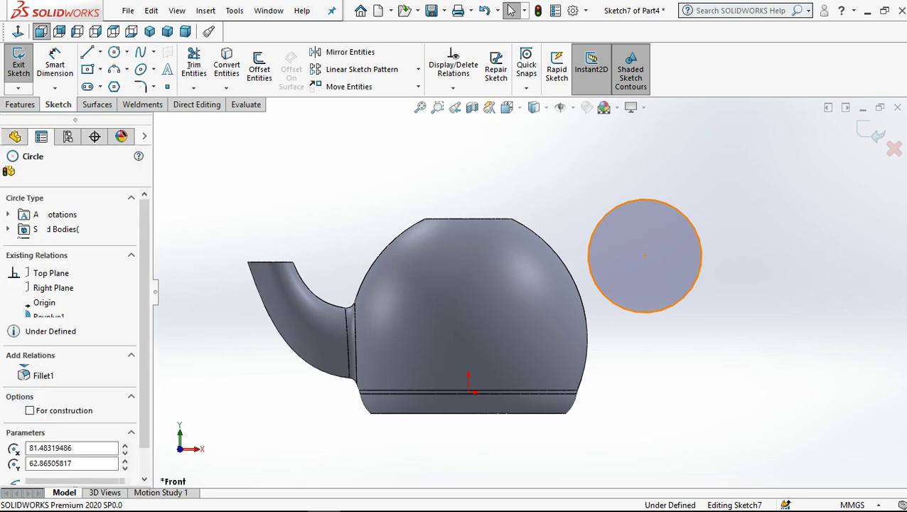
click(573, 279)
ctrl+click(574, 282)
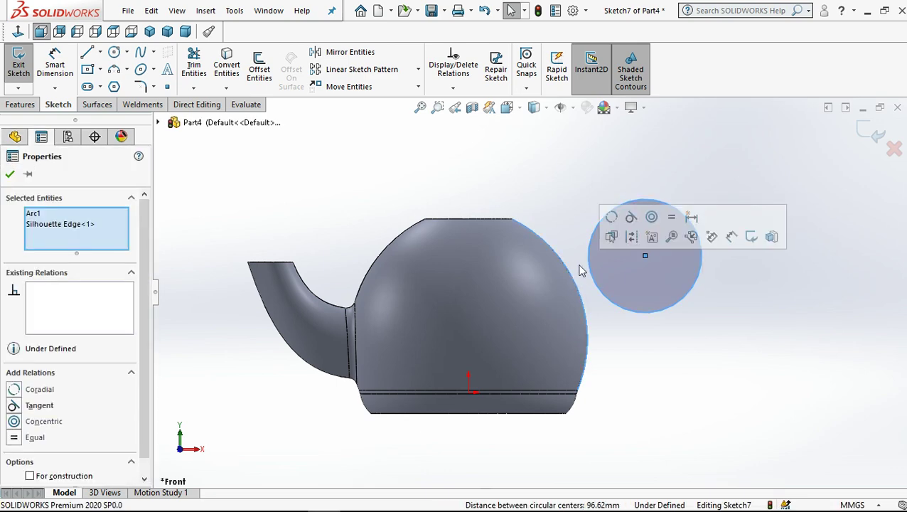
click(630, 218)
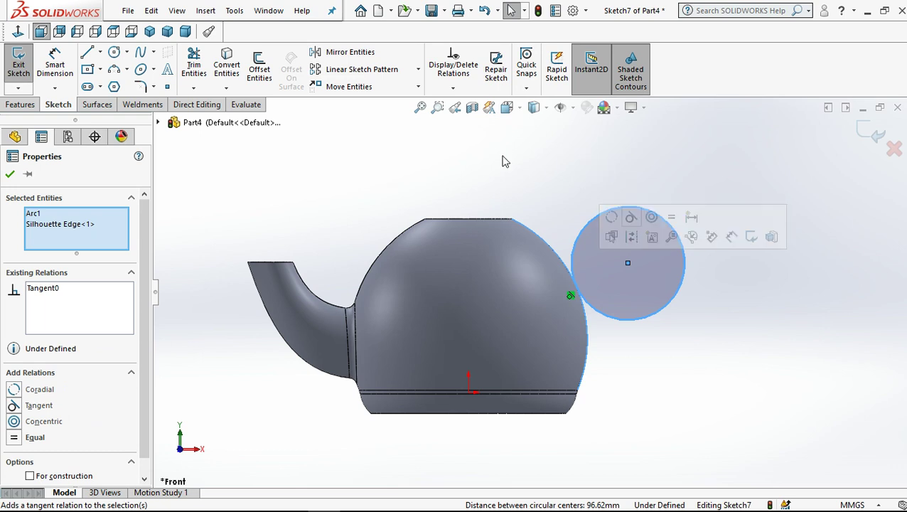
click(8, 174)
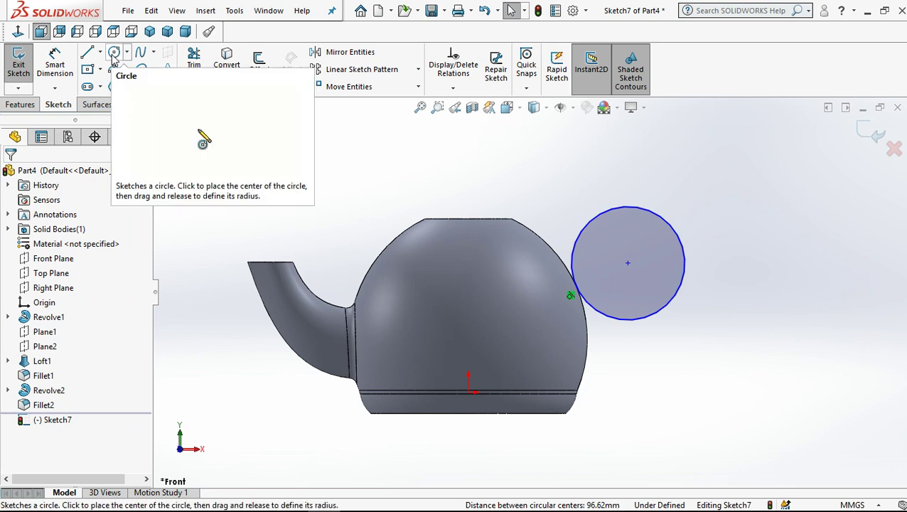
- Draw a smaller circle below the first and a line connecting the two circles
click(113, 56)
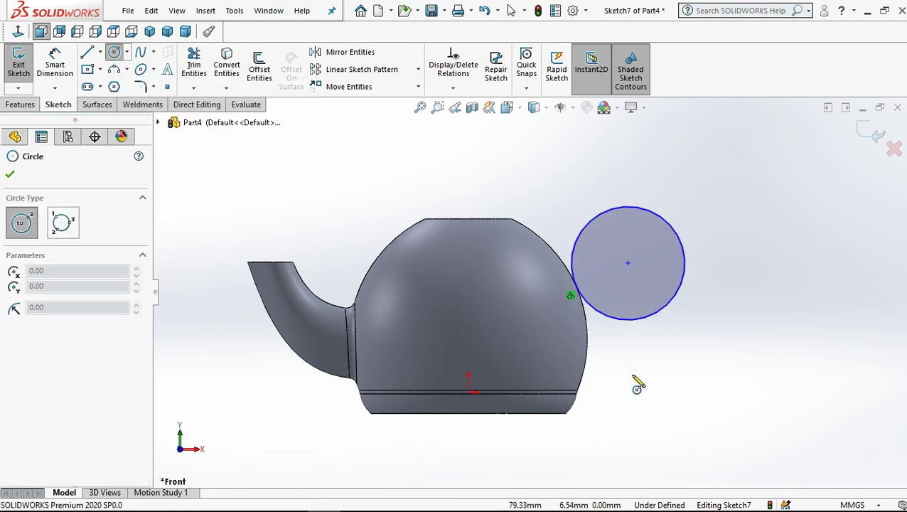
click(628, 363)
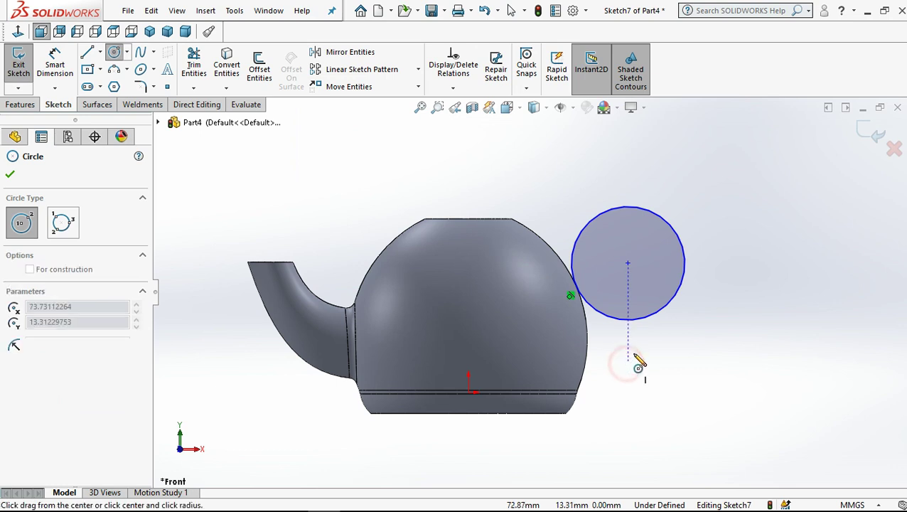
click(652, 345)
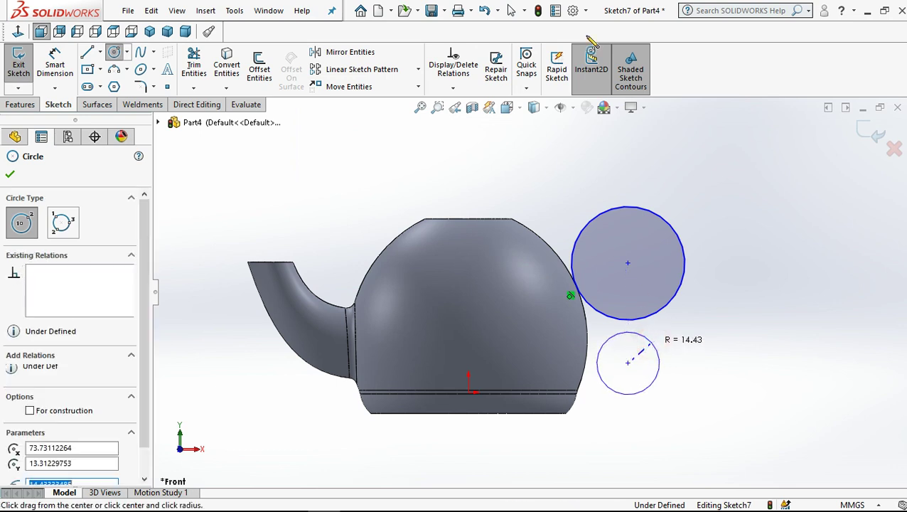
click(510, 12)
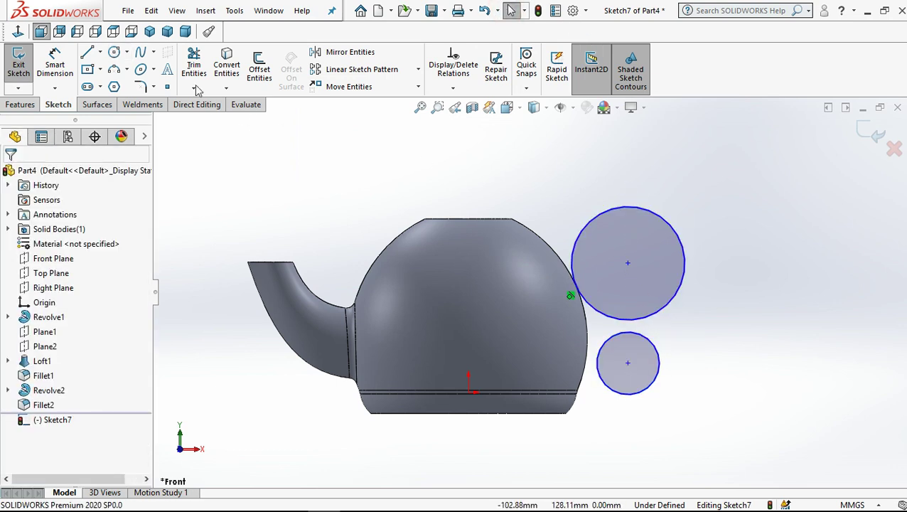
click(87, 52)
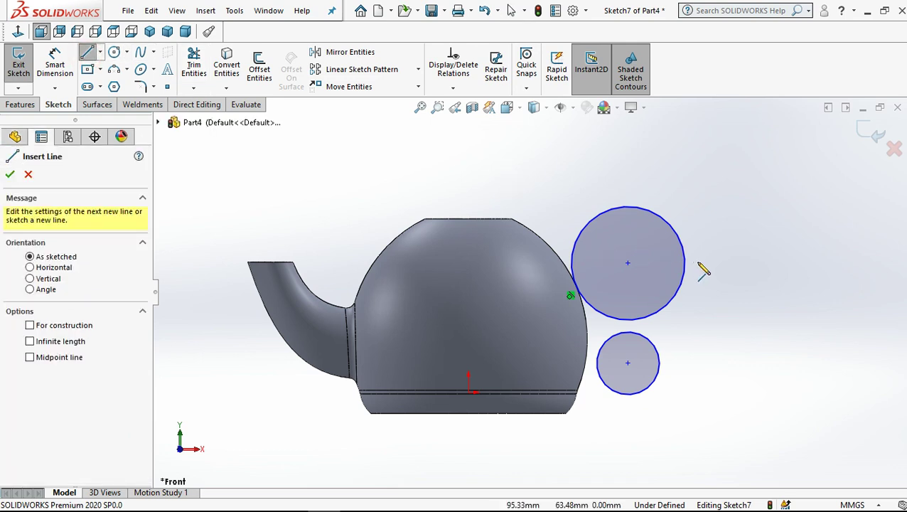
click(681, 281)
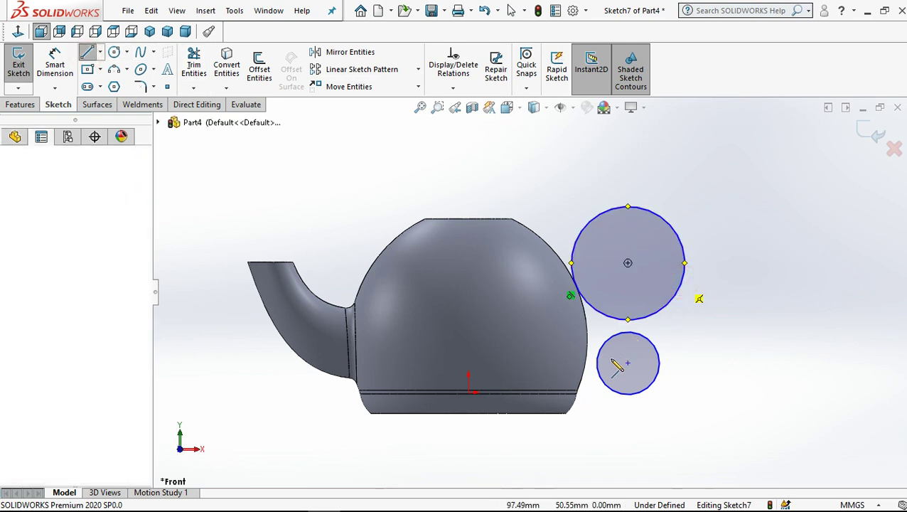
click(610, 337)
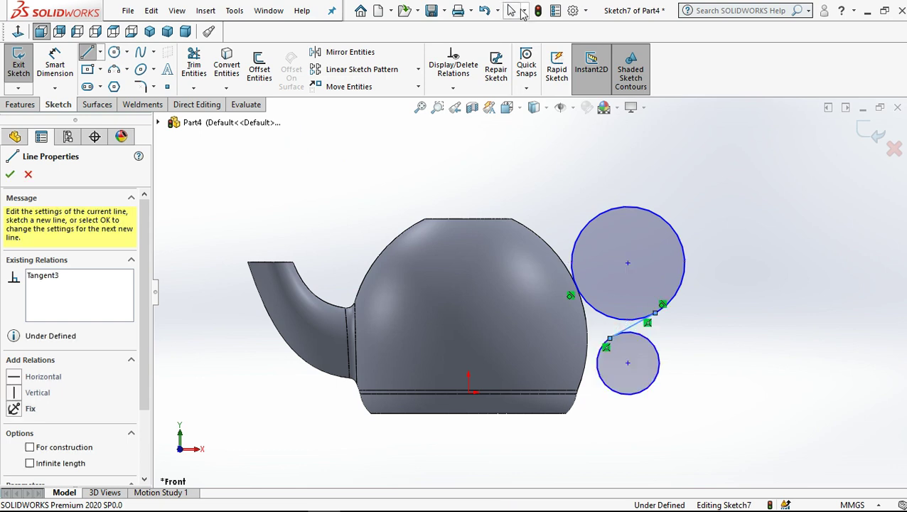
click(511, 12)
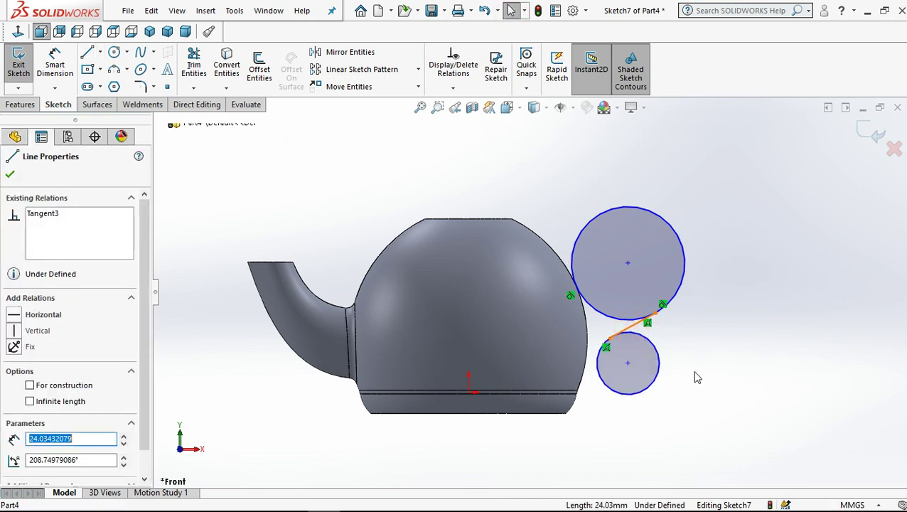
- Make the connecting line tangent to the small circle
click(661, 366)
ctrl+click(633, 325)
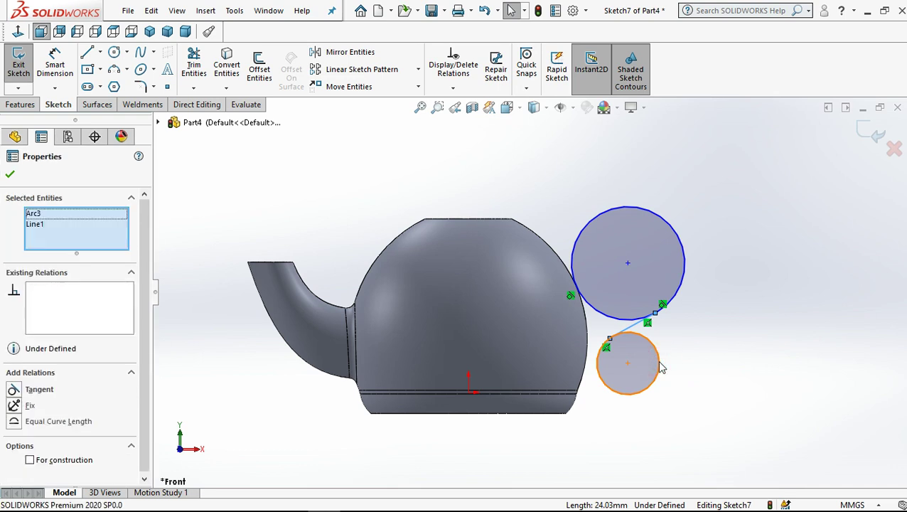
click(698, 304)
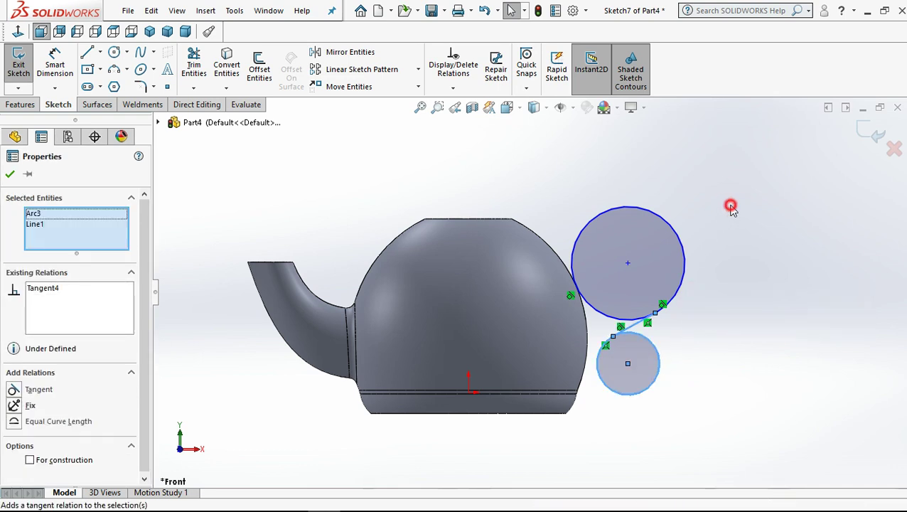
click(735, 211)
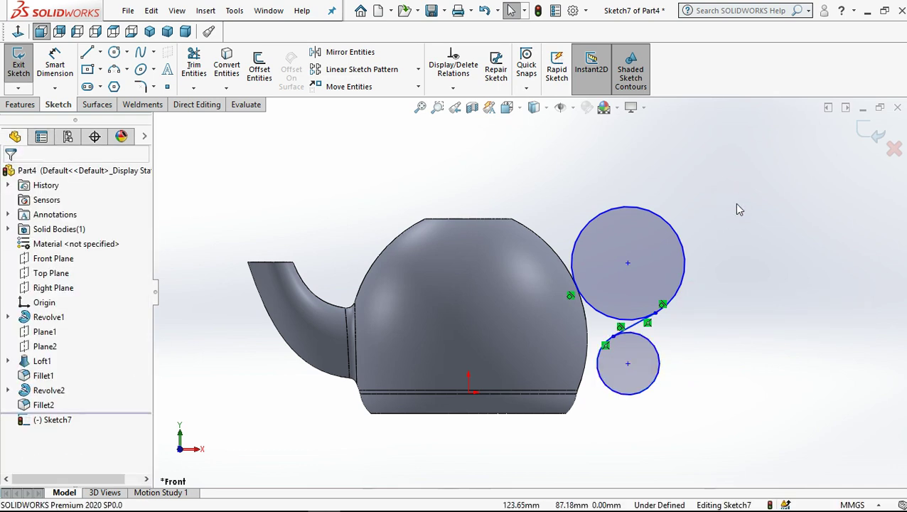
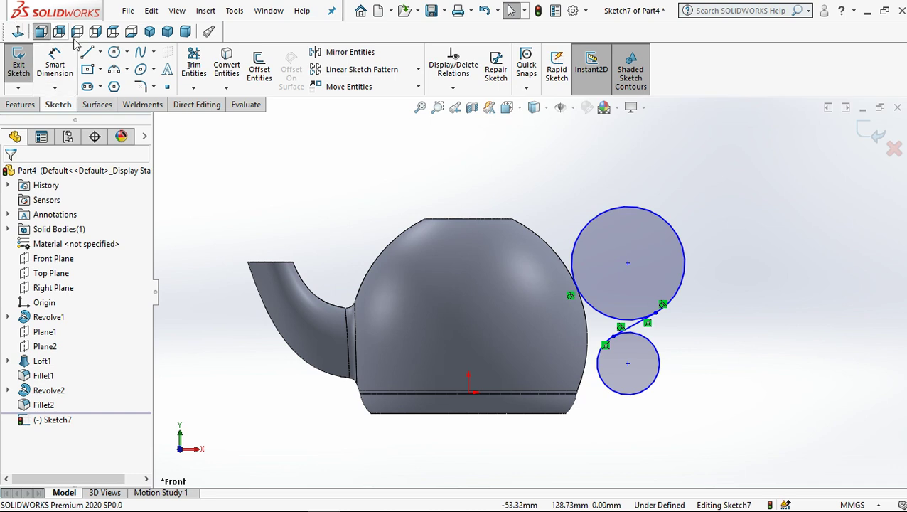
- Give the large sketch circle a Ø47 mm dimension and the small circle Ø28 mm
click(57, 63)
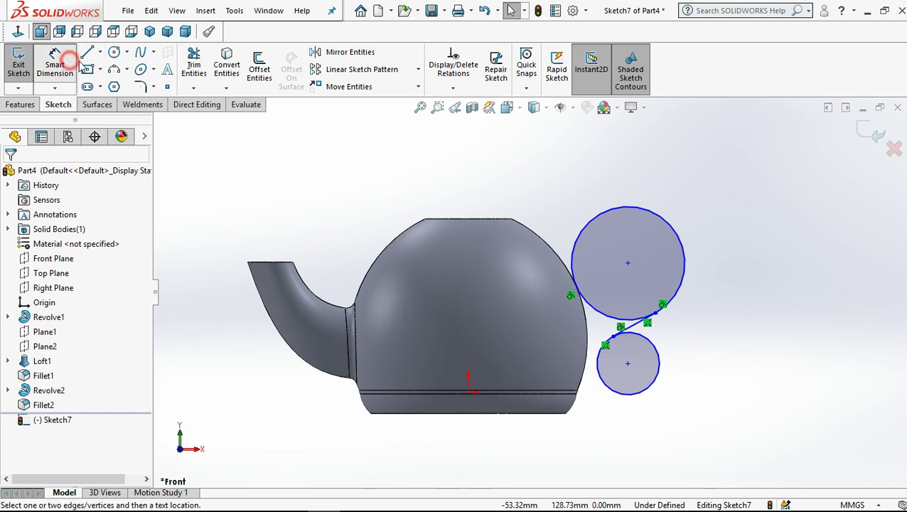
click(631, 206)
click(644, 164)
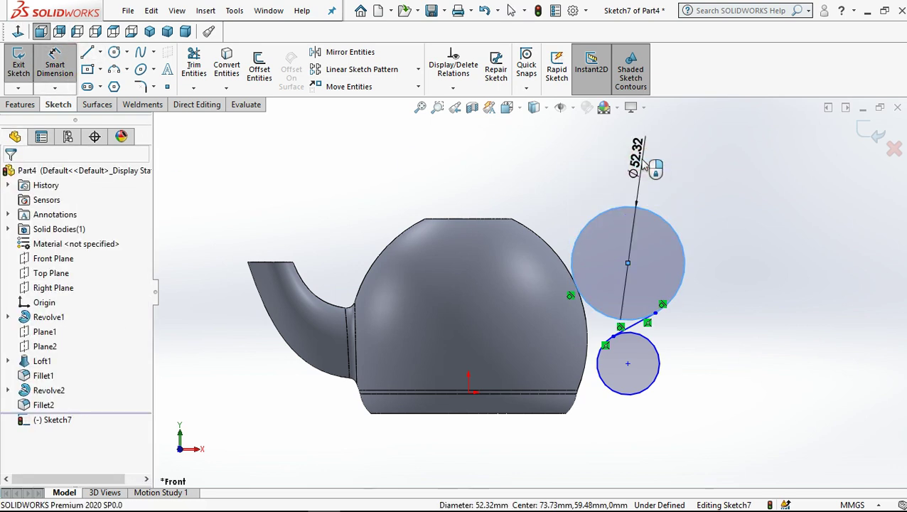
click(644, 164)
text(47)
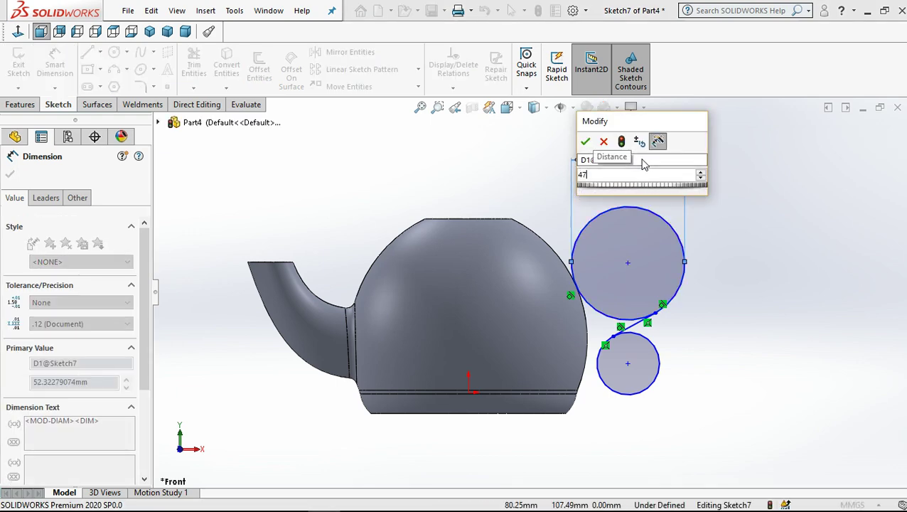
key(Return)
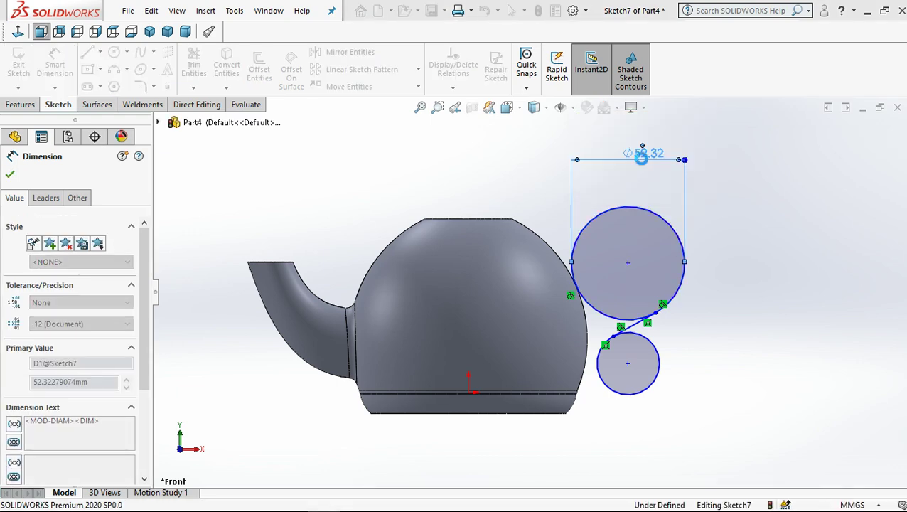
click(699, 164)
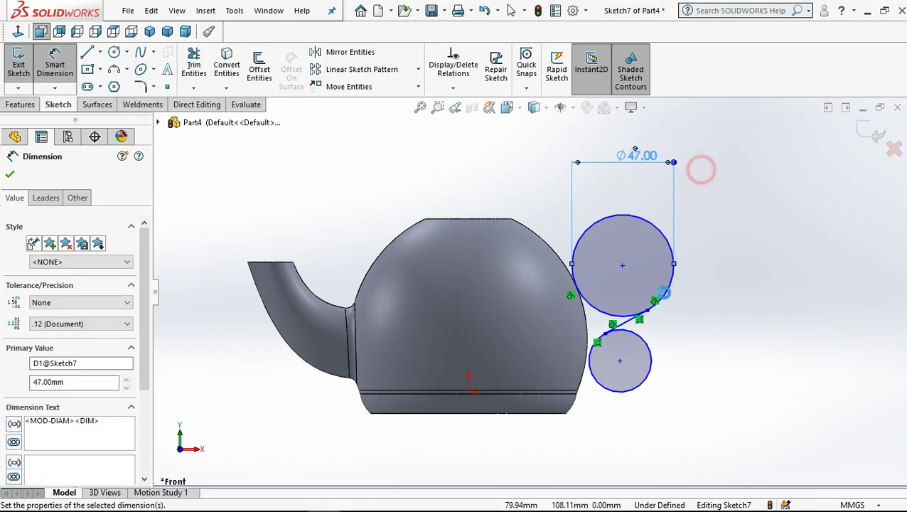
click(650, 356)
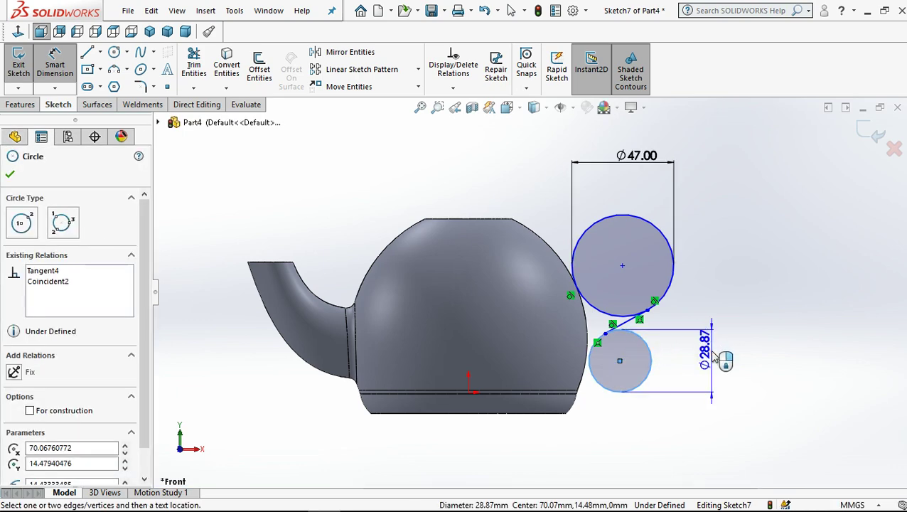
click(715, 359)
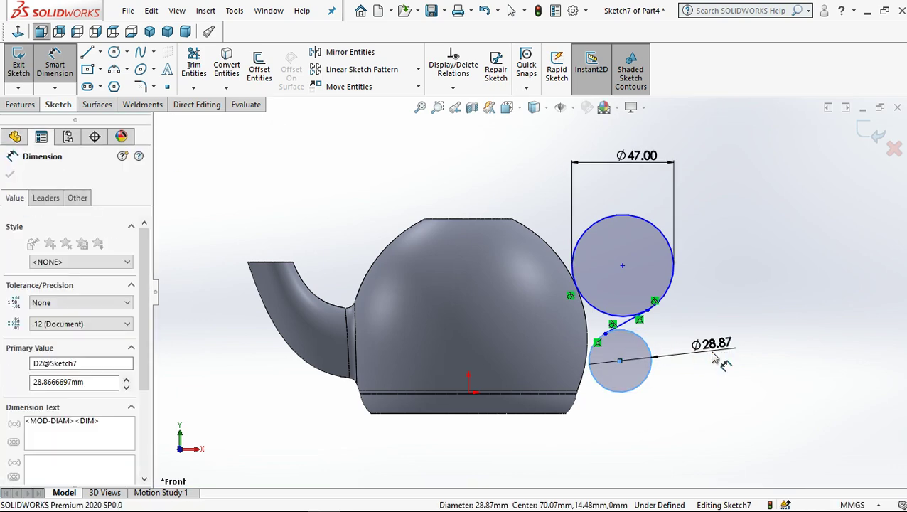
text(28)
key(Return)
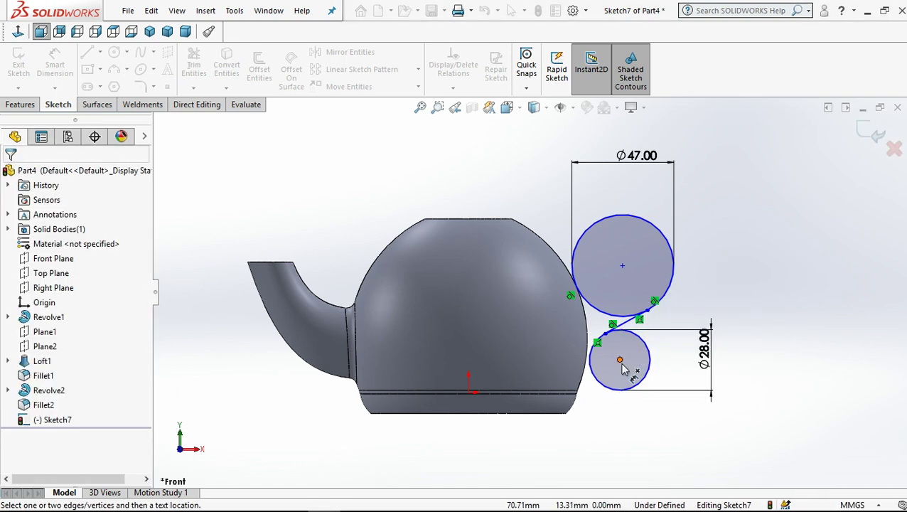
- Dimension both circle centres 70 mm from the origin
click(619, 359)
click(469, 392)
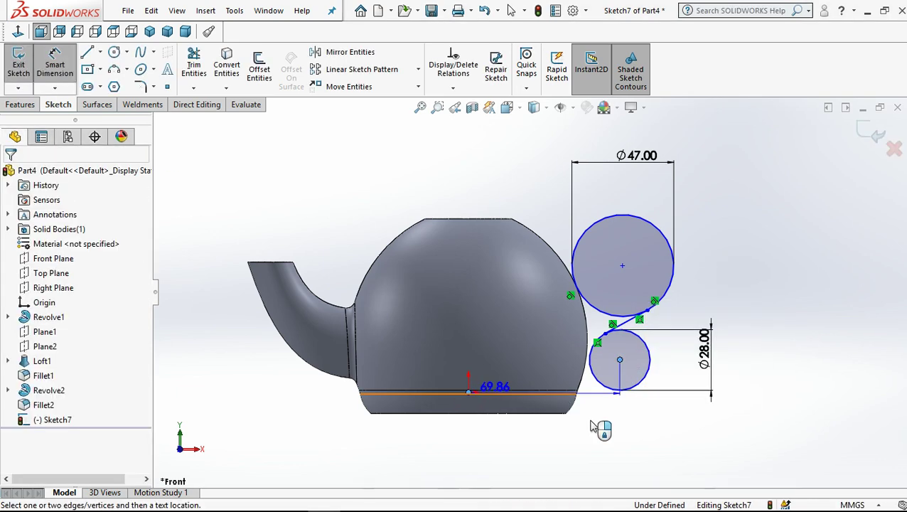
click(589, 448)
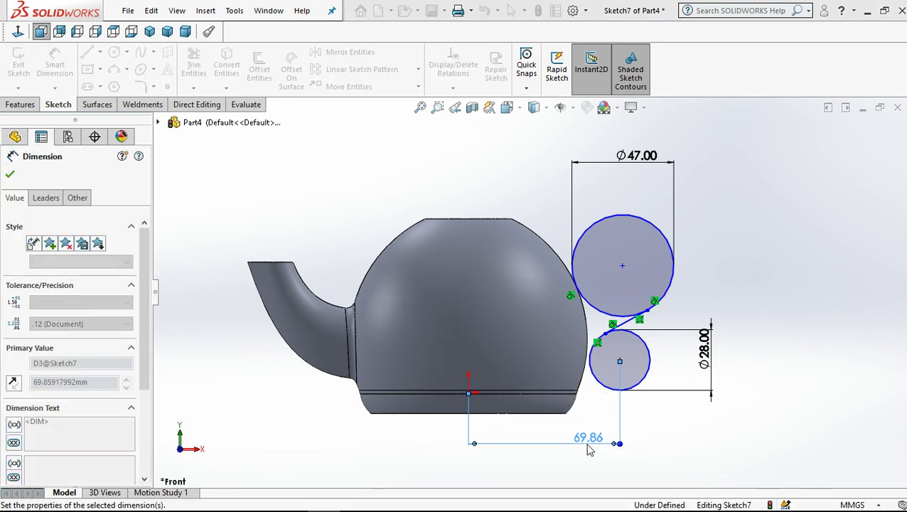
text(70)
key(Return)
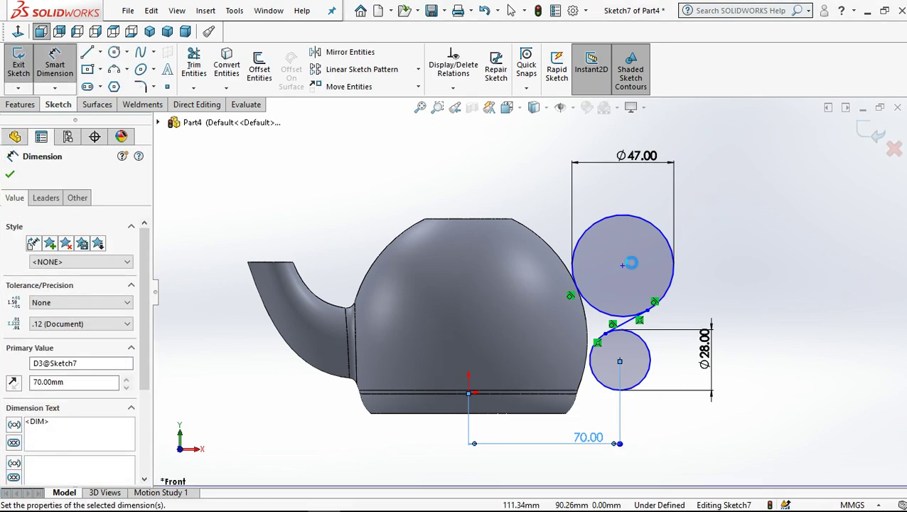
key(Escape)
click(622, 266)
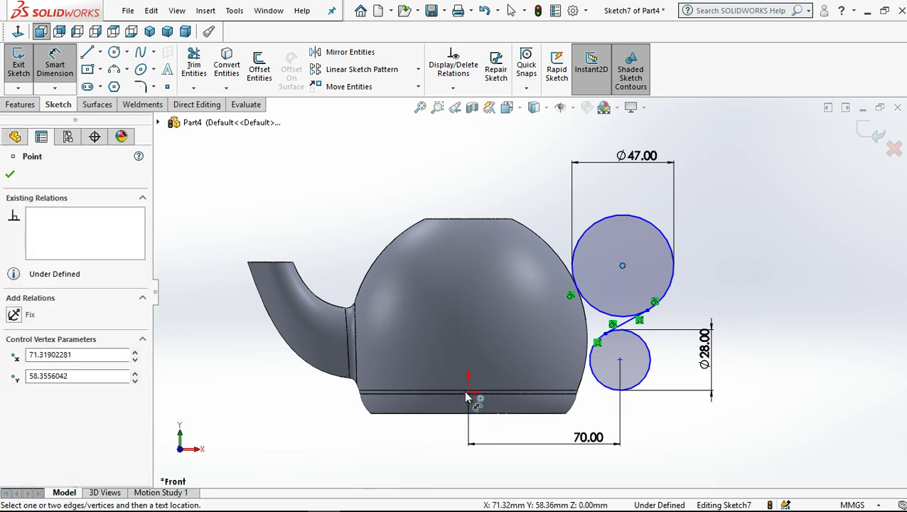
click(468, 393)
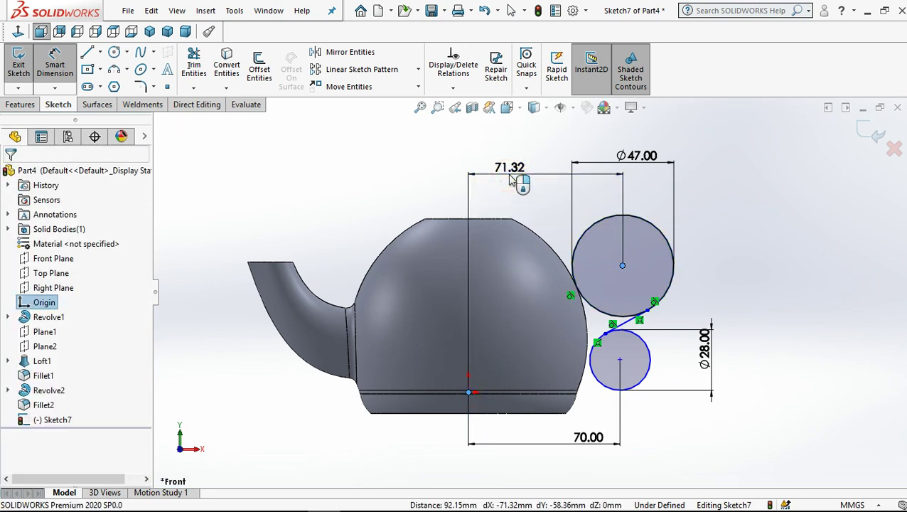
click(511, 181)
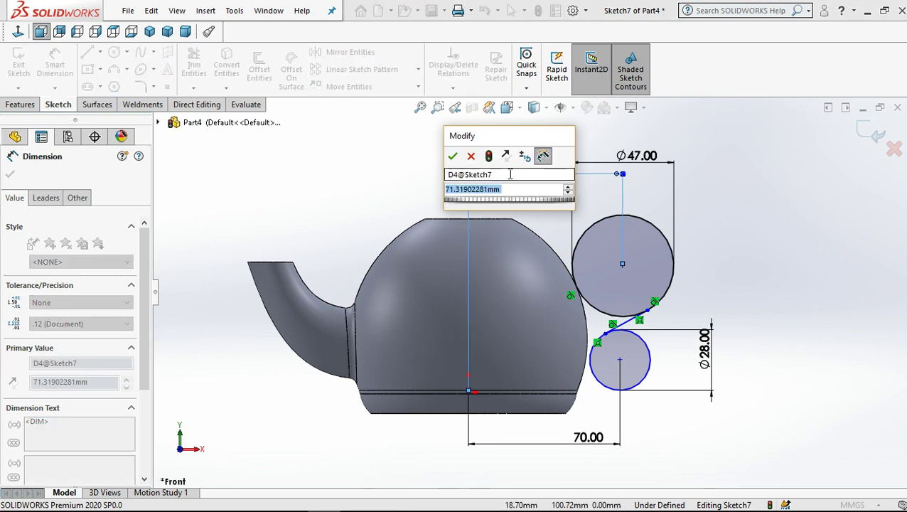
text(70)
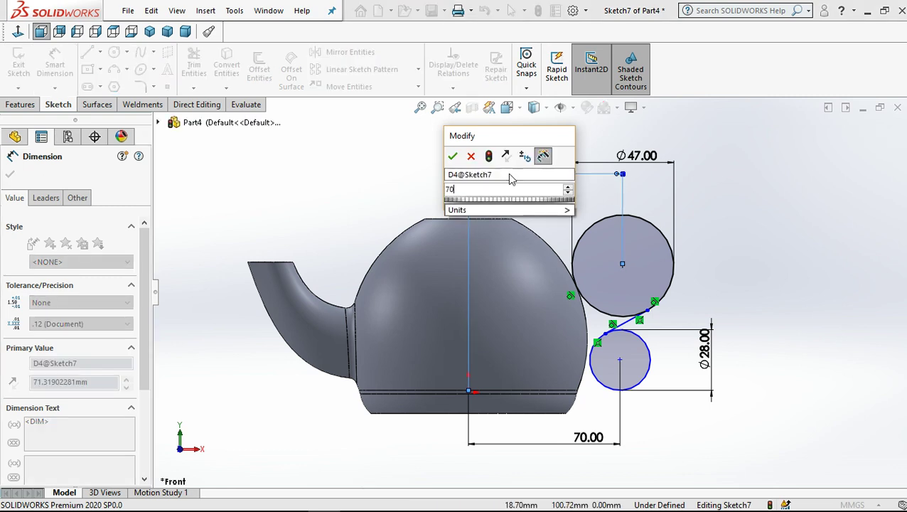
key(Escape)
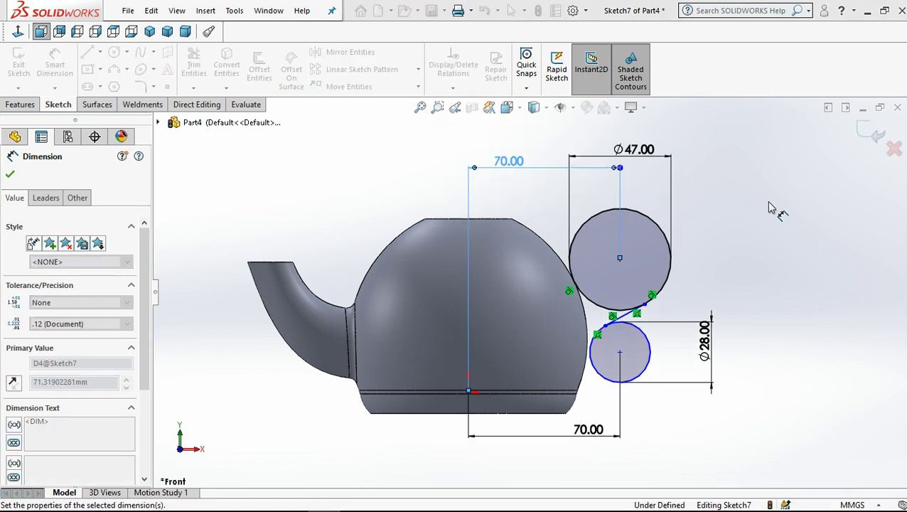
click(759, 206)
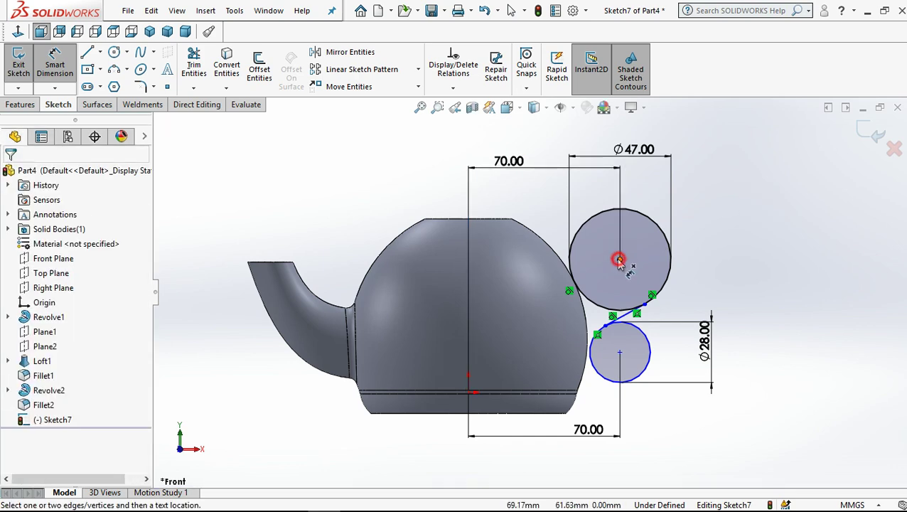
- Space the circle centres 44 mm apart vertically and change the lower 70 mm offset to 74 mm
click(620, 352)
click(620, 259)
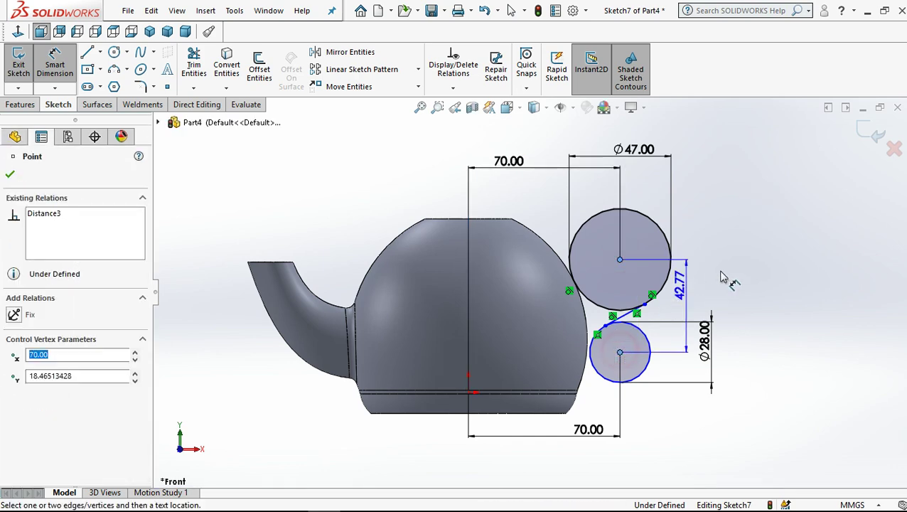
click(753, 295)
double_click(743, 292)
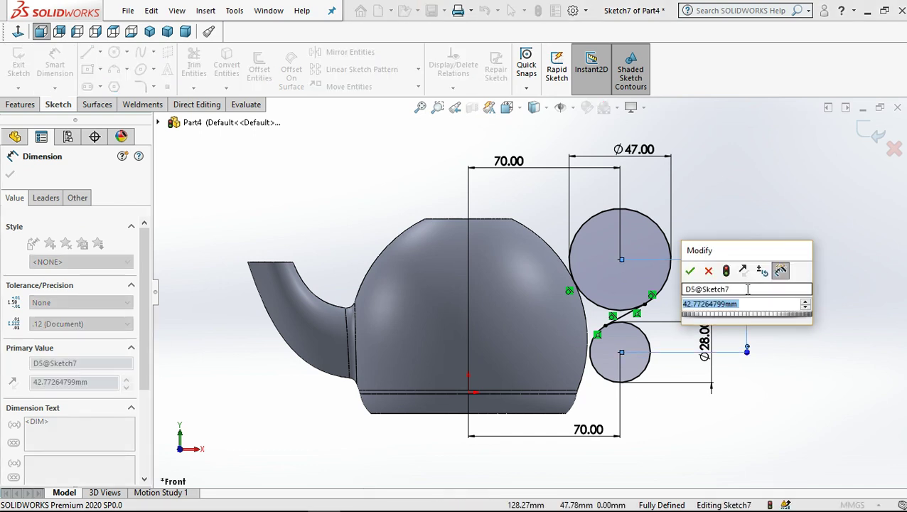
key(Escape)
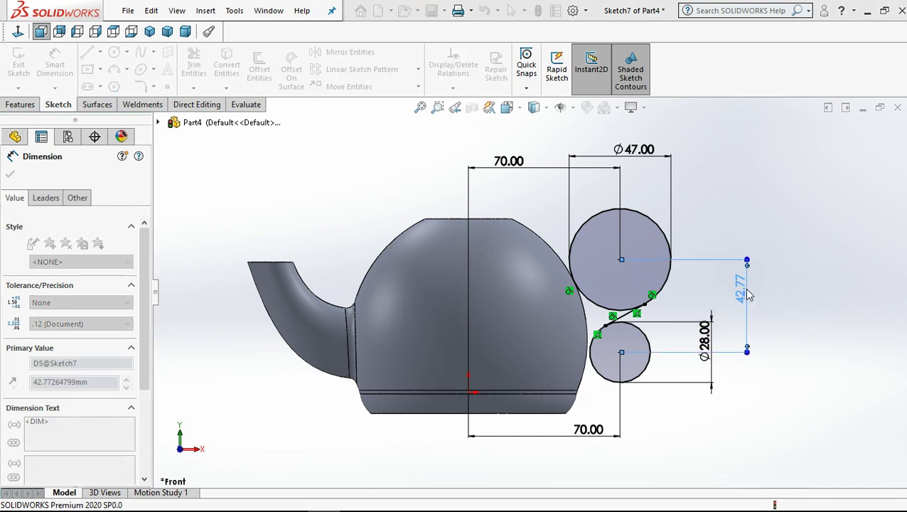
click(743, 188)
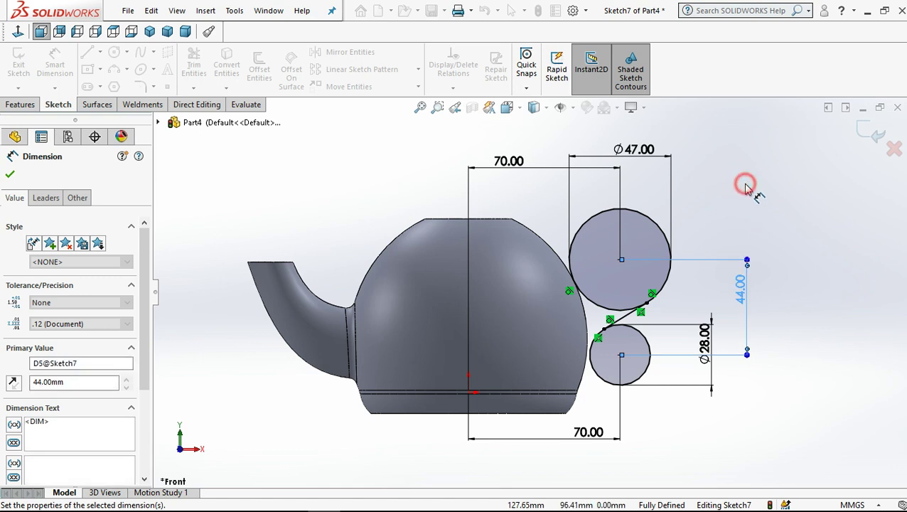
click(588, 435)
double_click(588, 436)
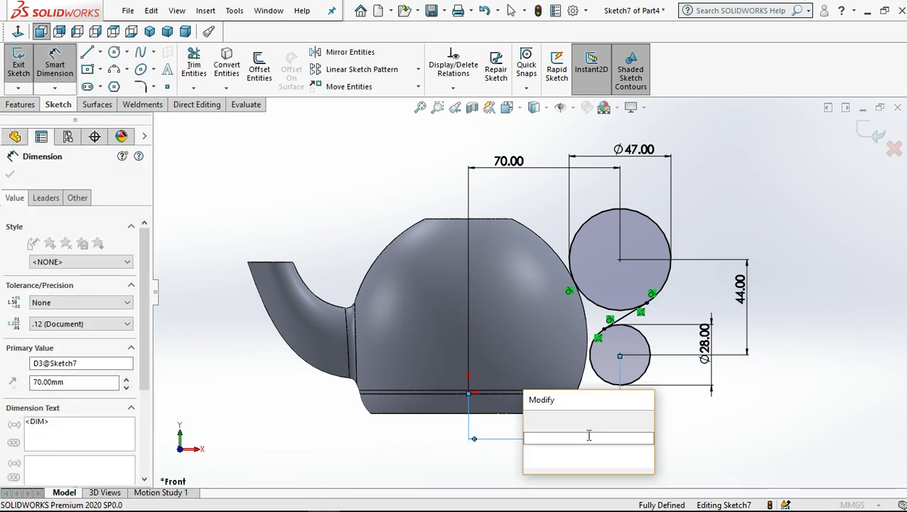
text(74)
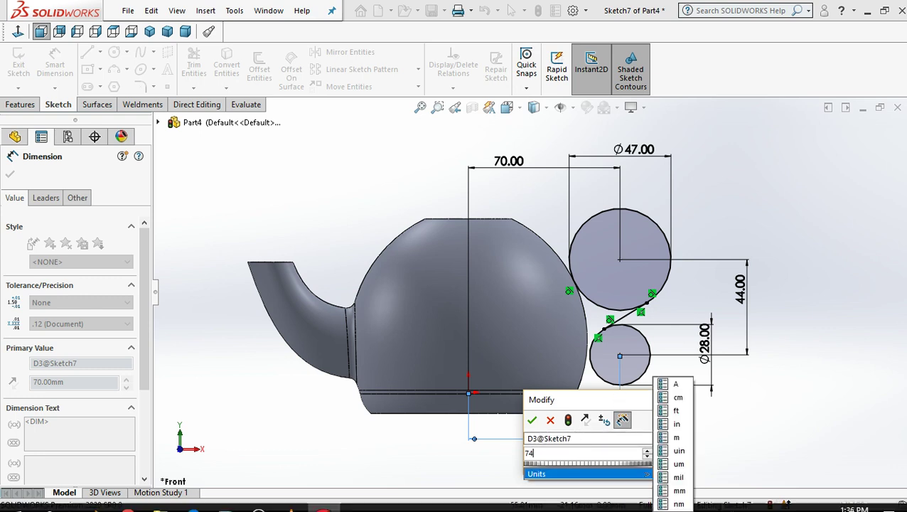
click(551, 420)
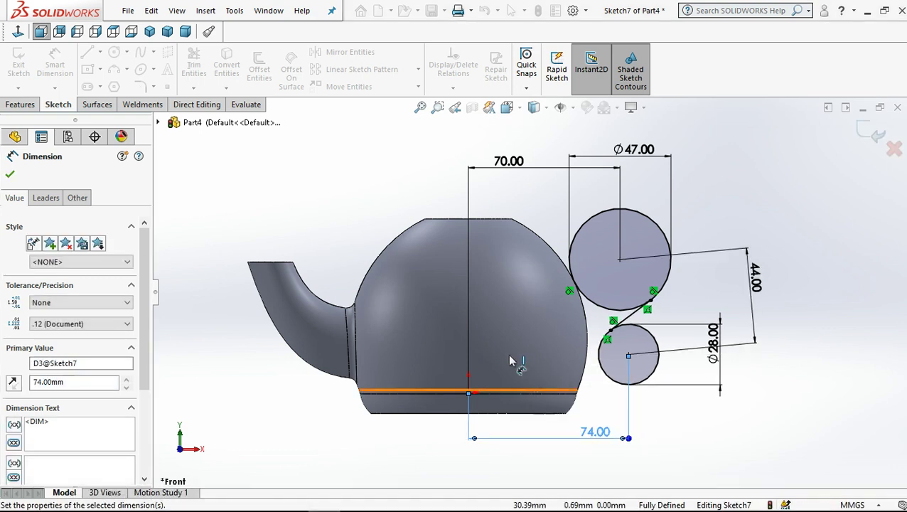
click(358, 206)
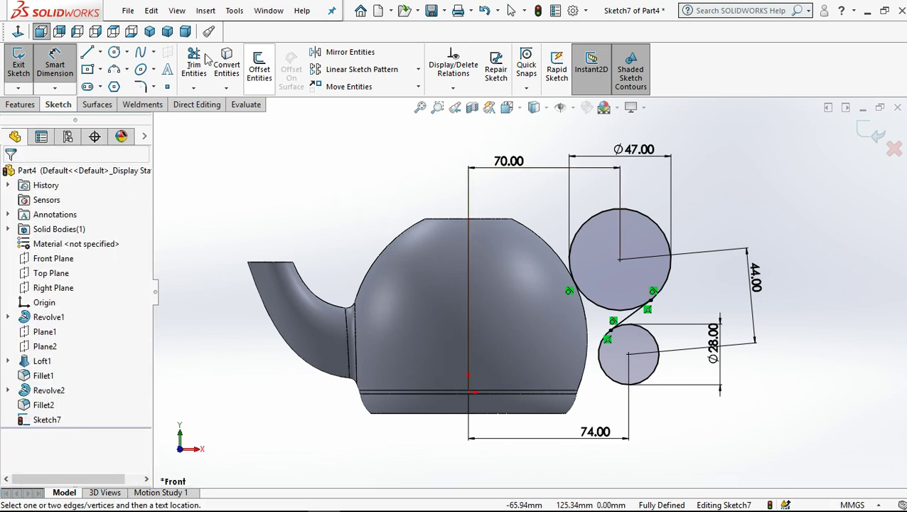
- Draw a radius line from the large circle's centre and a line out from the small circle's centre
click(88, 54)
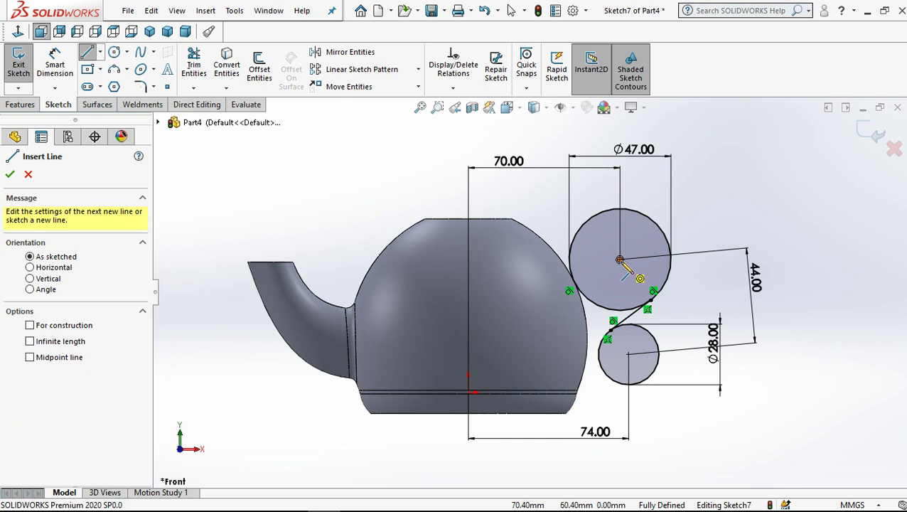
click(620, 259)
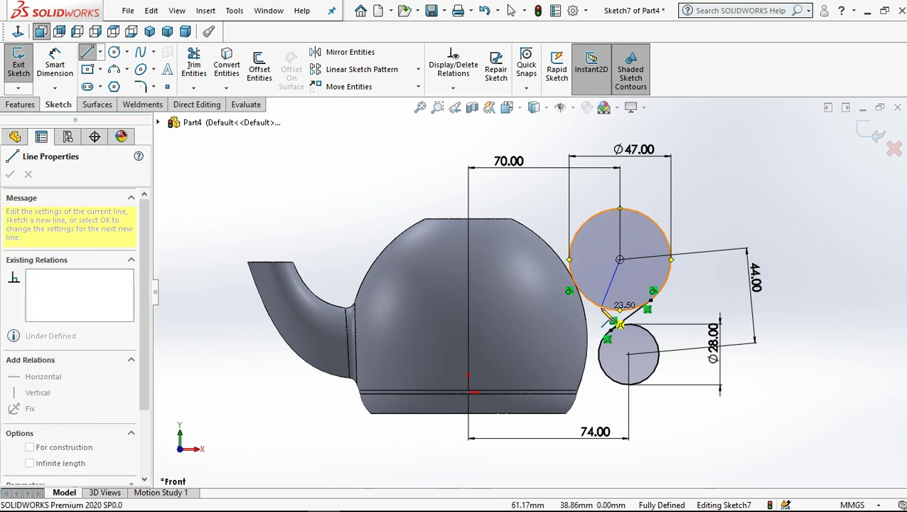
click(601, 306)
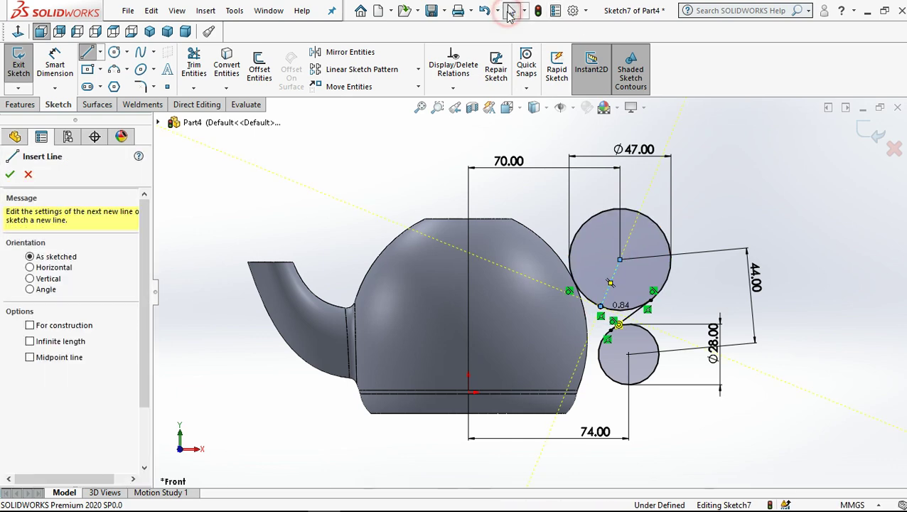
click(511, 11)
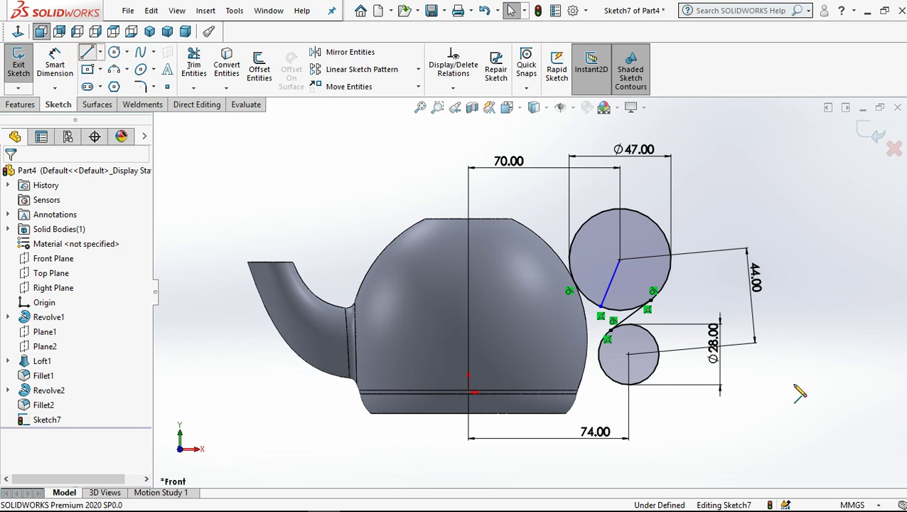
key(l)
click(629, 355)
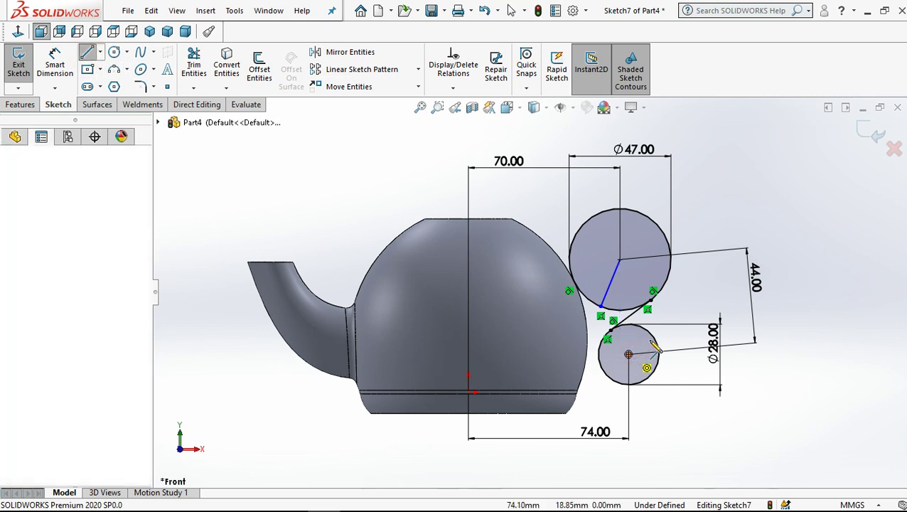
click(658, 346)
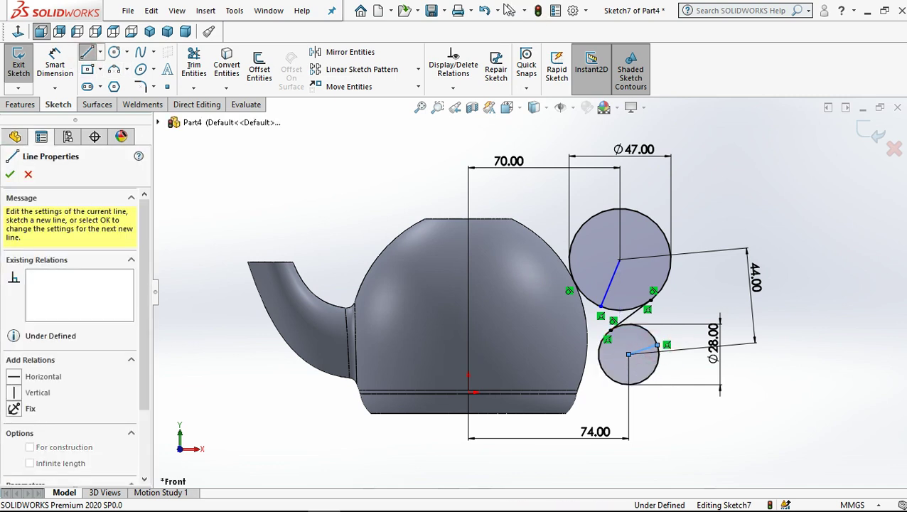
key(Escape)
- Dimension the angle between the two lines as 50°
click(54, 63)
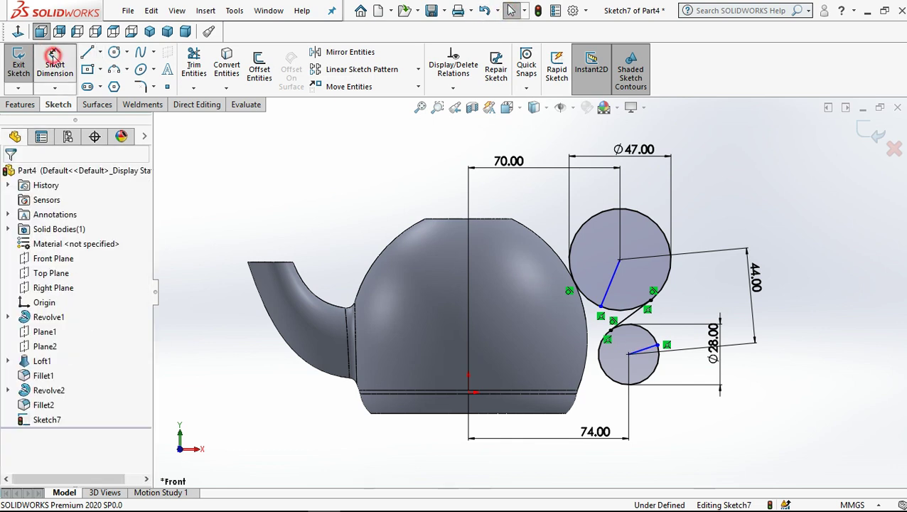
click(613, 278)
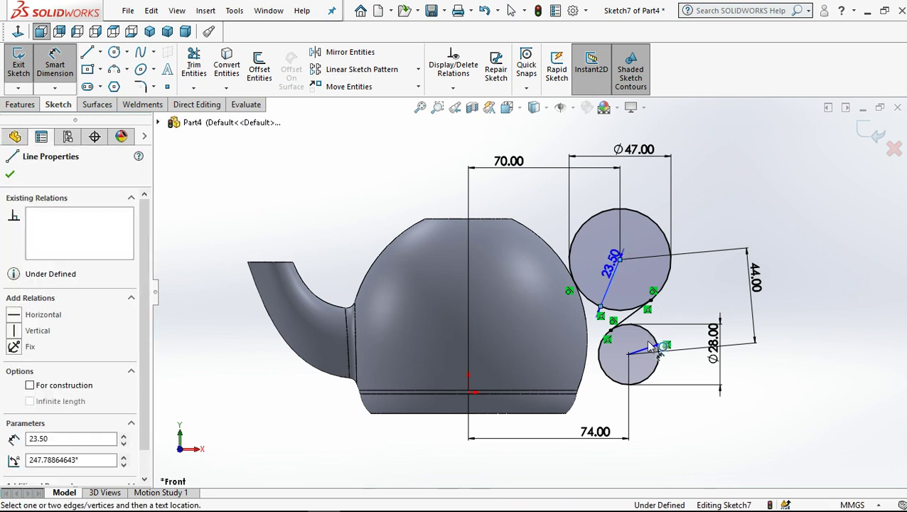
click(647, 350)
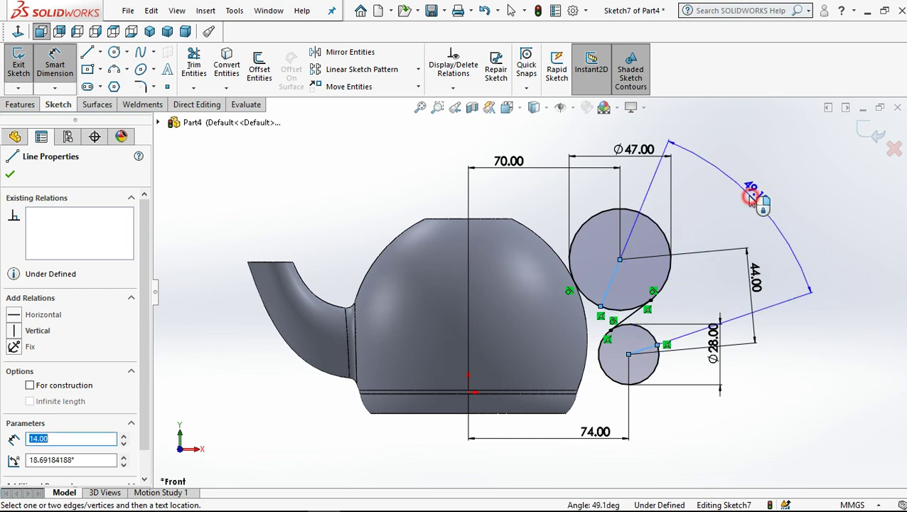
click(752, 201)
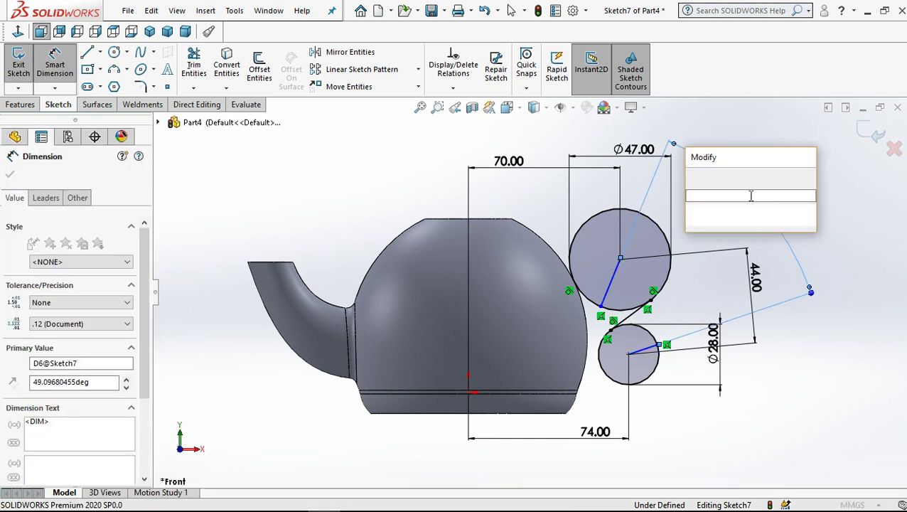
text(50)
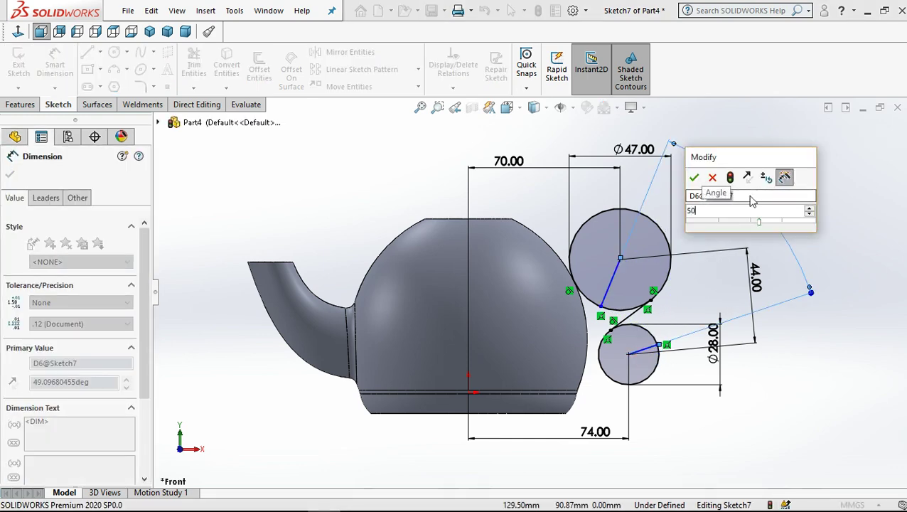
key(Escape)
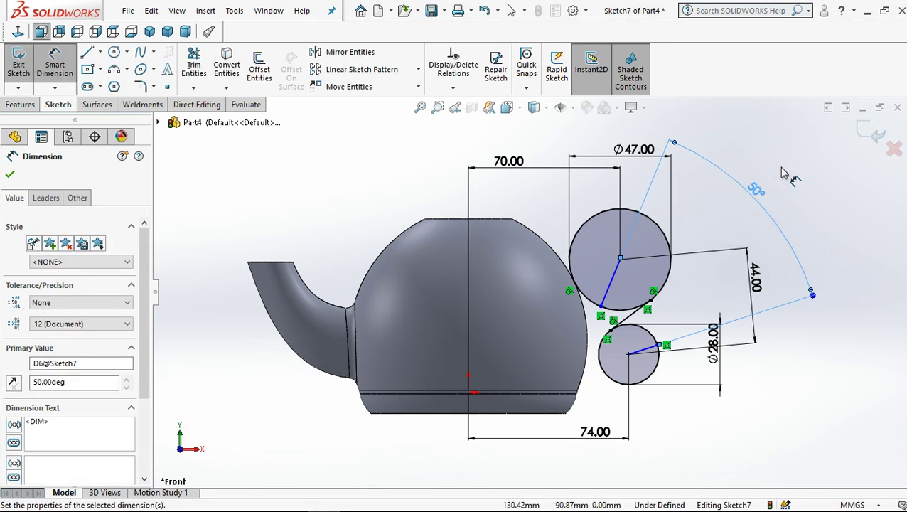
click(782, 165)
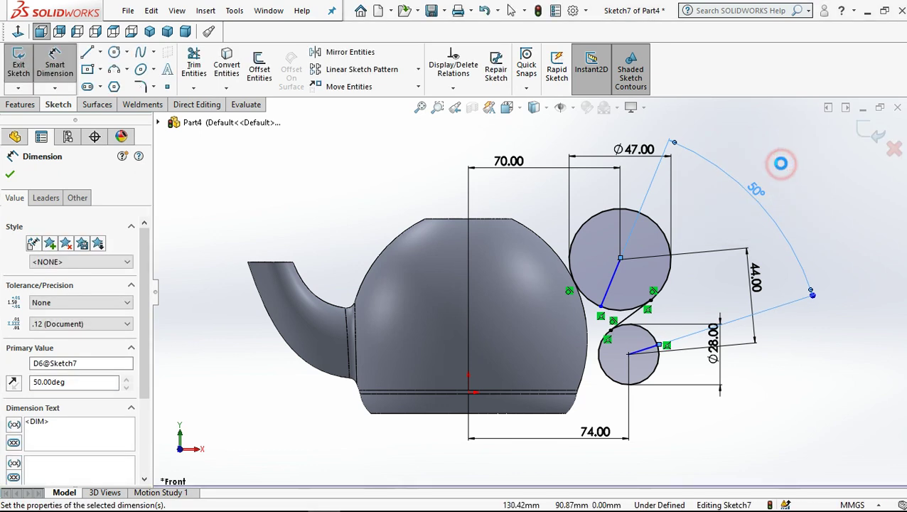
- Trim away the unwanted circle arcs and the radius line to leave an S-curve, then exit Sketch7
click(193, 62)
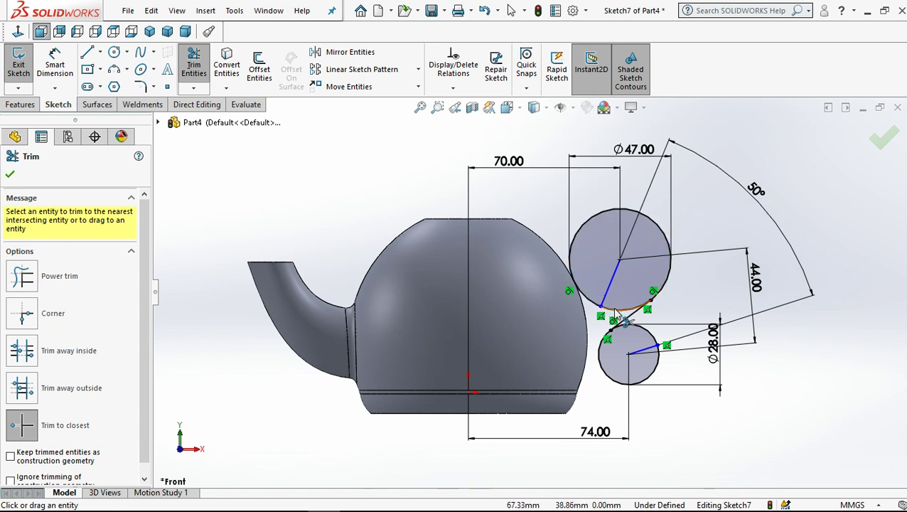
click(615, 312)
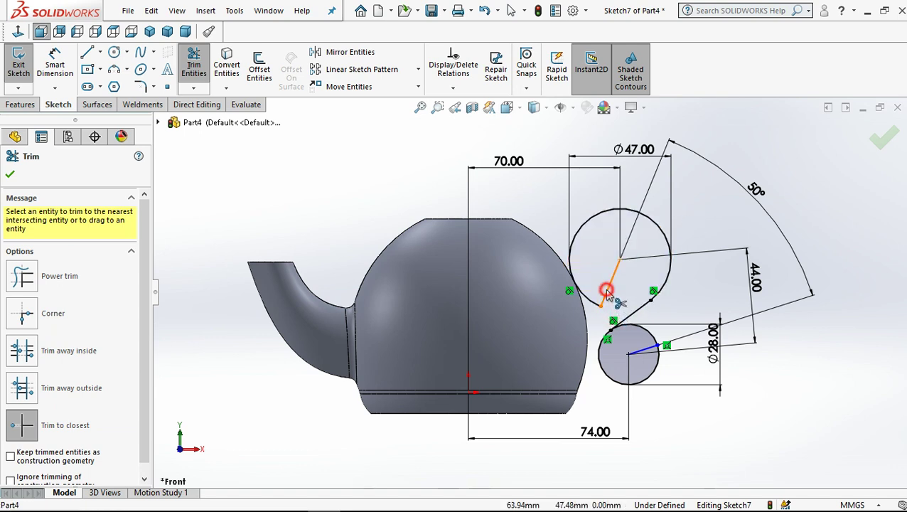
click(606, 290)
click(640, 331)
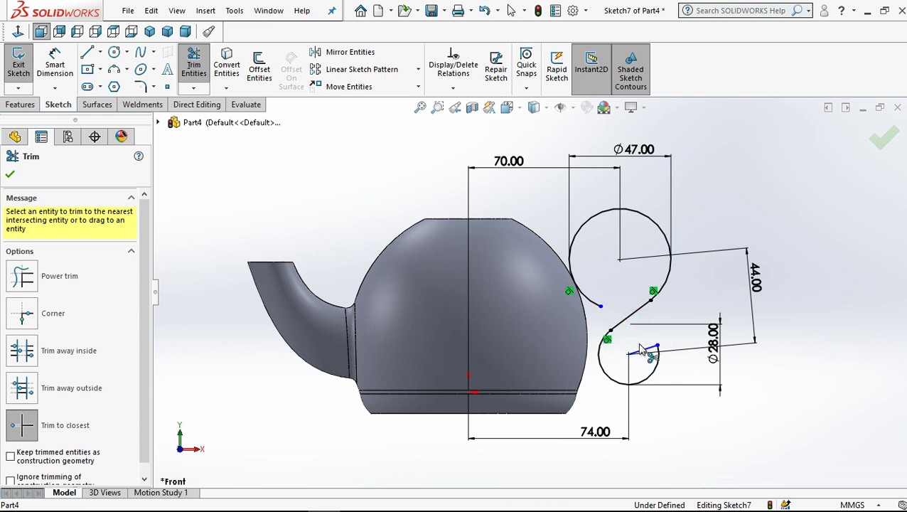
click(511, 12)
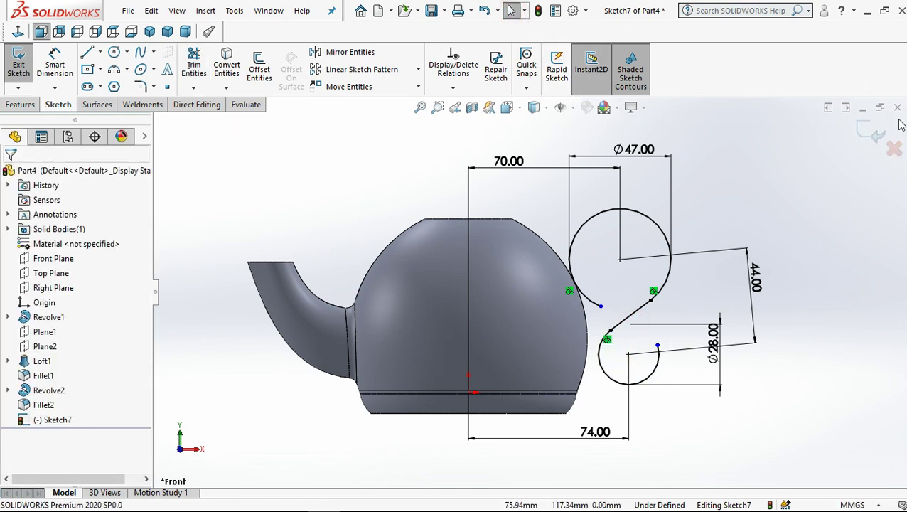
click(863, 136)
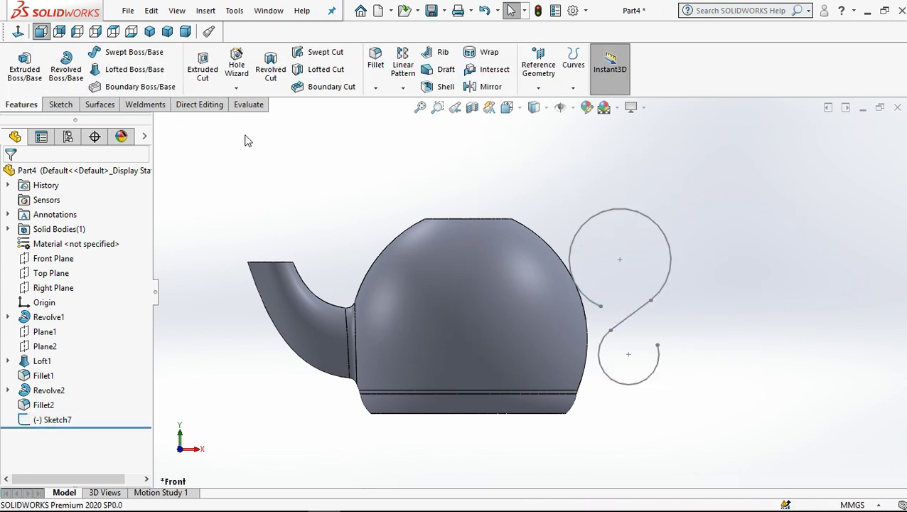
- Create Plane3 from the lower arc and its end point, then start a sketch on it
click(539, 63)
click(542, 105)
click(657, 362)
click(658, 347)
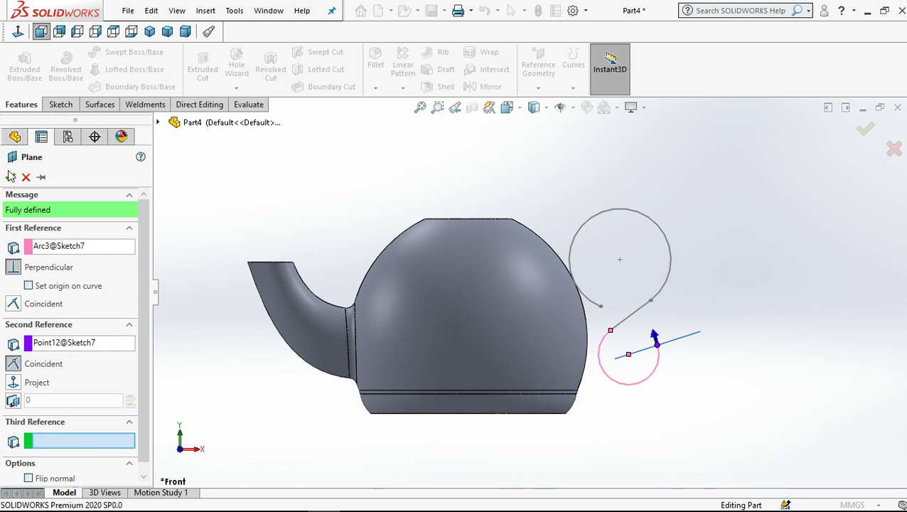
click(11, 176)
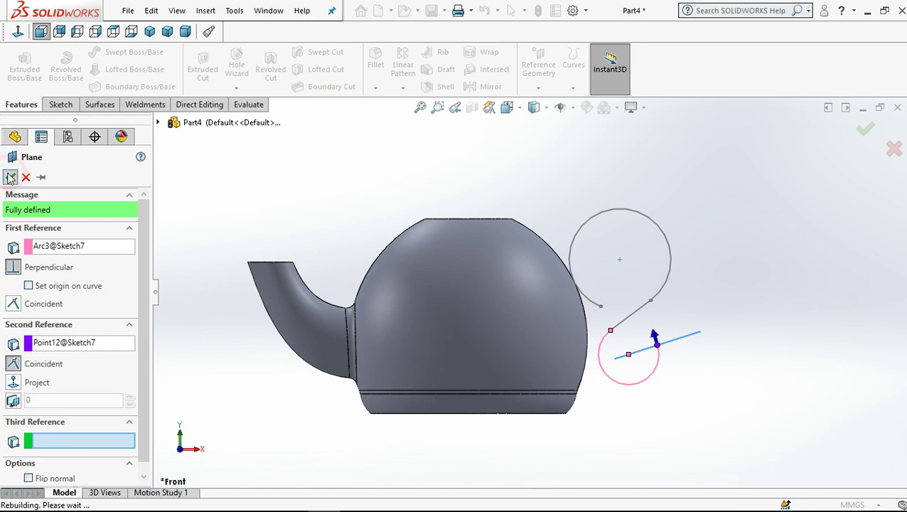
click(60, 105)
click(19, 64)
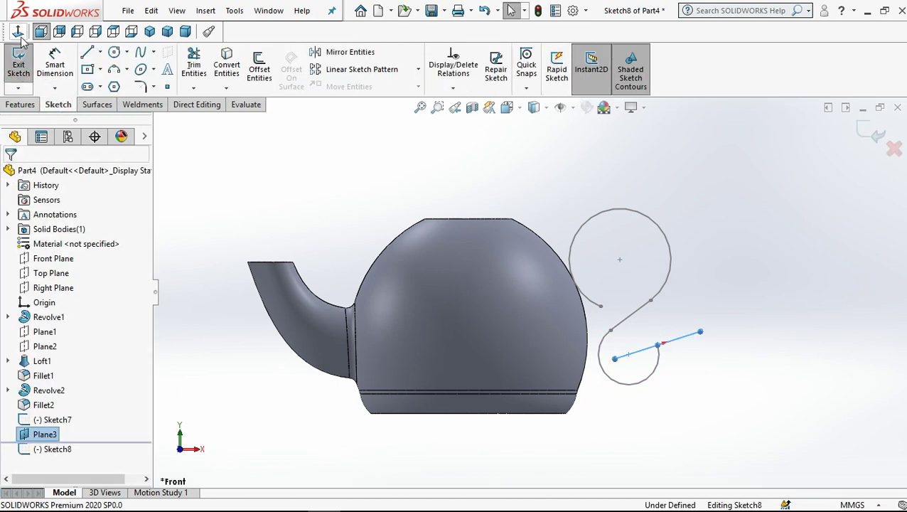
- Look normal to Plane3 and draw a circle centred on its origin
click(19, 36)
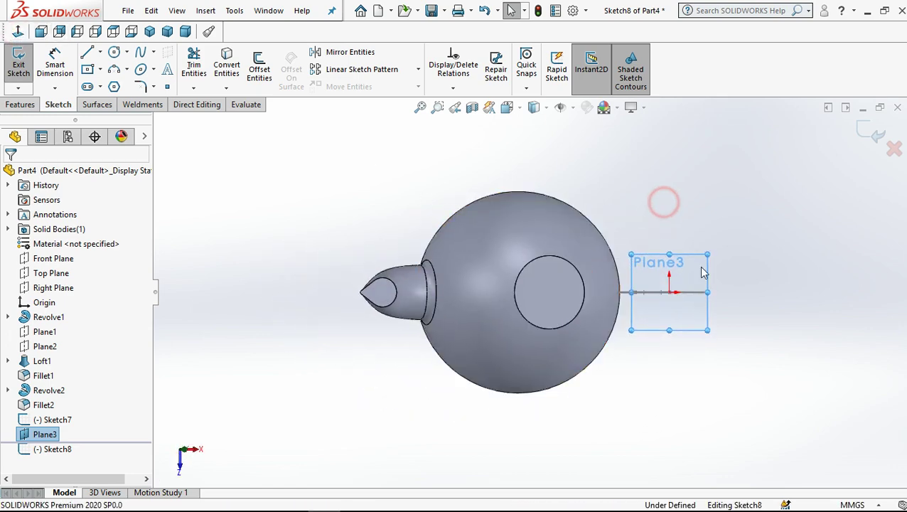
middle_drag(667, 348, 695, 364)
scroll(666, 342, down, 3)
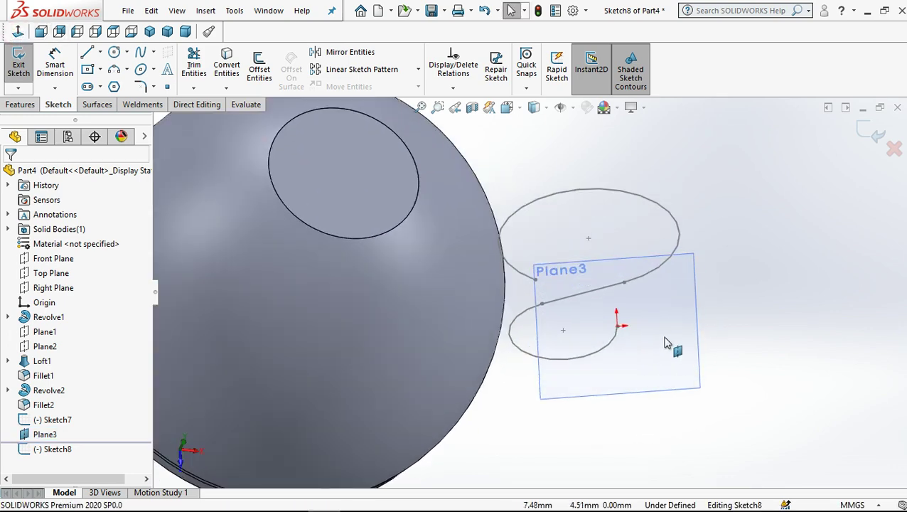
scroll(645, 345, down, 2)
scroll(645, 345, down, 1)
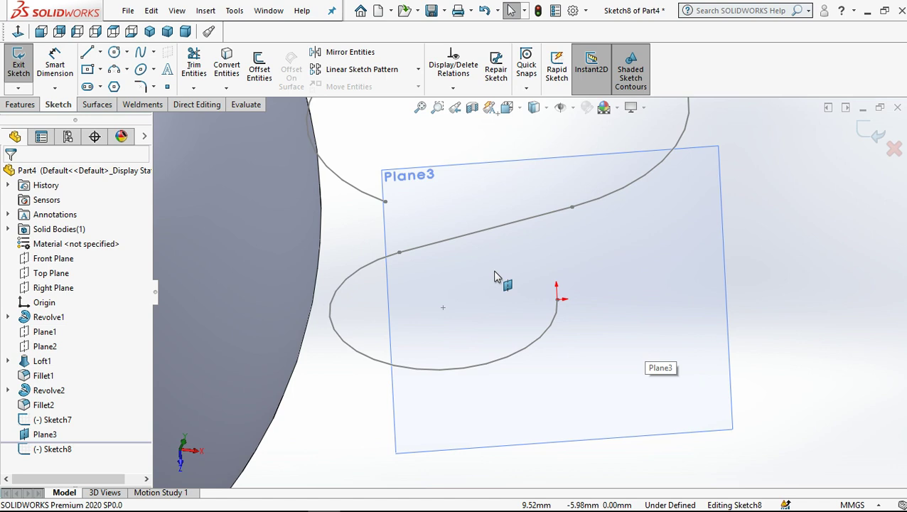
click(114, 54)
scroll(577, 356, down, 2)
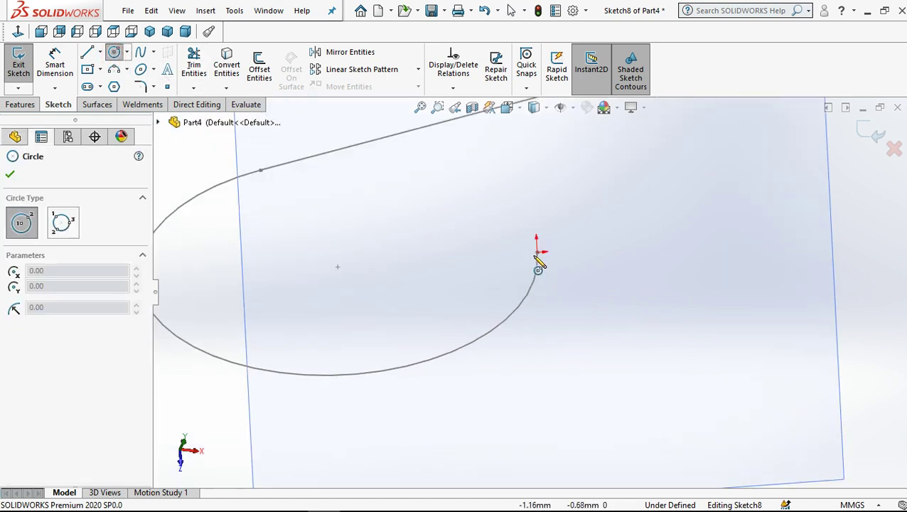
click(537, 252)
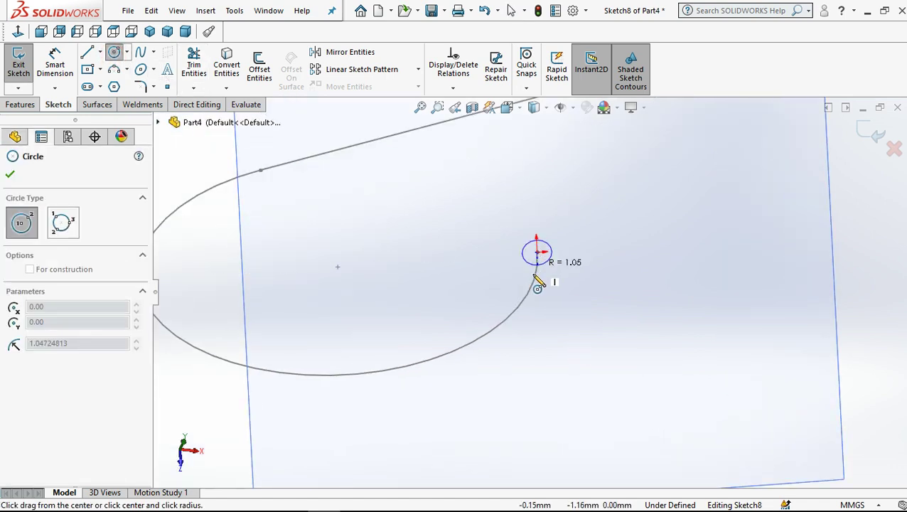
click(535, 278)
- Dimension the circle's diameter as 5 mm
click(45, 67)
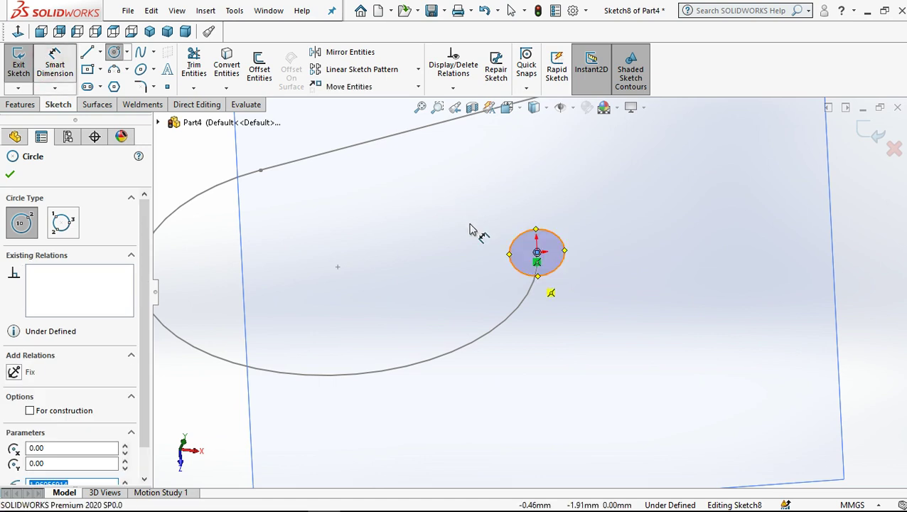
click(537, 282)
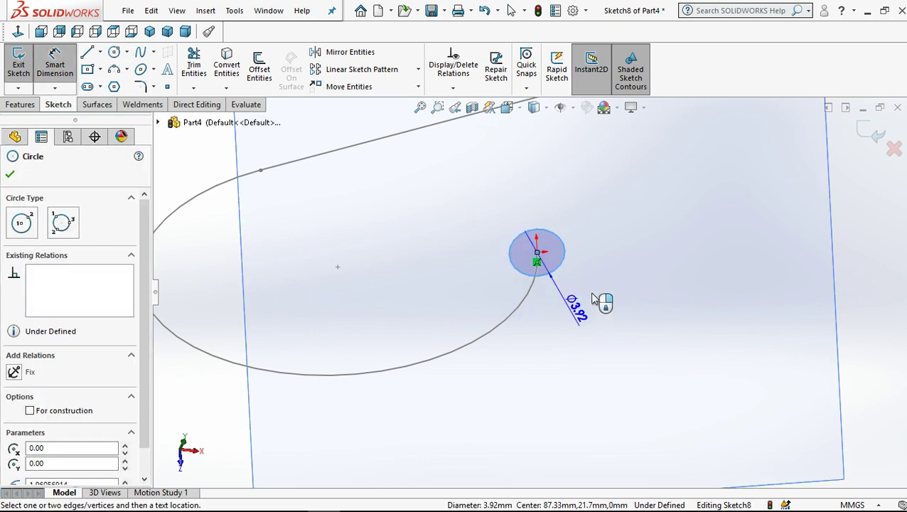
click(614, 254)
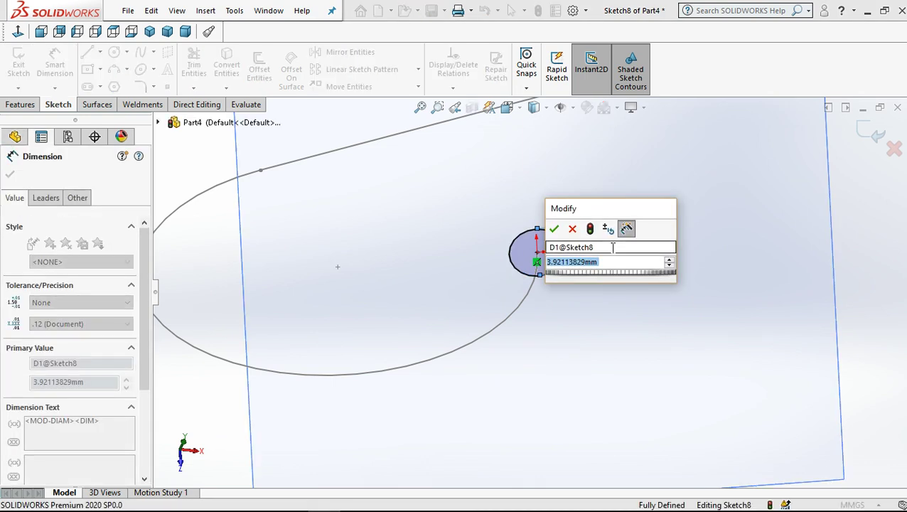
text(5)
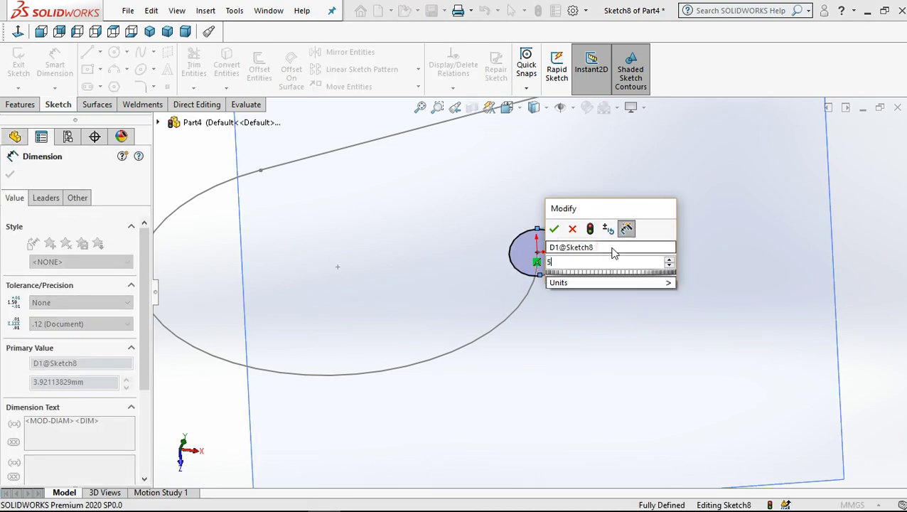
key(Return)
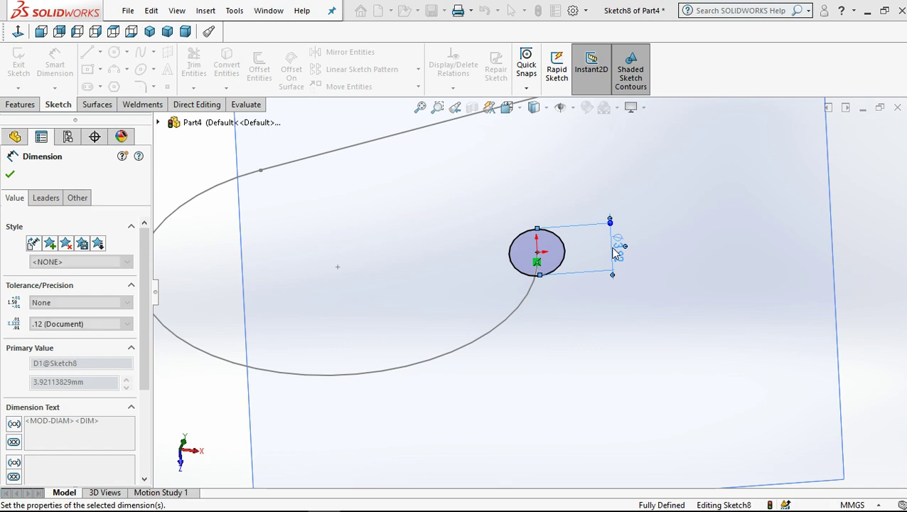
mouse_move(679, 217)
middle_down()
mouse_move(658, 244)
mouse_move(722, 230)
middle_up()
click(735, 215)
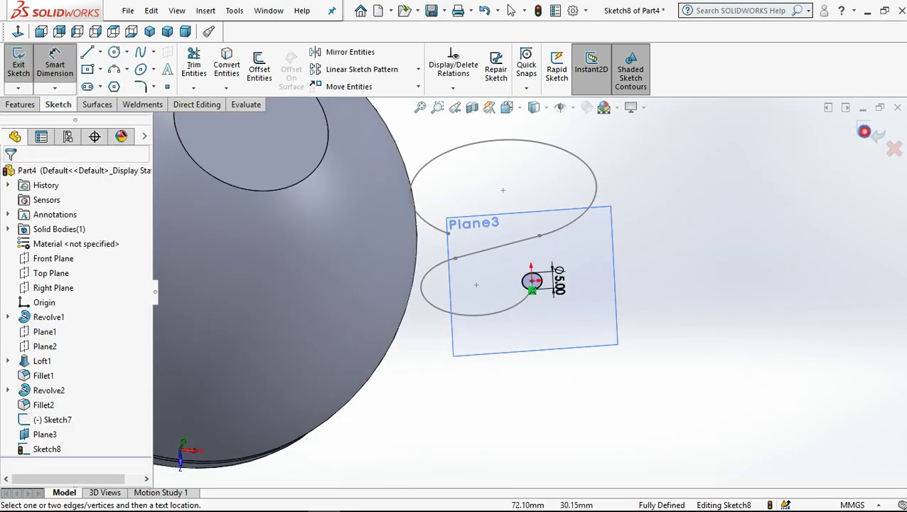
- Exit Sketch8 and sweep the Ø5 circle along the Sketch7 S-curve to create Sweep1
click(864, 131)
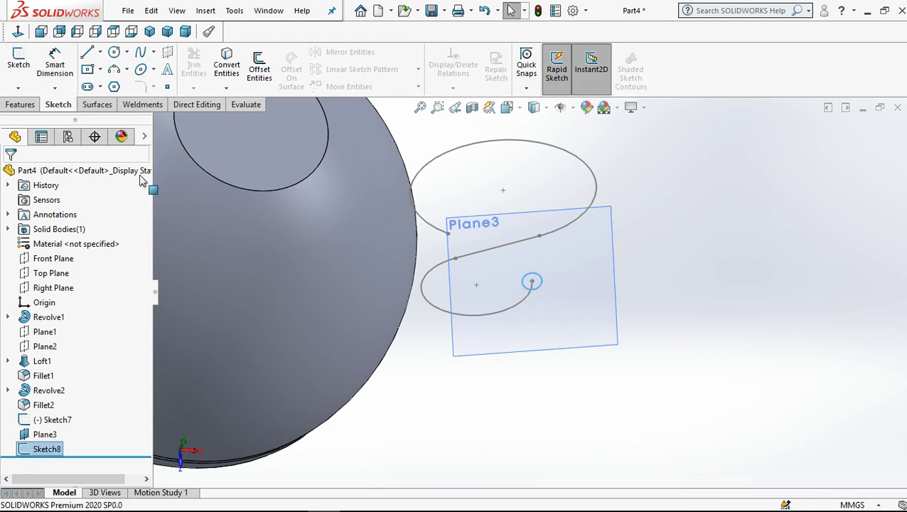
click(20, 104)
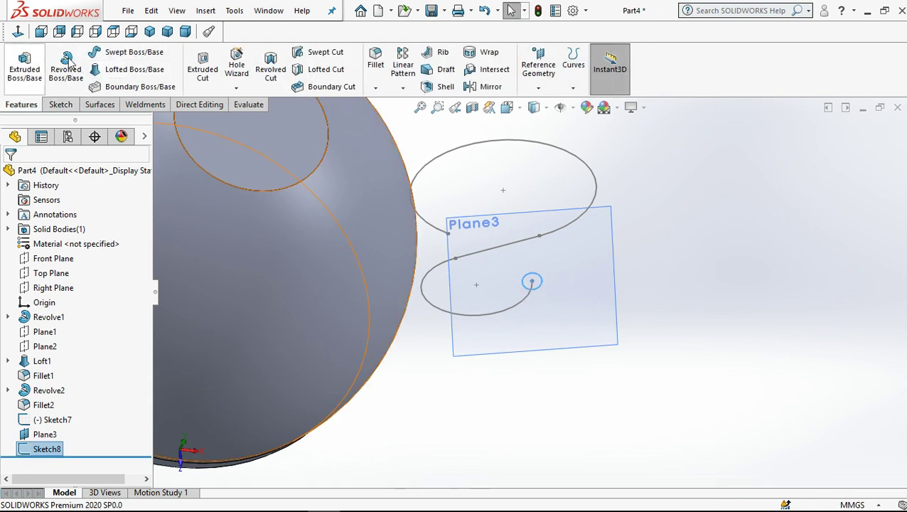
click(133, 60)
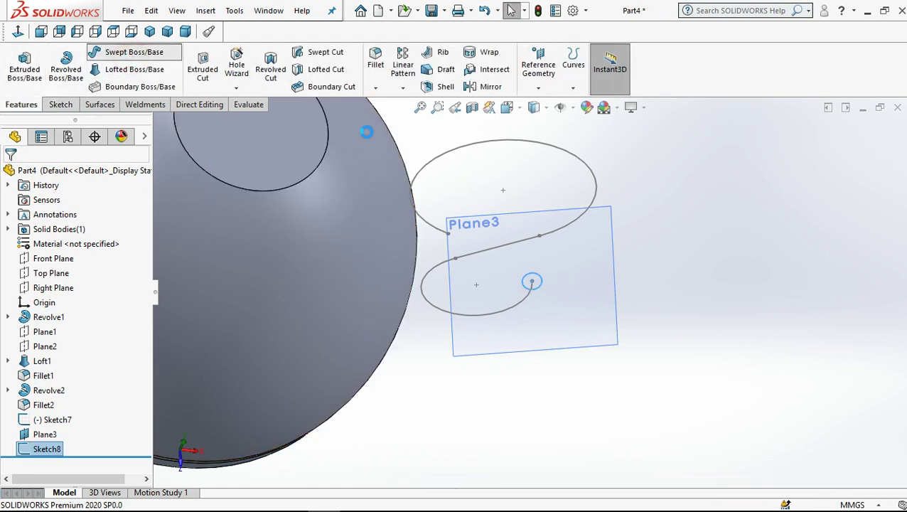
click(593, 177)
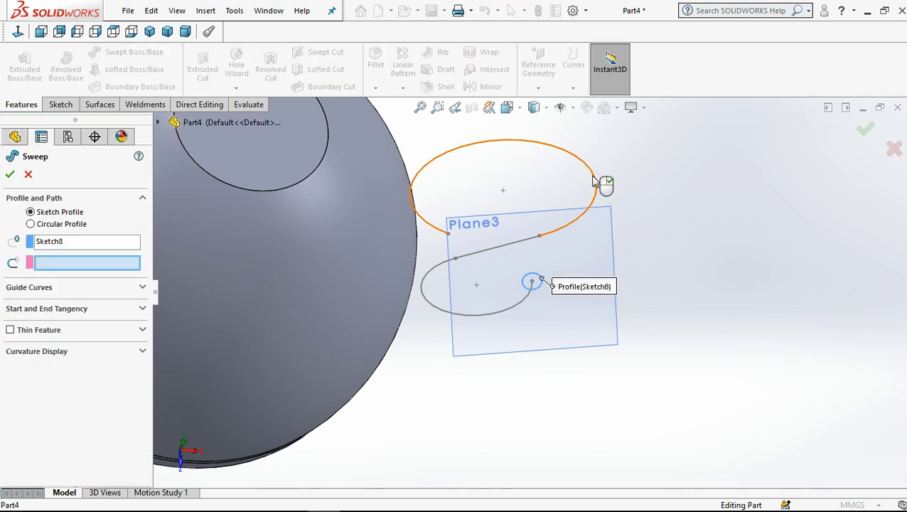
click(593, 181)
click(10, 173)
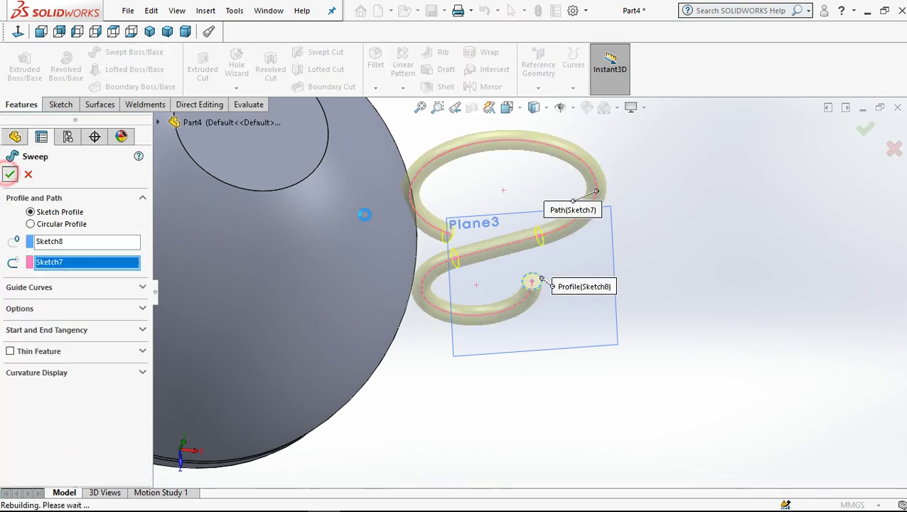
- Hide Plane3 so only the teapot body and its new handle show
scroll(501, 261, up, 3)
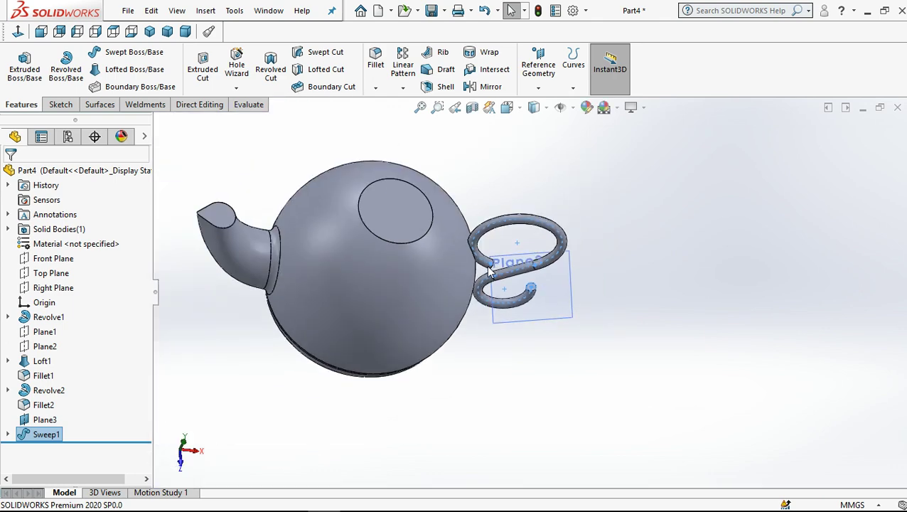
scroll(501, 262, up, 2)
middle_drag(501, 262, 310, 237)
click(310, 238)
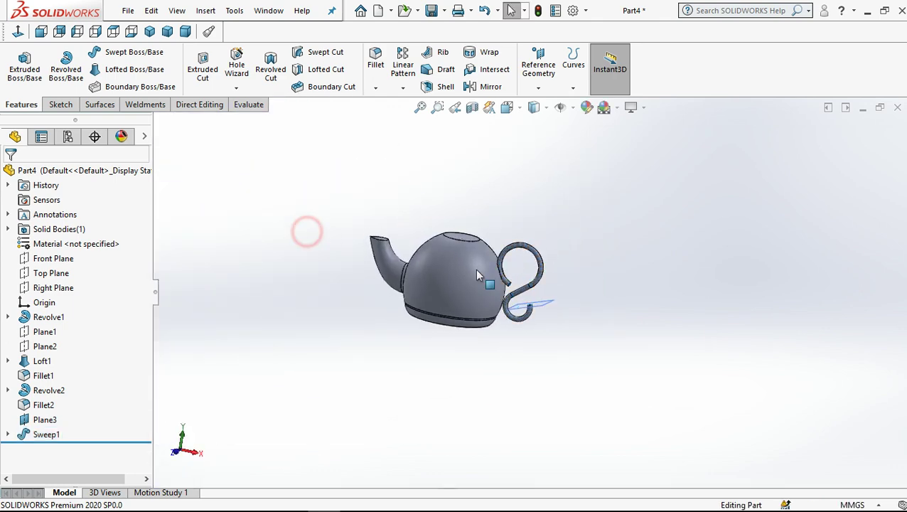
scroll(540, 292, down, 1)
scroll(540, 292, down, 3)
click(541, 321)
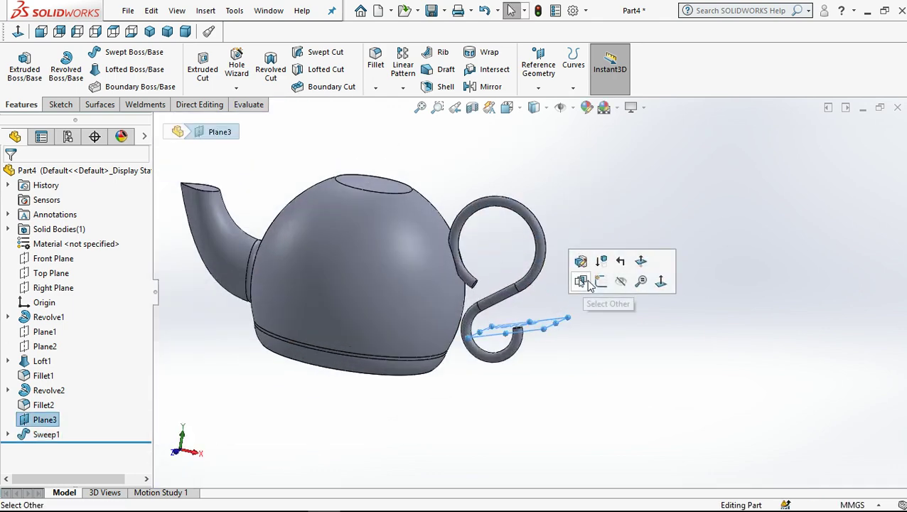
click(621, 281)
scroll(477, 269, down, 3)
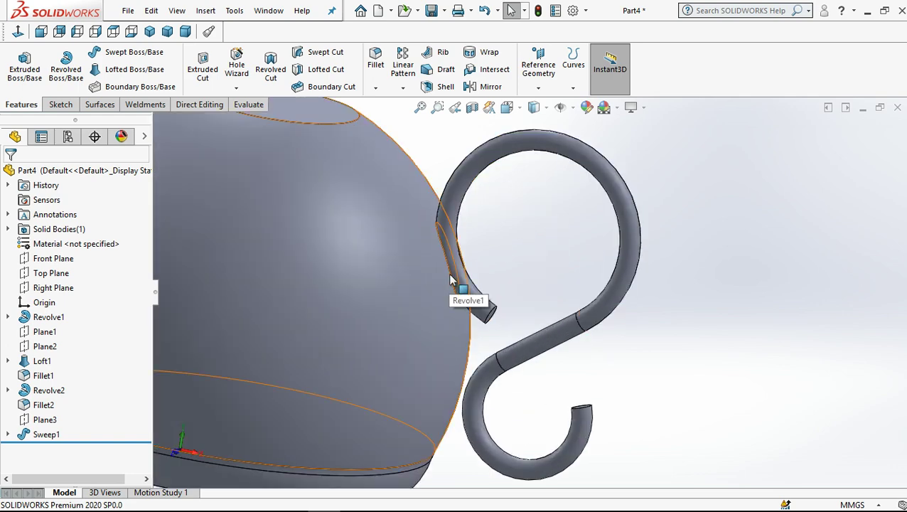
- Fillet the handle-to-body edge with a 2 mm radius
click(448, 274)
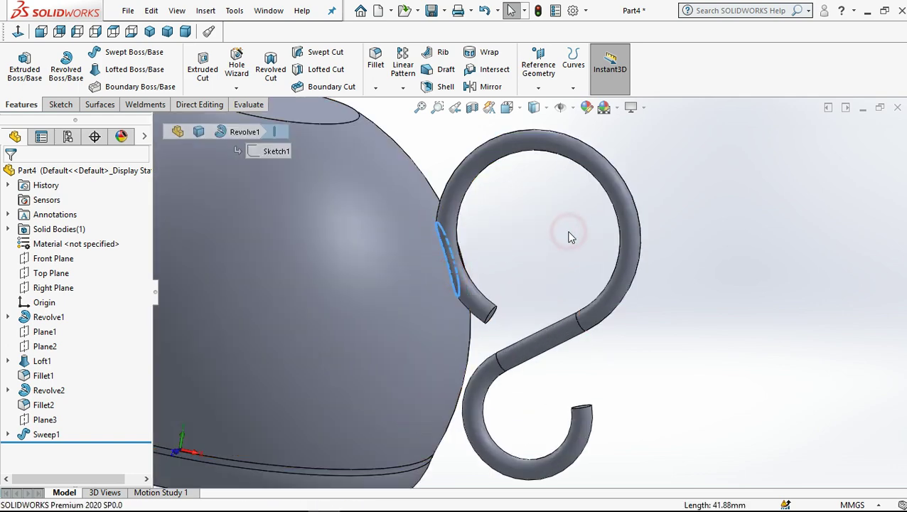
key(f)
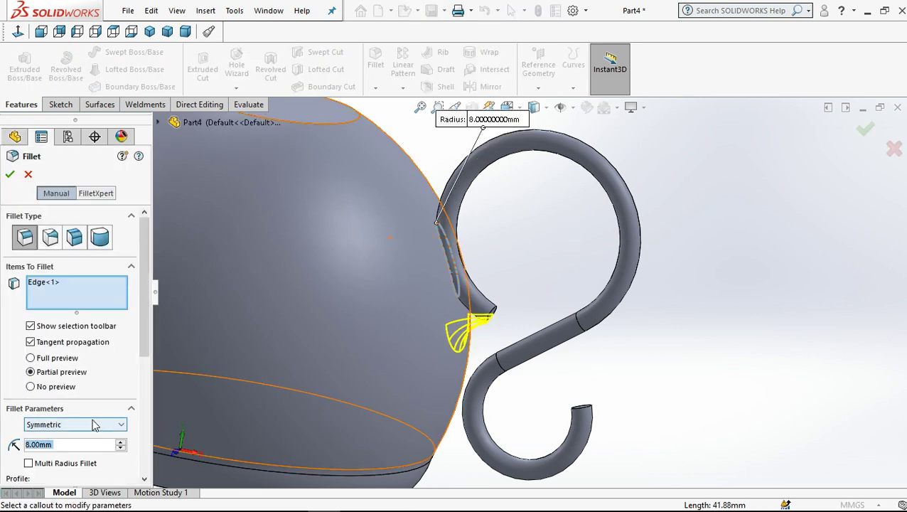
text(2)
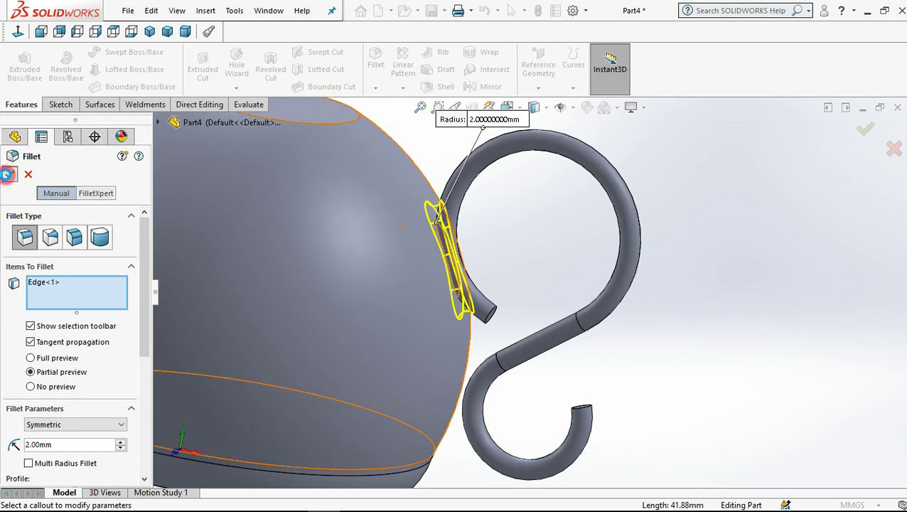
click(7, 175)
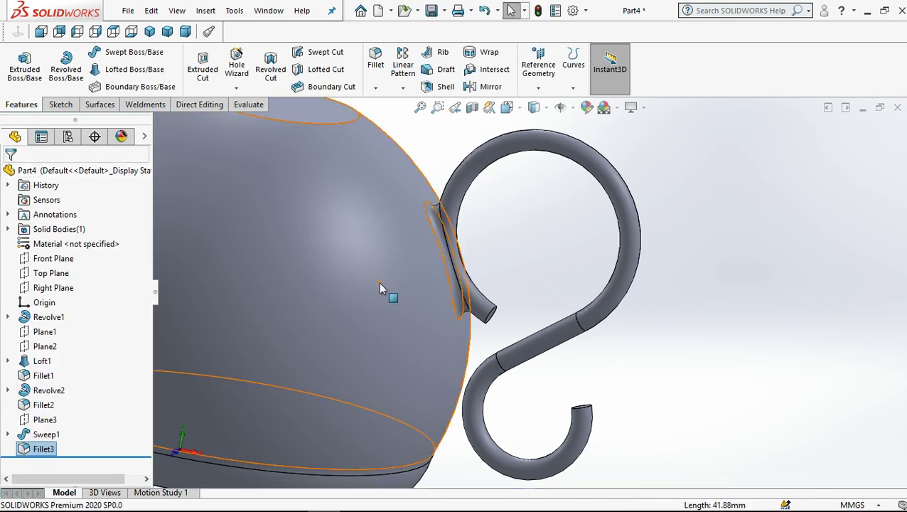
scroll(379, 287, up, 5)
scroll(381, 290, up, 1)
scroll(626, 270, up, 3)
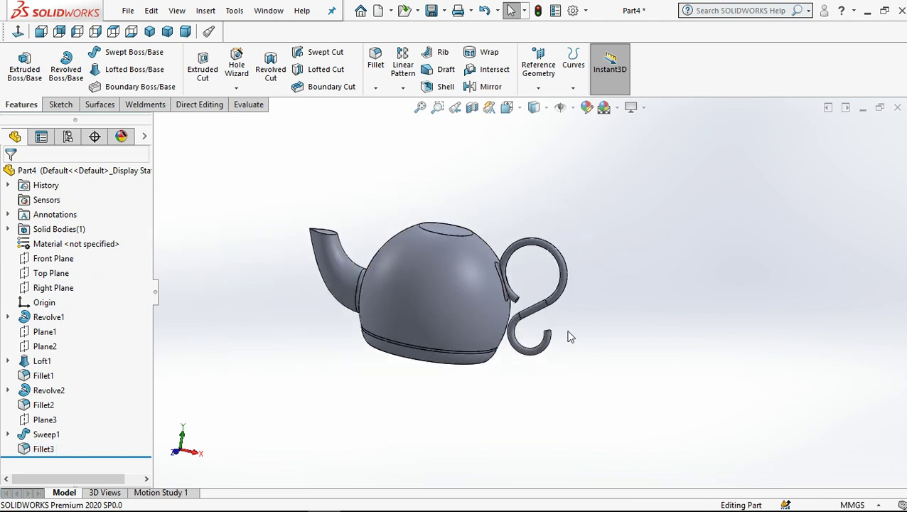
mouse_move(417, 330)
middle_down()
mouse_move(520, 279)
mouse_move(494, 395)
middle_up()
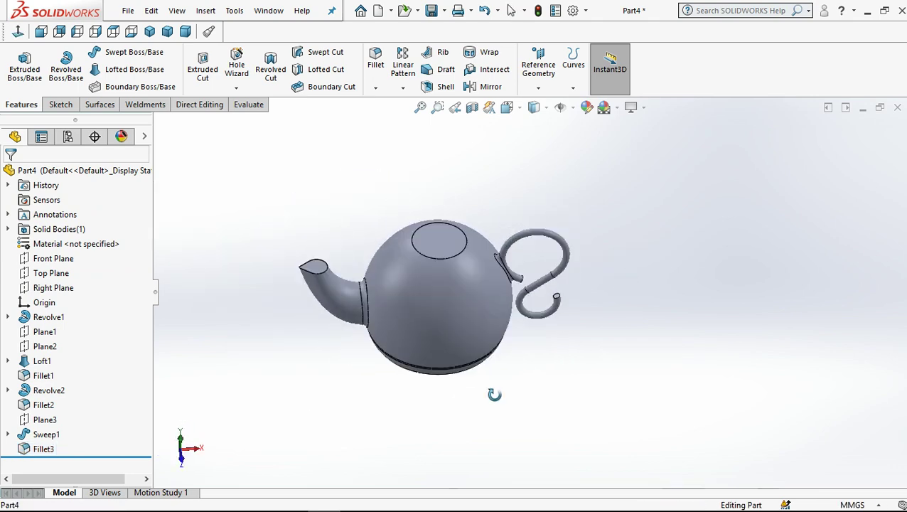
- Save the teapot part with Save As under the name part1
click(217, 311)
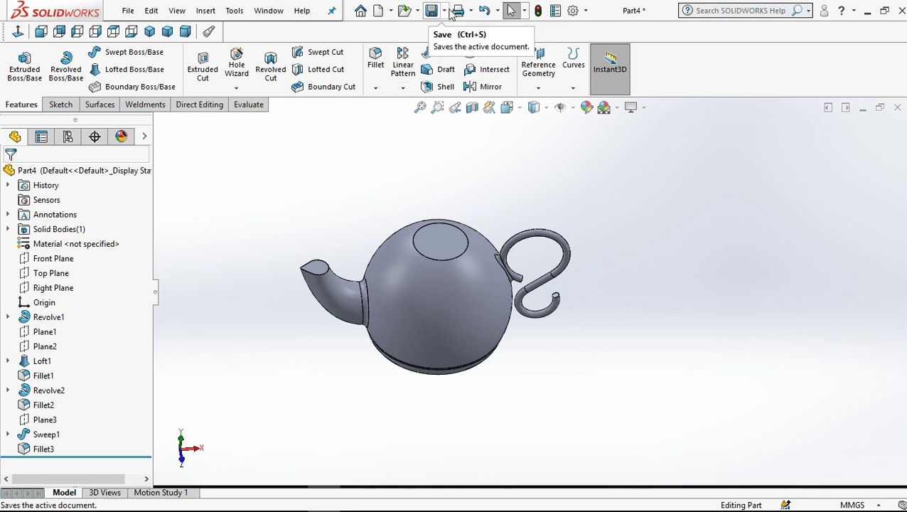
click(445, 10)
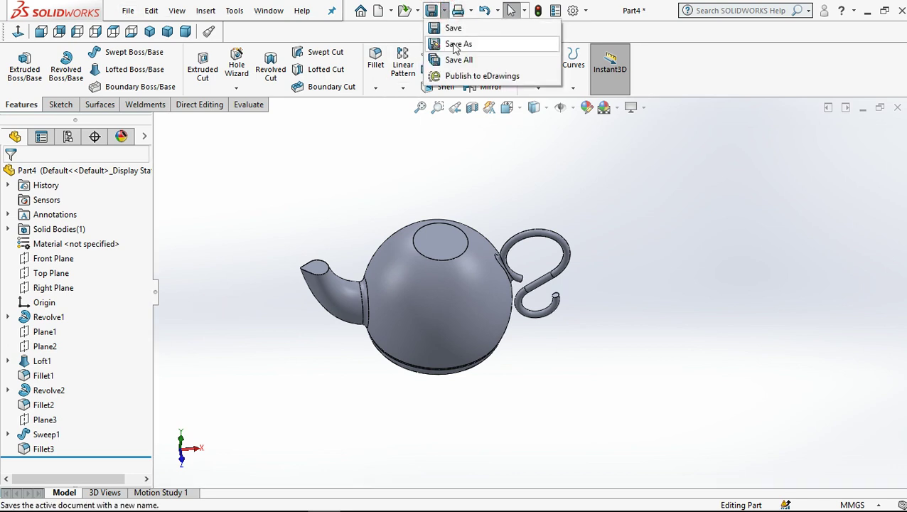
click(452, 28)
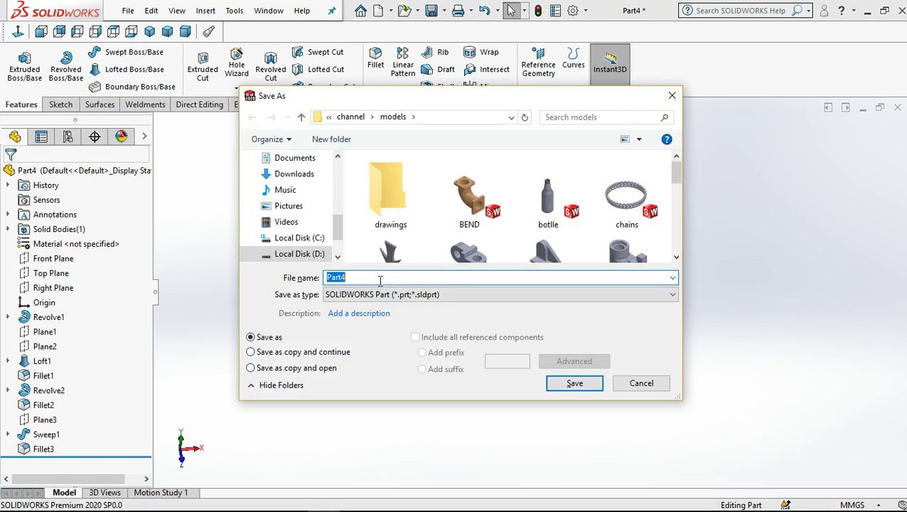
text(p)
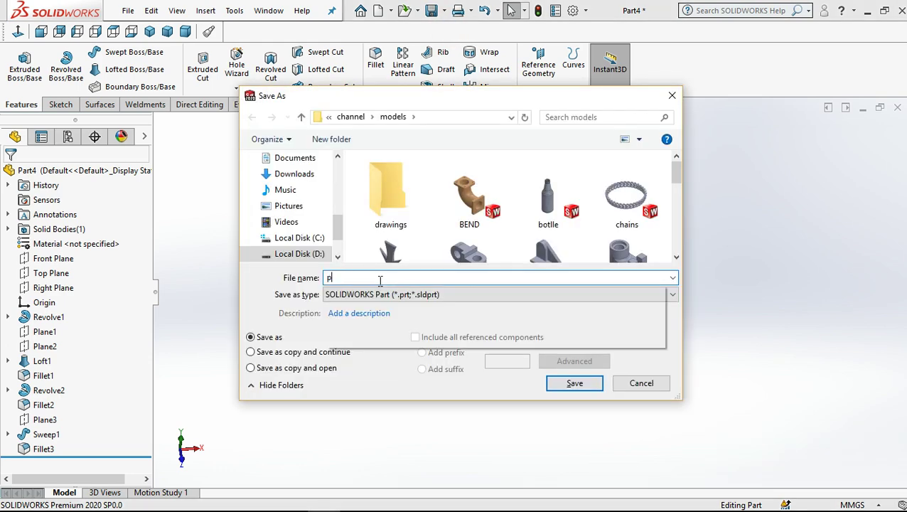
text(art1)
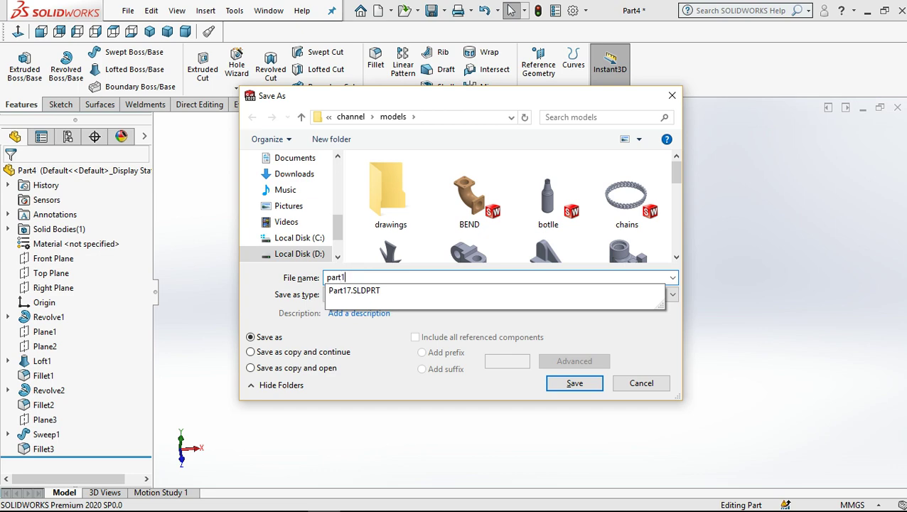
click(731, 208)
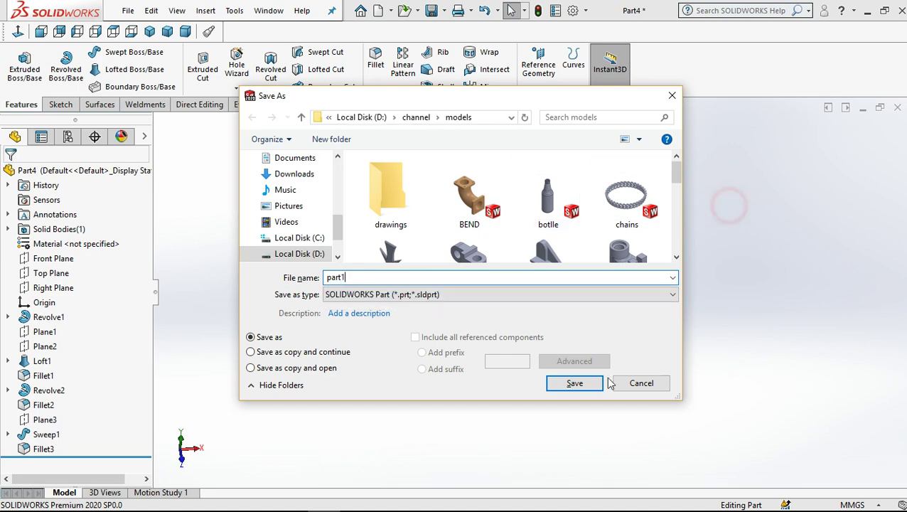
click(576, 389)
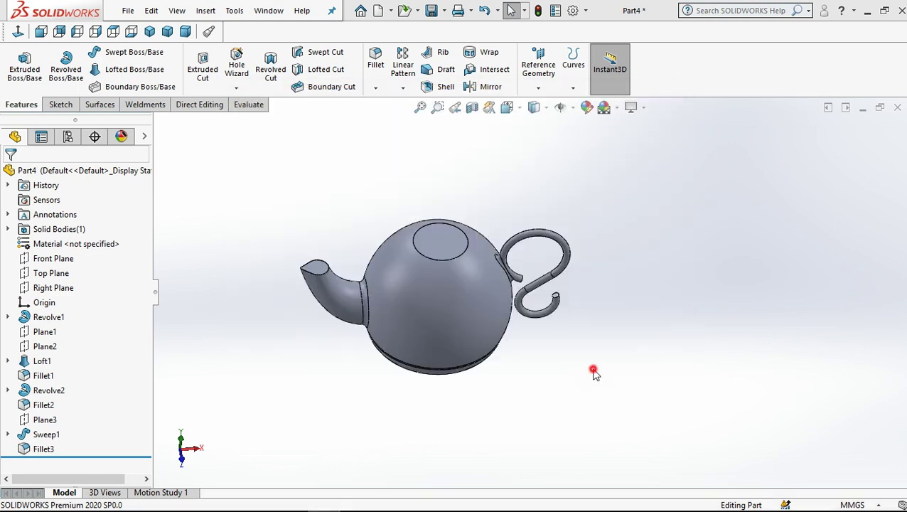
scroll(611, 341, up, 2)
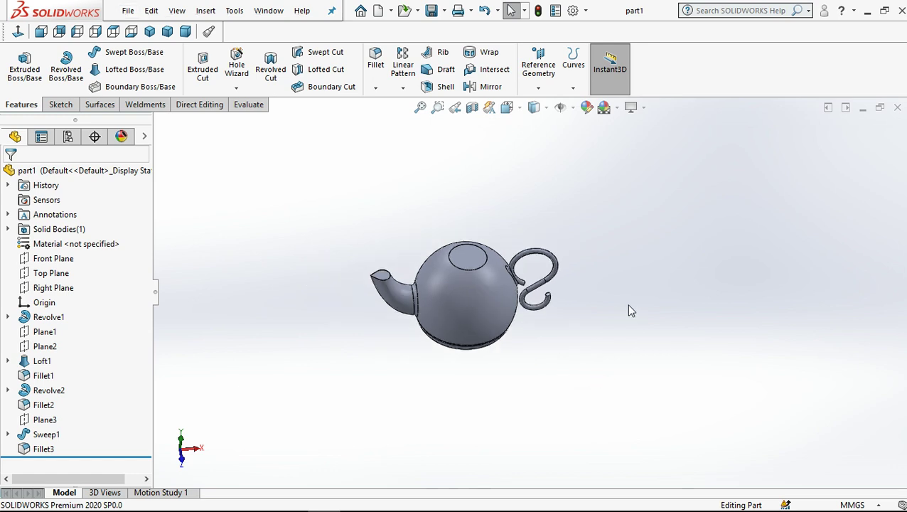
scroll(569, 302, down, 1)
scroll(569, 301, down, 2)
scroll(605, 296, up, 2)
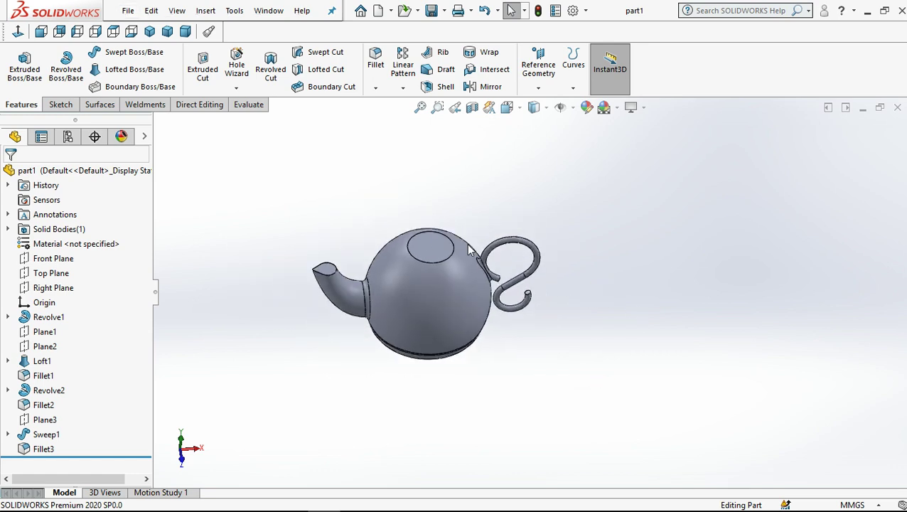
- Shell the teapot with the top face open, starting at 1 mm and changing to 2 mm thickness
click(429, 248)
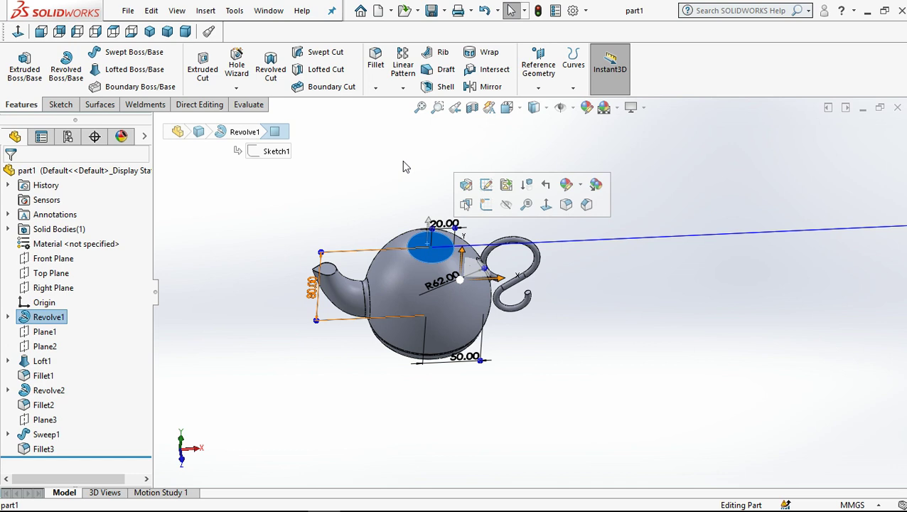
click(437, 86)
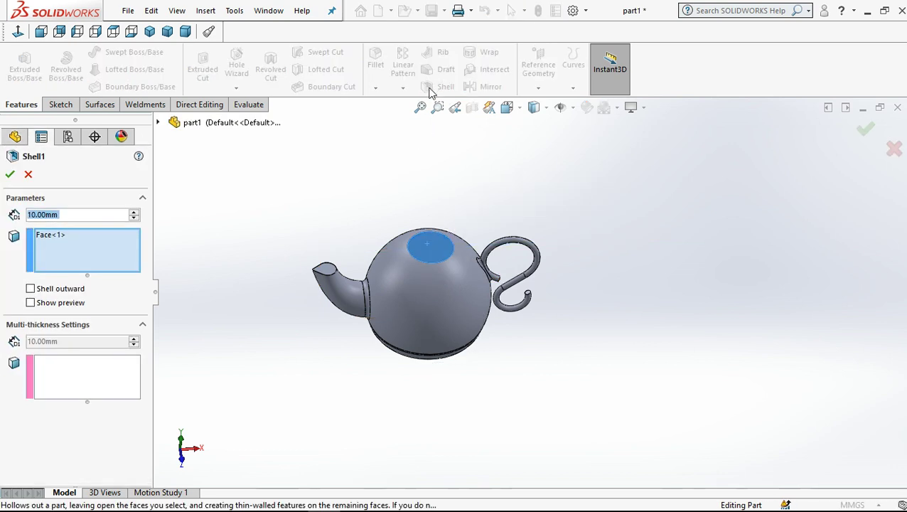
text(1)
click(219, 171)
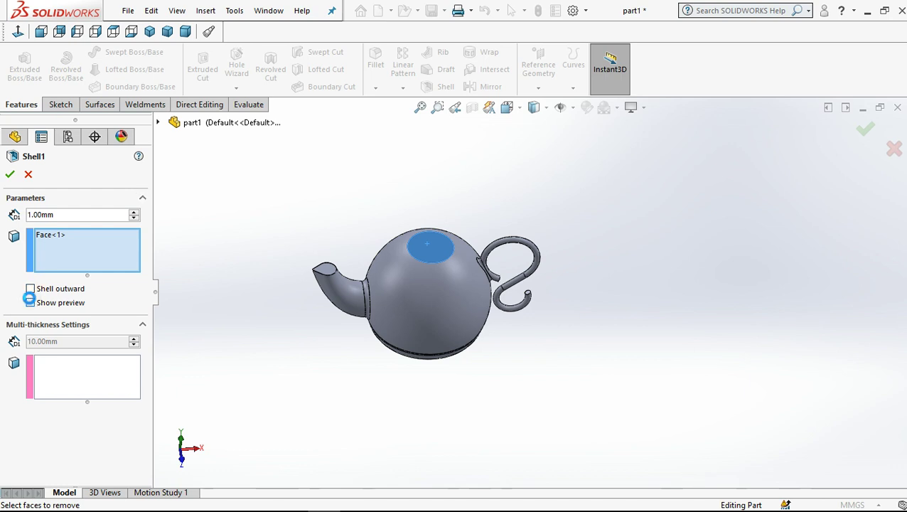
click(30, 302)
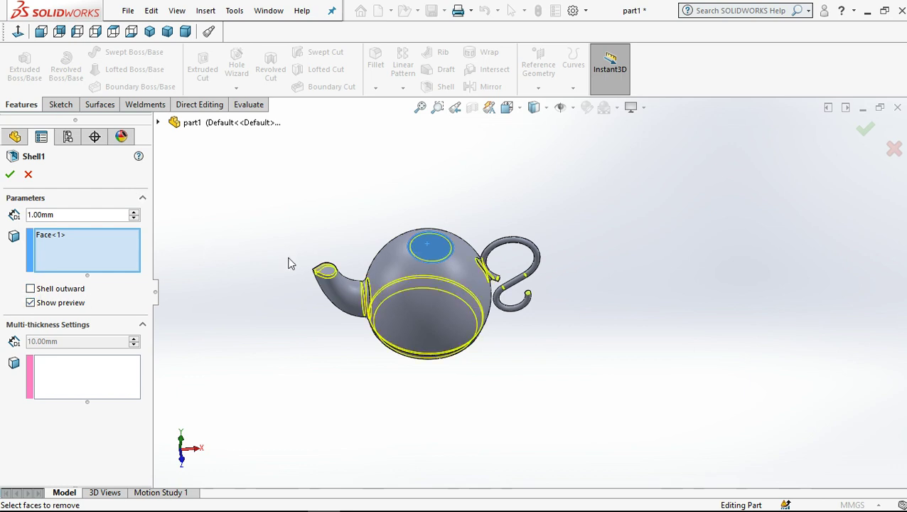
click(11, 180)
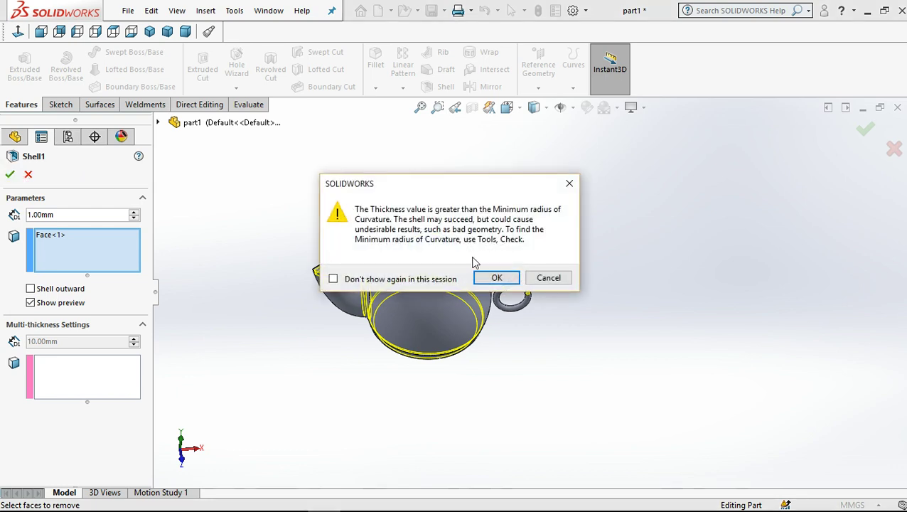
click(571, 179)
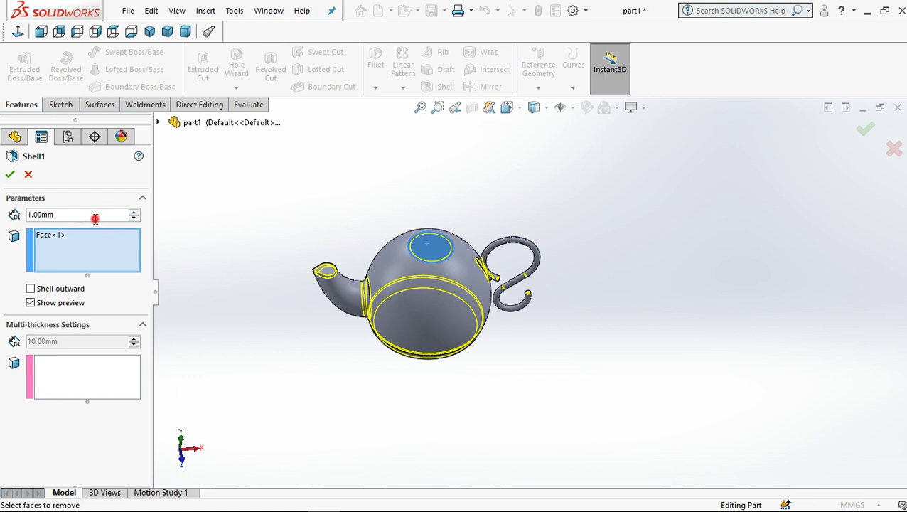
drag(95, 219, 2, 217)
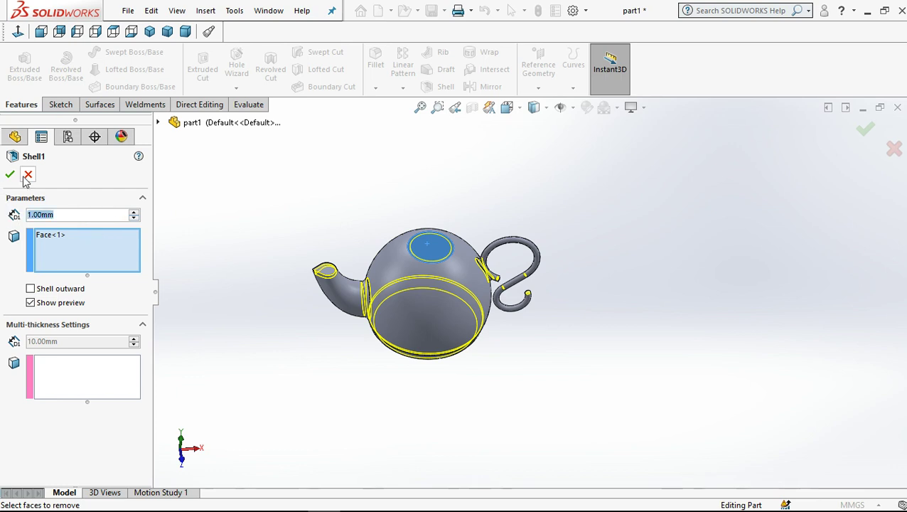
text(2)
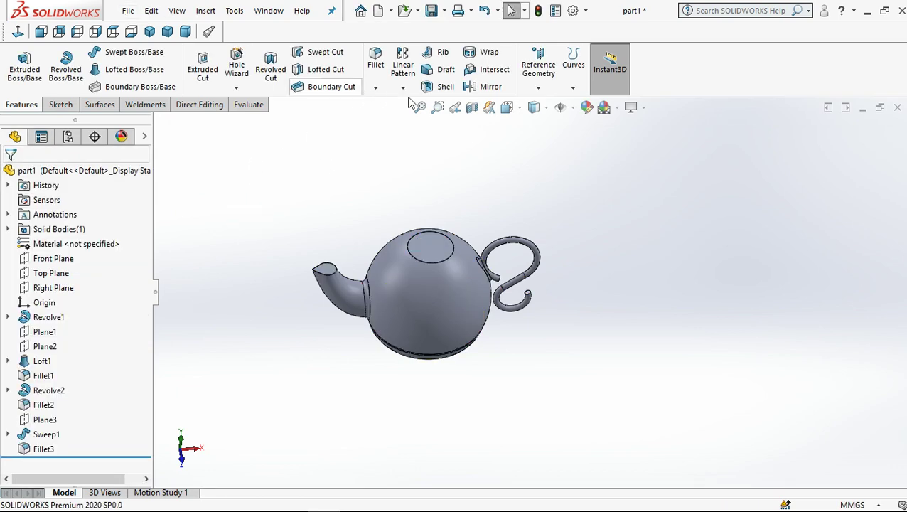
- Shell the teapot at 0.50 mm with the top face and spout end removed, then orbit to inspect
click(430, 93)
click(427, 246)
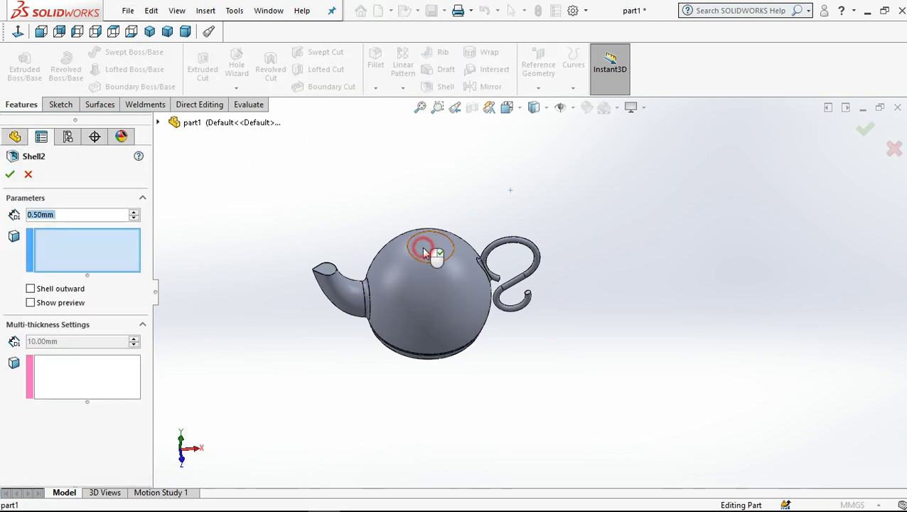
click(324, 268)
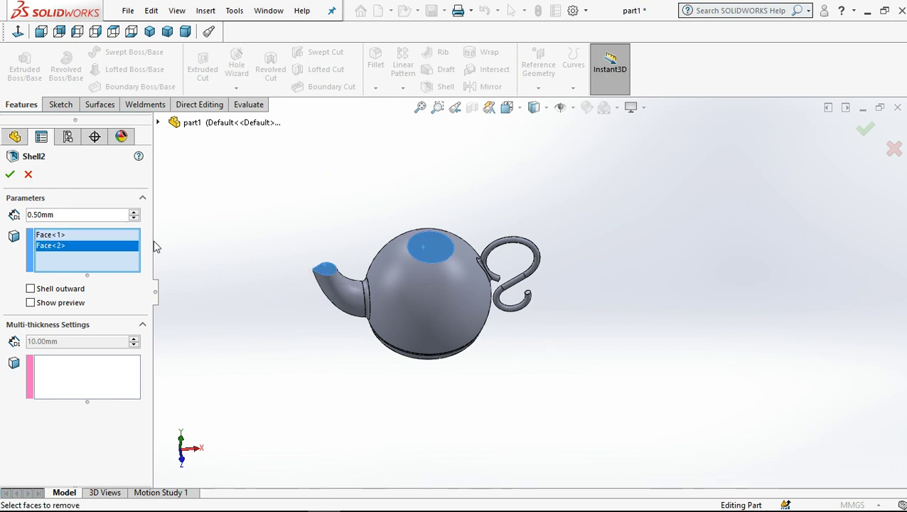
click(11, 175)
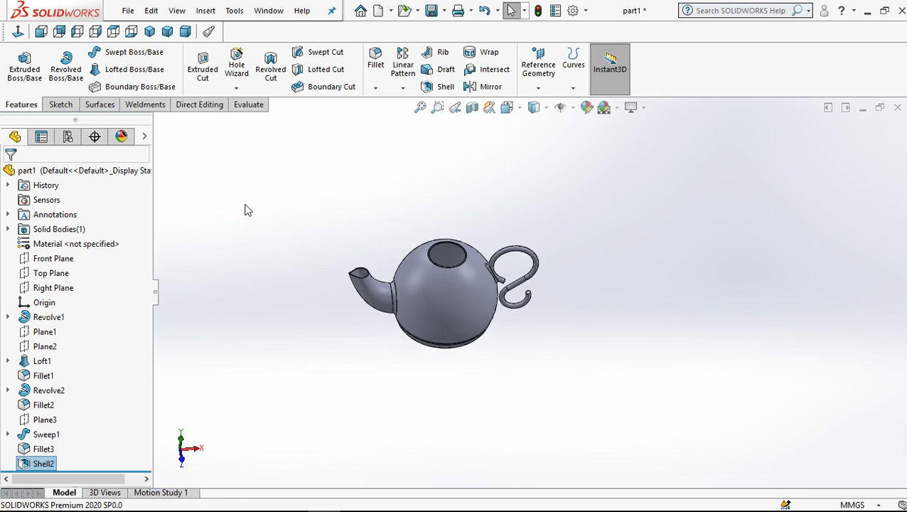
scroll(298, 316, down, 3)
scroll(312, 380, down, 2)
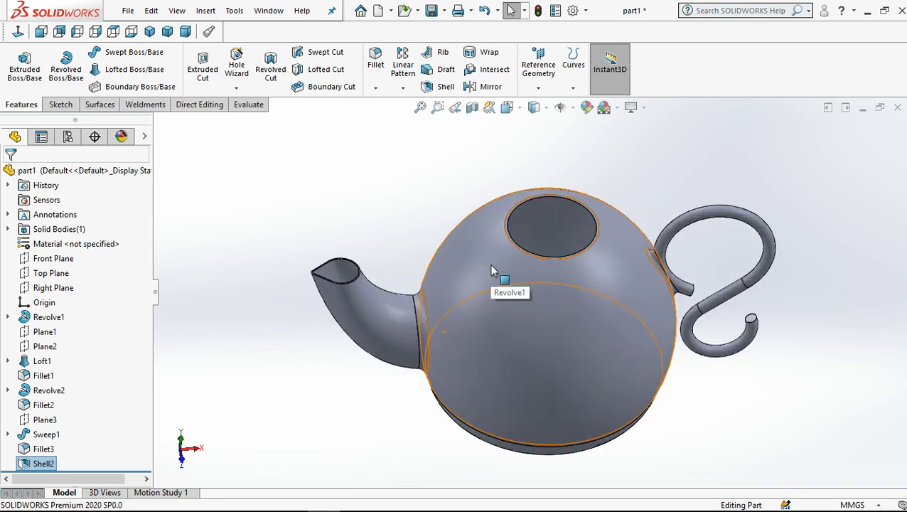
mouse_move(489, 264)
middle_down()
mouse_move(465, 286)
mouse_move(413, 260)
mouse_move(414, 351)
mouse_move(463, 366)
mouse_move(387, 348)
middle_up()
scroll(387, 349, up, 2)
click(328, 310)
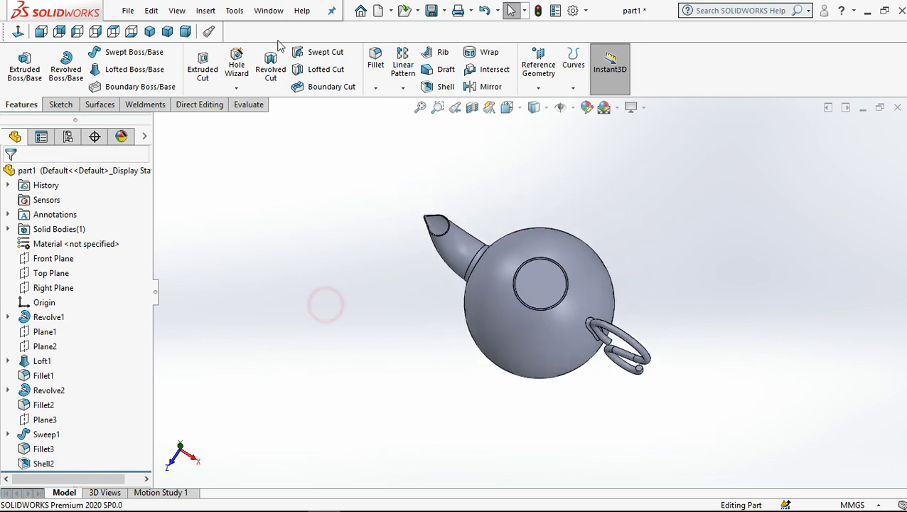
- Make an assembly from the teapot part, place part1, and insert a new empty part
click(391, 11)
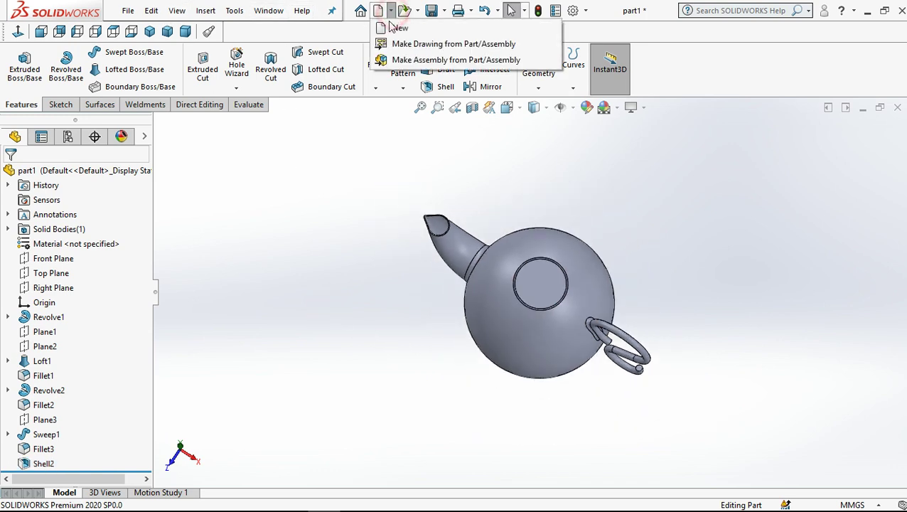
click(387, 60)
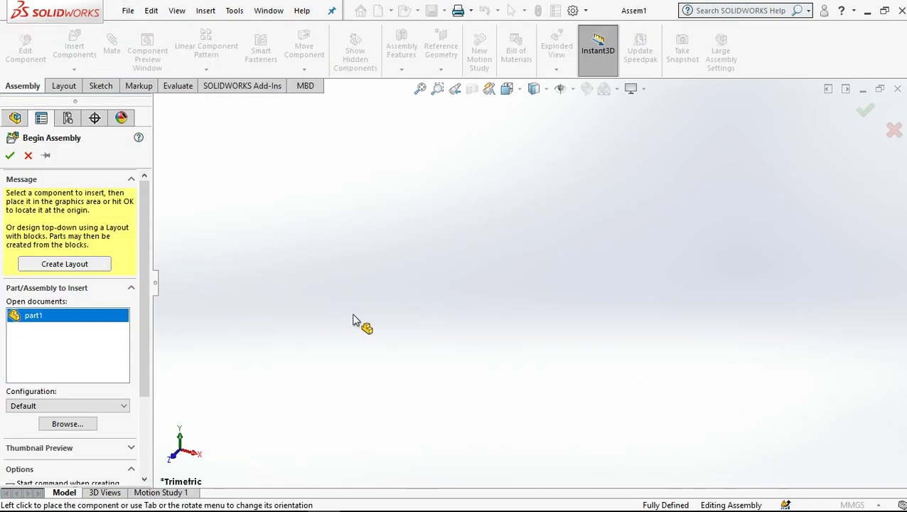
click(501, 322)
click(326, 287)
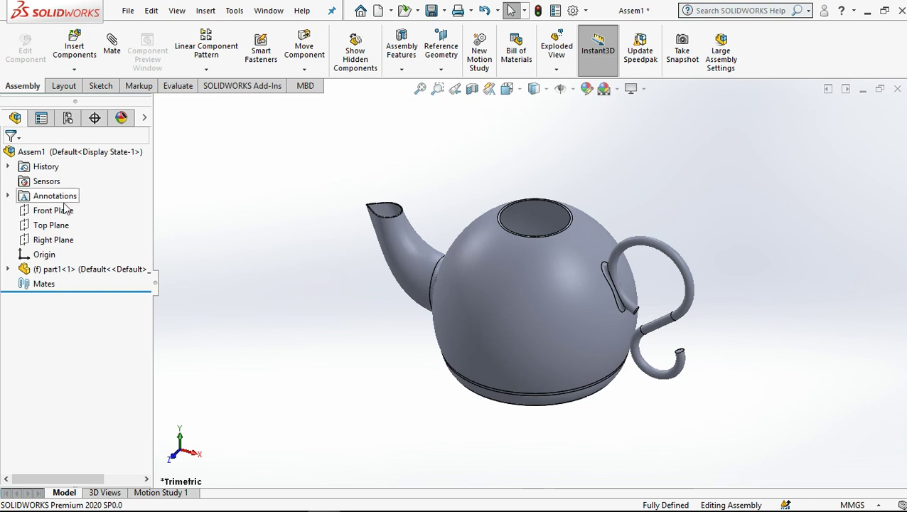
click(276, 218)
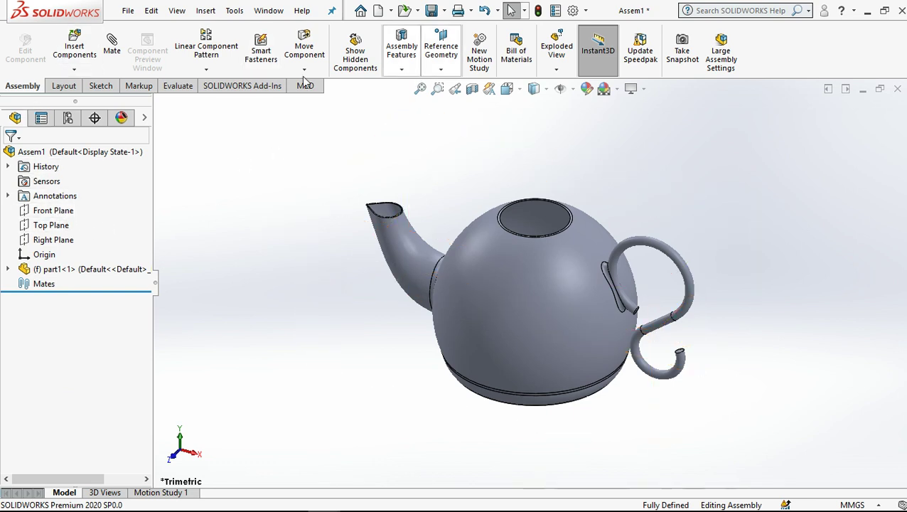
click(74, 69)
click(74, 102)
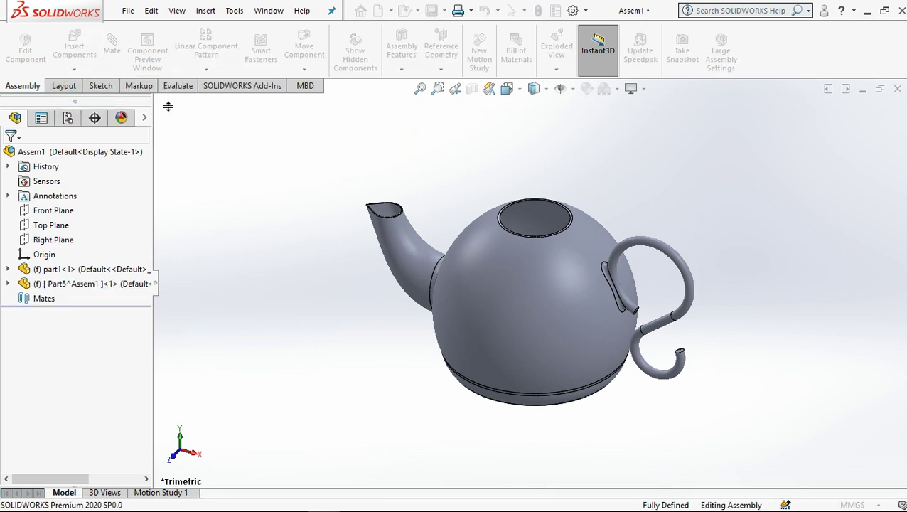
- Open a sketch on the new part's Front Plane, viewed Normal To, with the Line tool active
click(69, 212)
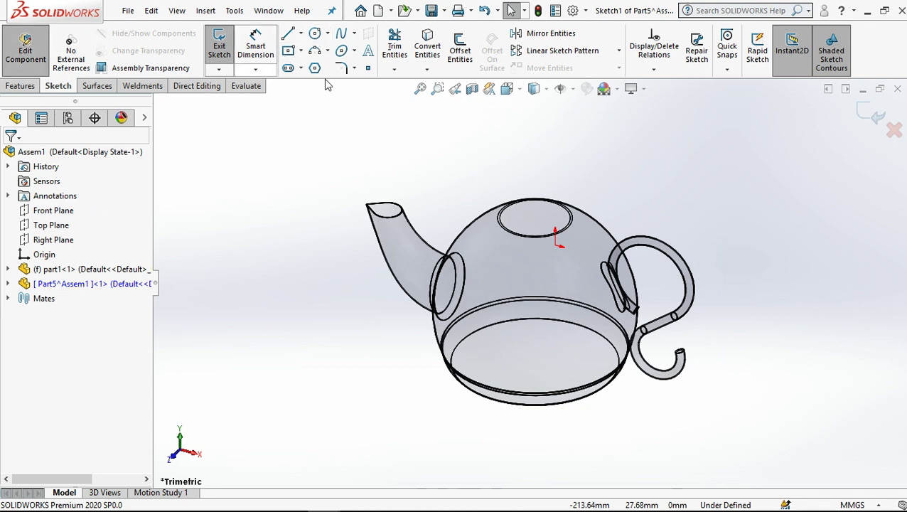
click(508, 92)
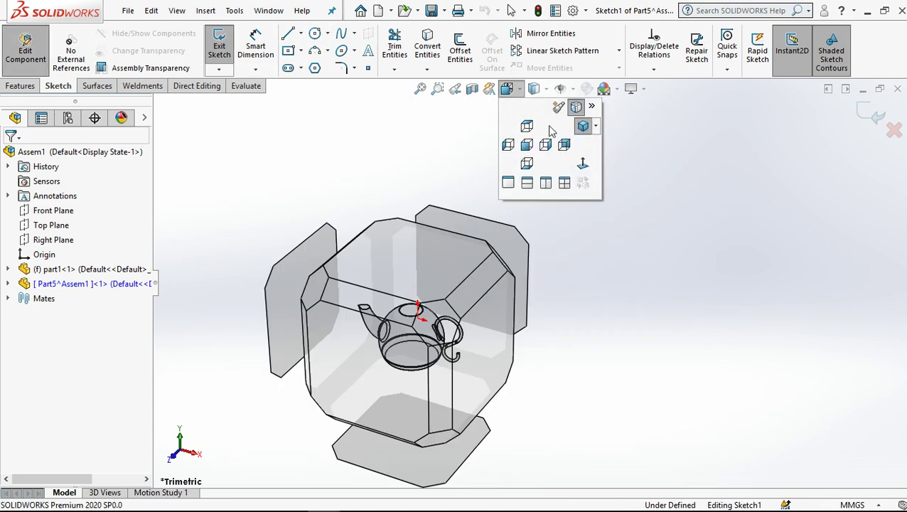
click(583, 164)
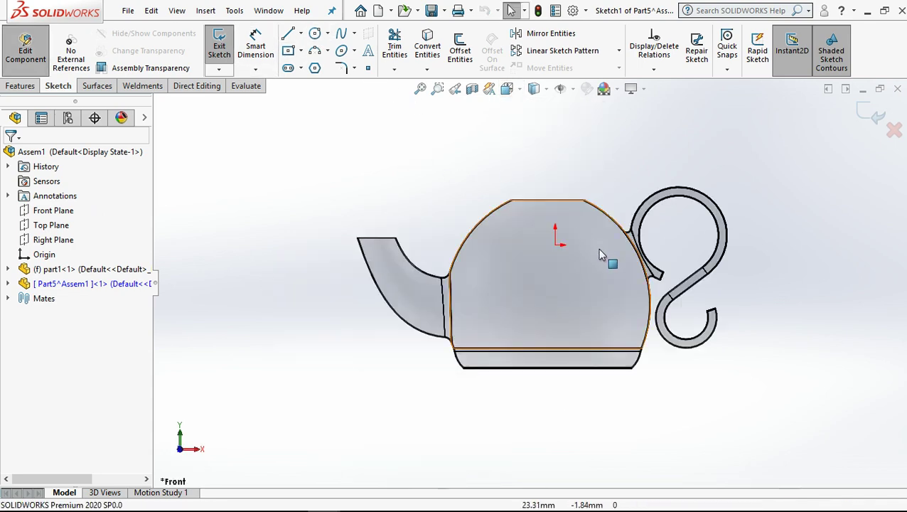
scroll(542, 259, down, 4)
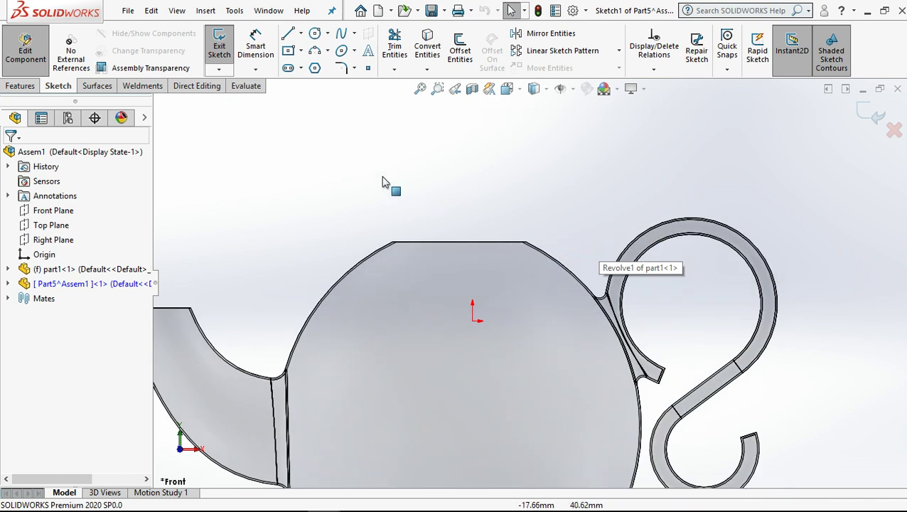
click(299, 36)
click(307, 49)
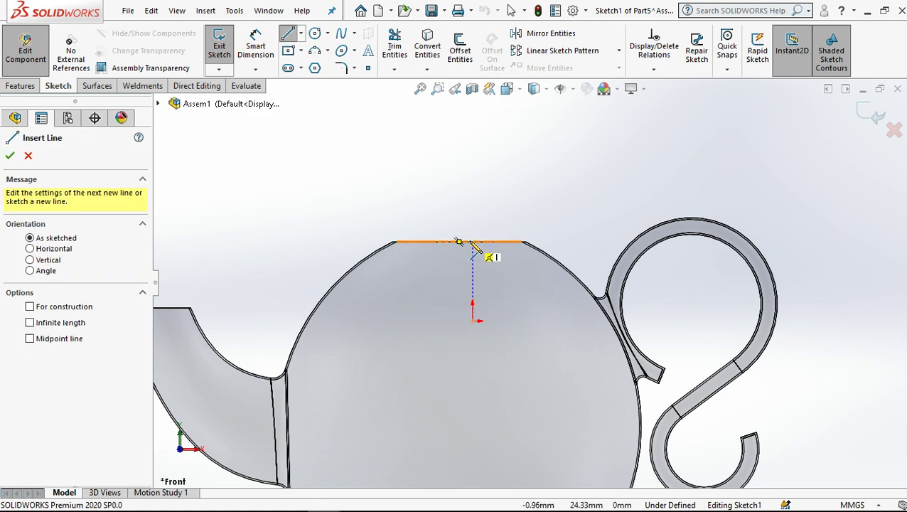
- Exit the sketch and leave in-place component editing to return to Assem1
click(511, 10)
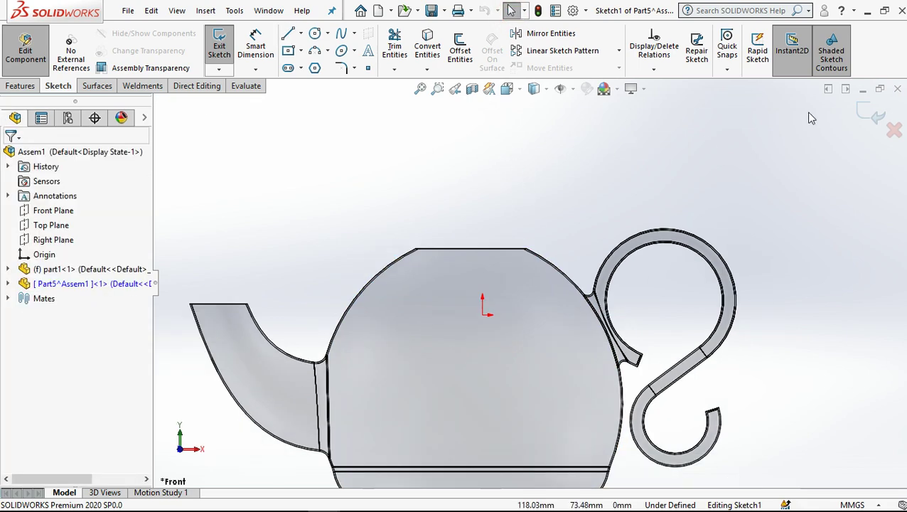
click(867, 103)
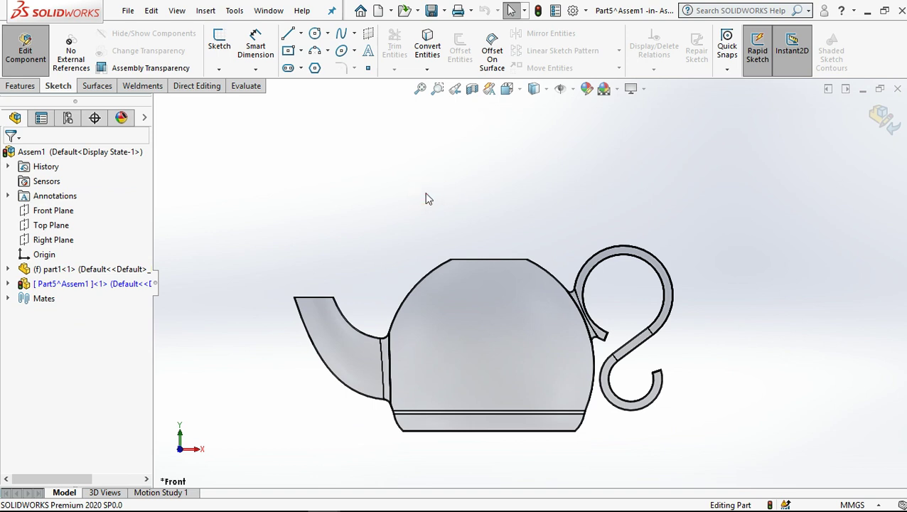
click(883, 117)
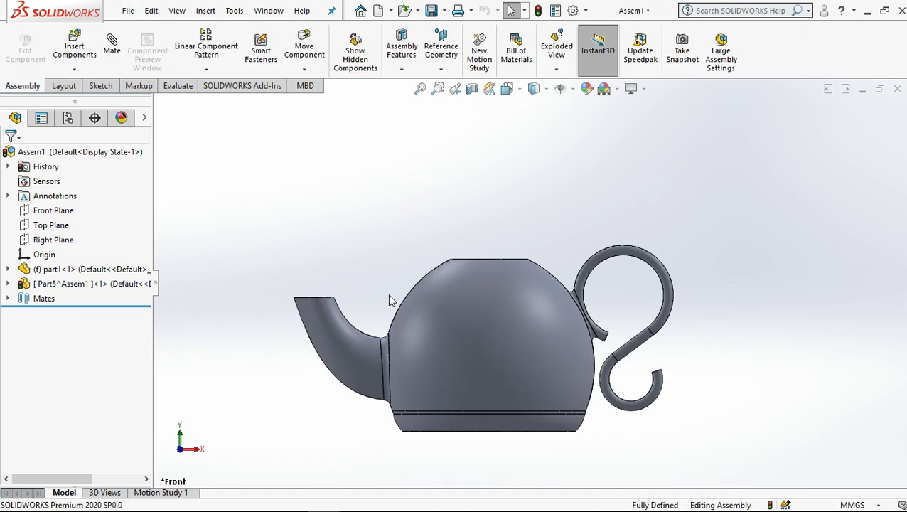
- Float the teapot and mate its Front Plane coincident with the assembly's Front Plane
right_click(457, 324)
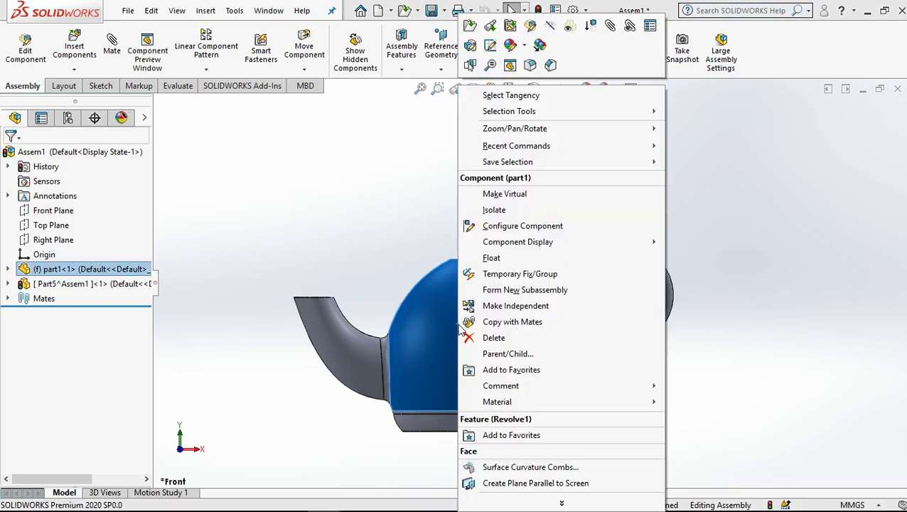
click(509, 260)
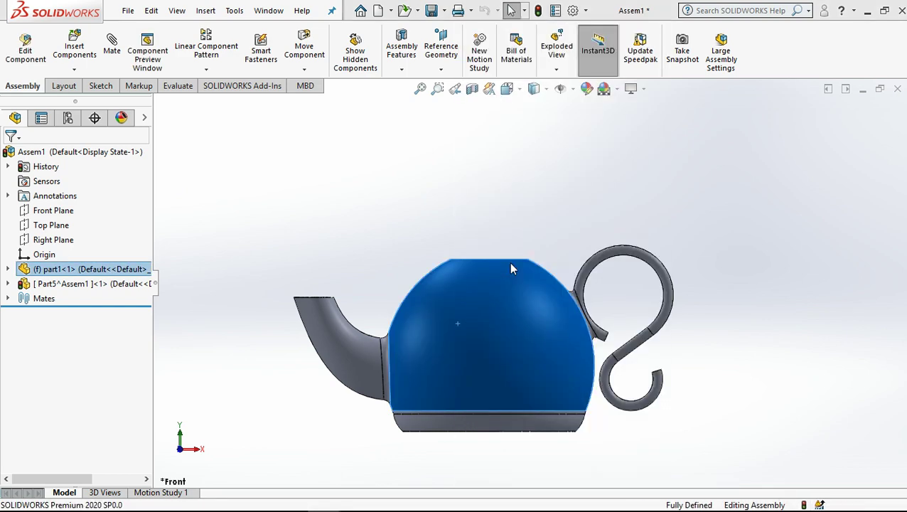
click(486, 226)
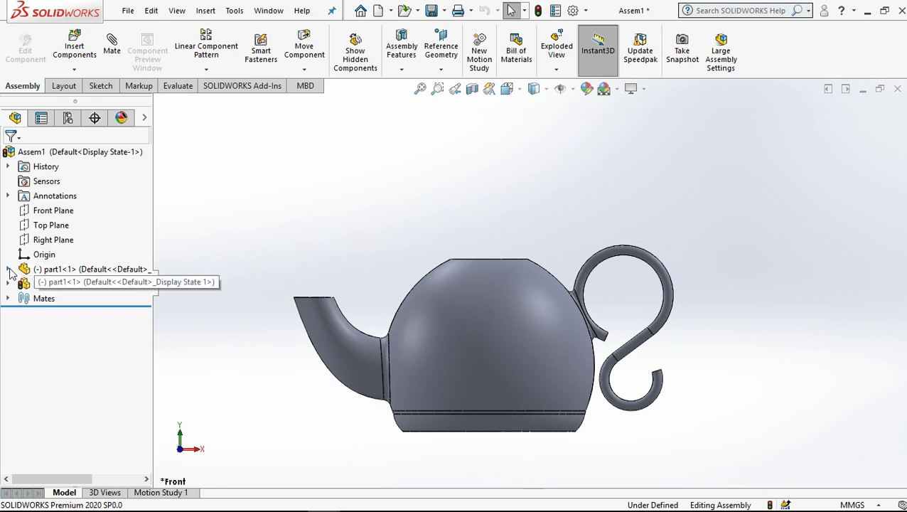
click(8, 269)
scroll(111, 233, up, 3)
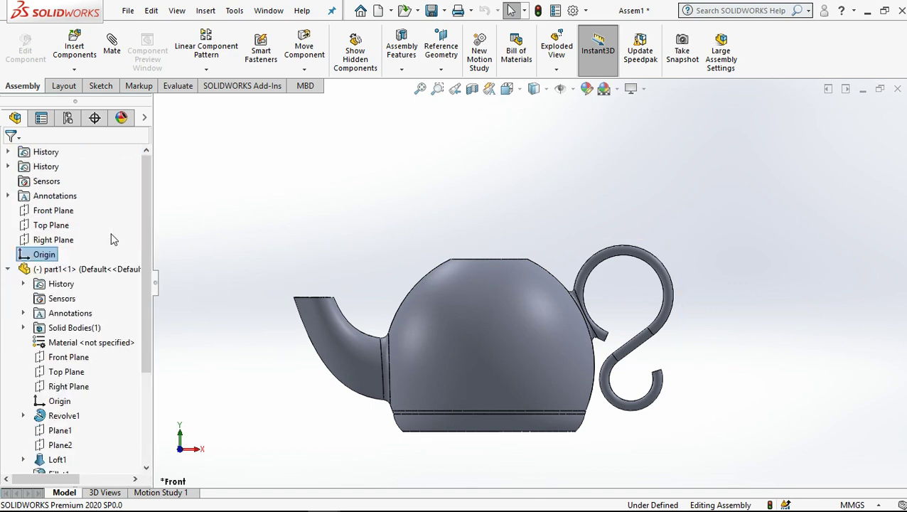
click(57, 211)
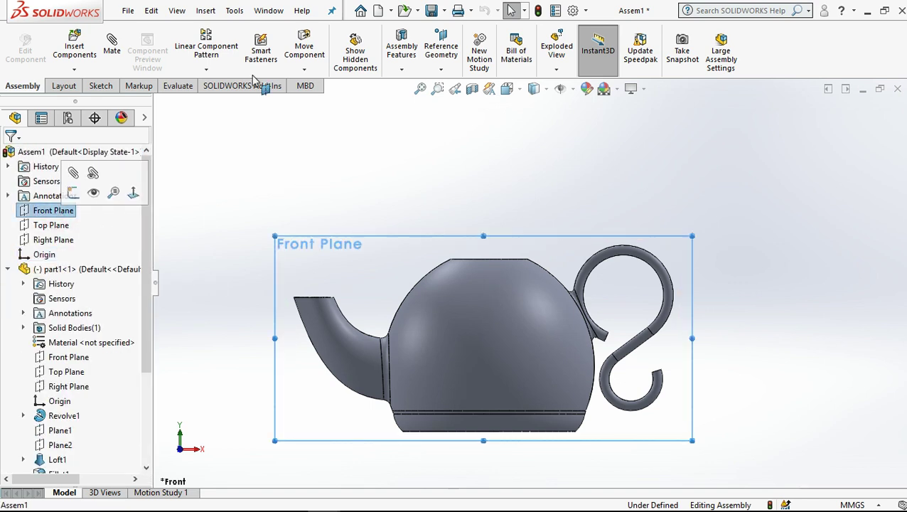
click(329, 178)
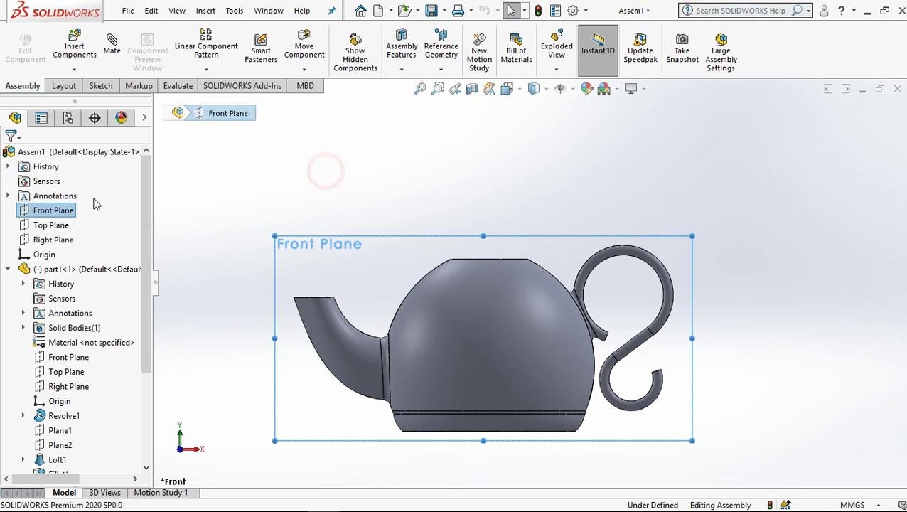
click(60, 213)
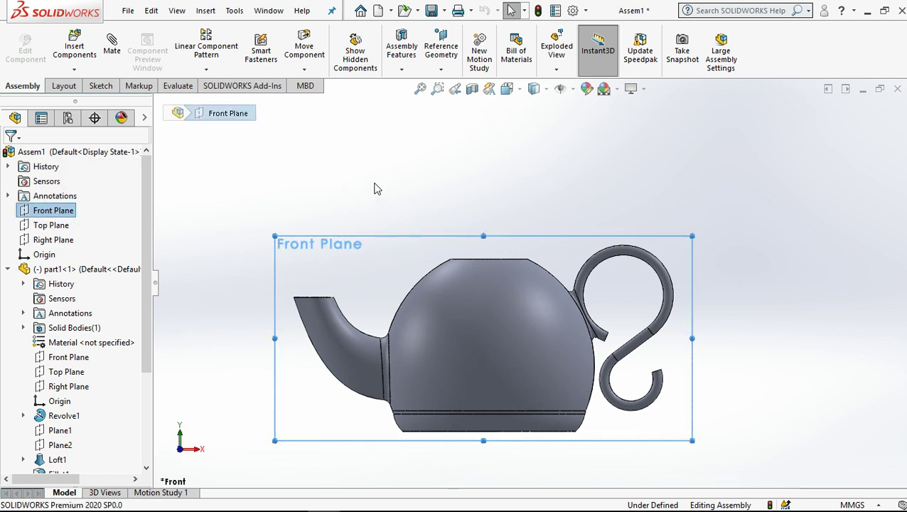
key(m)
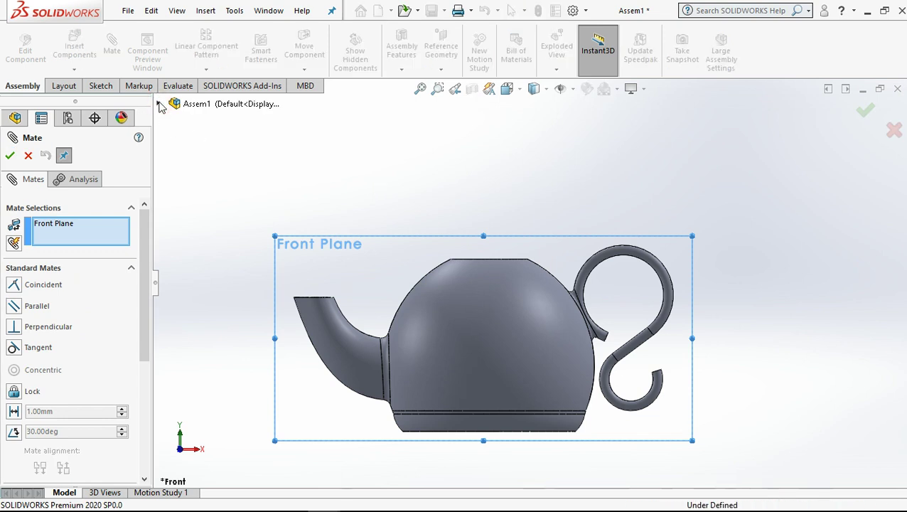
click(159, 105)
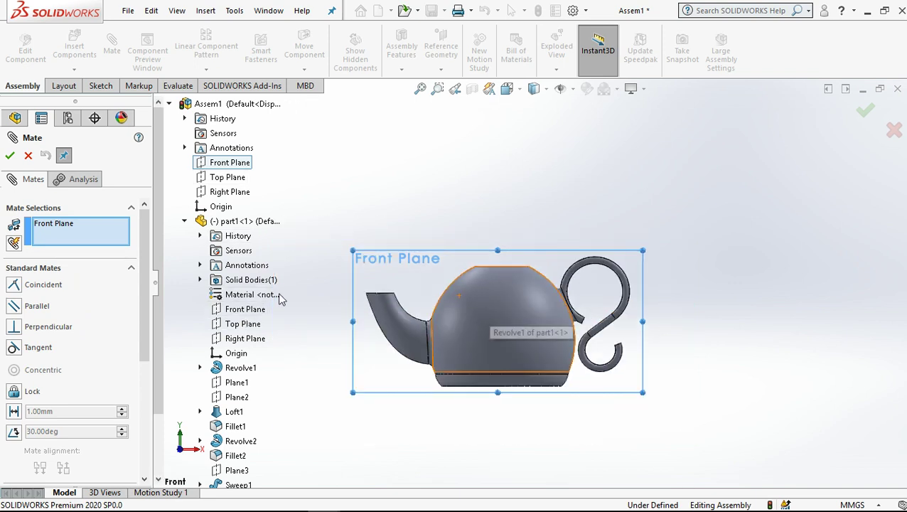
click(246, 311)
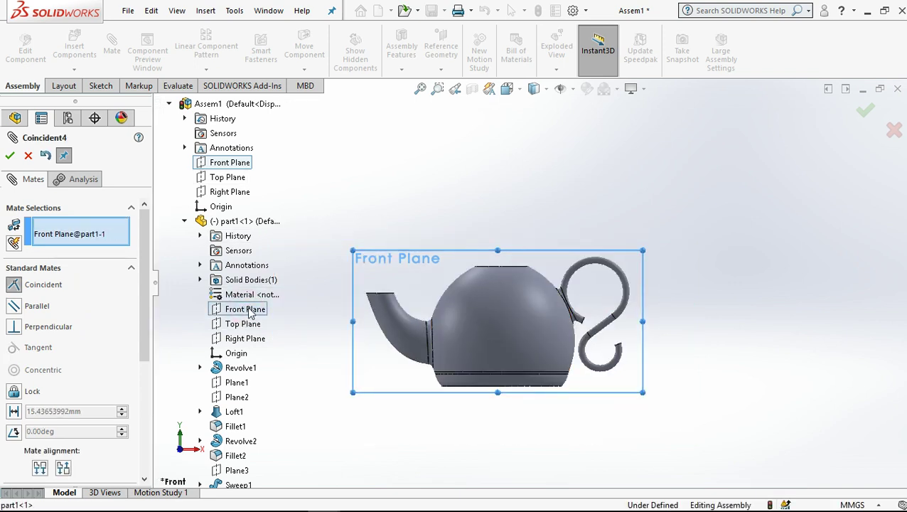
click(8, 157)
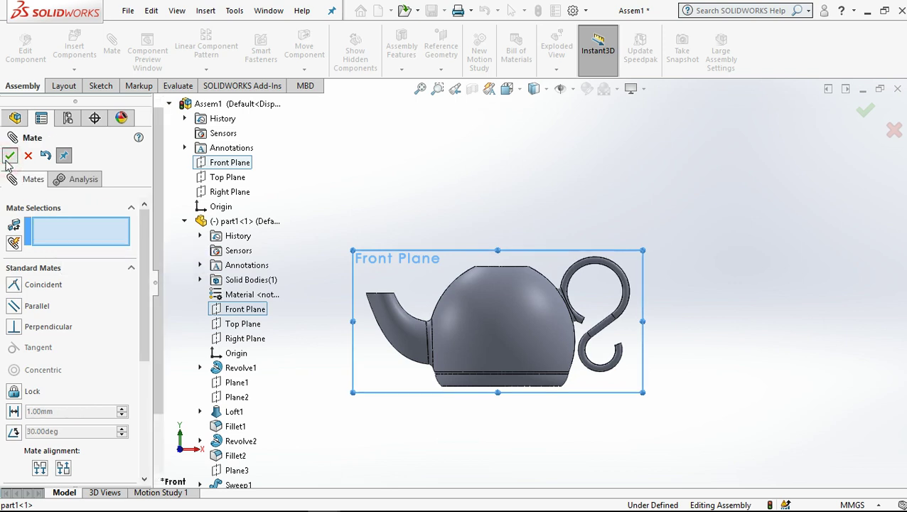
- Add coincident mates between the Right Planes and the Top Planes, then close the Mate settings
click(234, 193)
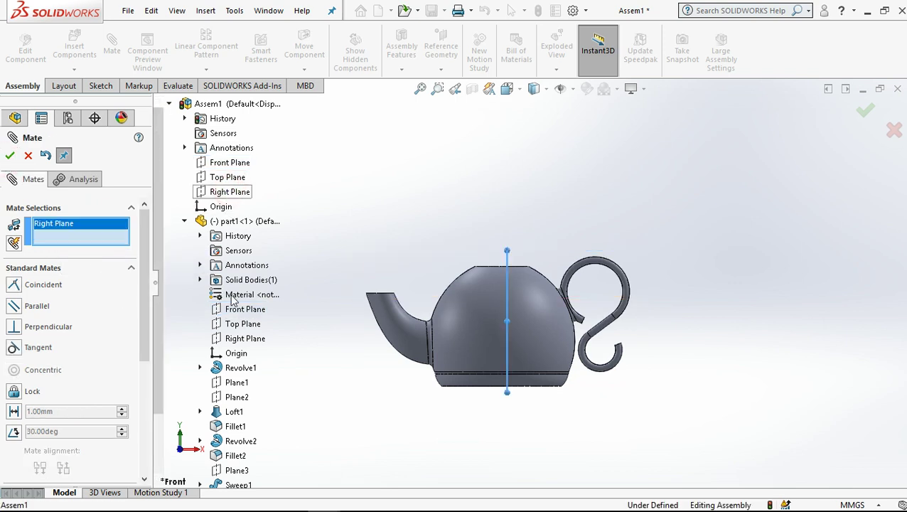
click(235, 340)
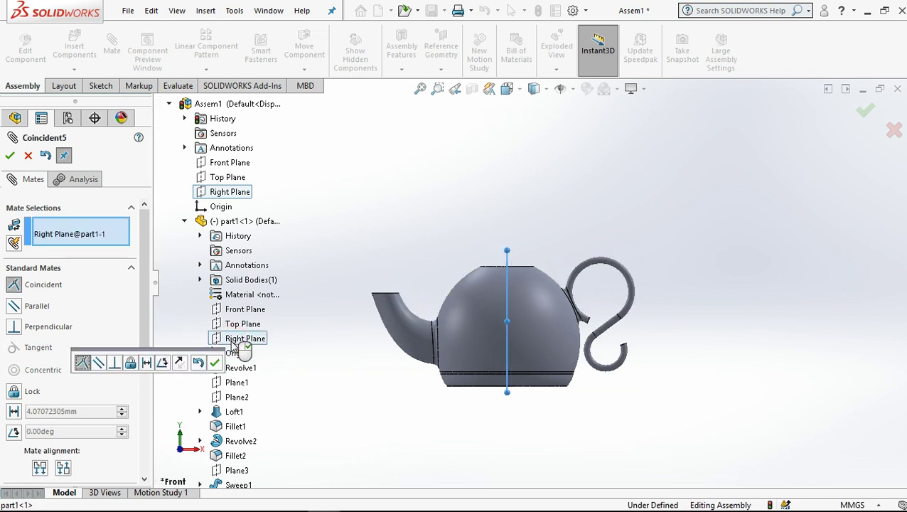
click(9, 157)
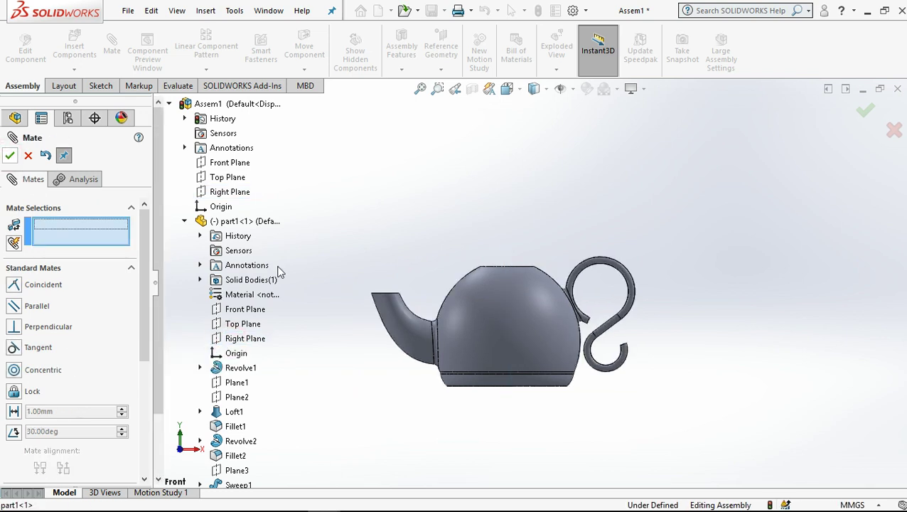
click(239, 326)
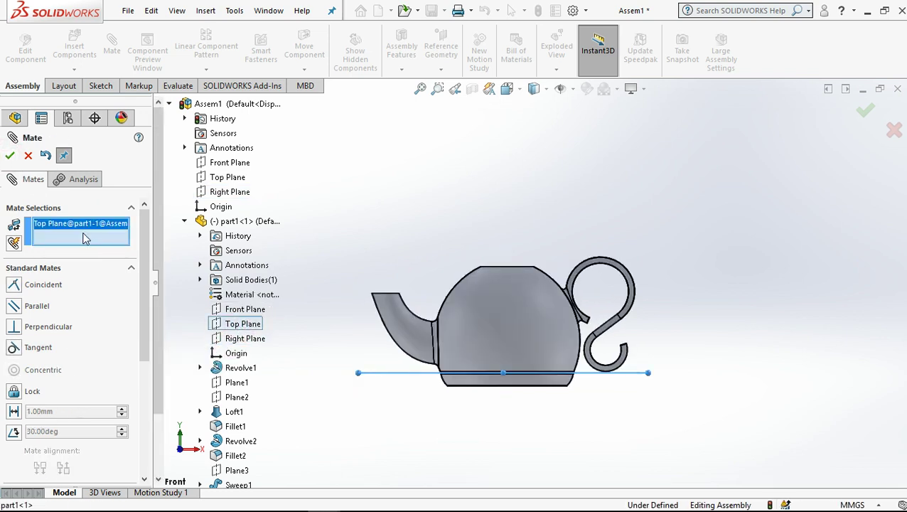
click(222, 178)
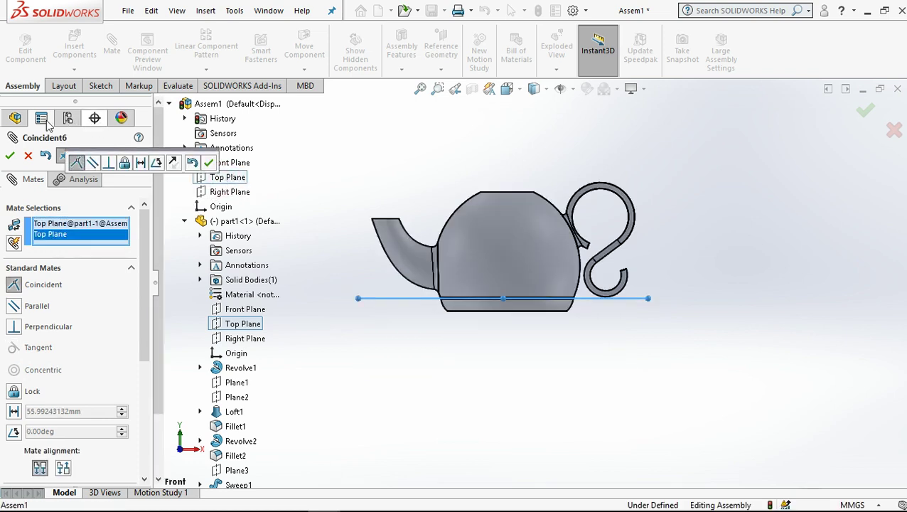
click(8, 156)
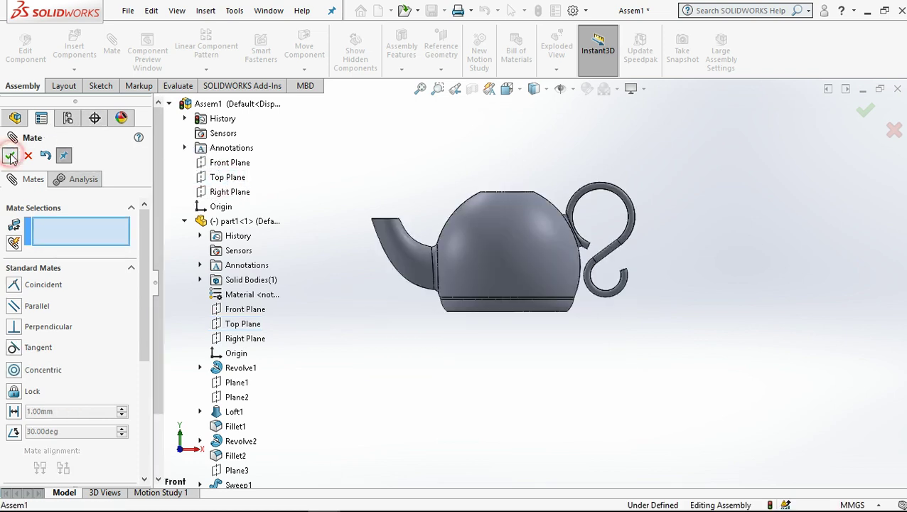
click(10, 156)
click(305, 174)
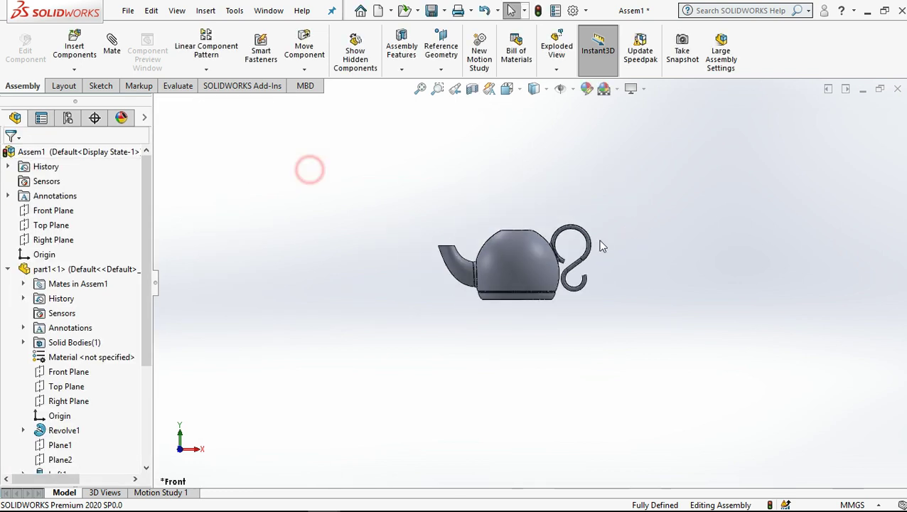
- Edit the Part5 lid component in place and start a sketch on its Front Plane
scroll(615, 247, down, 2)
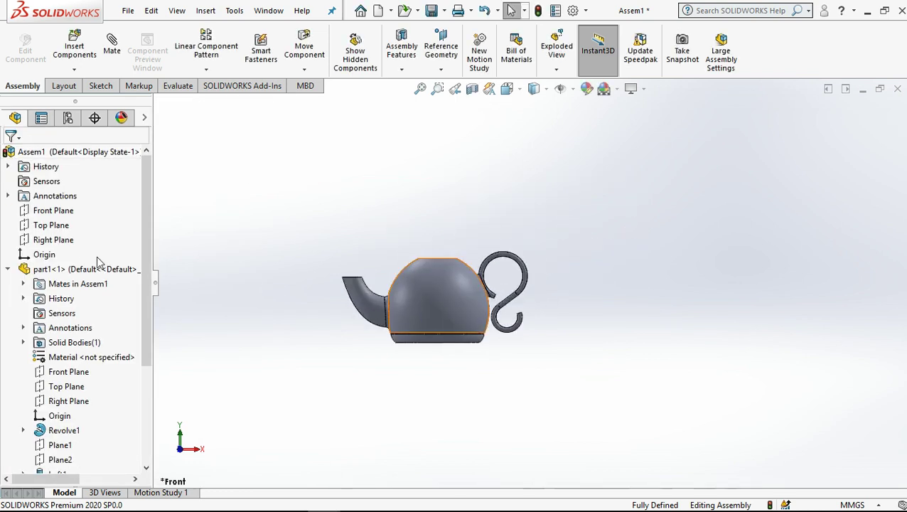
click(9, 270)
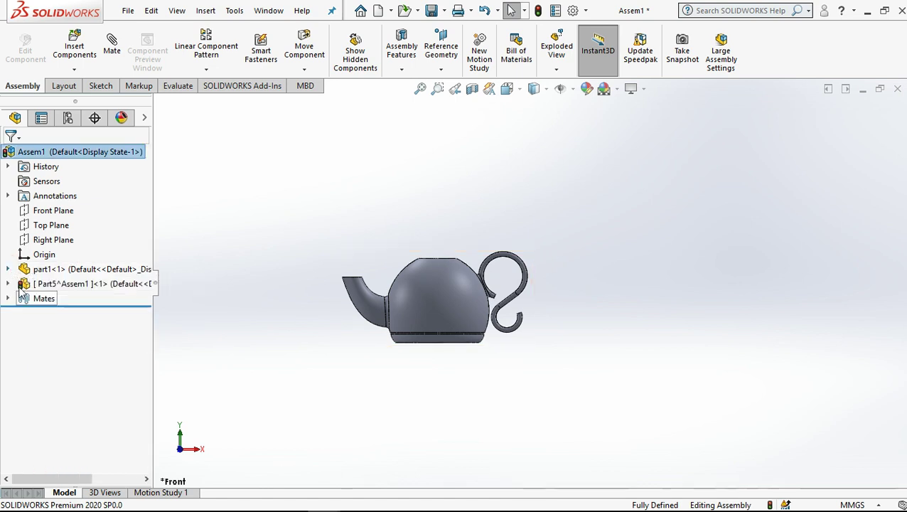
click(40, 286)
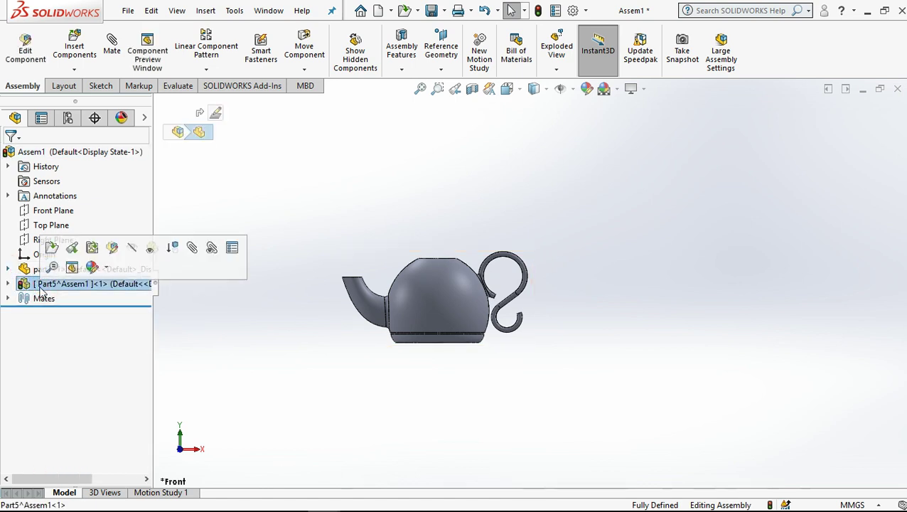
click(26, 50)
scroll(447, 266, down, 3)
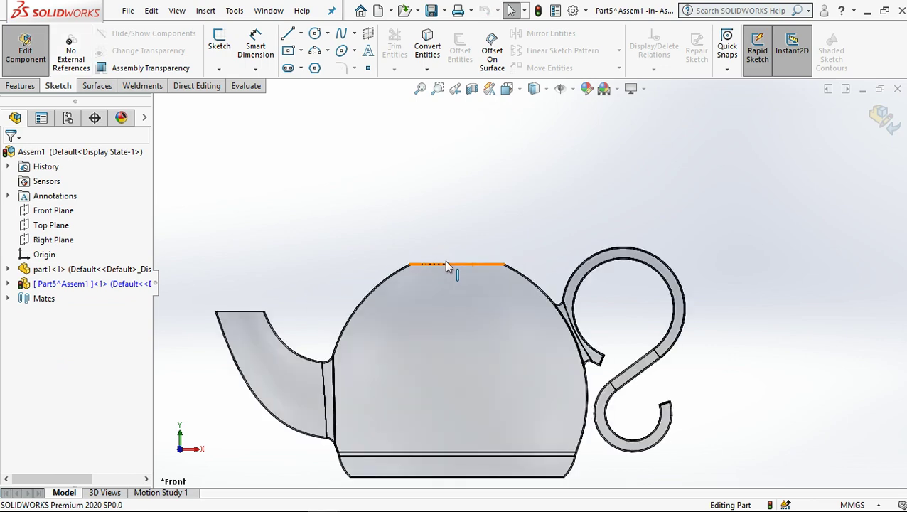
scroll(448, 267, down, 1)
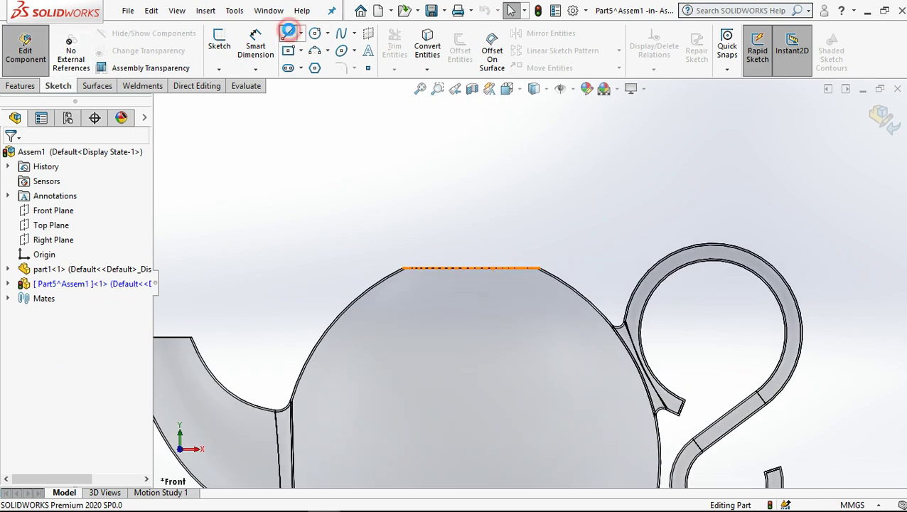
click(288, 32)
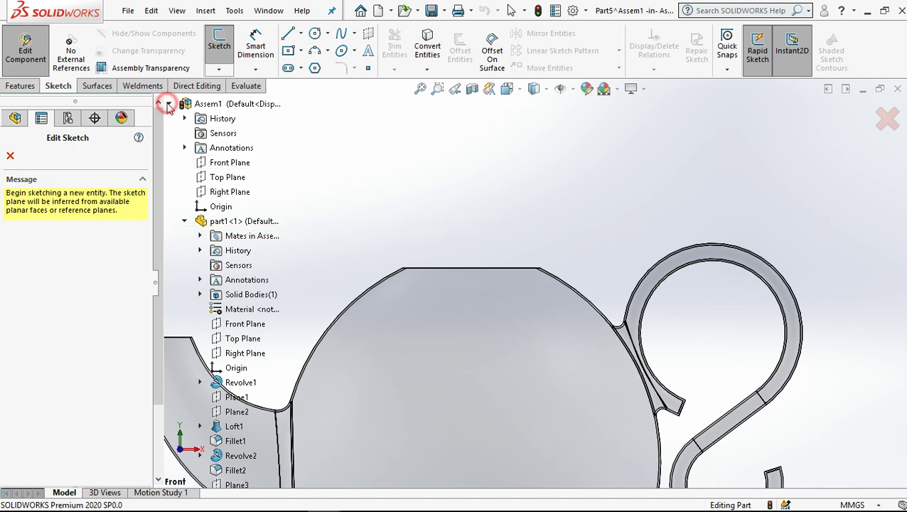
click(171, 105)
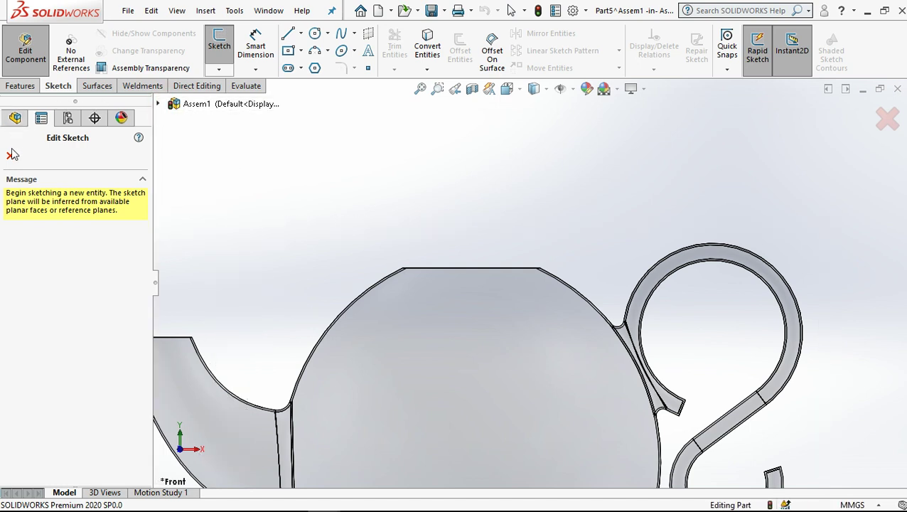
click(10, 155)
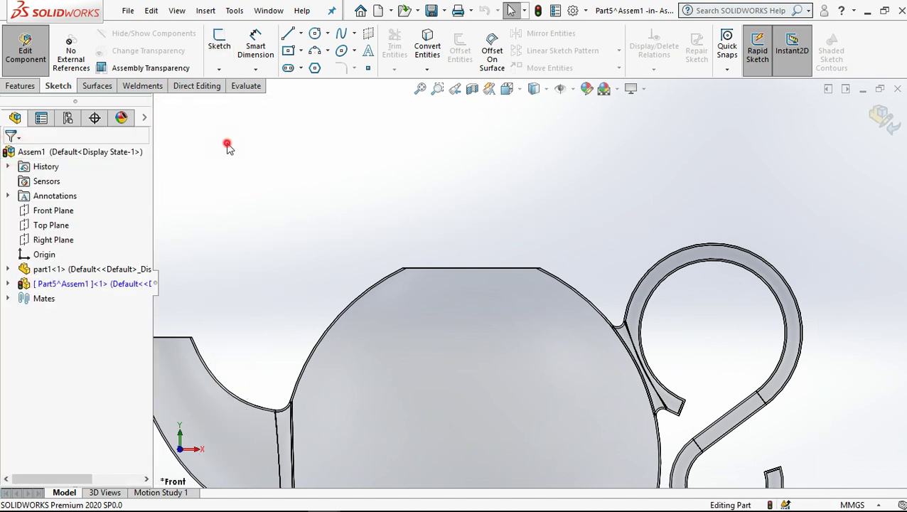
click(57, 210)
click(8, 284)
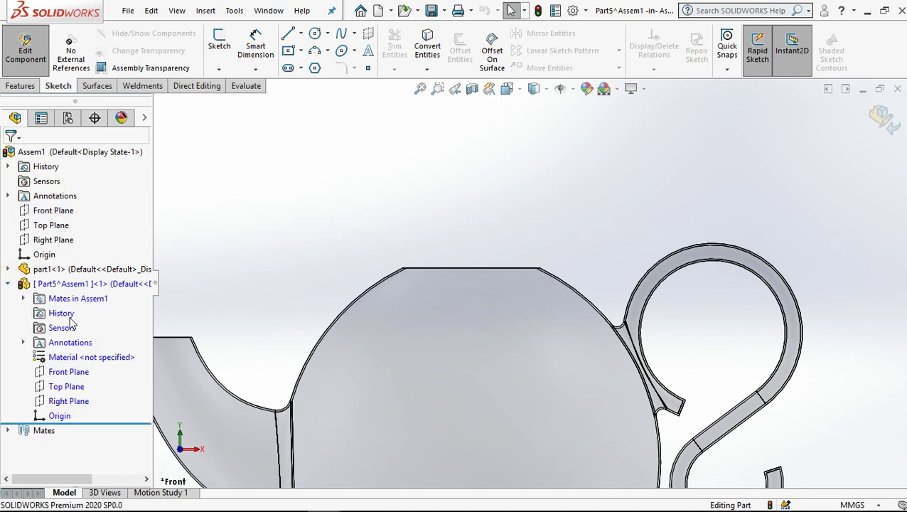
click(74, 371)
click(245, 235)
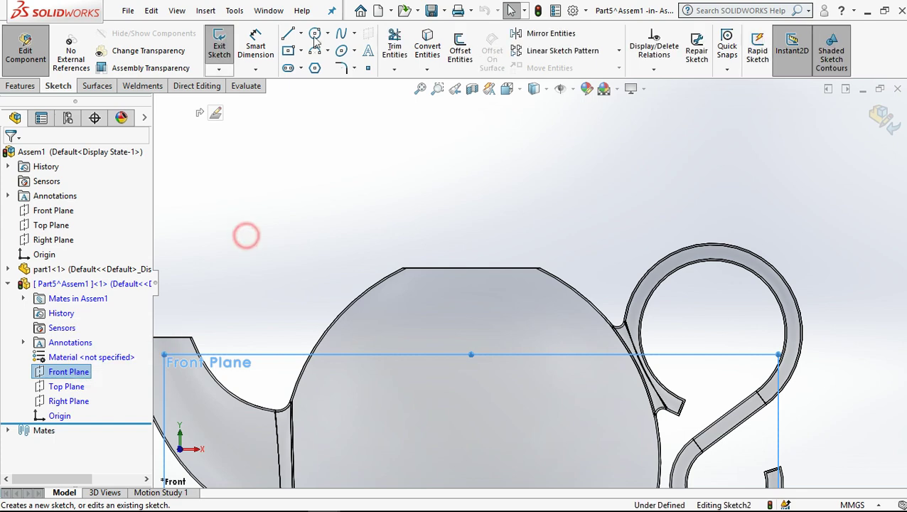
- Draw a horizontal line from the top opening's centre to its left corner
click(290, 36)
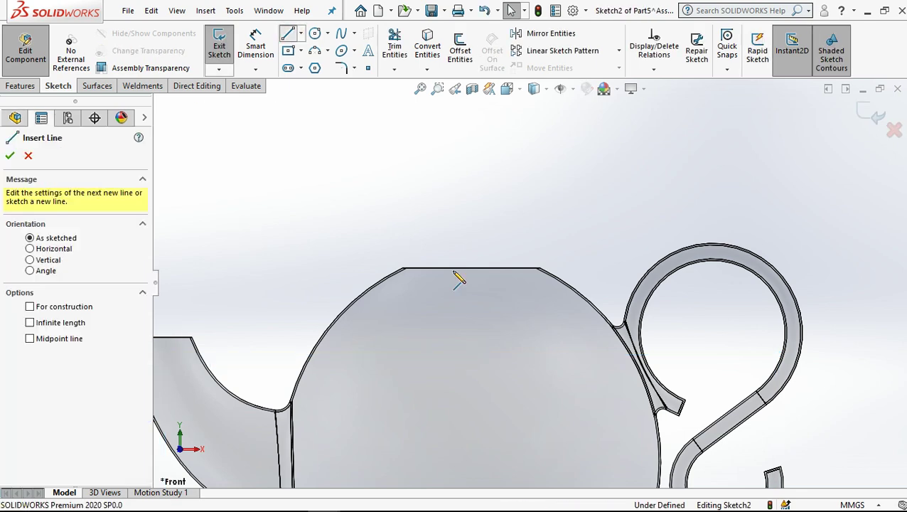
click(469, 268)
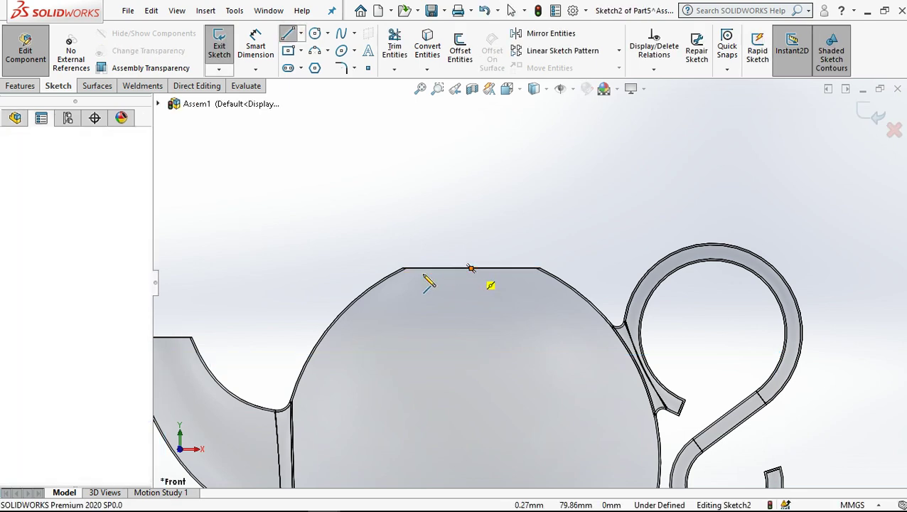
scroll(450, 282, down, 2)
scroll(448, 283, down, 3)
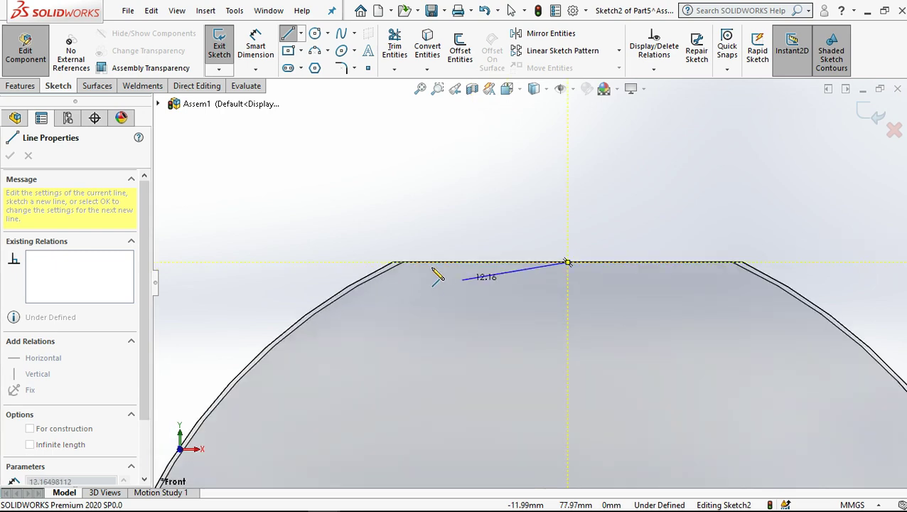
scroll(427, 271, down, 3)
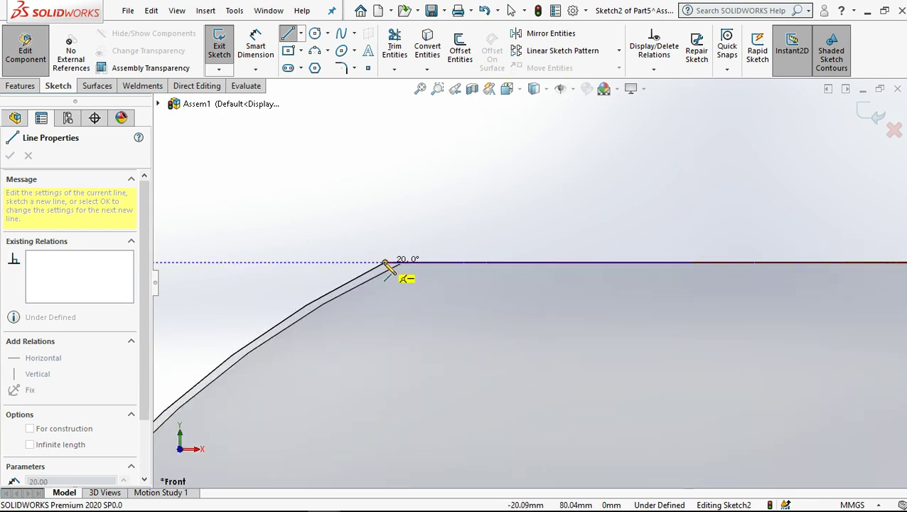
click(384, 263)
click(509, 10)
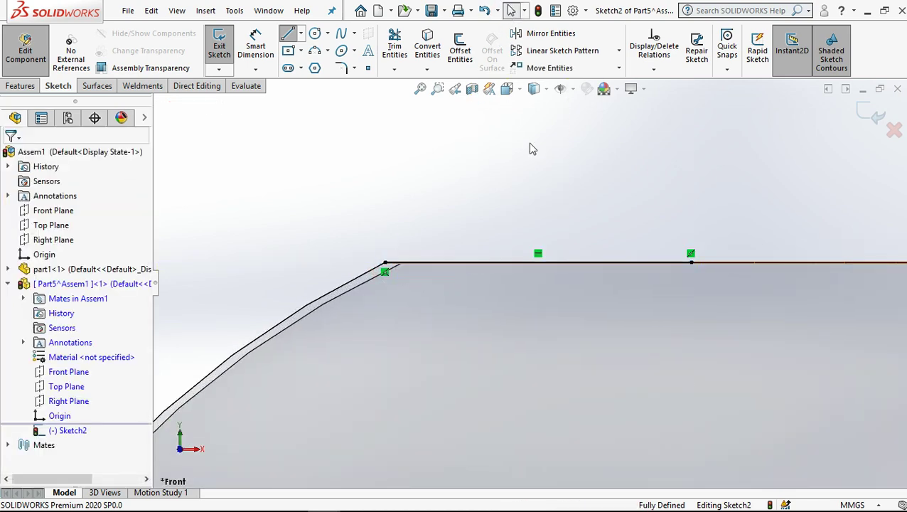
scroll(533, 153, up, 4)
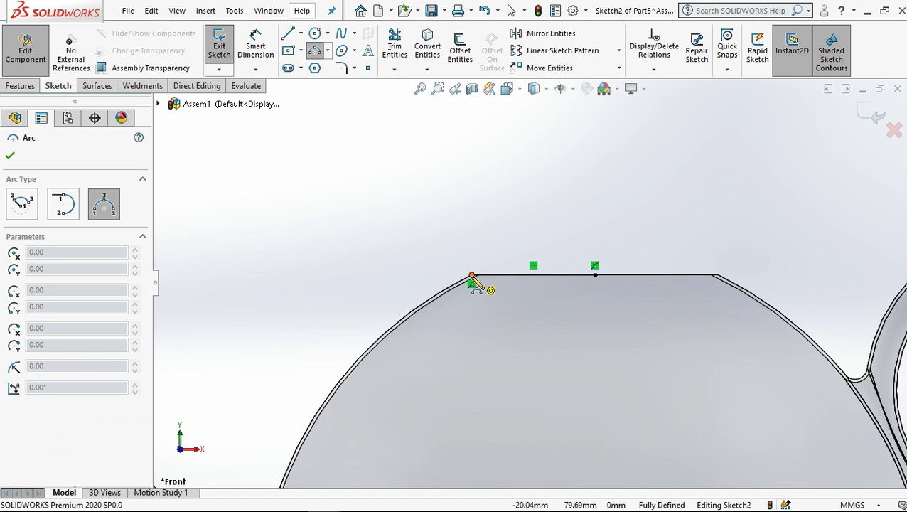
- Add a 3-point arc bulging above the line and close the profile with a vertical line
click(472, 275)
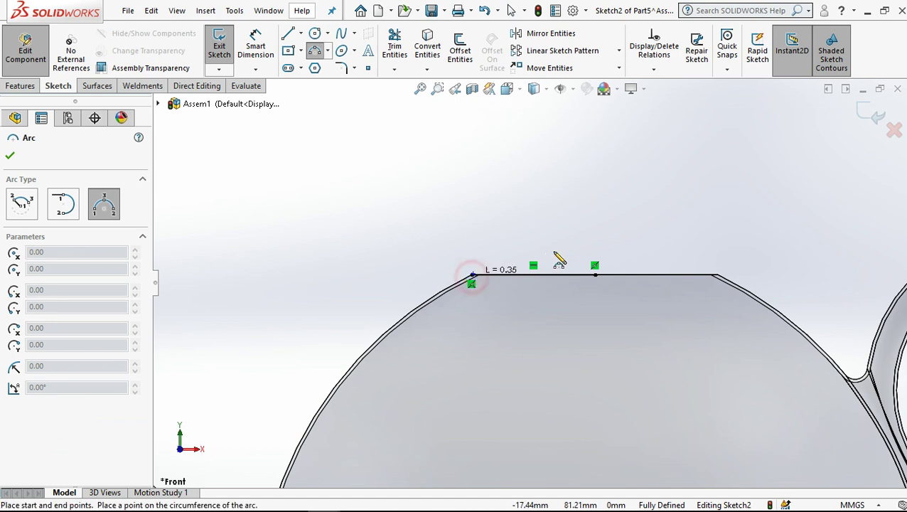
click(596, 256)
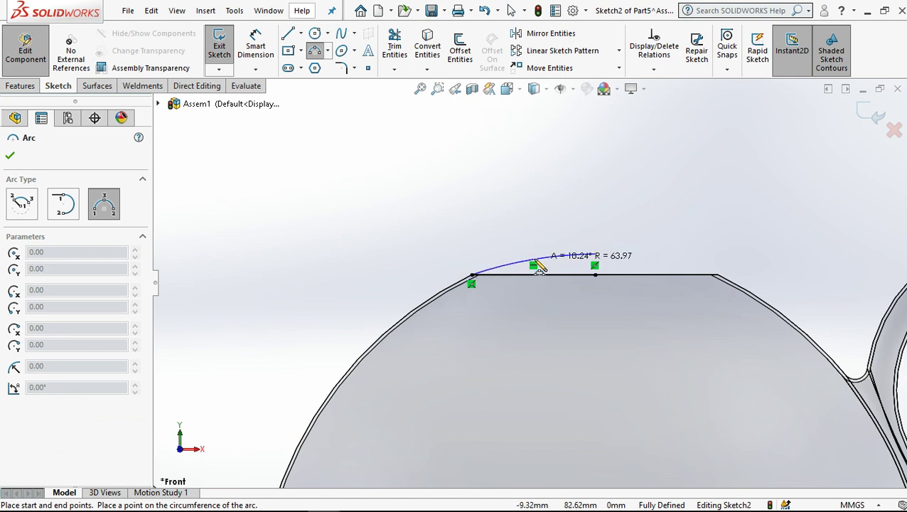
click(529, 267)
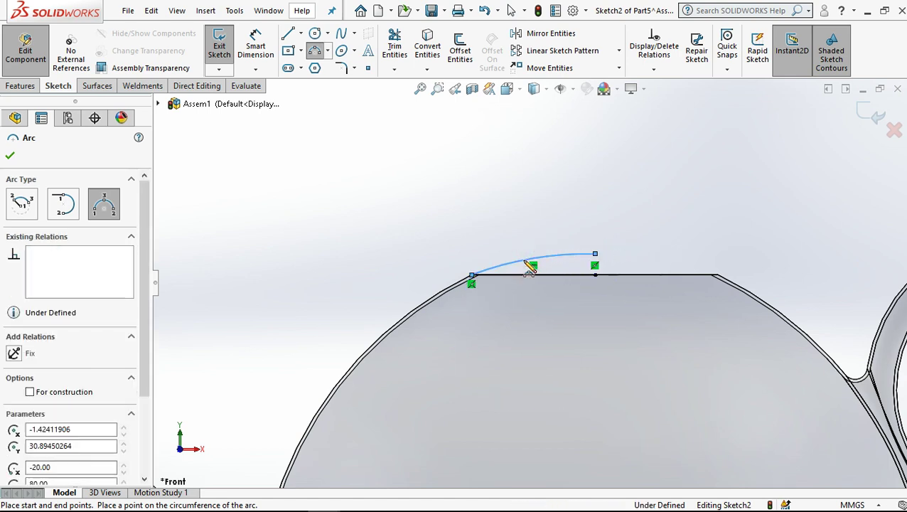
click(296, 37)
click(595, 275)
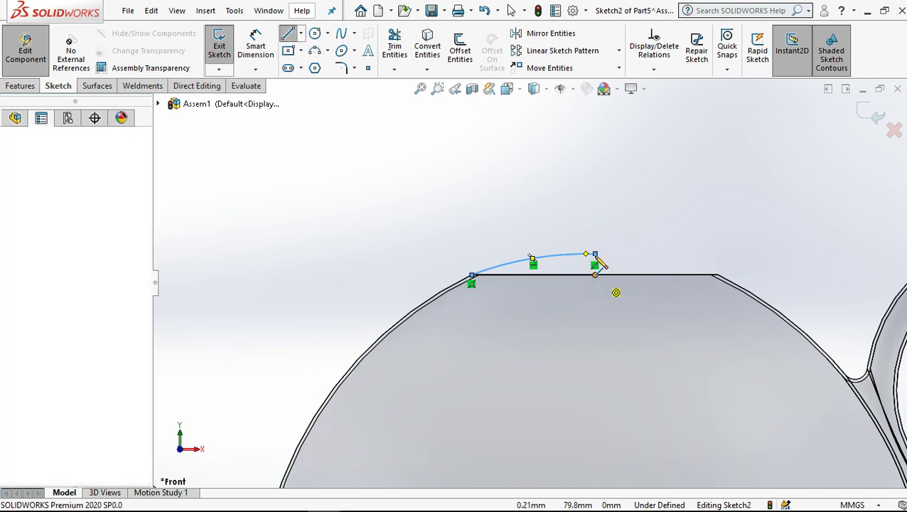
click(595, 254)
click(511, 10)
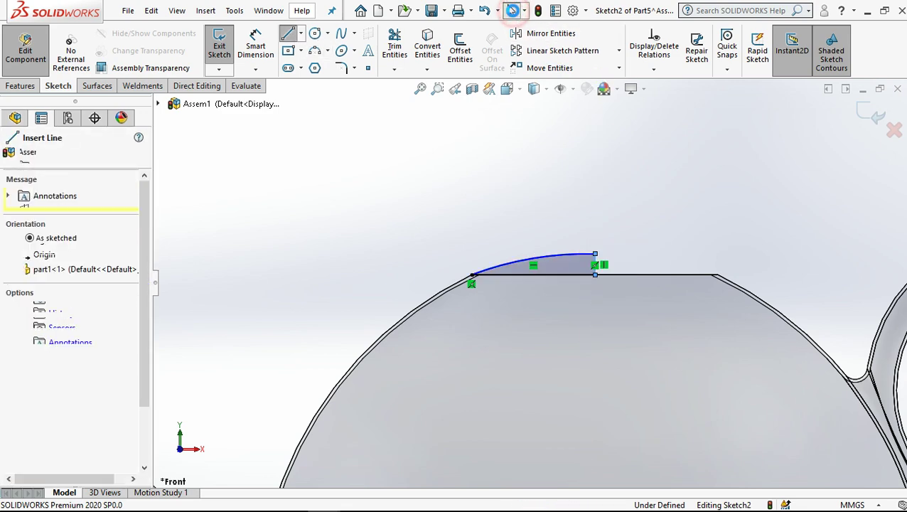
- Revolve the lid profile Blind 360° about its vertical line (Line3) to create Revolve1
click(21, 86)
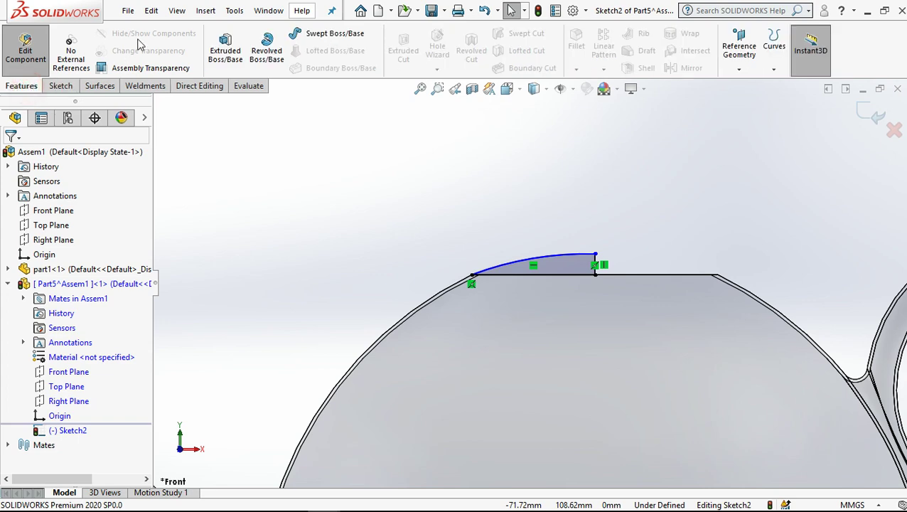
click(263, 44)
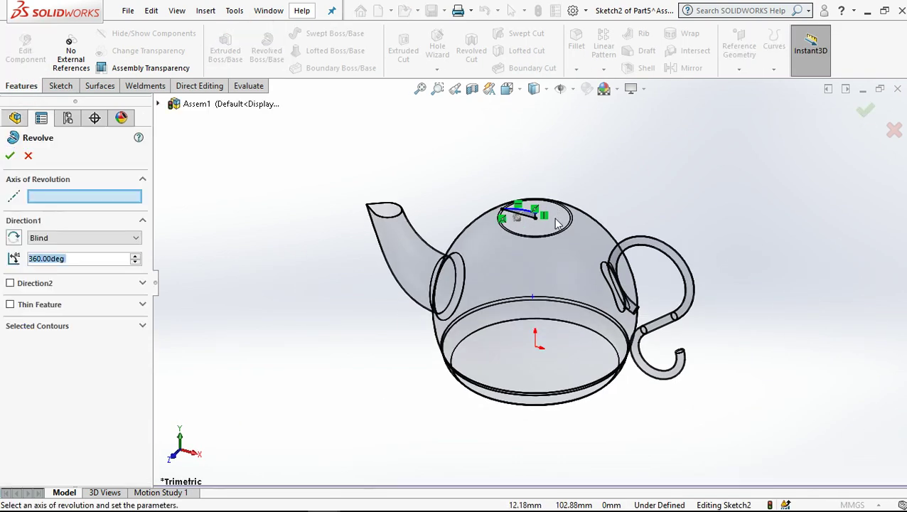
scroll(558, 223, down, 2)
scroll(540, 249, down, 2)
scroll(524, 272, down, 2)
scroll(504, 297, down, 2)
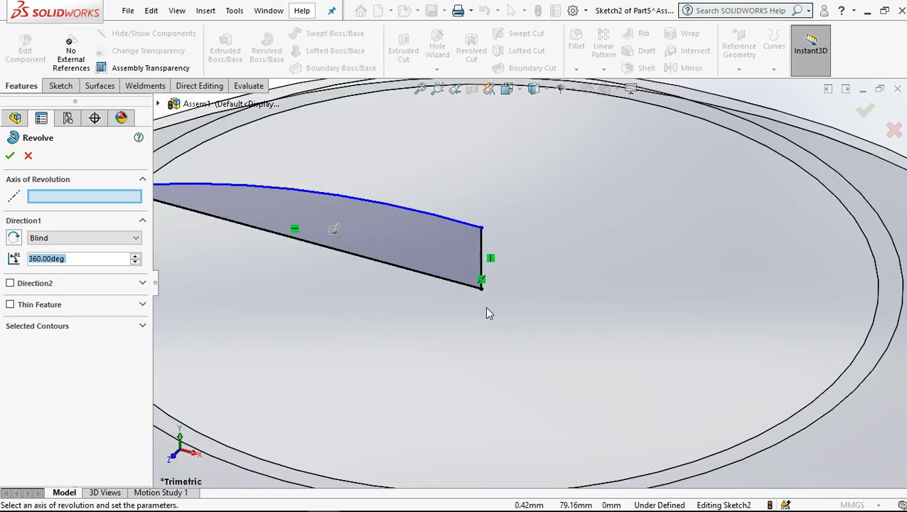
scroll(486, 313, down, 1)
click(483, 240)
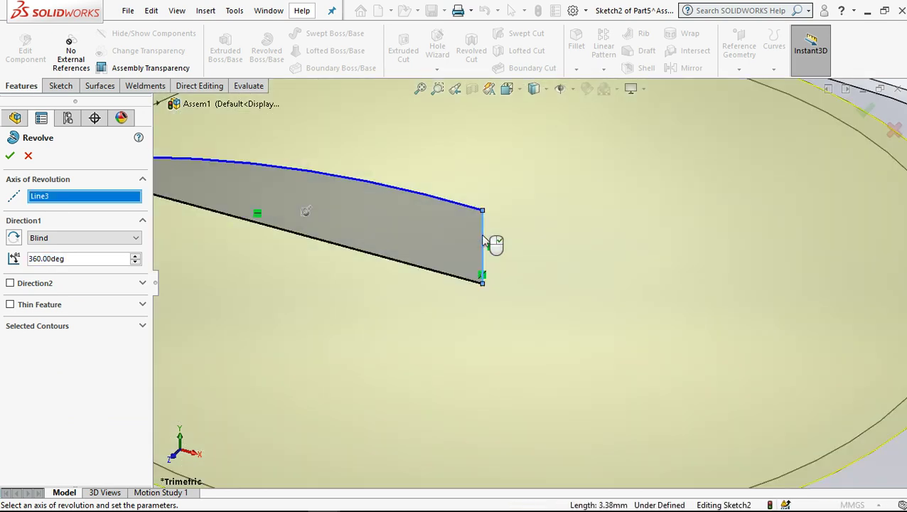
click(11, 156)
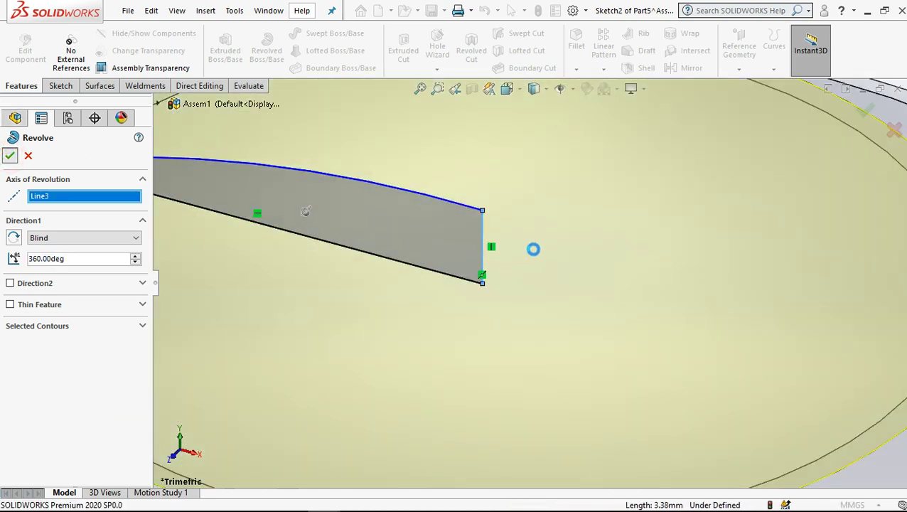
scroll(535, 255, up, 3)
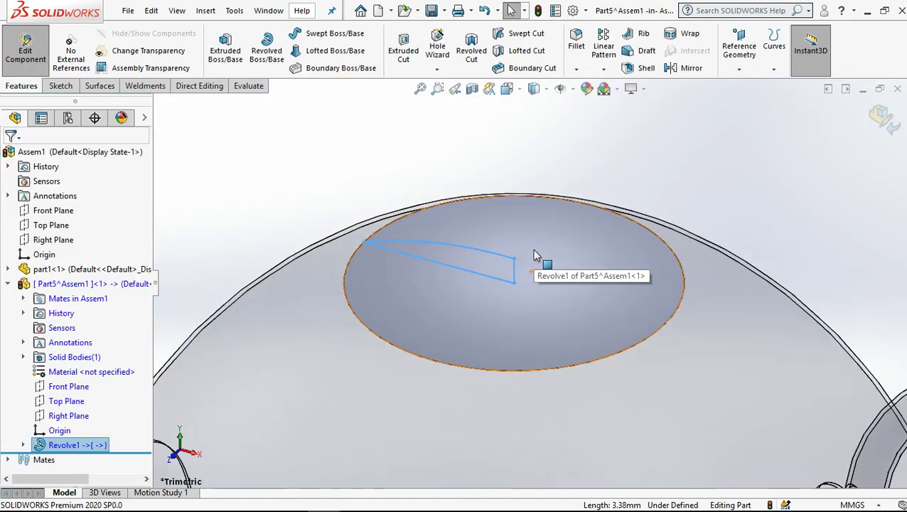
scroll(536, 255, up, 2)
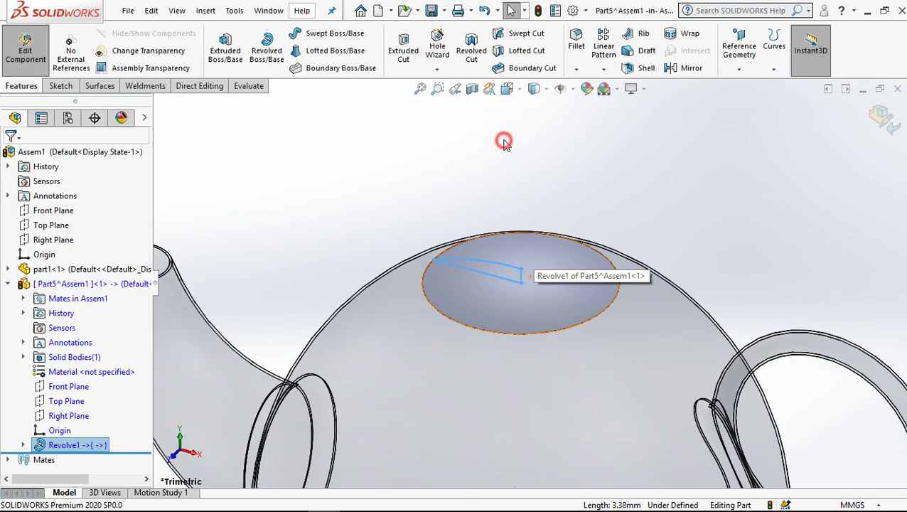
- Start a sketch on the lid's Front Plane in Front view with the Line tool ready
click(76, 364)
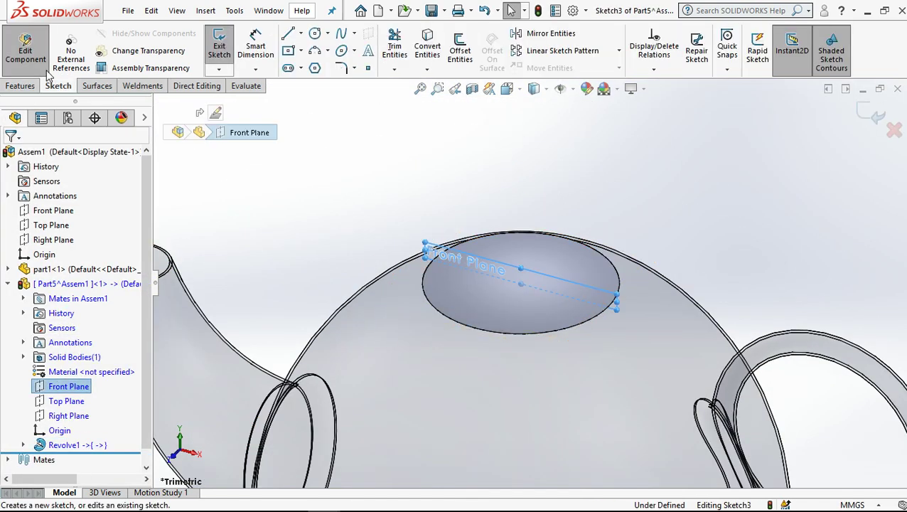
click(506, 88)
click(578, 157)
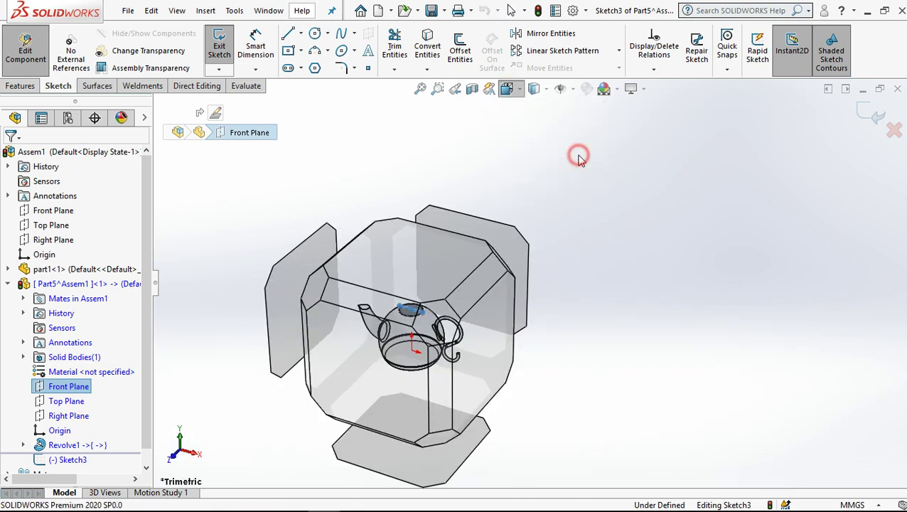
scroll(532, 198, down, 3)
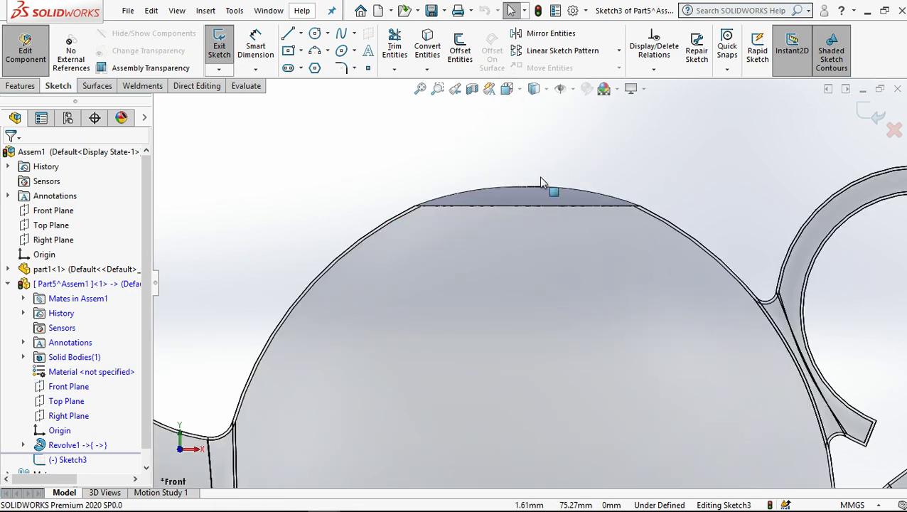
scroll(506, 204, down, 2)
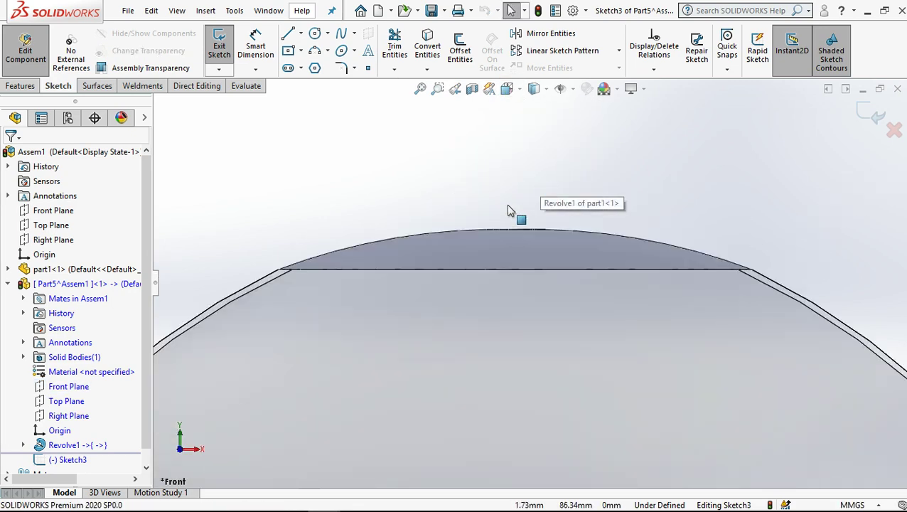
click(314, 51)
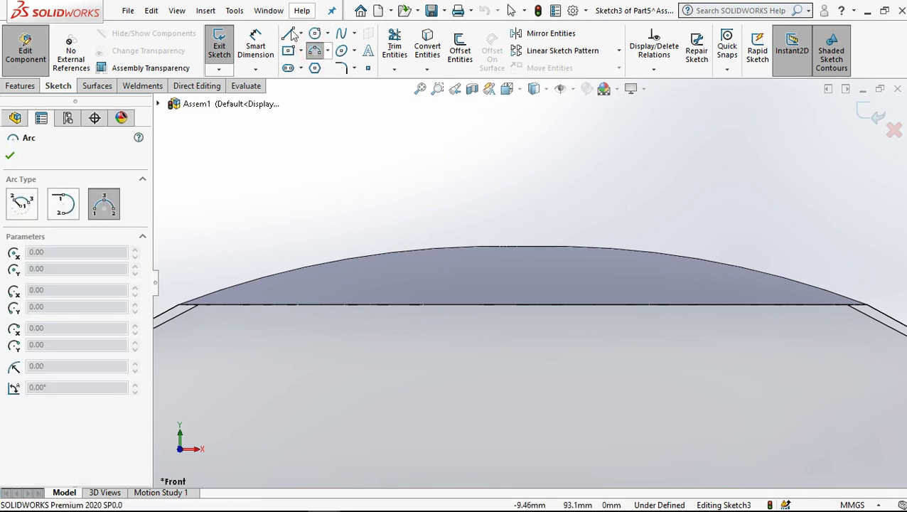
key(Escape)
key(l)
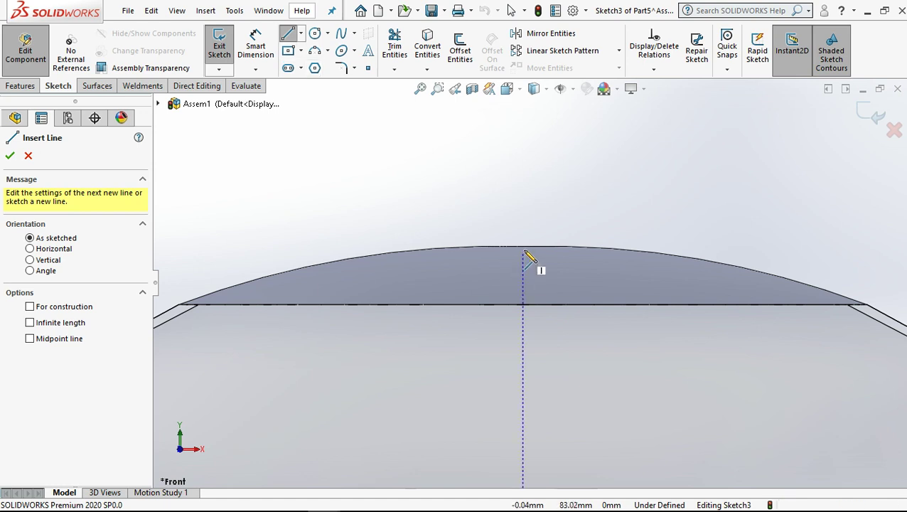
- Draw a small rectangle outline at the lid's top centre as the knob base
click(523, 246)
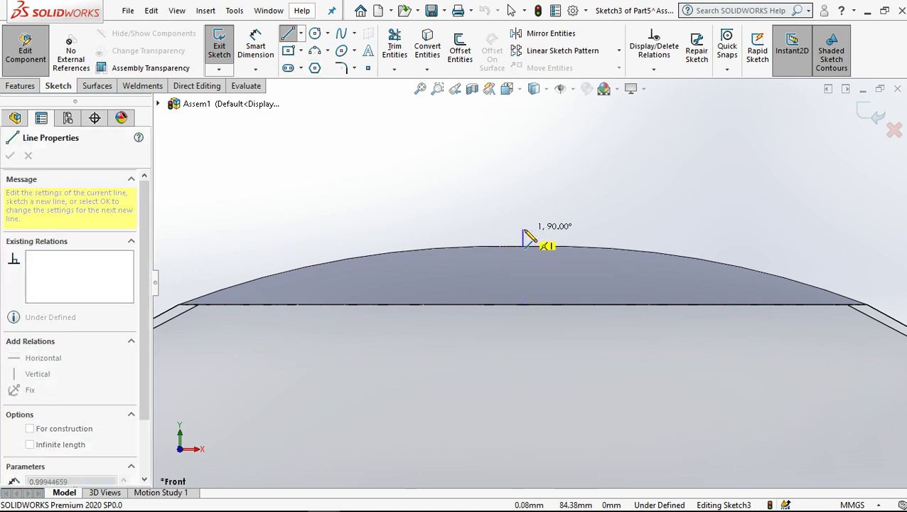
click(523, 231)
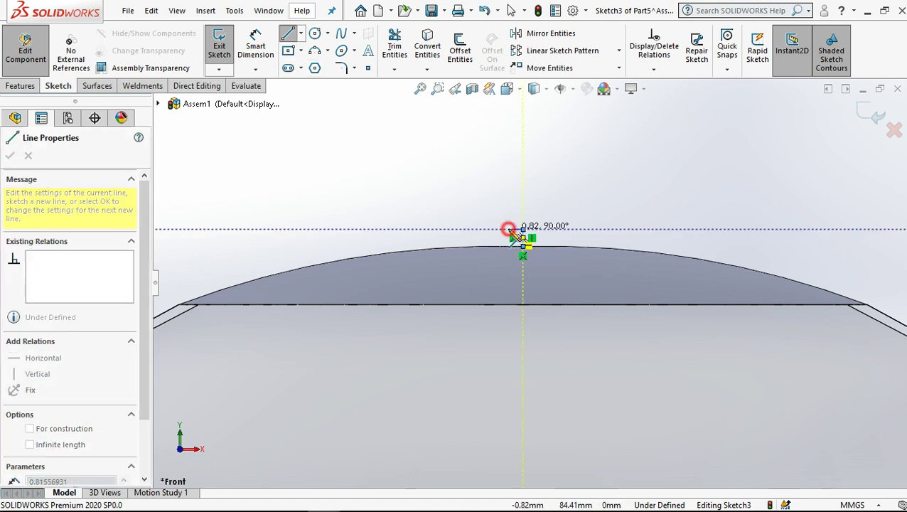
click(509, 229)
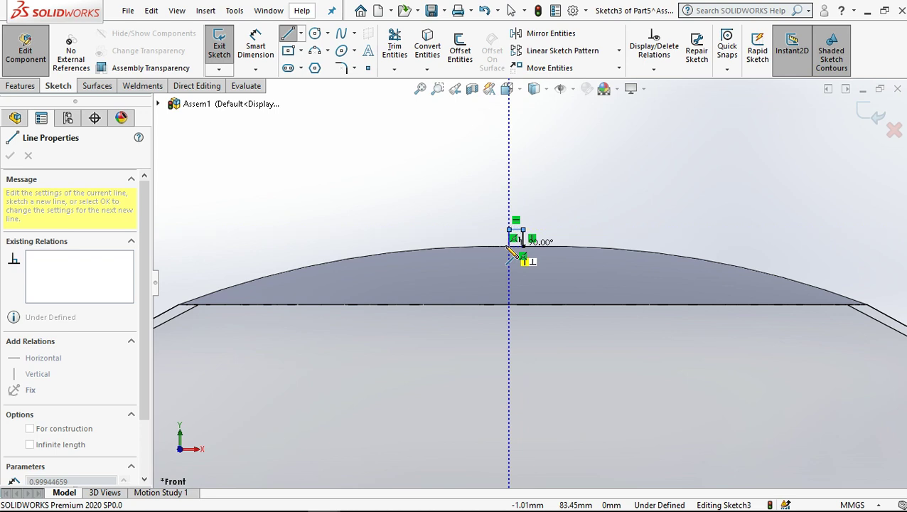
click(509, 246)
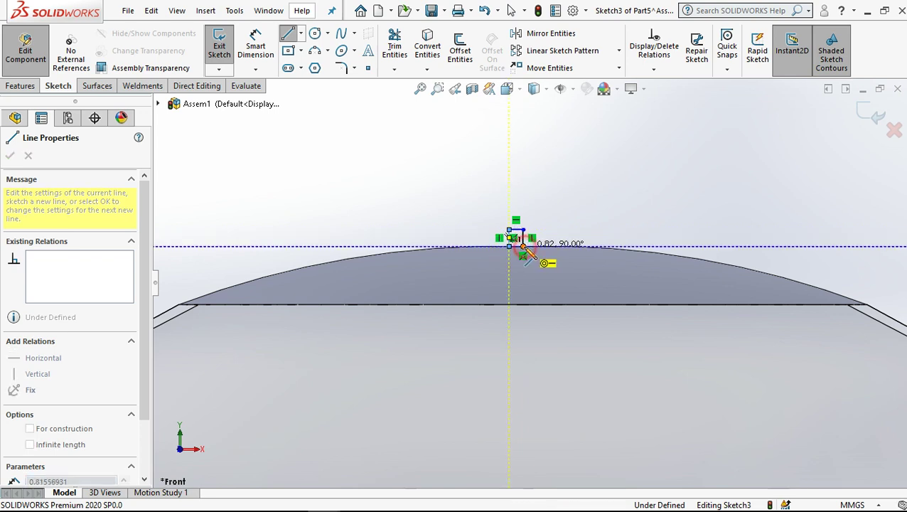
click(523, 246)
click(512, 10)
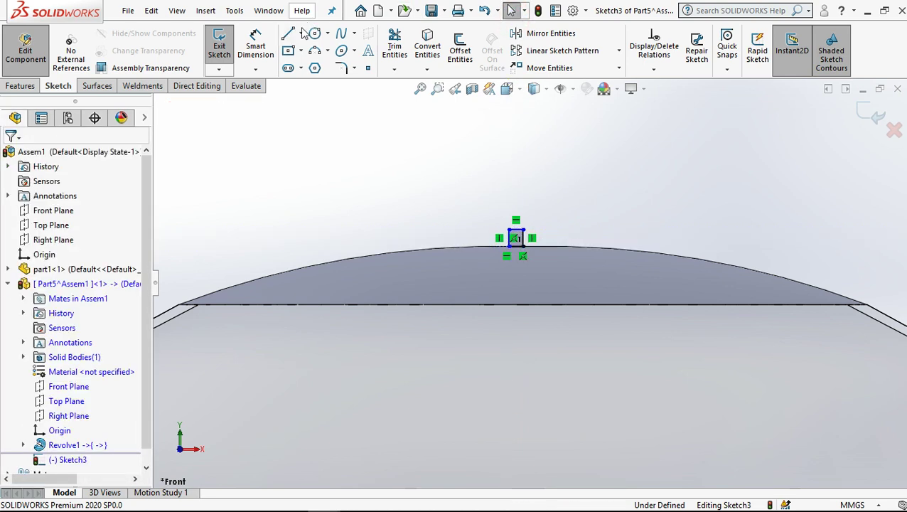
- Draw a circle of radius about 1.24 at the rectangle corner and a horizontal line across it
scroll(531, 244, down, 1)
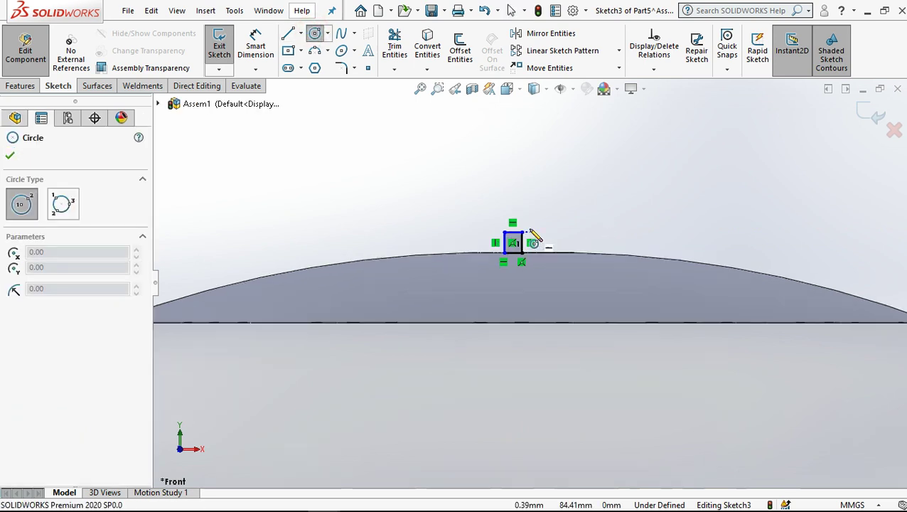
scroll(527, 244, down, 2)
click(516, 244)
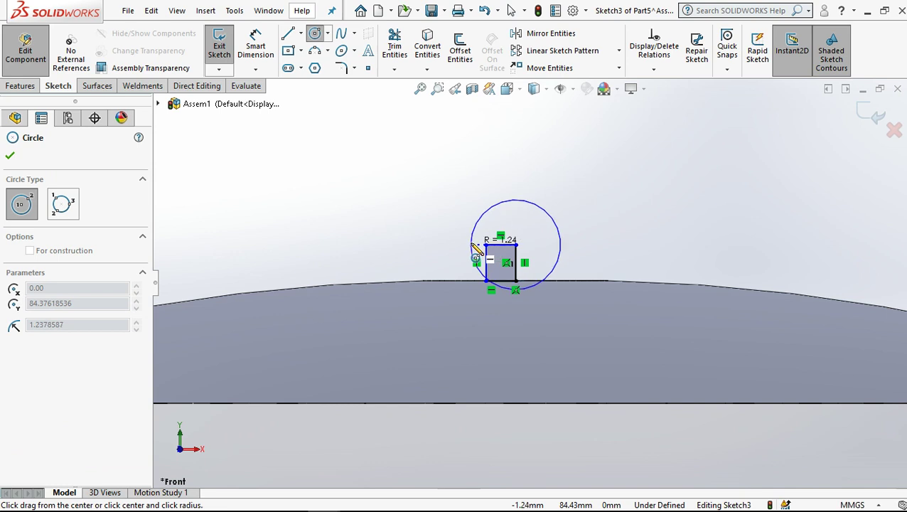
click(471, 245)
click(511, 10)
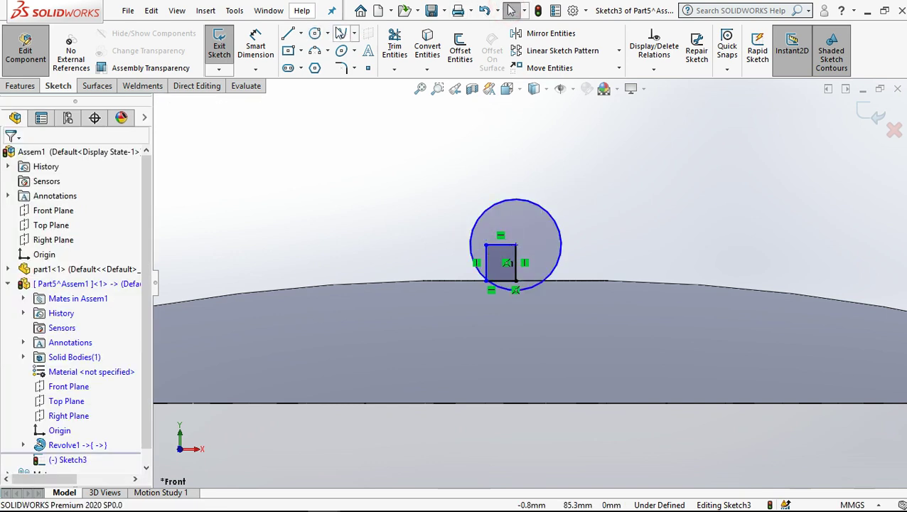
click(287, 33)
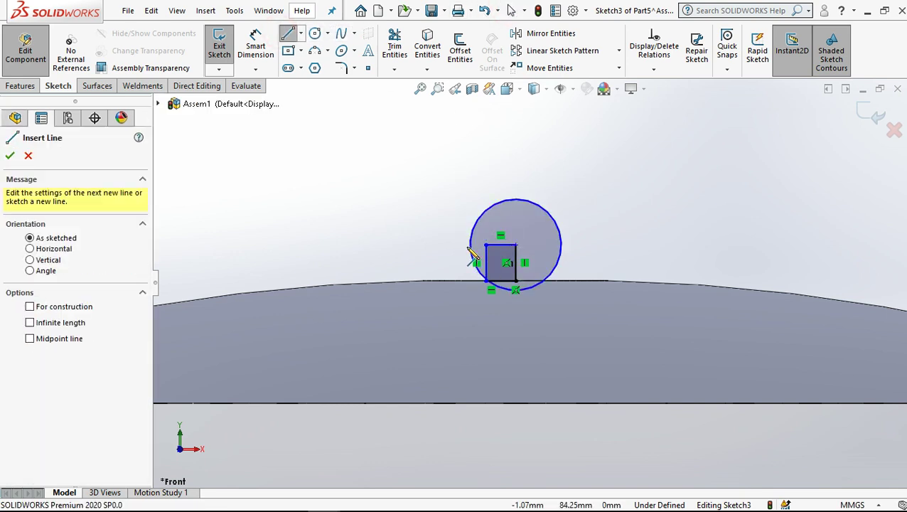
drag(469, 245, 562, 245)
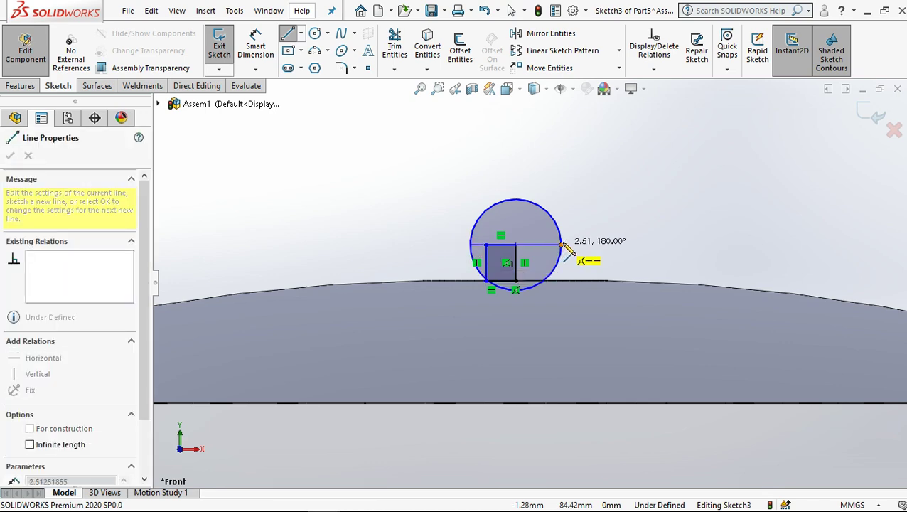
click(511, 10)
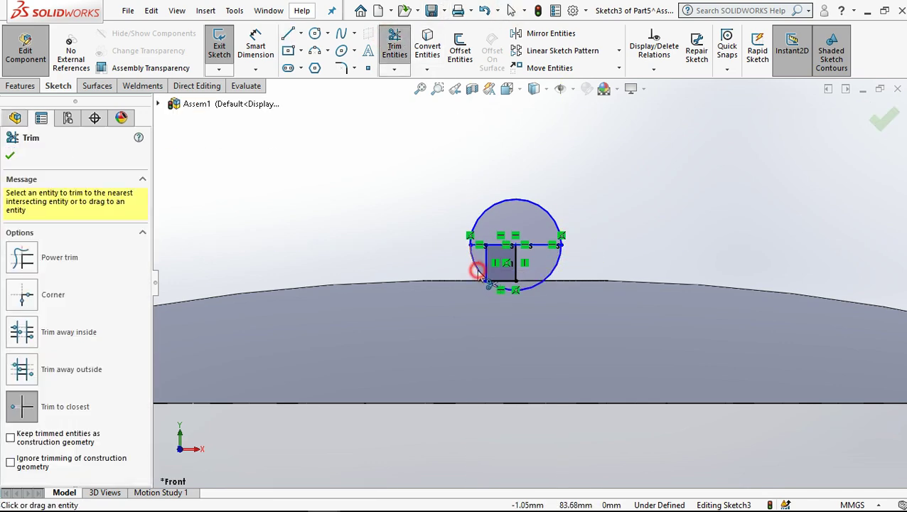
- Trim away the circle's lower arc and the leftover line segments inside the dome
click(540, 281)
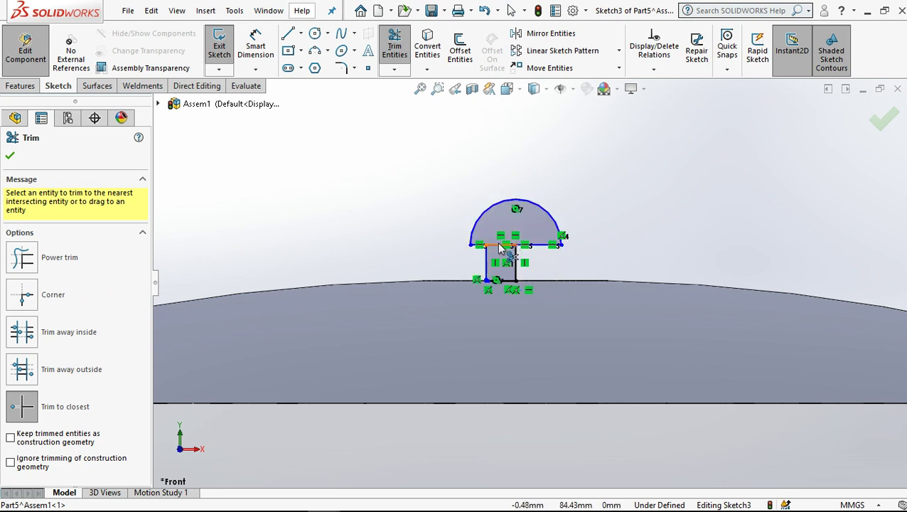
click(501, 245)
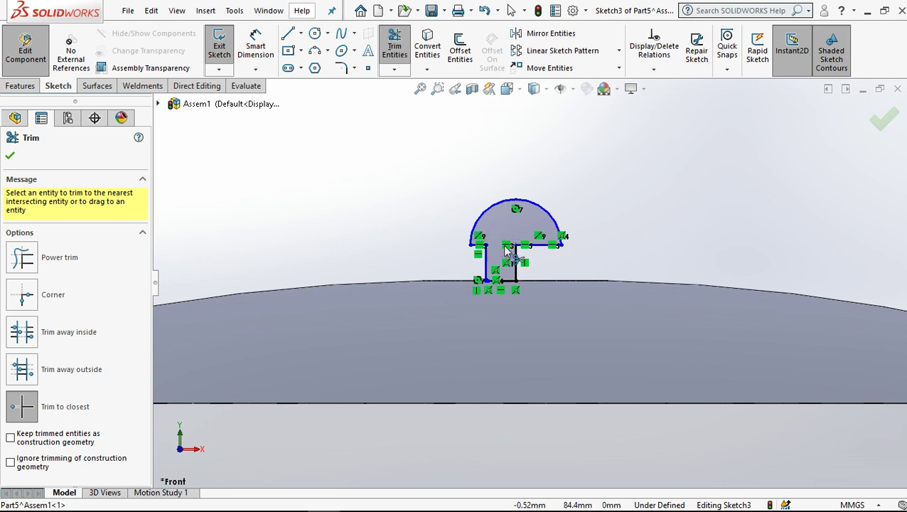
click(288, 34)
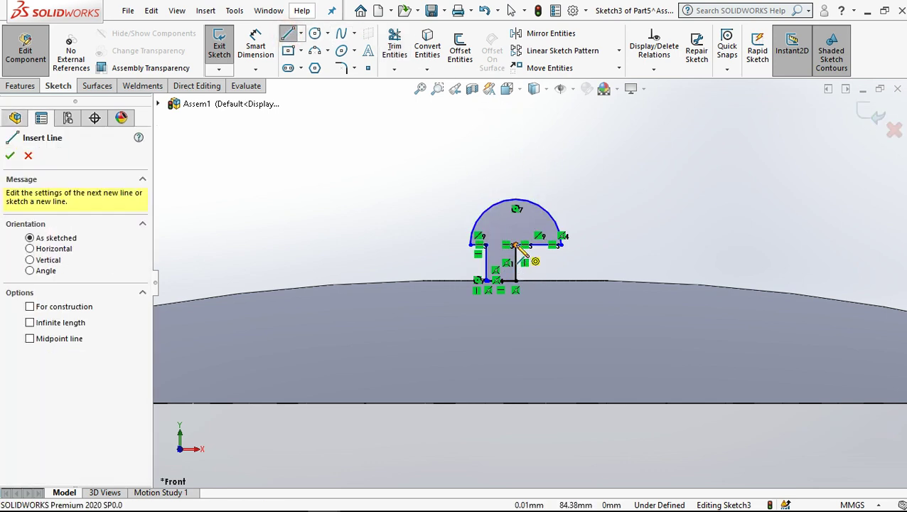
click(394, 45)
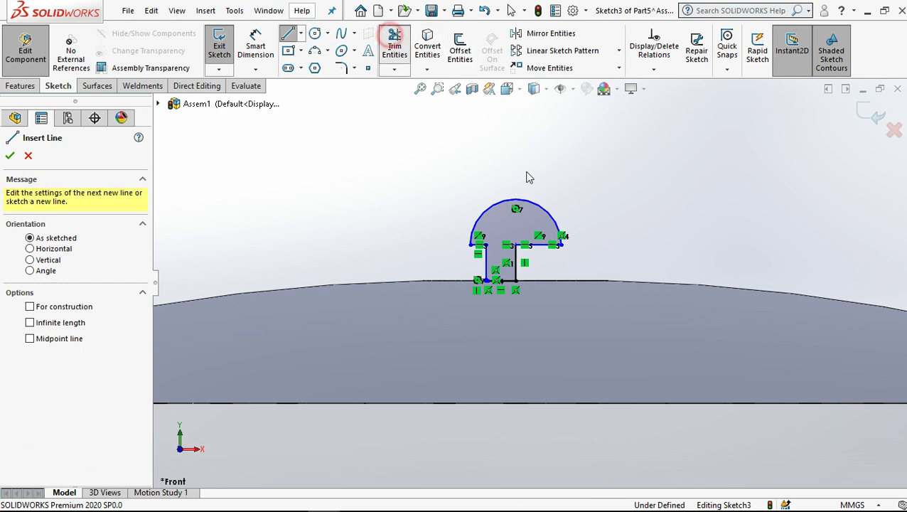
click(514, 269)
click(536, 245)
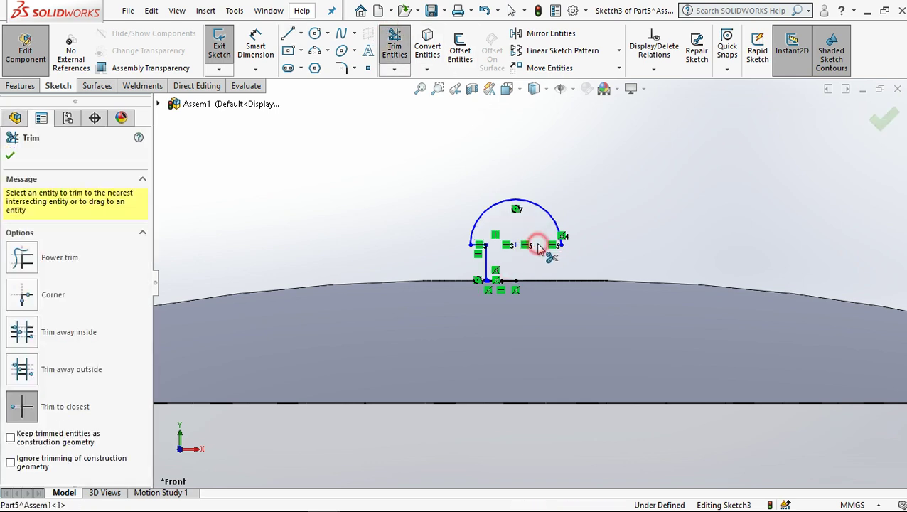
- Add a vertical centerline up to the arc top and trim off the arc's right half
click(301, 33)
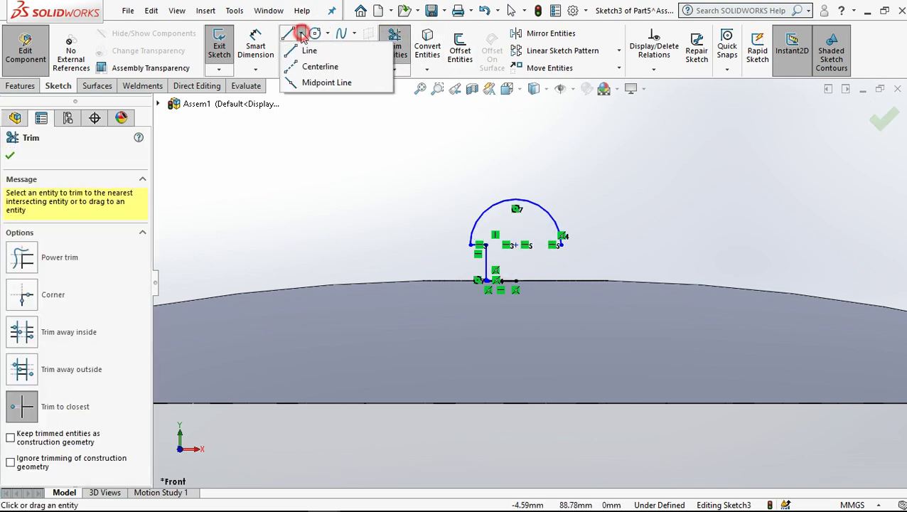
click(313, 64)
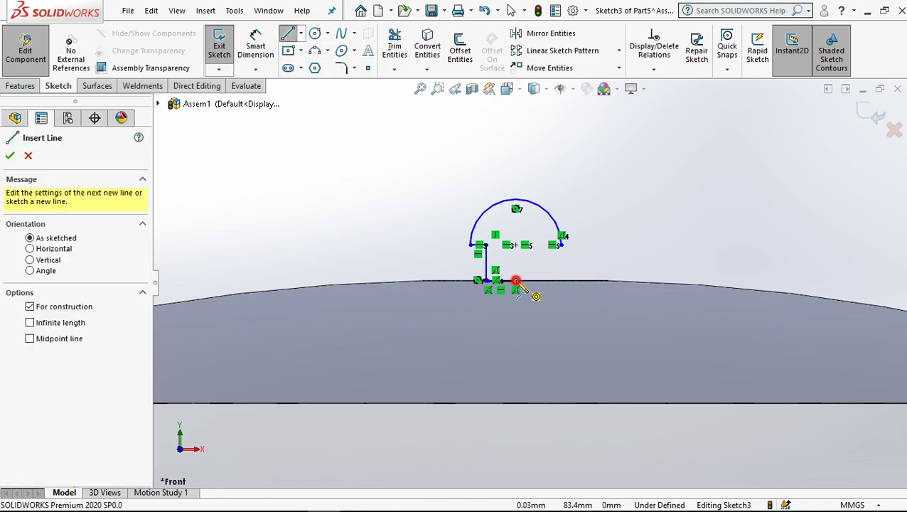
click(515, 282)
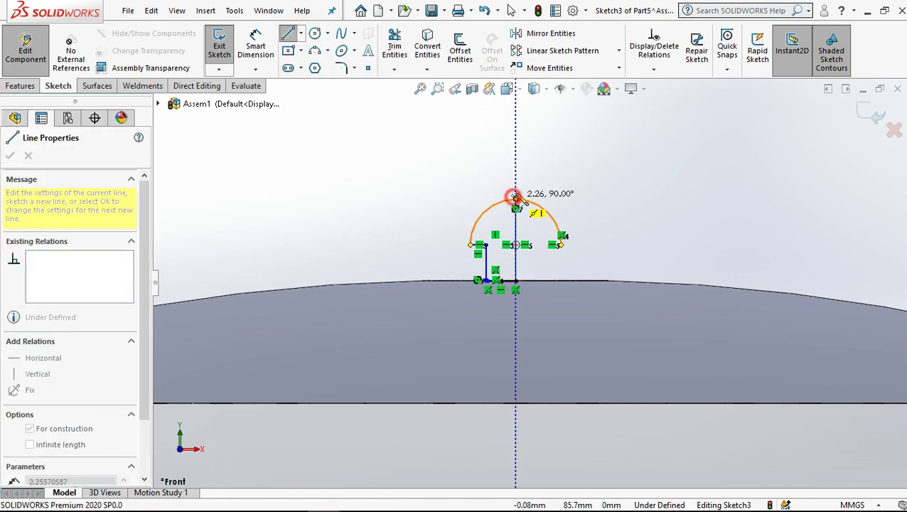
click(515, 200)
click(398, 40)
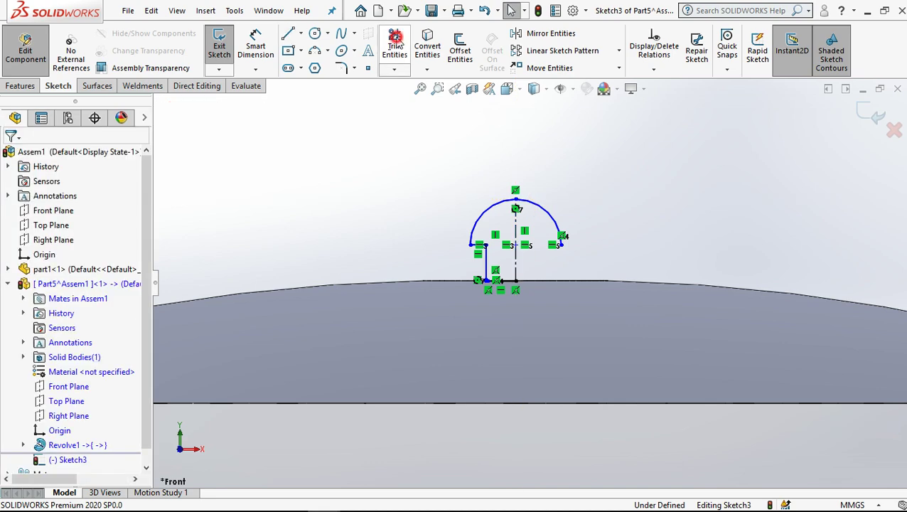
click(536, 211)
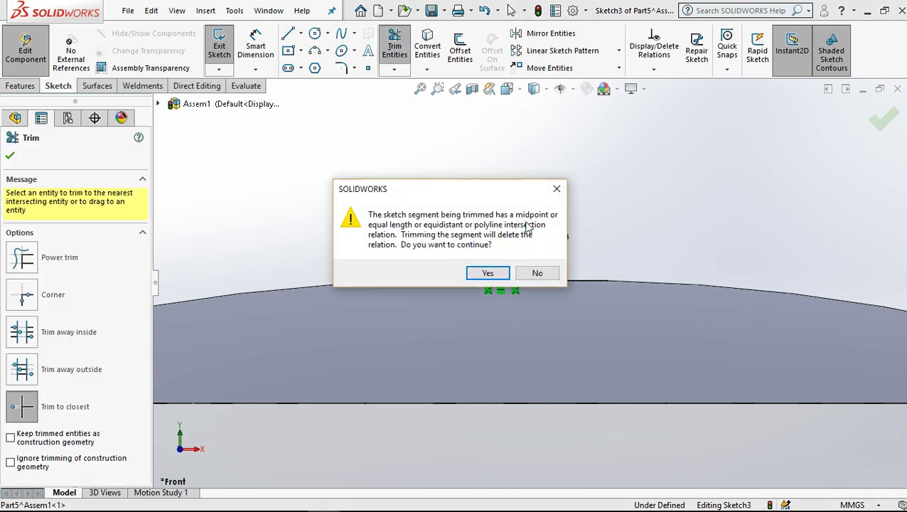
click(490, 273)
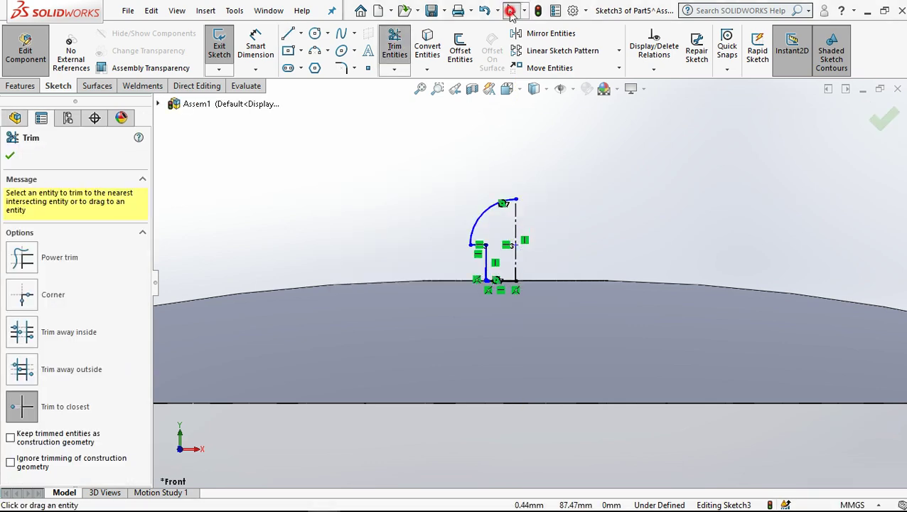
click(512, 10)
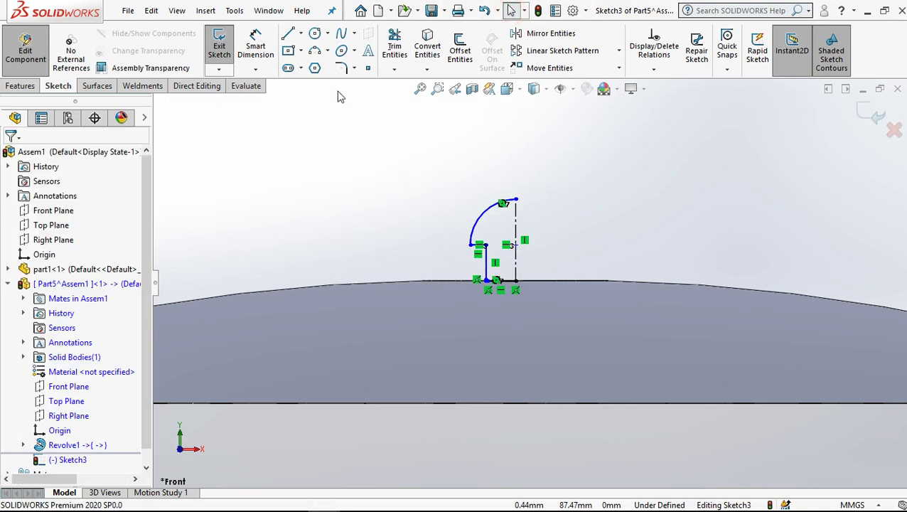
- Try revolving the knob sketch, cancel, and convert the vertical centerline to a regular line
click(29, 89)
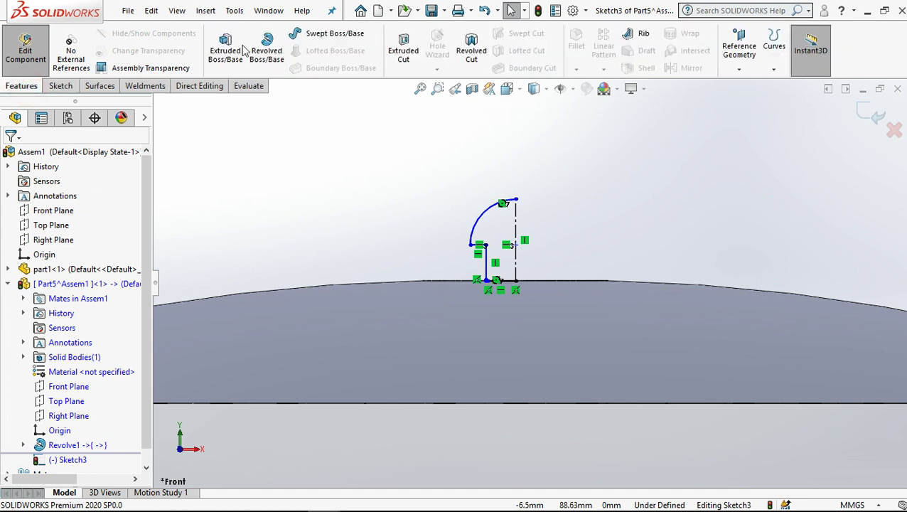
click(517, 263)
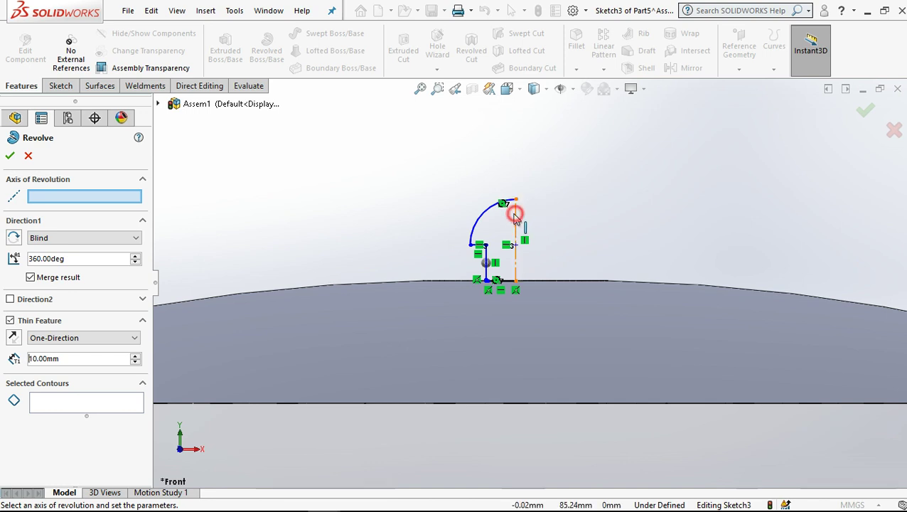
click(516, 216)
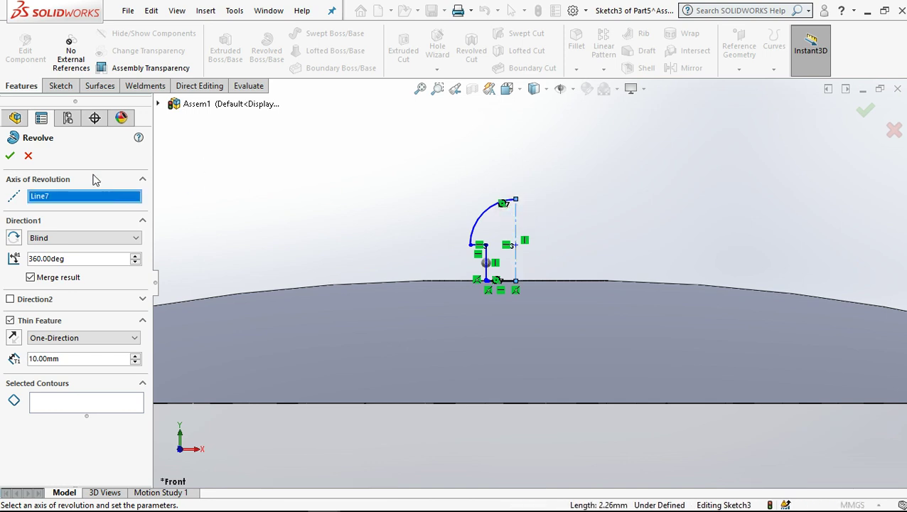
click(431, 194)
scroll(514, 295, up, 3)
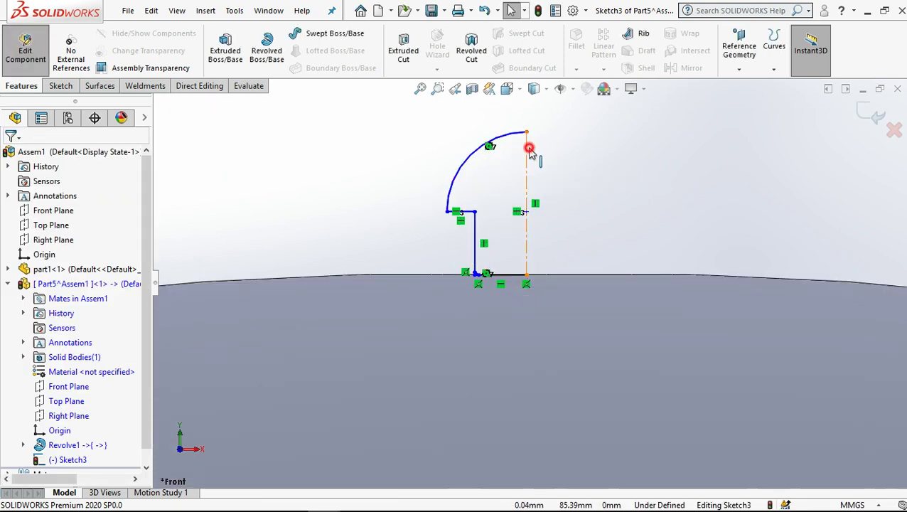
click(528, 149)
click(589, 105)
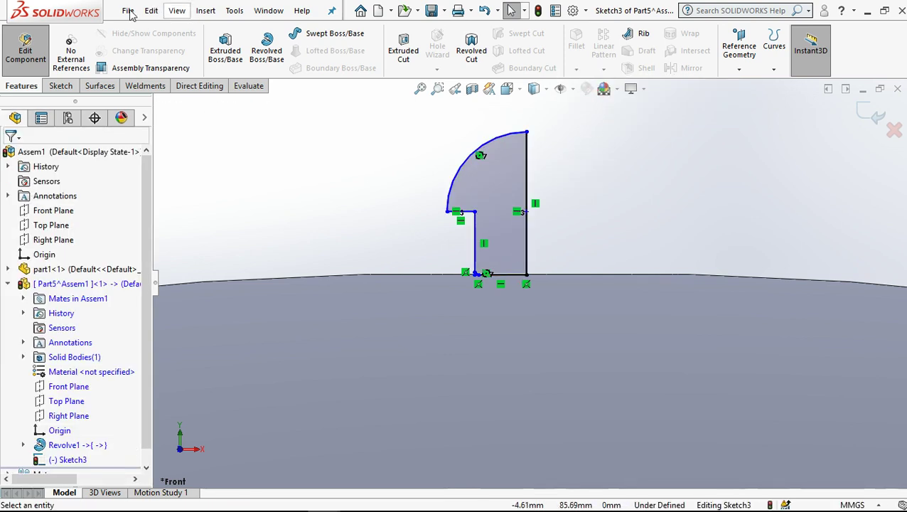
- Retry the revolve with the closed knob profile and vertical right edge as axis, then cancel
click(267, 50)
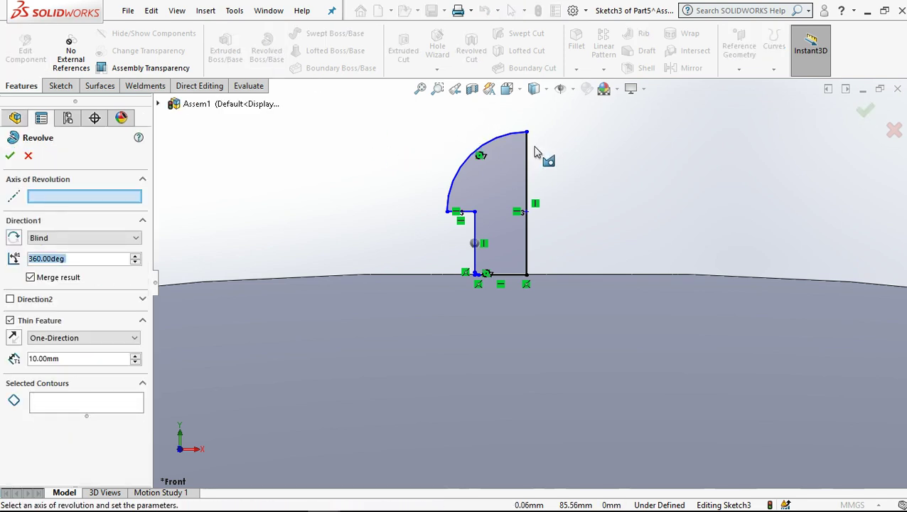
click(79, 401)
click(513, 194)
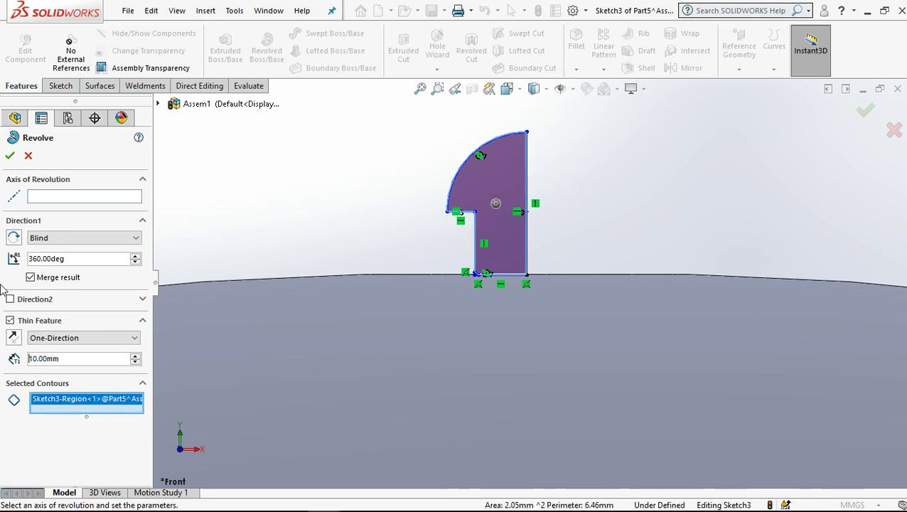
click(106, 198)
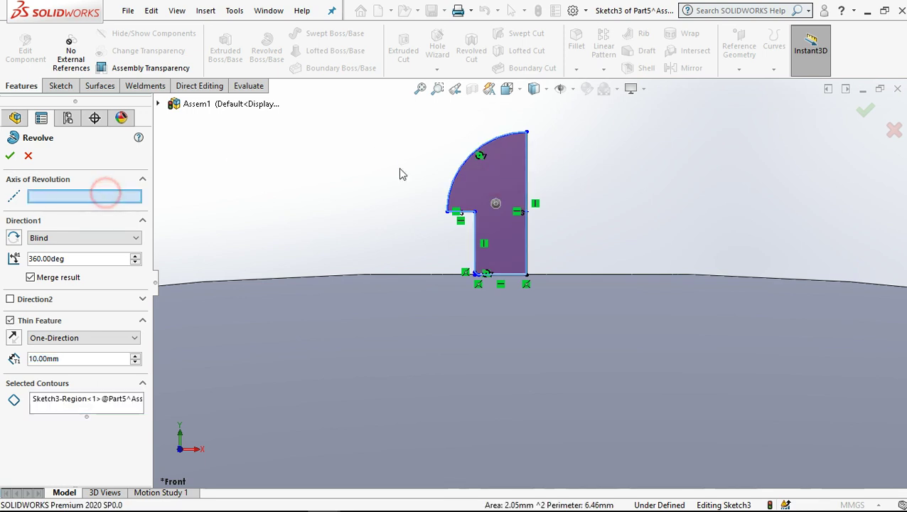
click(529, 157)
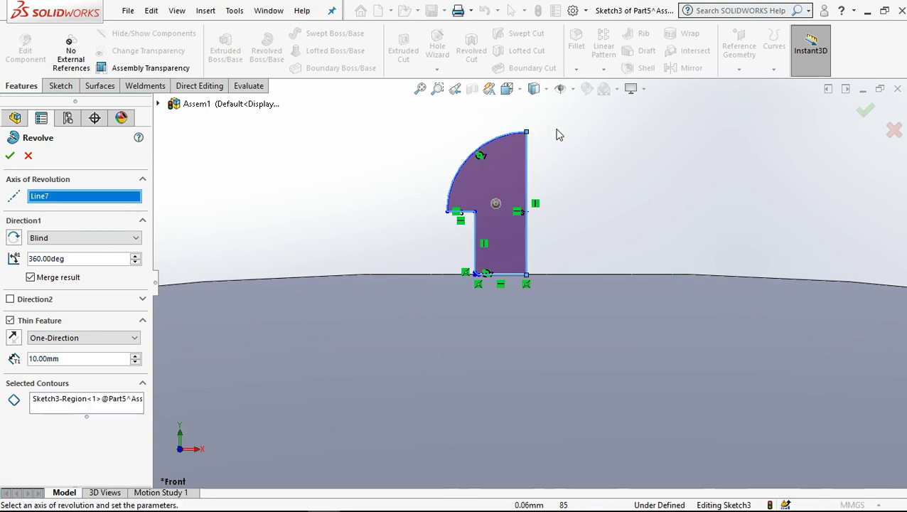
click(27, 156)
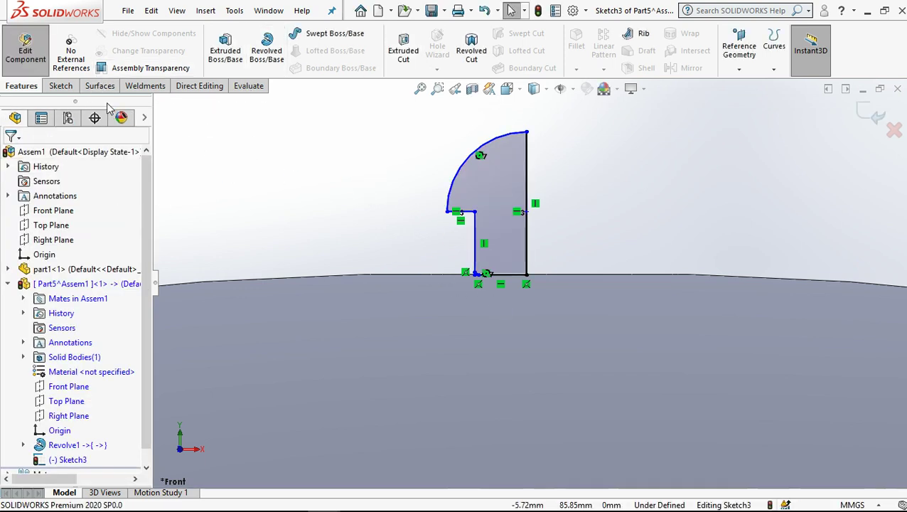
click(60, 85)
- Trim away the small diagonal corner line from the knob sketch
click(393, 39)
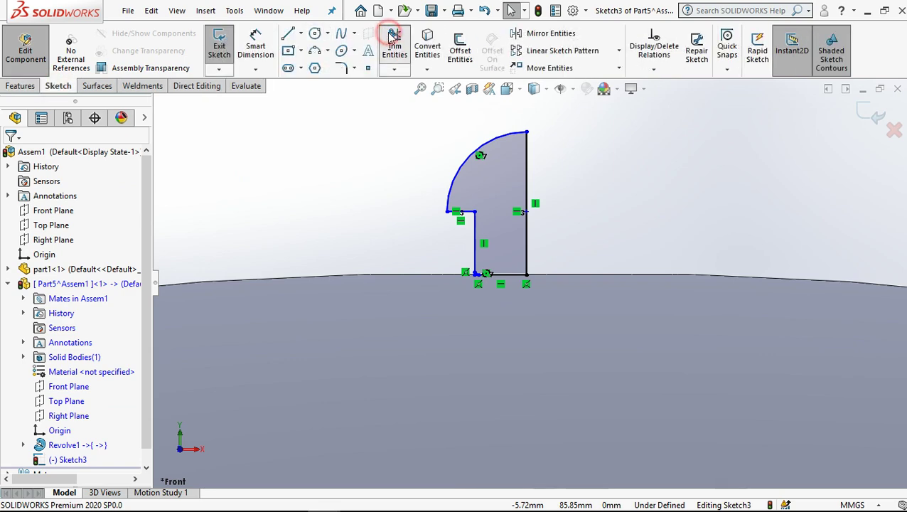
scroll(491, 298, down, 5)
scroll(540, 299, down, 2)
scroll(537, 305, down, 1)
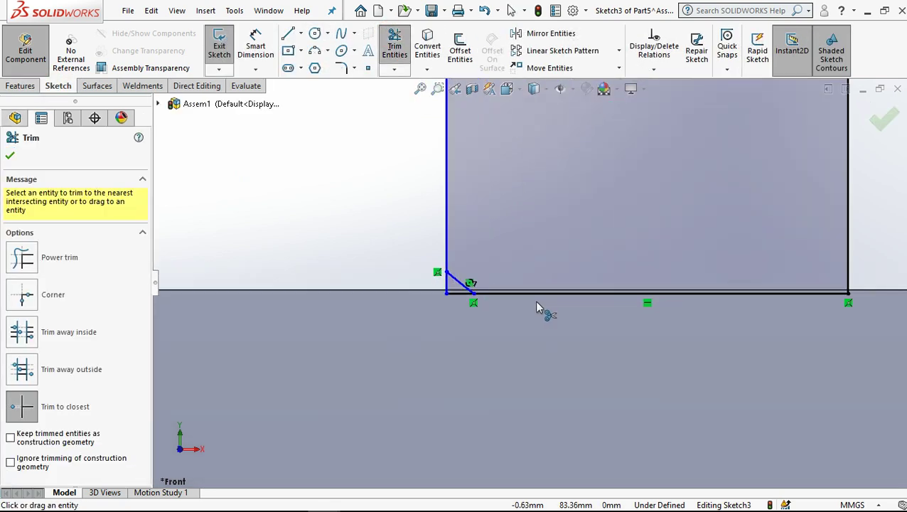
click(419, 271)
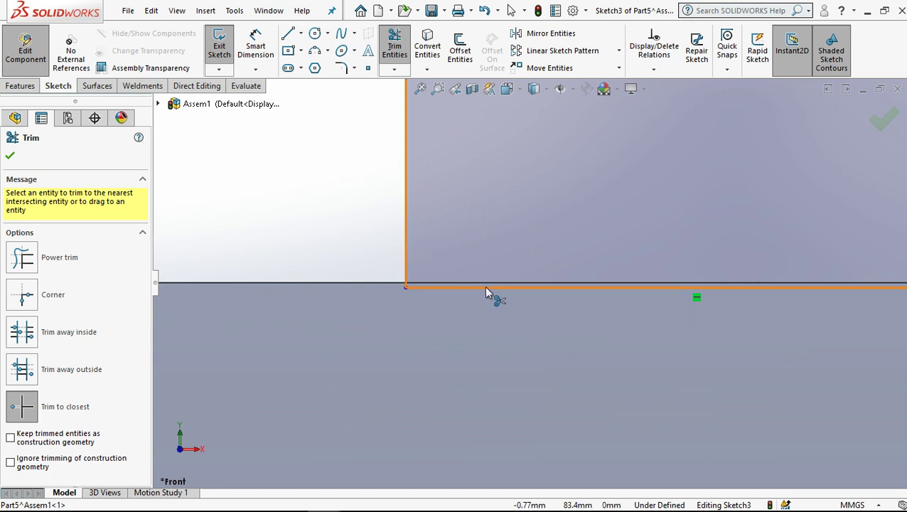
scroll(487, 294, up, 4)
scroll(488, 297, up, 3)
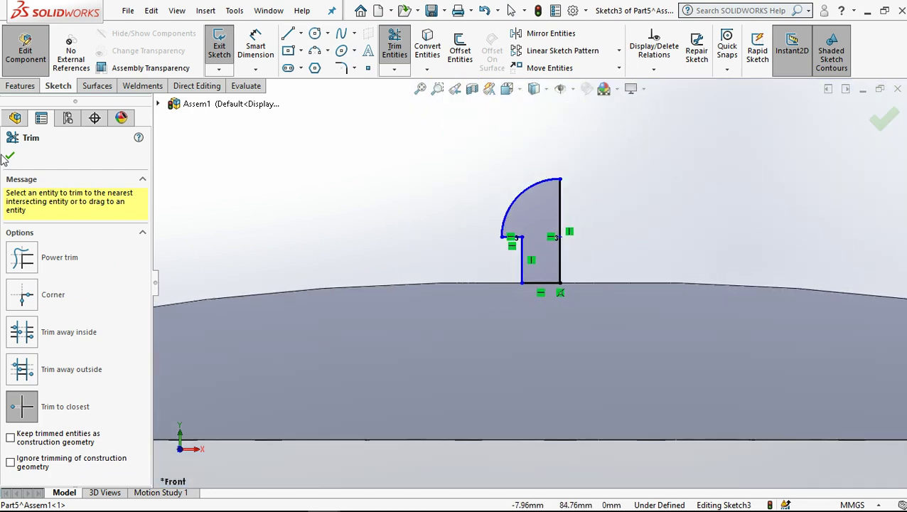
click(12, 155)
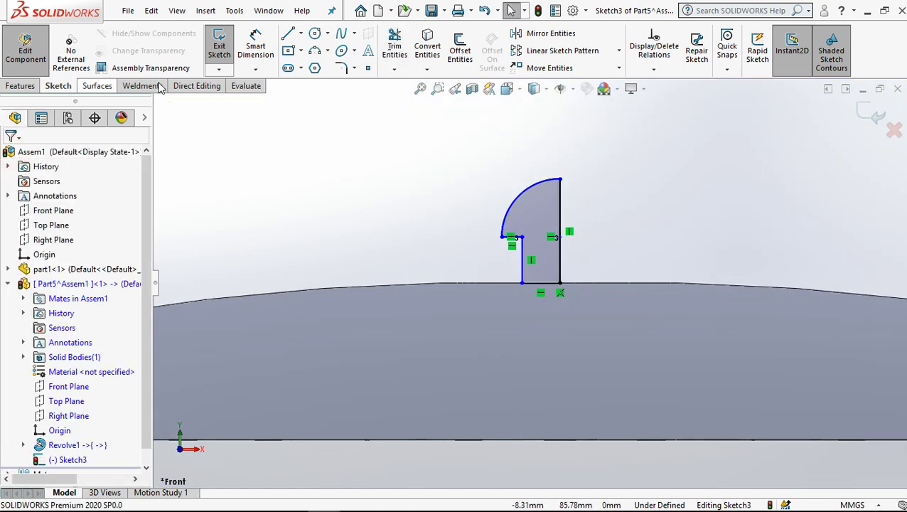
- Revolve the knob profile 360° around the vertical line Line7 into a solid knob
click(31, 86)
click(270, 37)
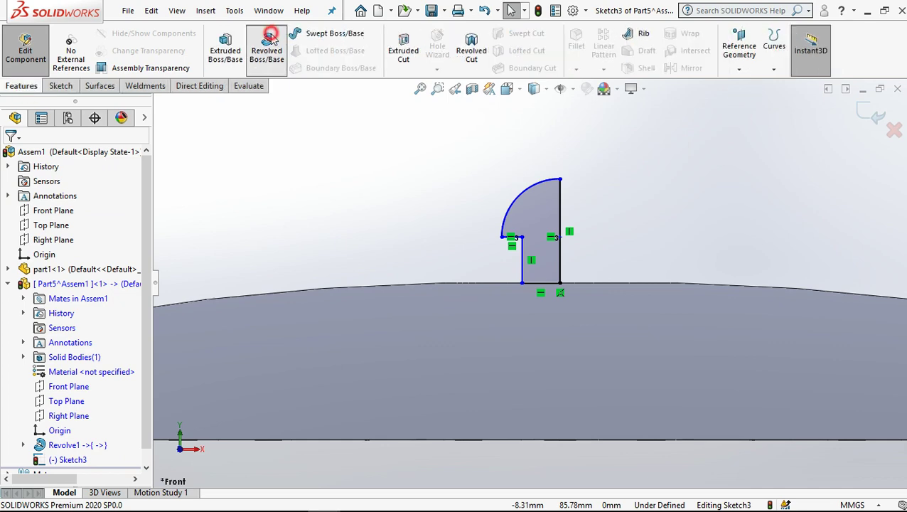
click(560, 200)
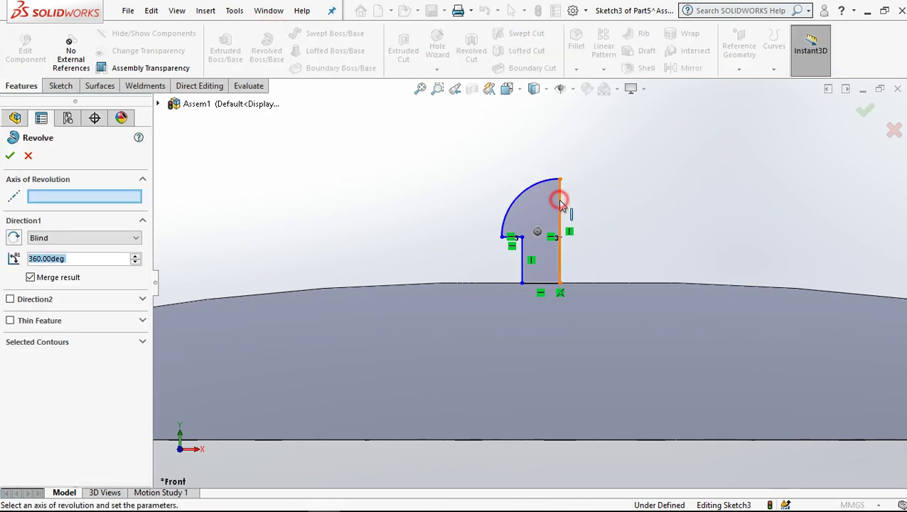
click(10, 156)
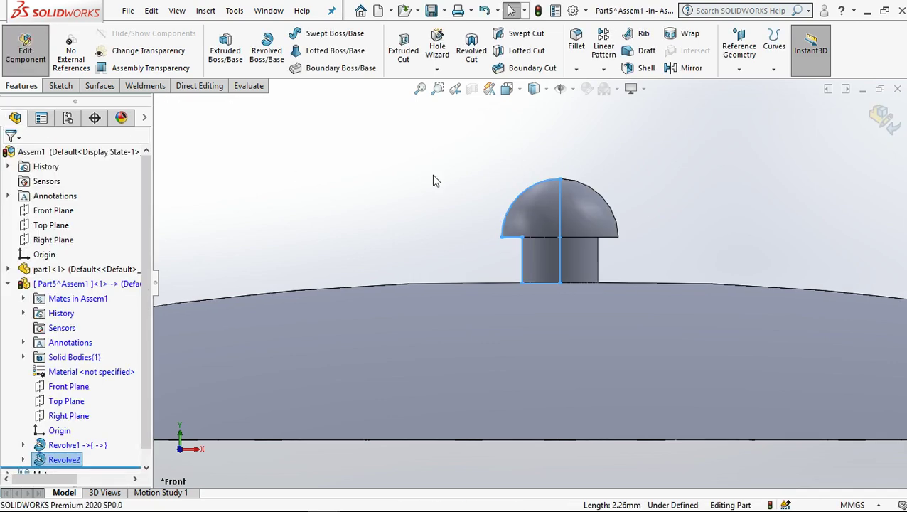
- Exit in-context part editing and return to the Assem1 teapot assembly
click(450, 178)
scroll(511, 201, up, 3)
scroll(511, 202, up, 2)
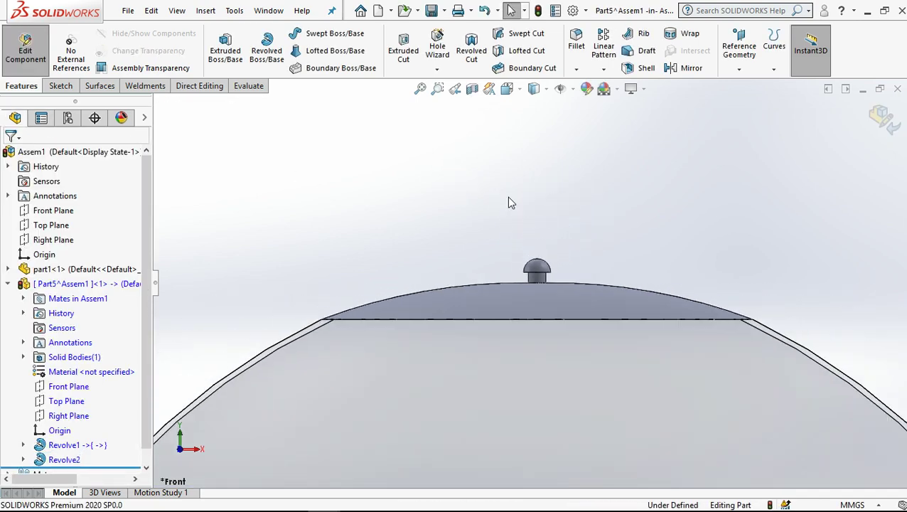
scroll(540, 214, up, 2)
scroll(542, 214, up, 2)
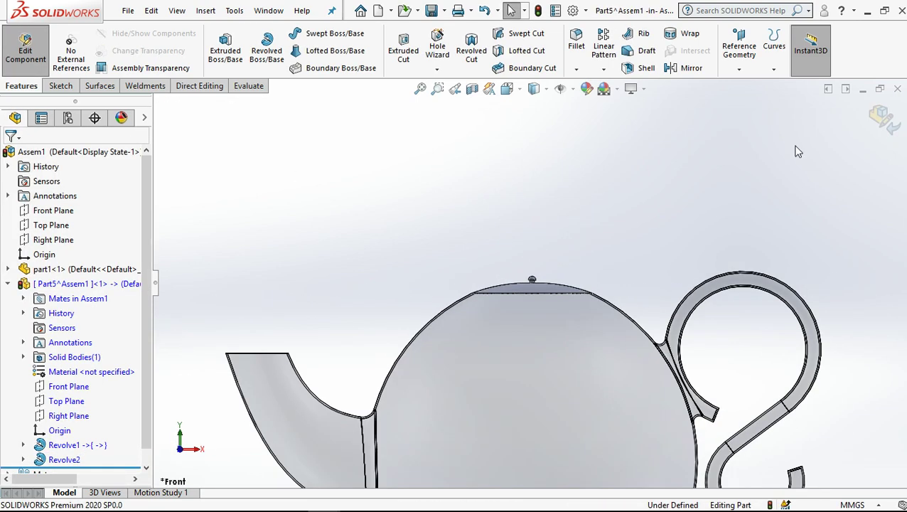
click(881, 114)
- Open the lid component Part5^Assem1 in its own part window, fitted and tilted
scroll(545, 283, up, 3)
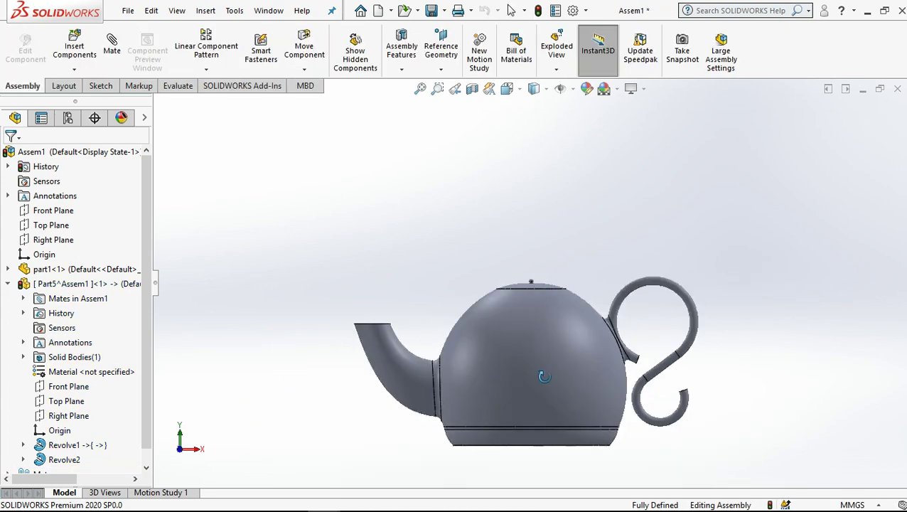
mouse_move(544, 376)
middle_down()
mouse_move(526, 330)
mouse_move(531, 348)
middle_up()
scroll(542, 306, down, 4)
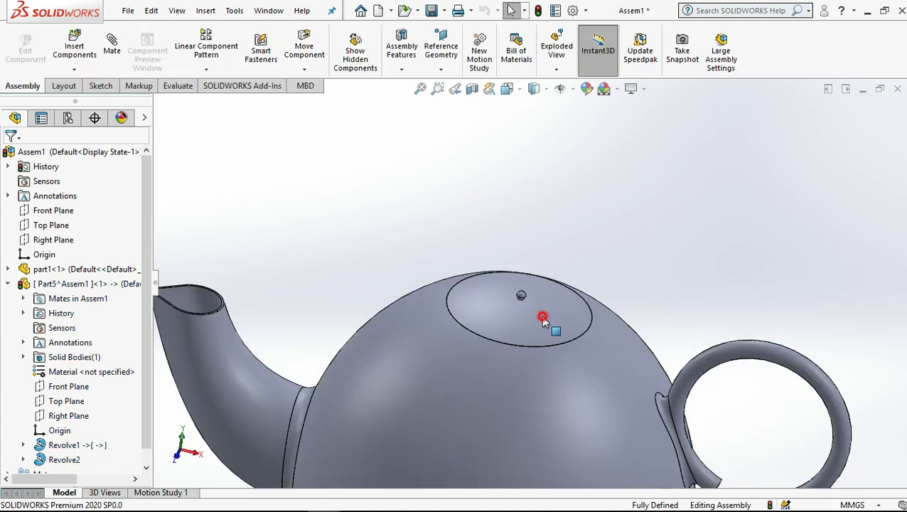
click(543, 318)
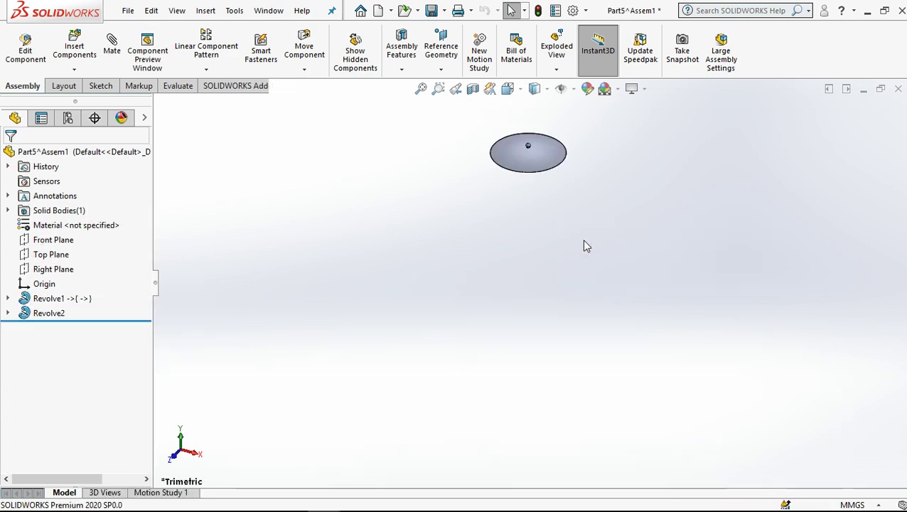
click(583, 241)
click(419, 110)
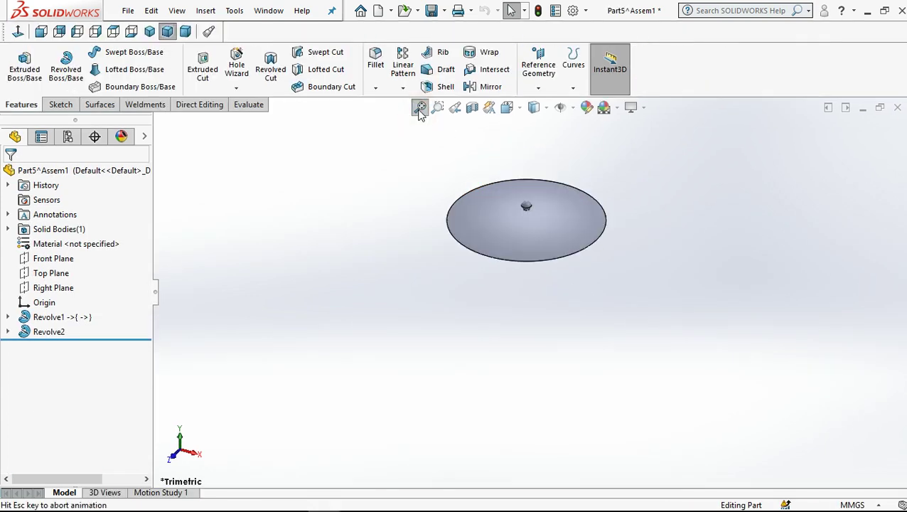
mouse_move(601, 361)
middle_down()
mouse_move(620, 249)
mouse_move(596, 360)
middle_up()
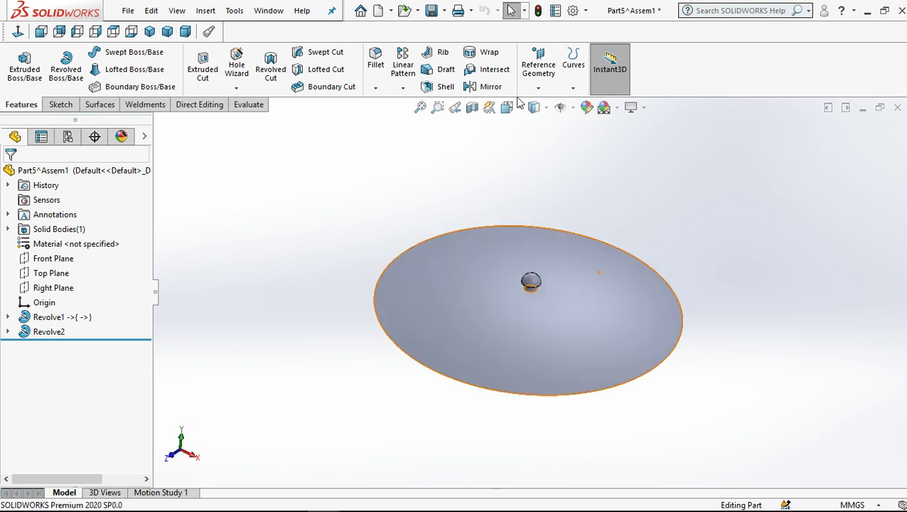
- Save As the lid part Part5^Assem1 as a SOLIDWORKS Part in the models folder
click(440, 12)
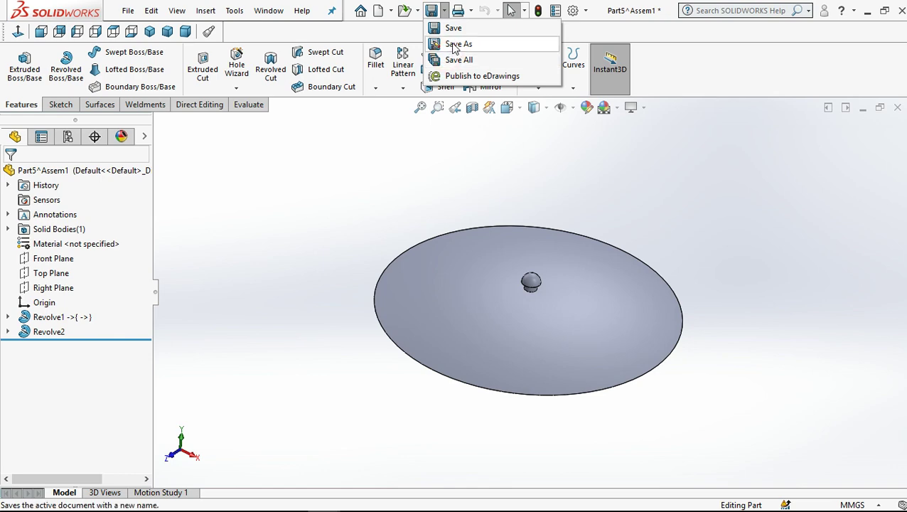
click(455, 44)
click(485, 284)
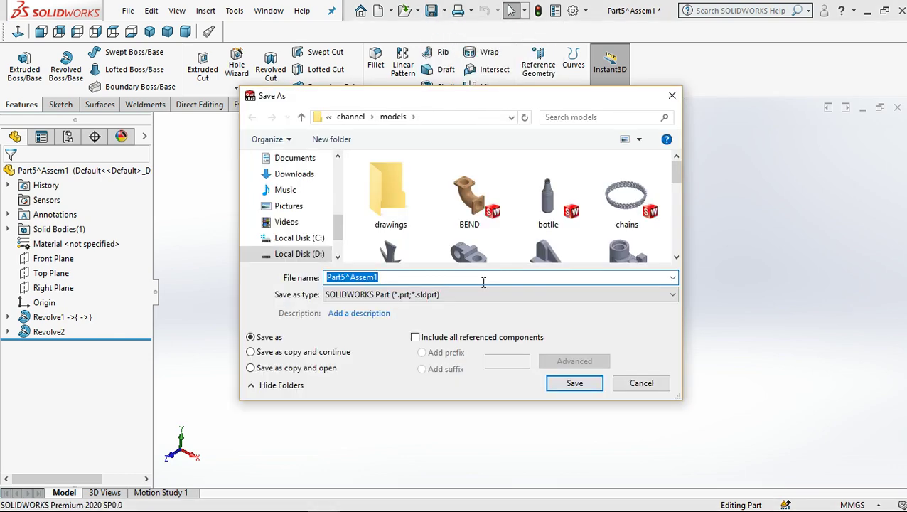
click(567, 384)
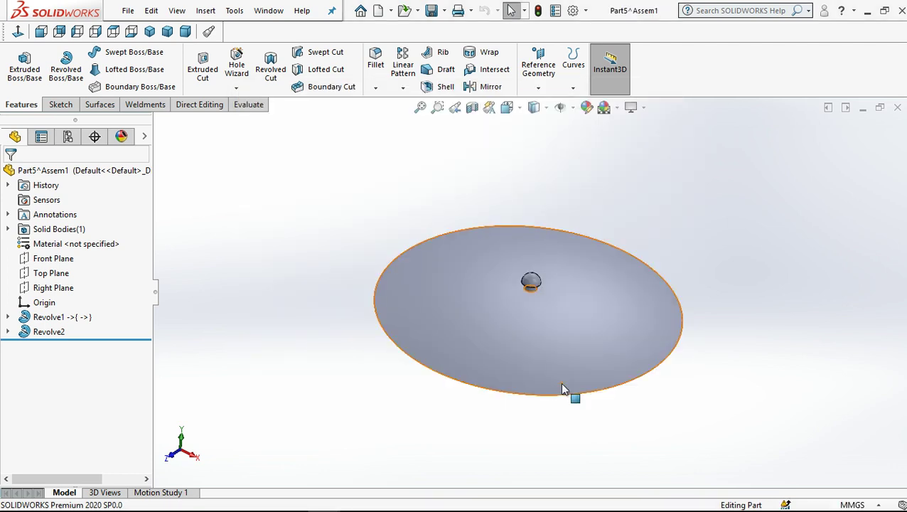
click(635, 198)
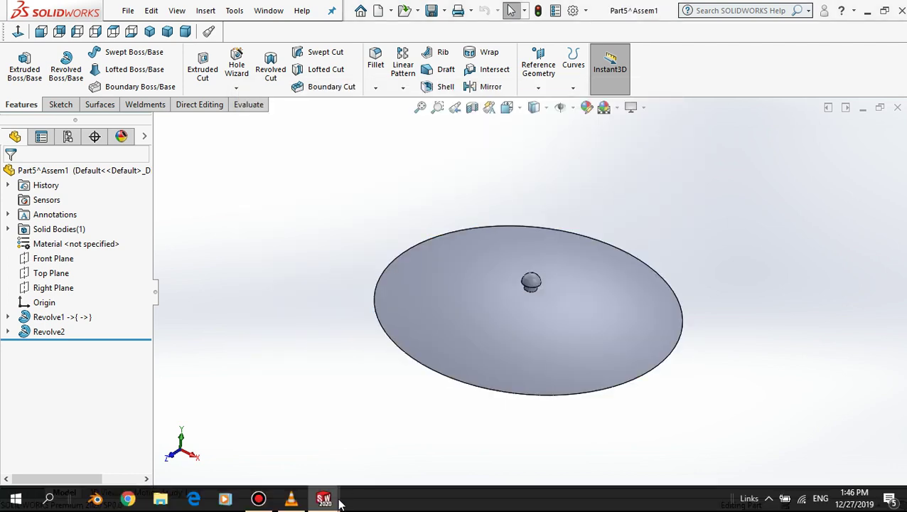
mouse_move(324, 499)
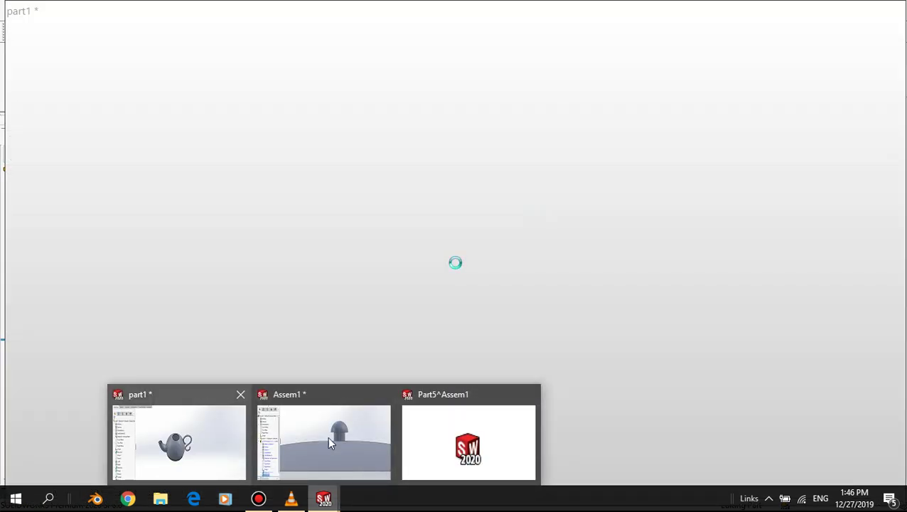
- In the Assem1 window, delete the old lid component from the top of the teapot
click(327, 436)
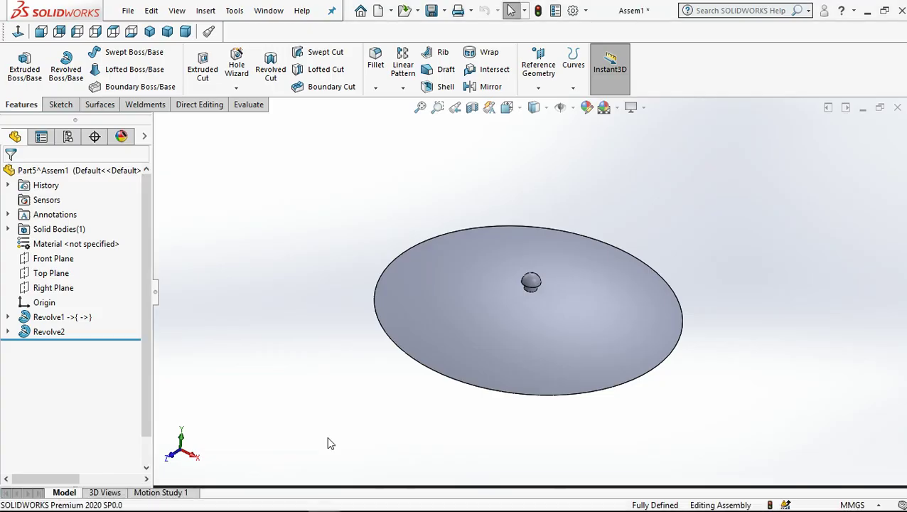
scroll(408, 247, up, 1)
scroll(446, 254, up, 1)
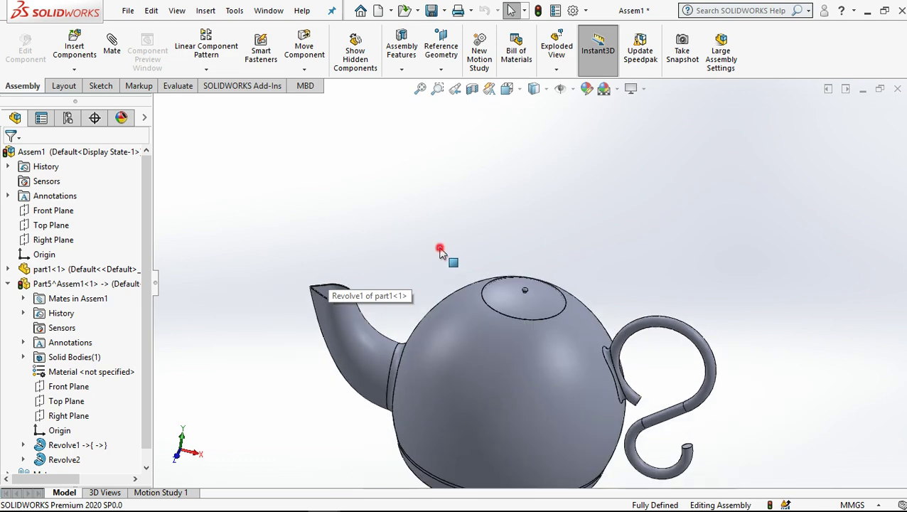
click(512, 291)
right_click(513, 292)
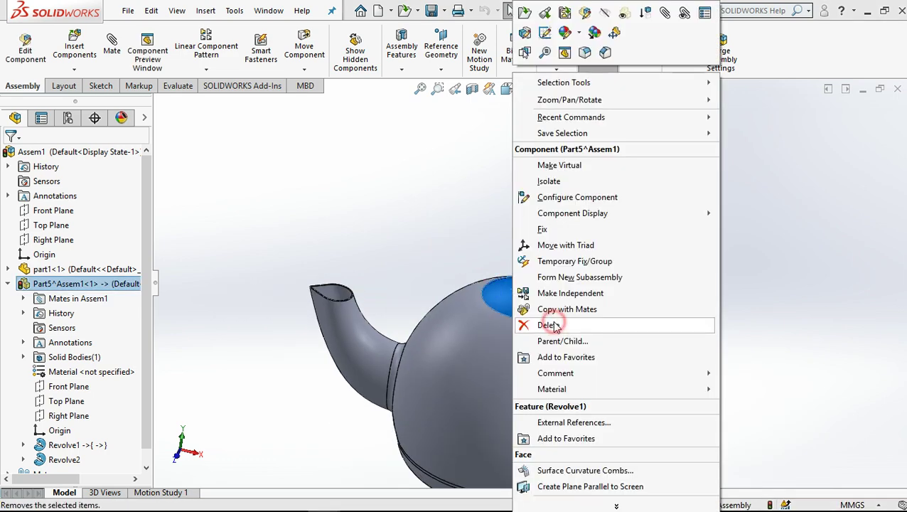
click(554, 325)
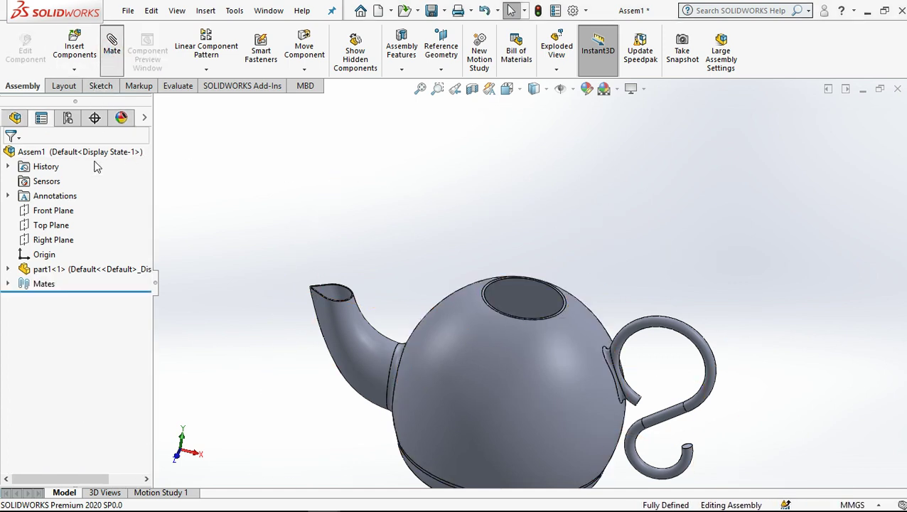
- Insert the saved Part5^Assem1 lid file and place it above the teapot
click(28, 155)
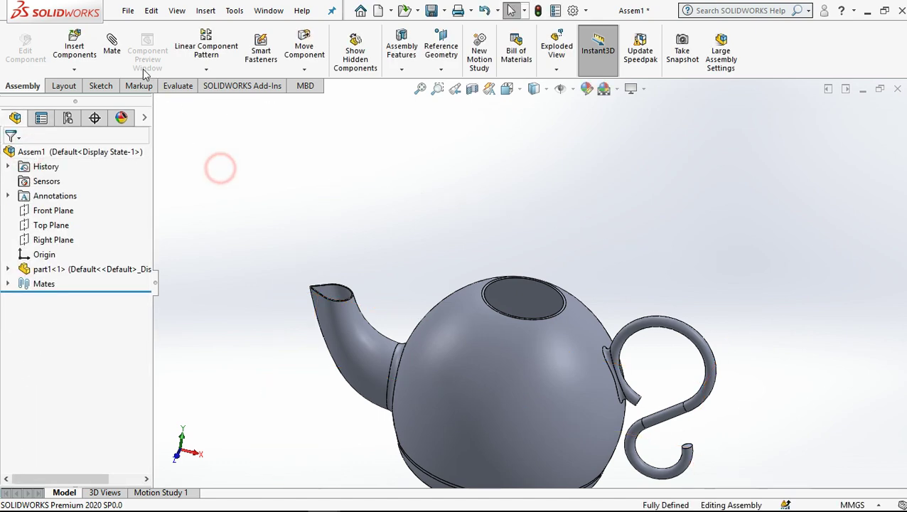
click(84, 52)
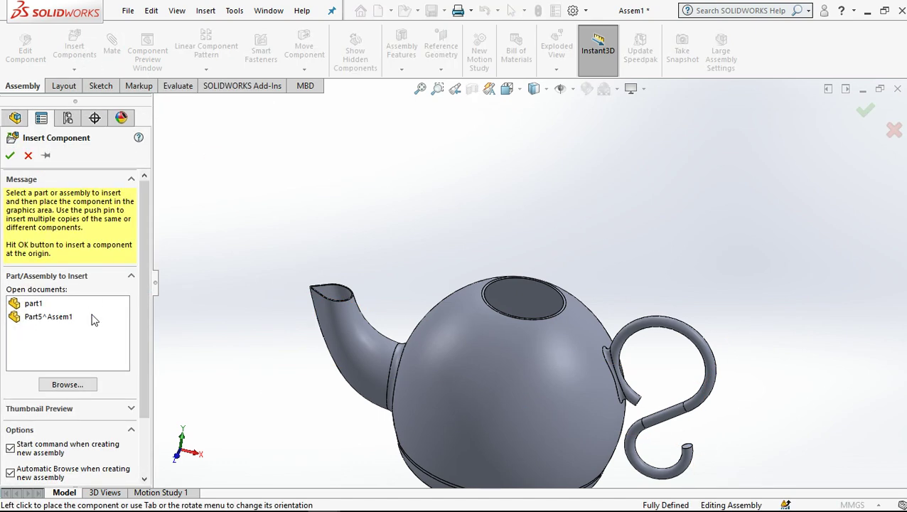
click(57, 317)
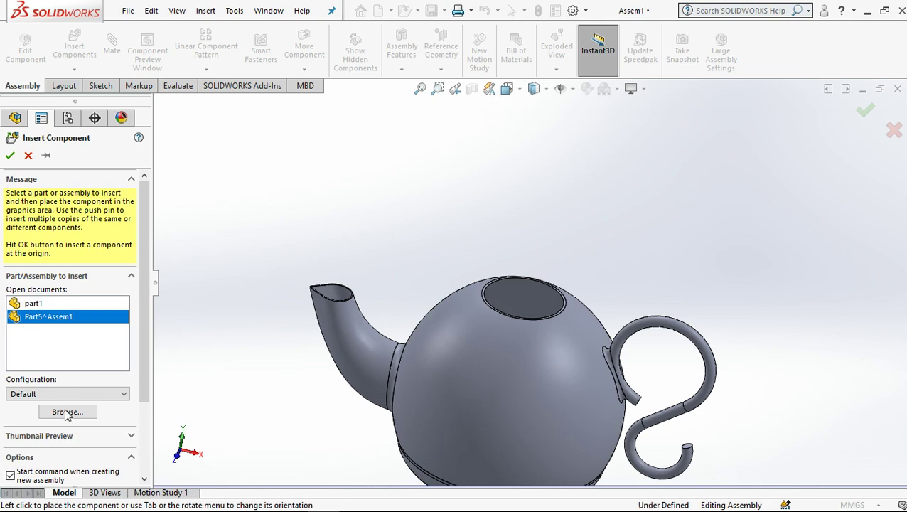
click(68, 412)
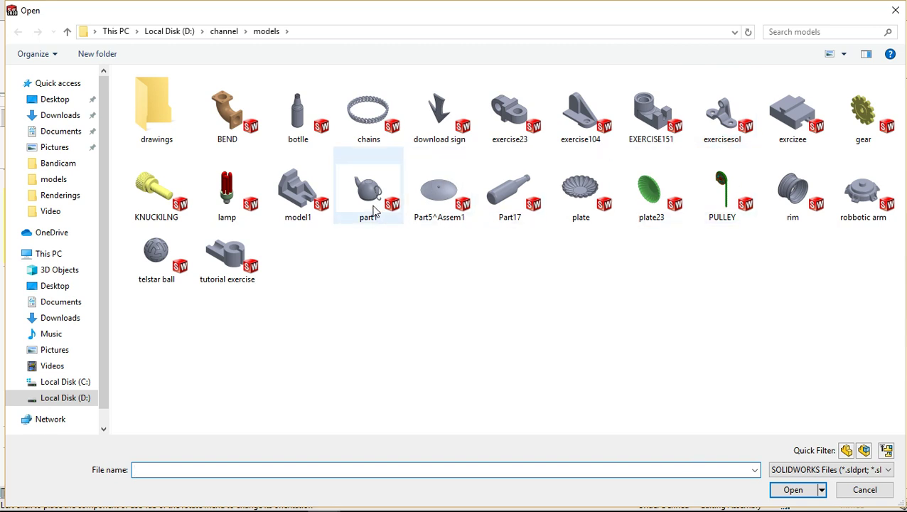
click(435, 195)
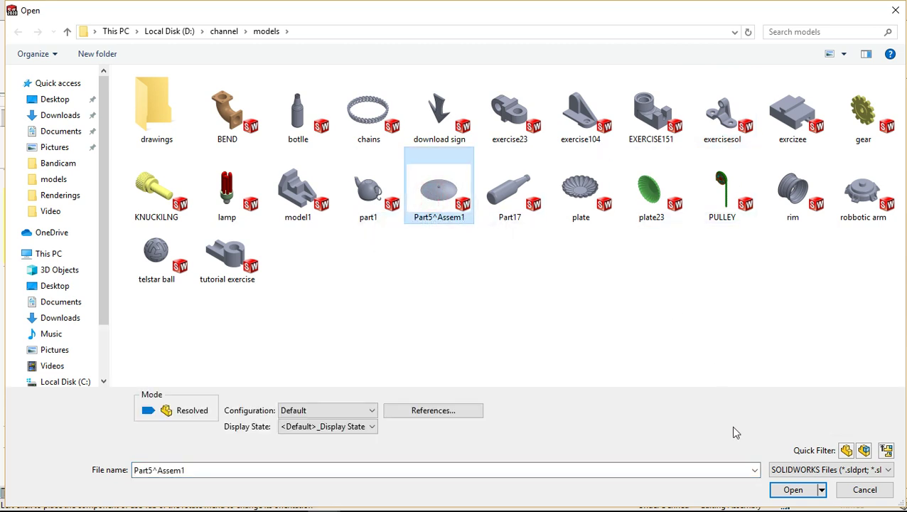
click(797, 489)
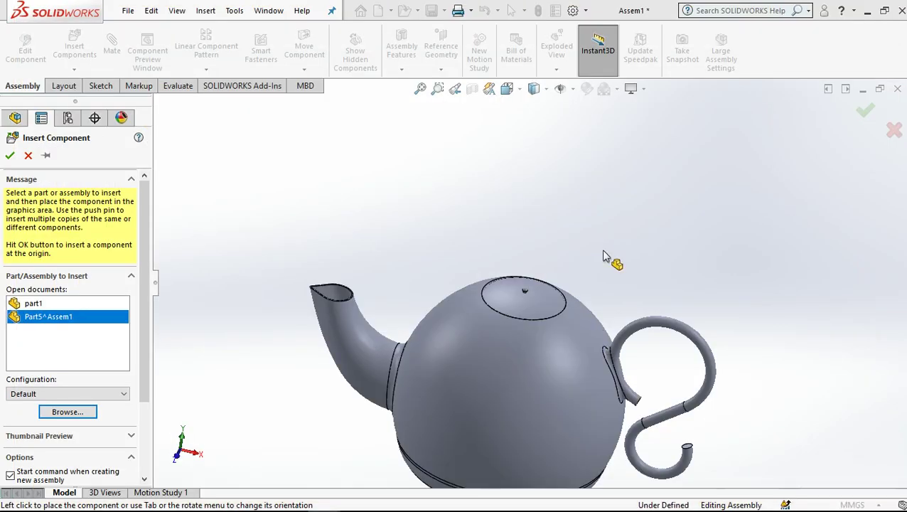
click(573, 241)
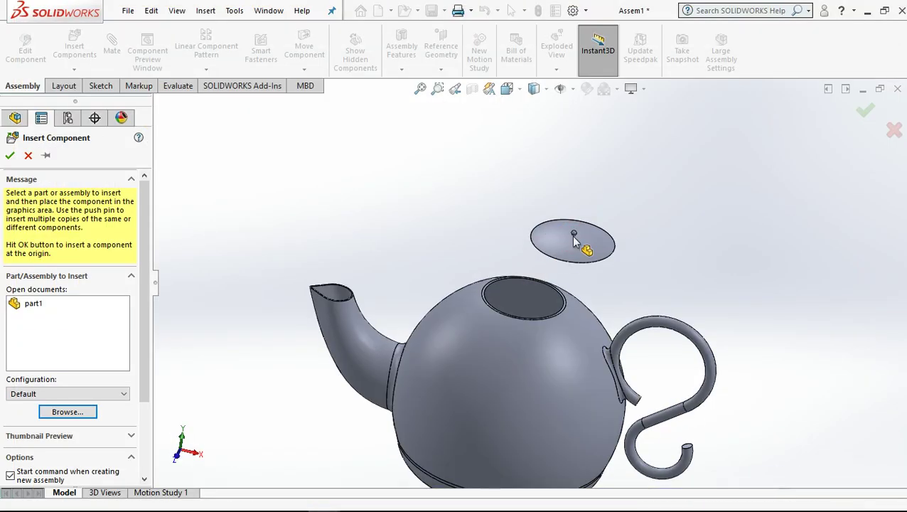
- Orbit and zoom to view the floating lid from the side and from above
scroll(573, 238, down, 3)
scroll(571, 235, down, 2)
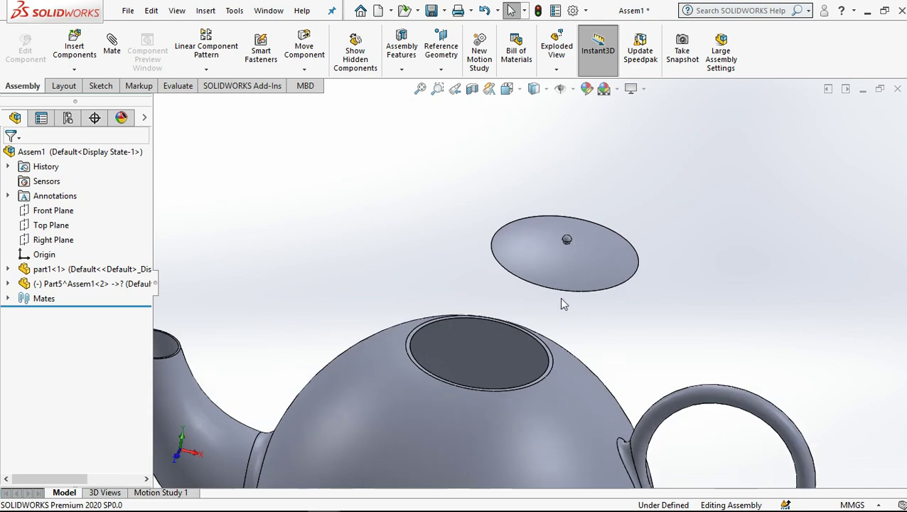
middle_drag(562, 302, 535, 319)
scroll(534, 320, down, 2)
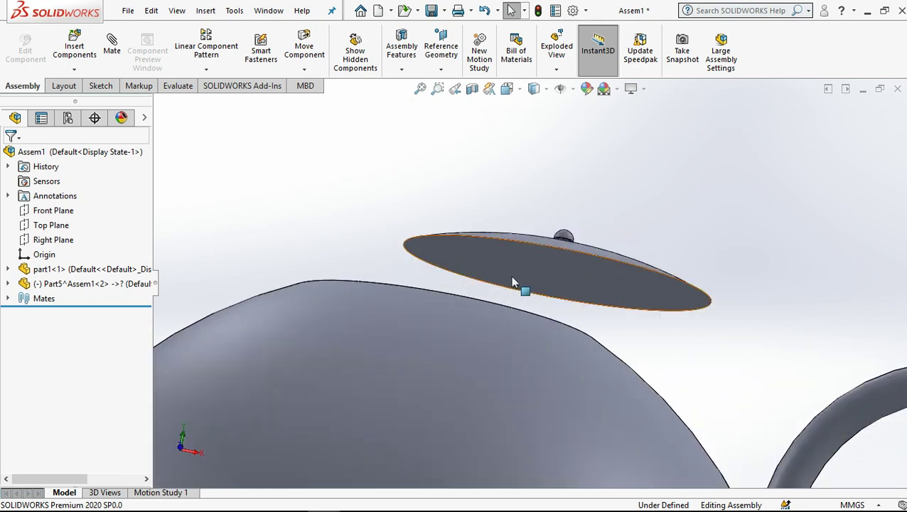
middle_drag(511, 275, 491, 348)
scroll(497, 352, up, 3)
scroll(517, 351, up, 1)
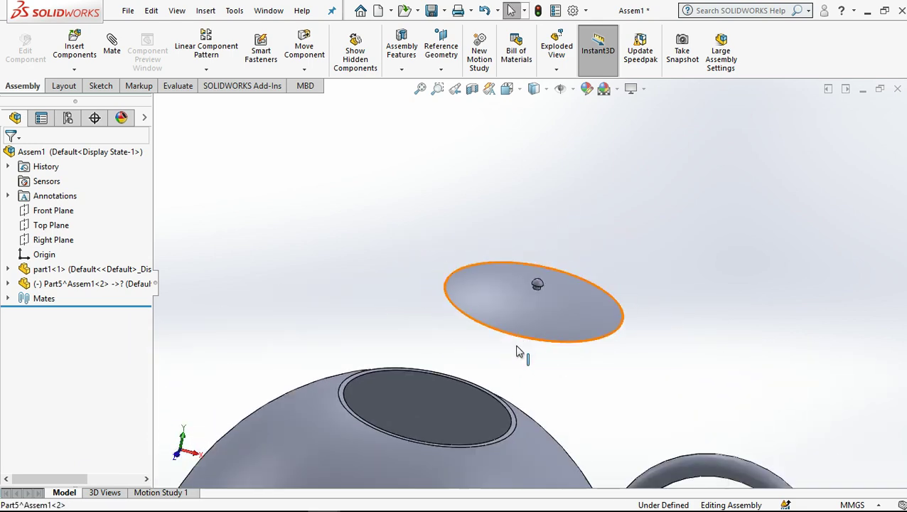
scroll(527, 348, up, 1)
- Mate the lid's rim edge coincident with the teapot opening's edge, then view from above
click(538, 332)
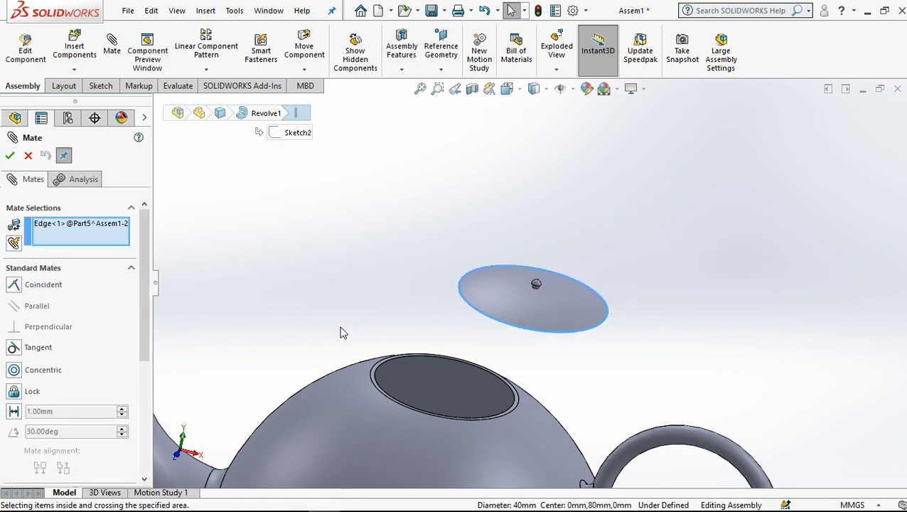
scroll(386, 403, down, 3)
scroll(397, 367, down, 3)
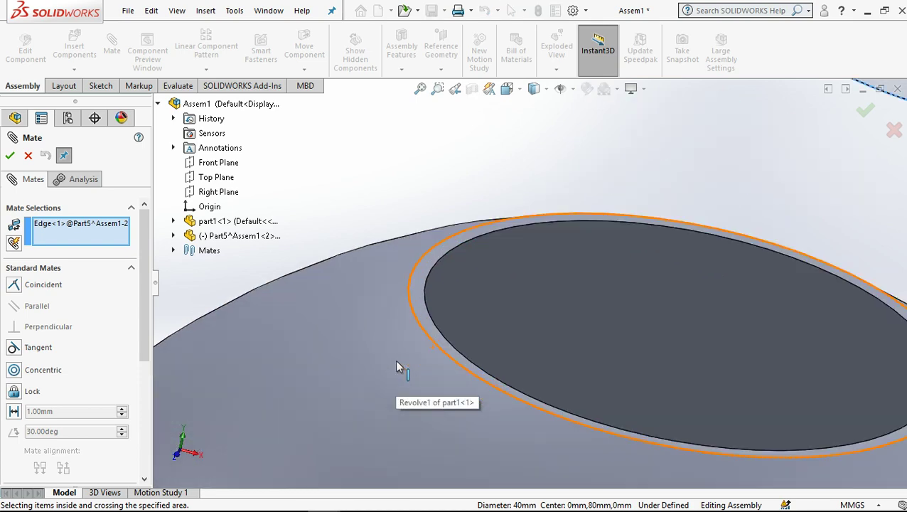
click(414, 317)
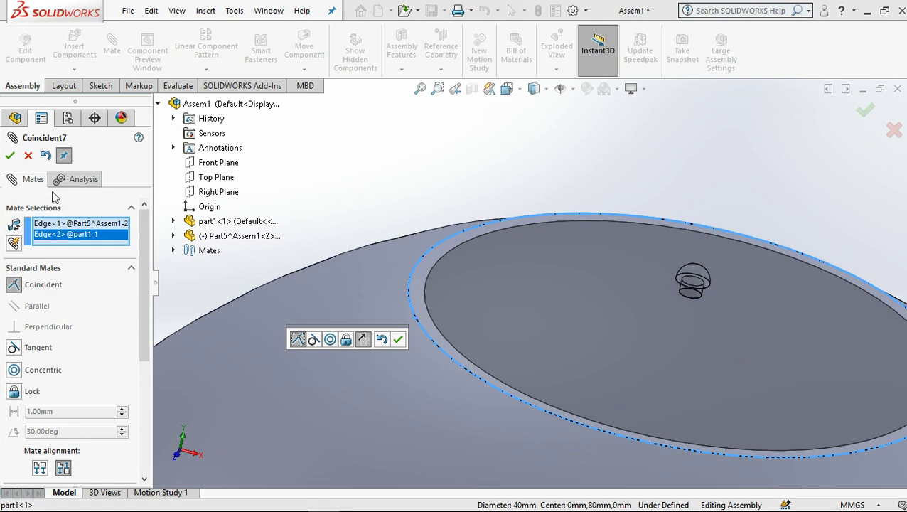
click(397, 339)
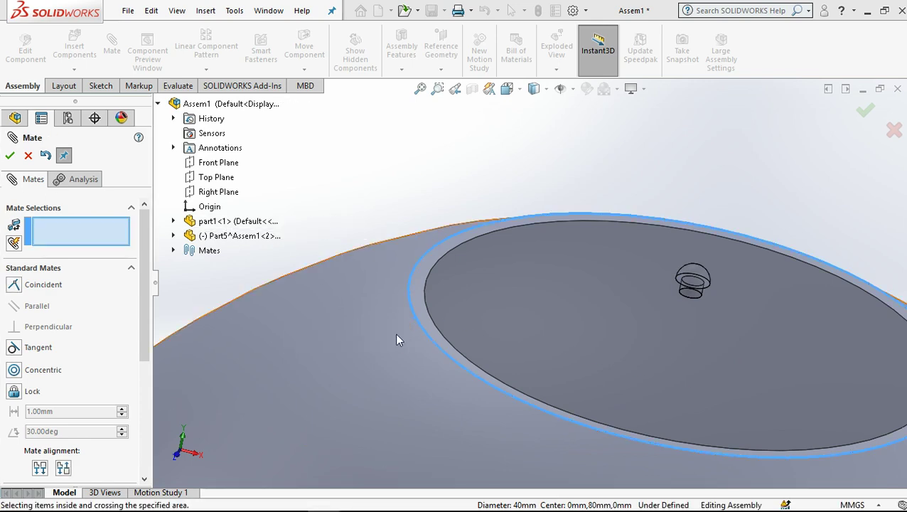
click(9, 155)
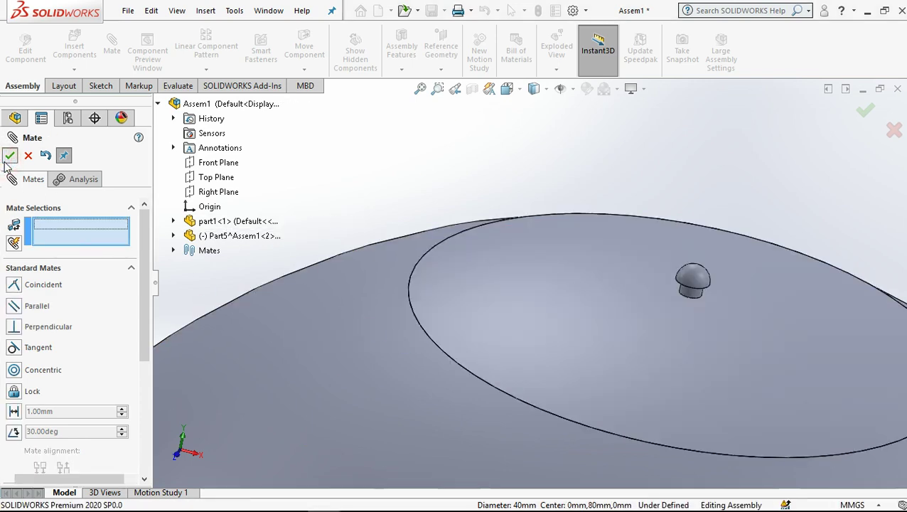
scroll(511, 264, up, 2)
scroll(510, 264, up, 3)
scroll(511, 263, up, 3)
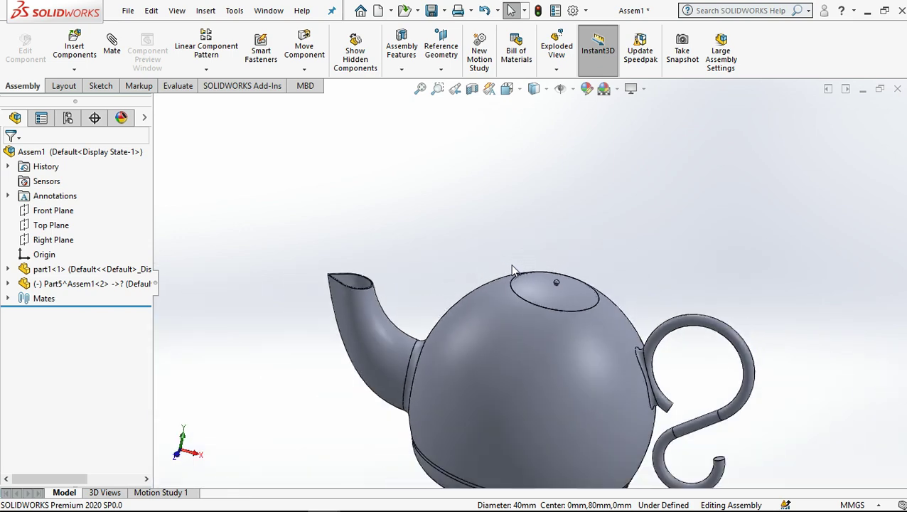
scroll(498, 284, up, 2)
middle_drag(509, 311, 539, 239)
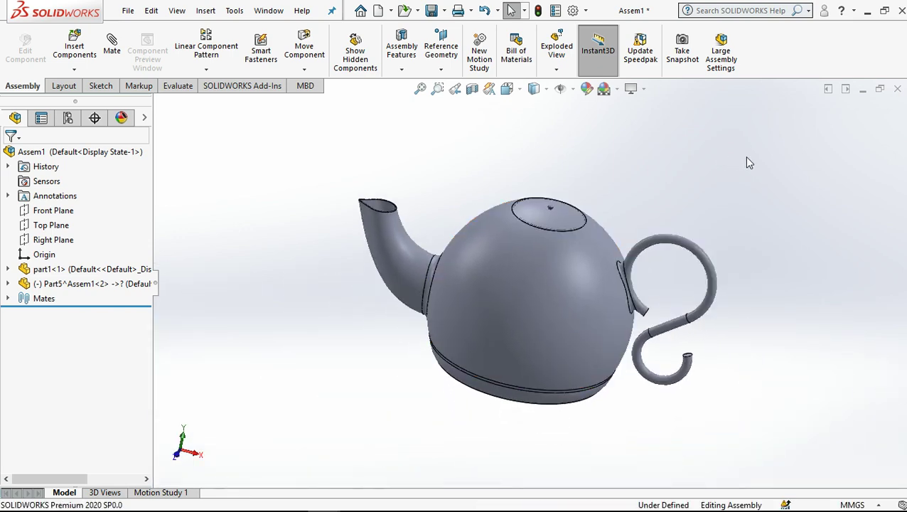